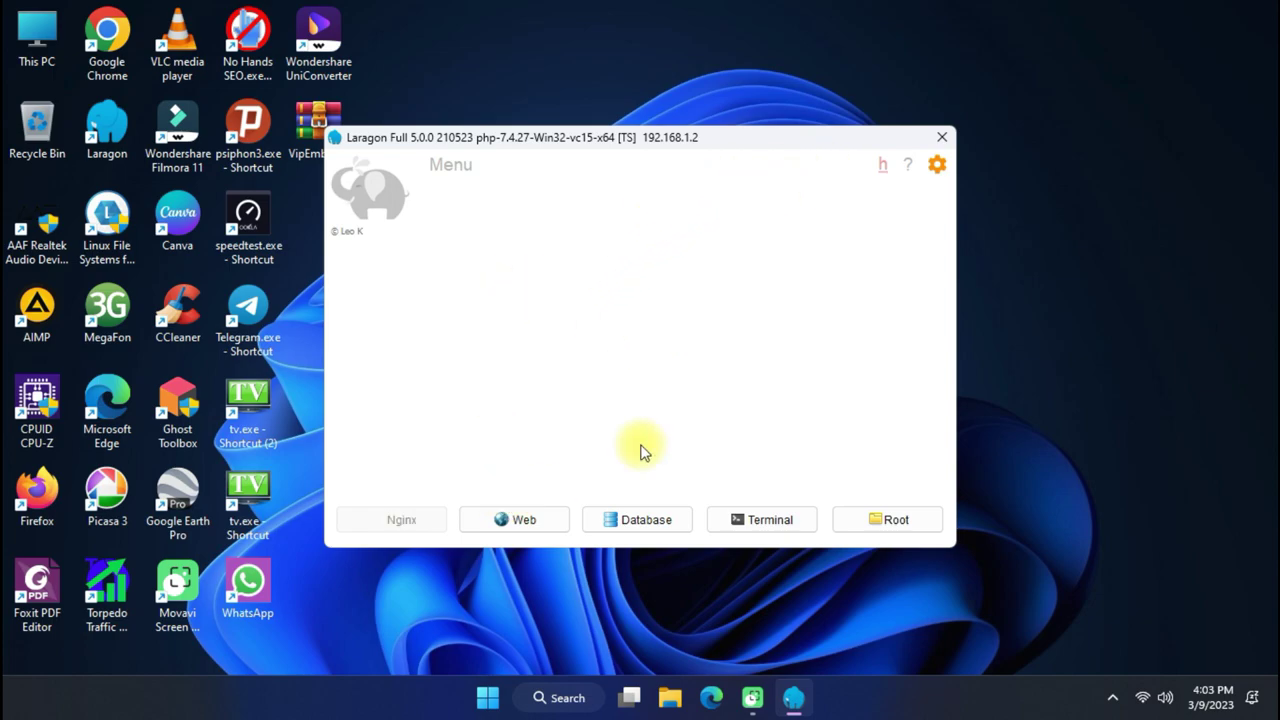
# Keep Laragon on PHP 7.4.27, start Apache, MySQL and Nginx, then close Laragon.
pyautogui.rightClick(651, 207)
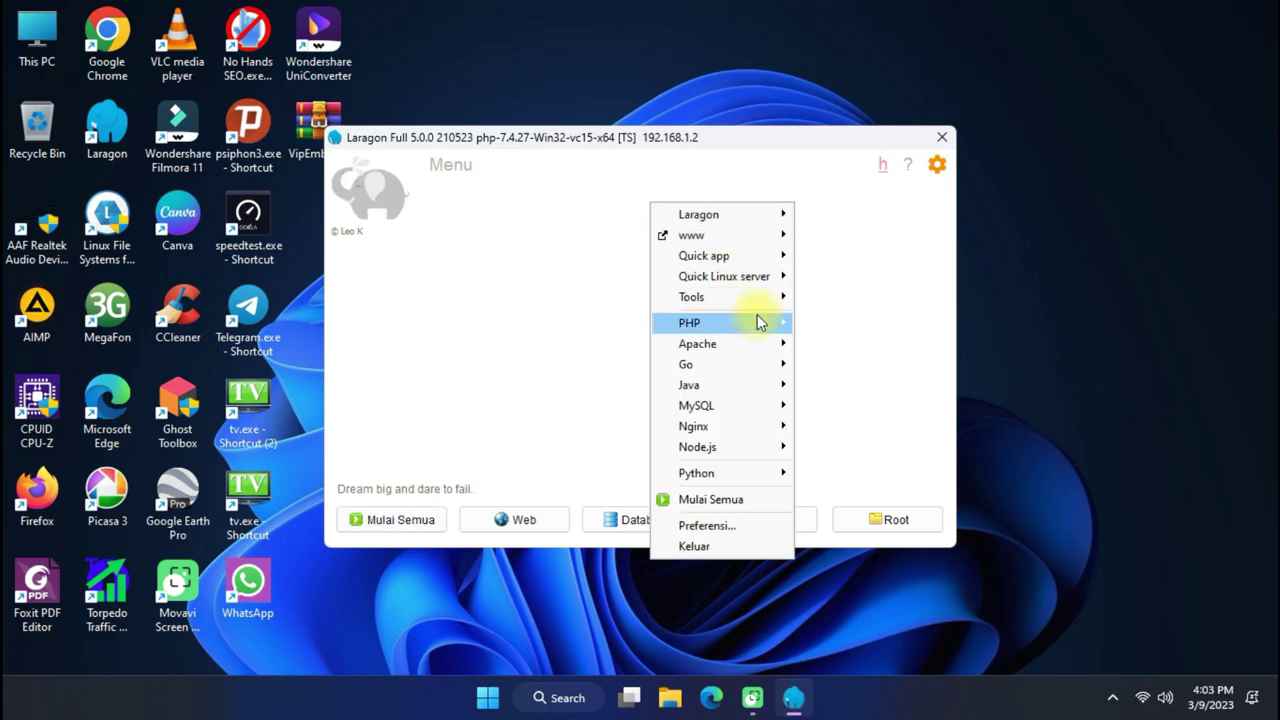
pyautogui.moveTo(739, 322)
pyautogui.moveTo(833, 327)
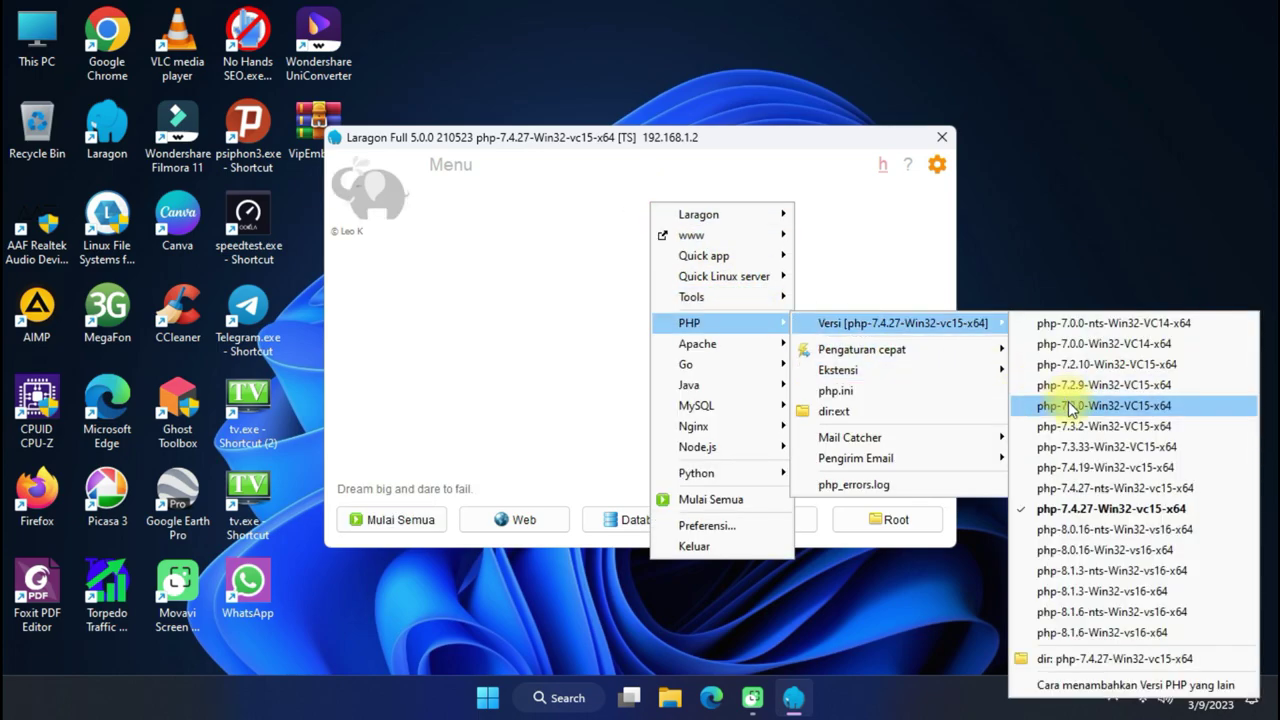
pyautogui.click(1075, 512)
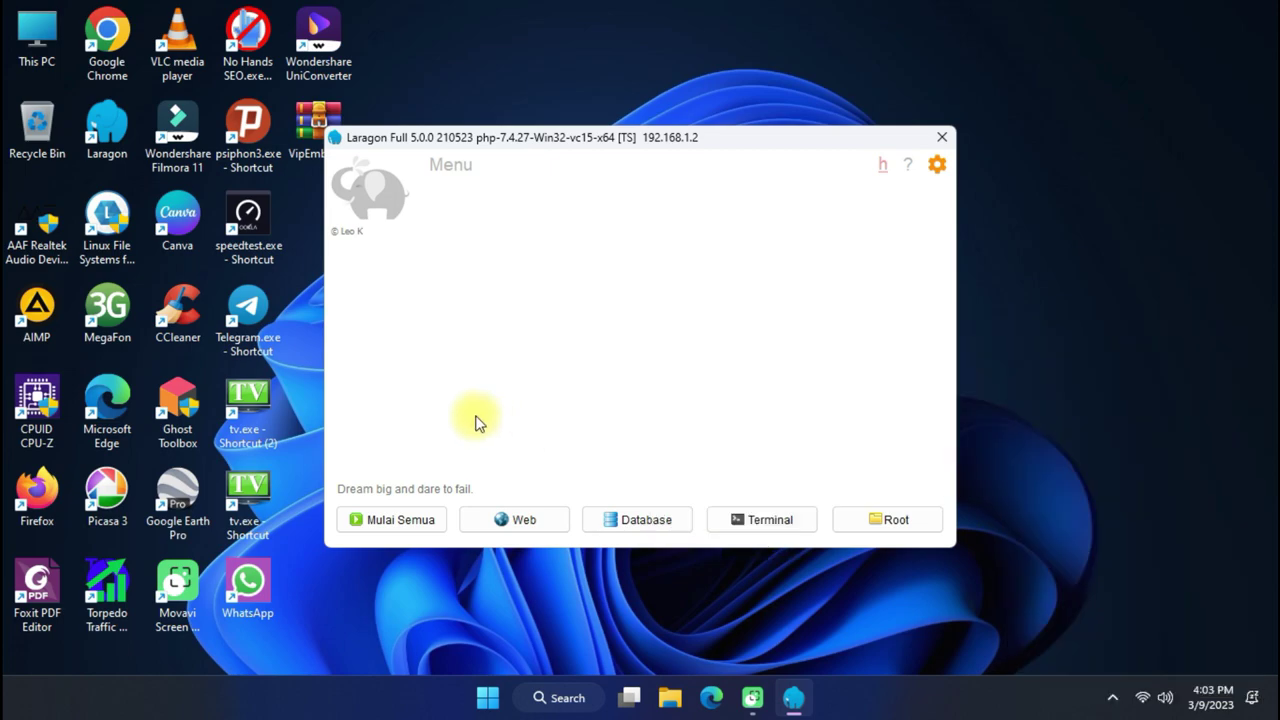
pyautogui.click(392, 526)
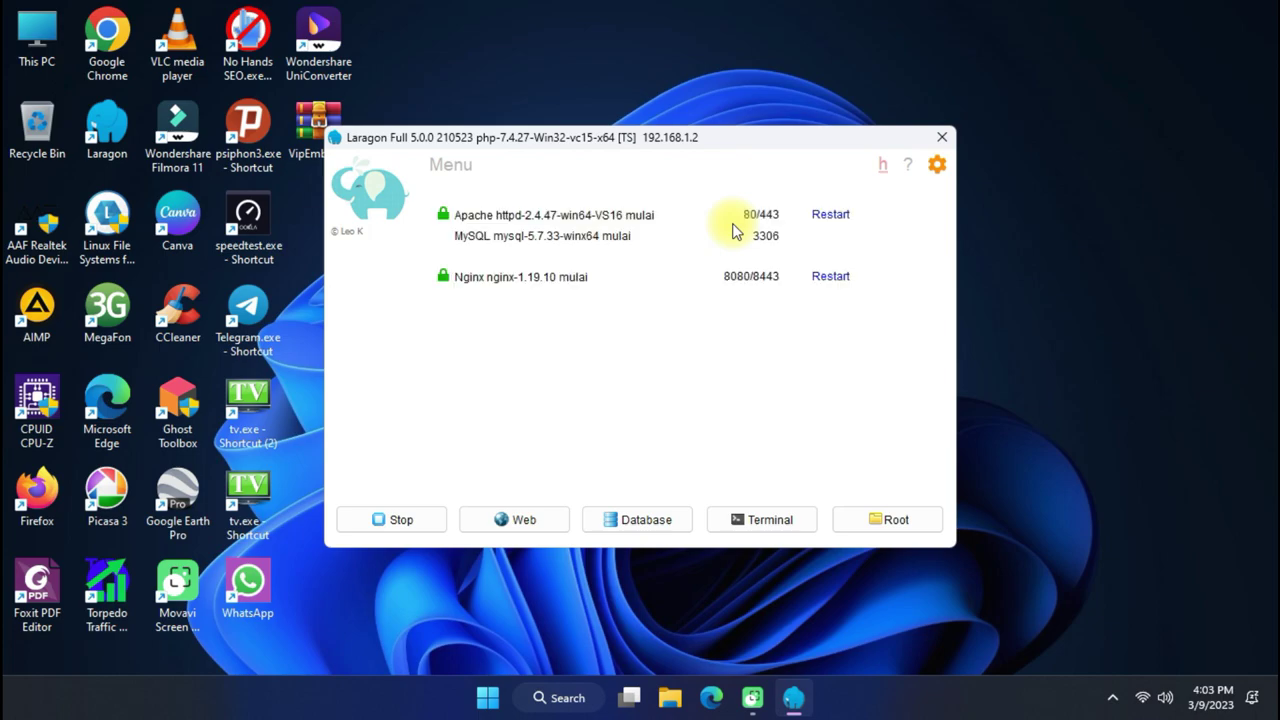
pyautogui.click(942, 136)
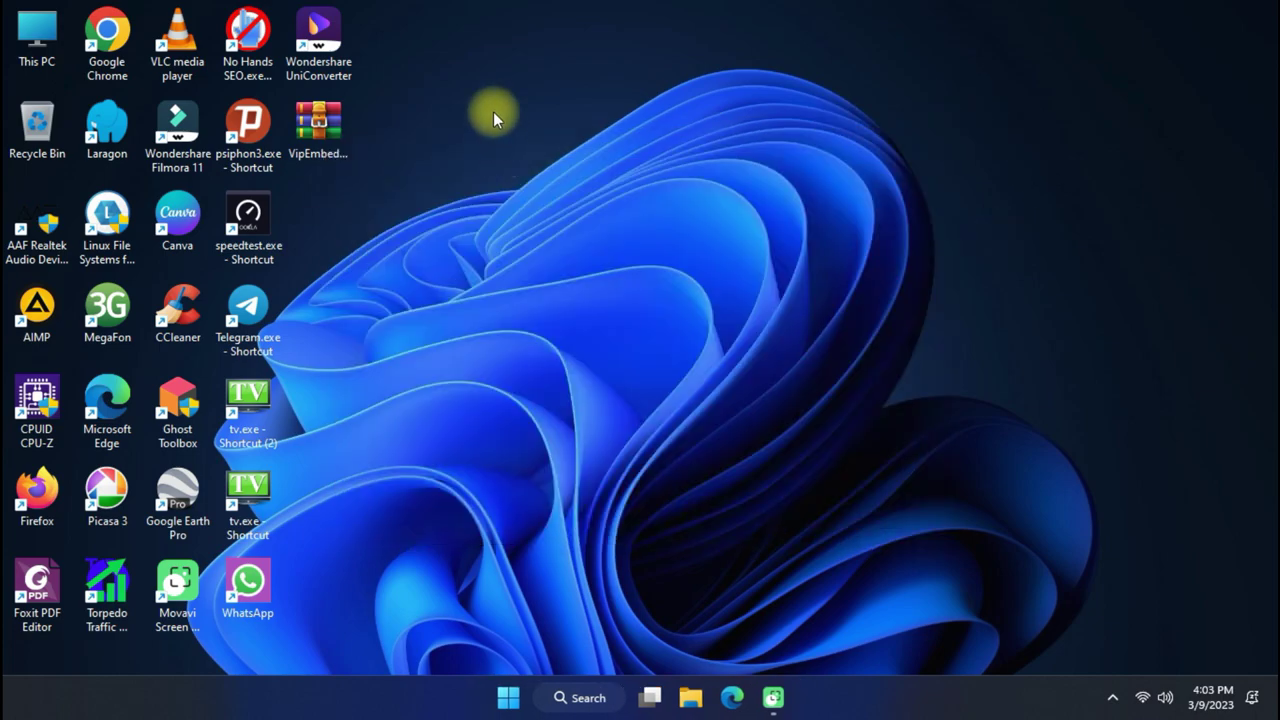
# Extract the VipEmbed archive with WinRAR into a VipEmbed\ folder.
pyautogui.rightClick(349, 118)
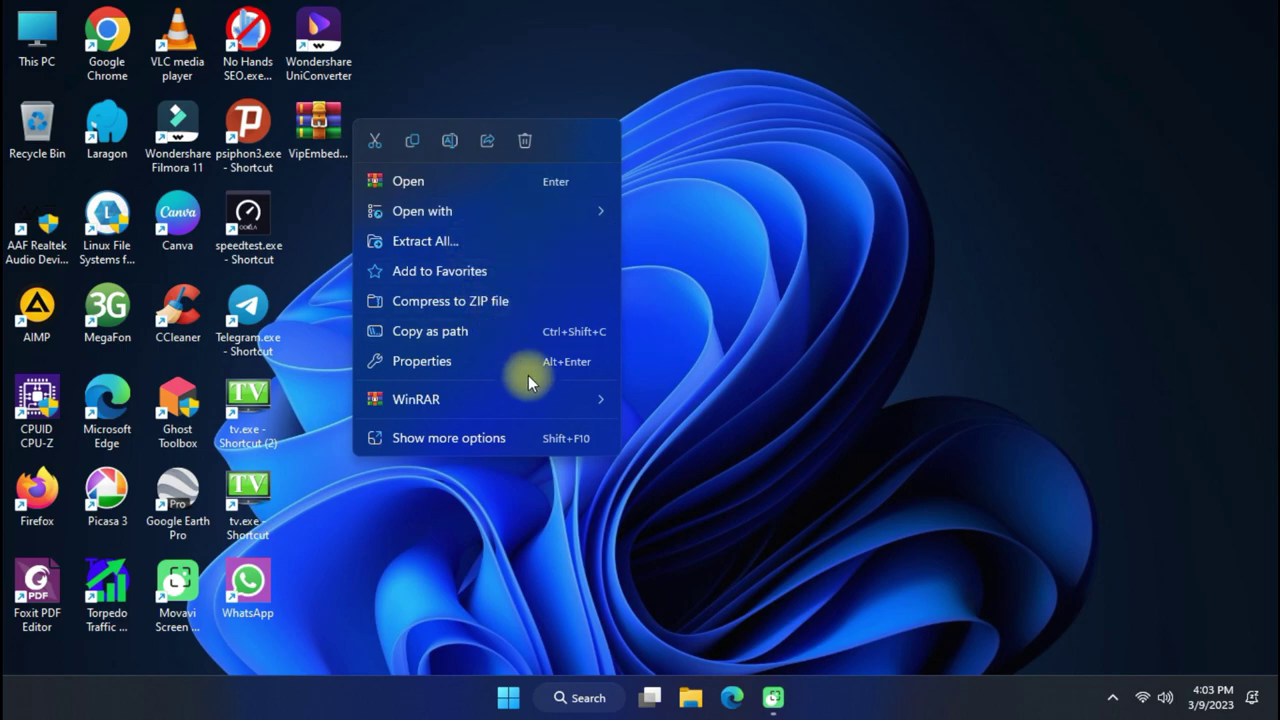
pyautogui.moveTo(552, 407)
pyautogui.click(693, 462)
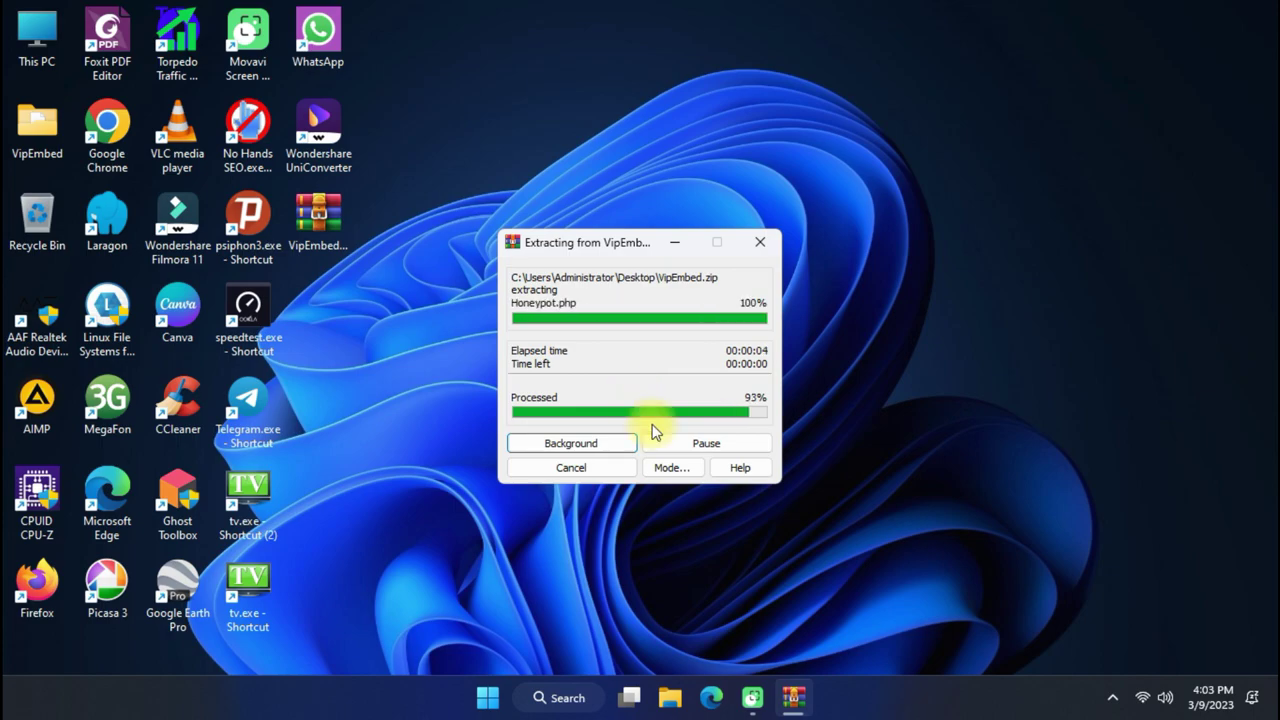
# Open the extracted VipEmbed folder and look over its eight items.
pyautogui.doubleClick(37, 150)
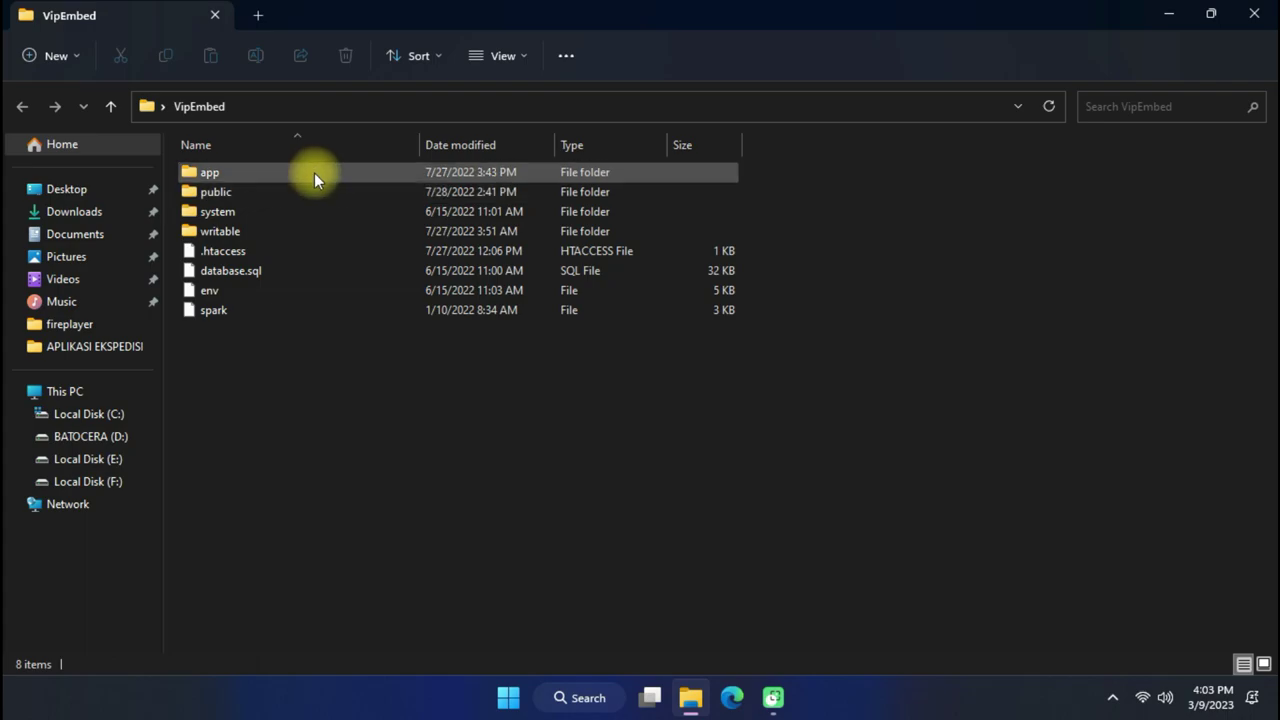
pyautogui.moveTo(348, 338); pyautogui.dragTo(379, 174)
pyautogui.click(362, 376)
pyautogui.moveTo(361, 371); pyautogui.dragTo(382, 160)
pyautogui.click(277, 400)
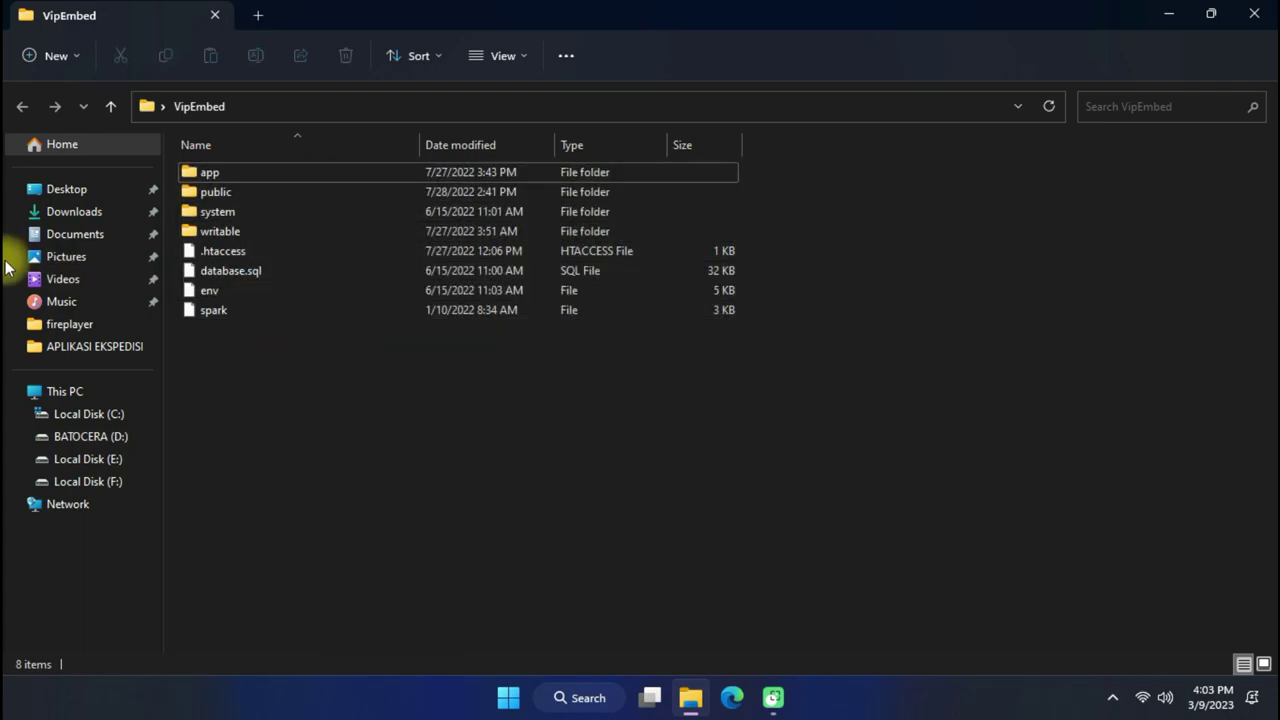
pyautogui.click(65, 418)
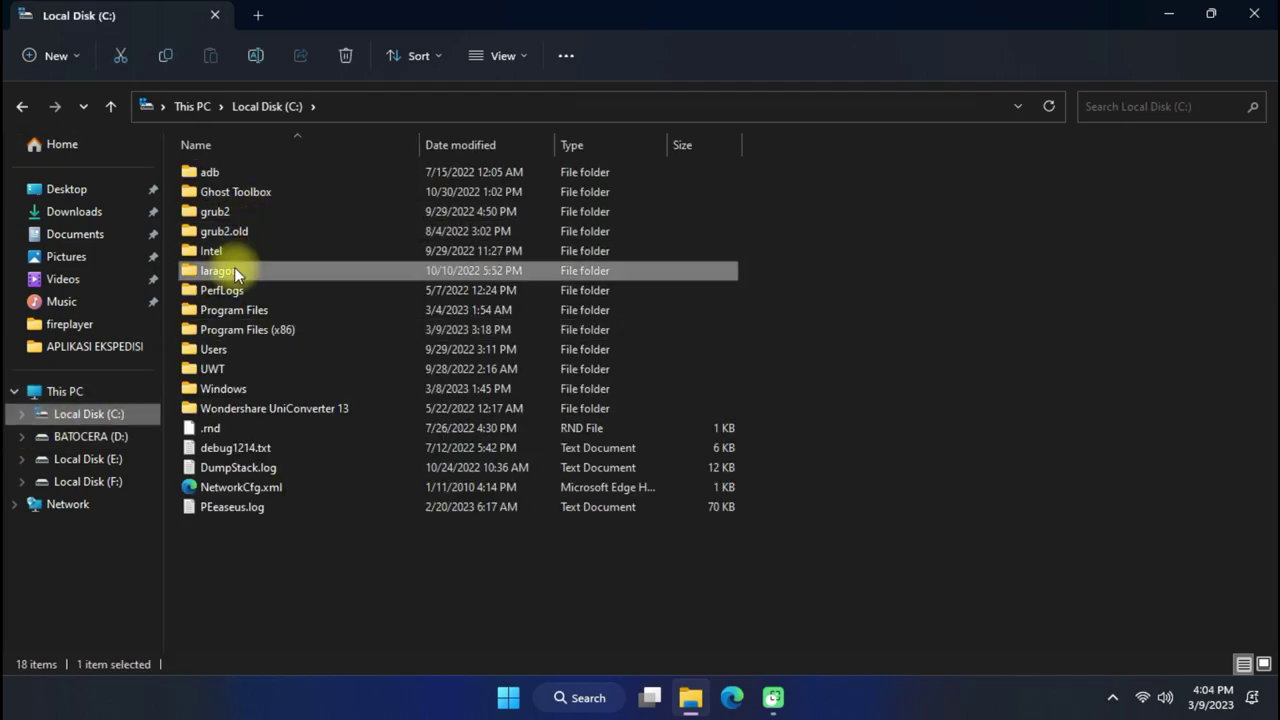
pyautogui.doubleClick(234, 267)
pyautogui.doubleClick(243, 269)
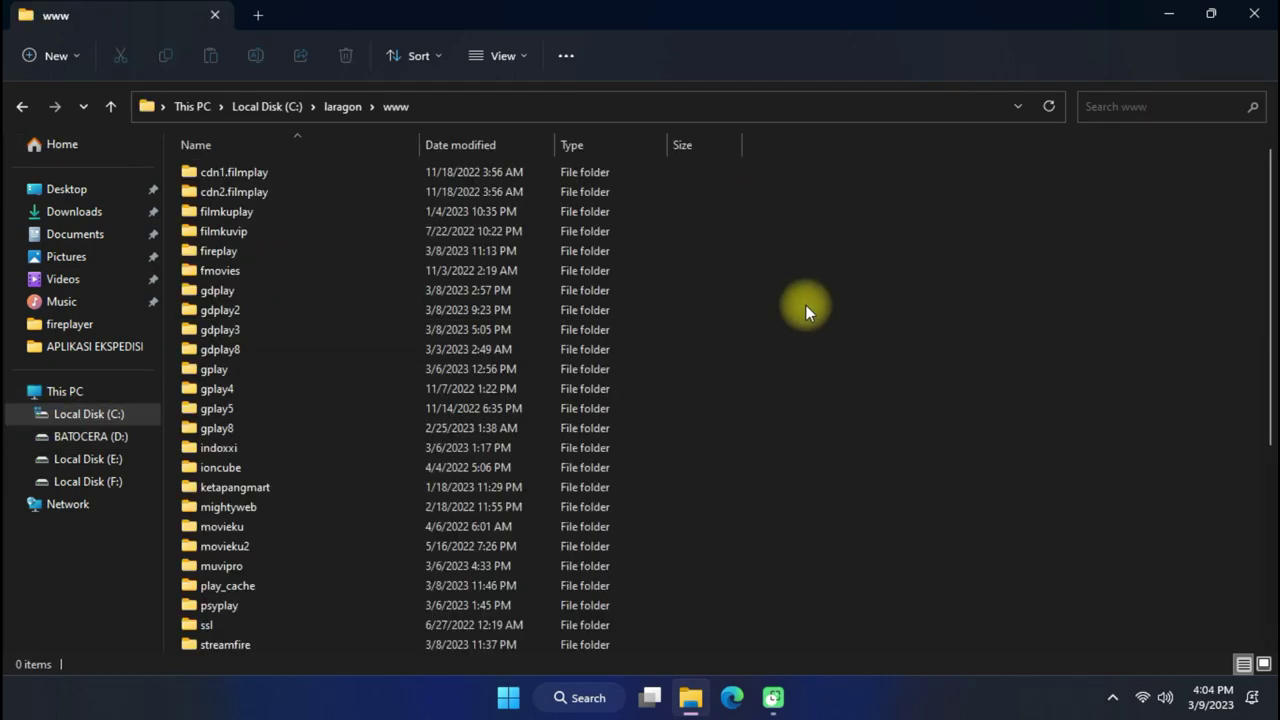
pyautogui.scroll(-5, 769, 314)
pyautogui.rightClick(837, 360)
pyautogui.moveTo(905, 455)
pyautogui.click(818, 456)
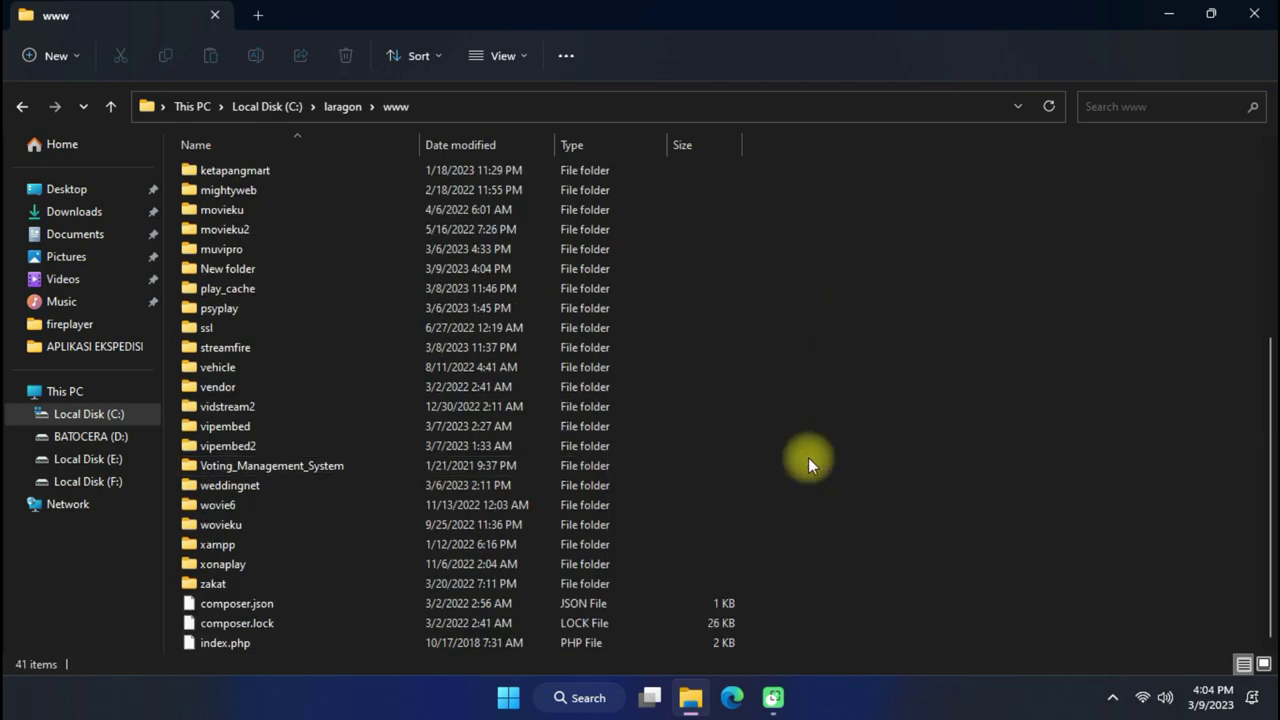
pyautogui.write('vipembedt')
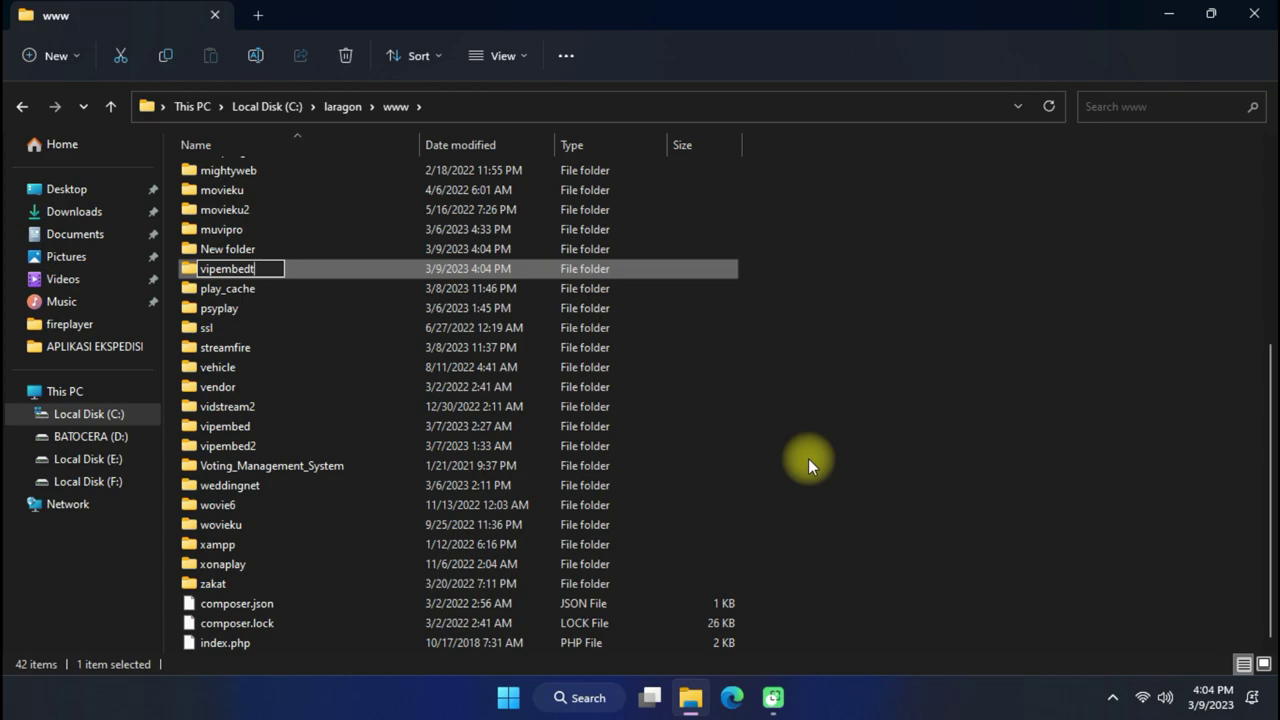
pyautogui.write('est')
pyautogui.press('Return')
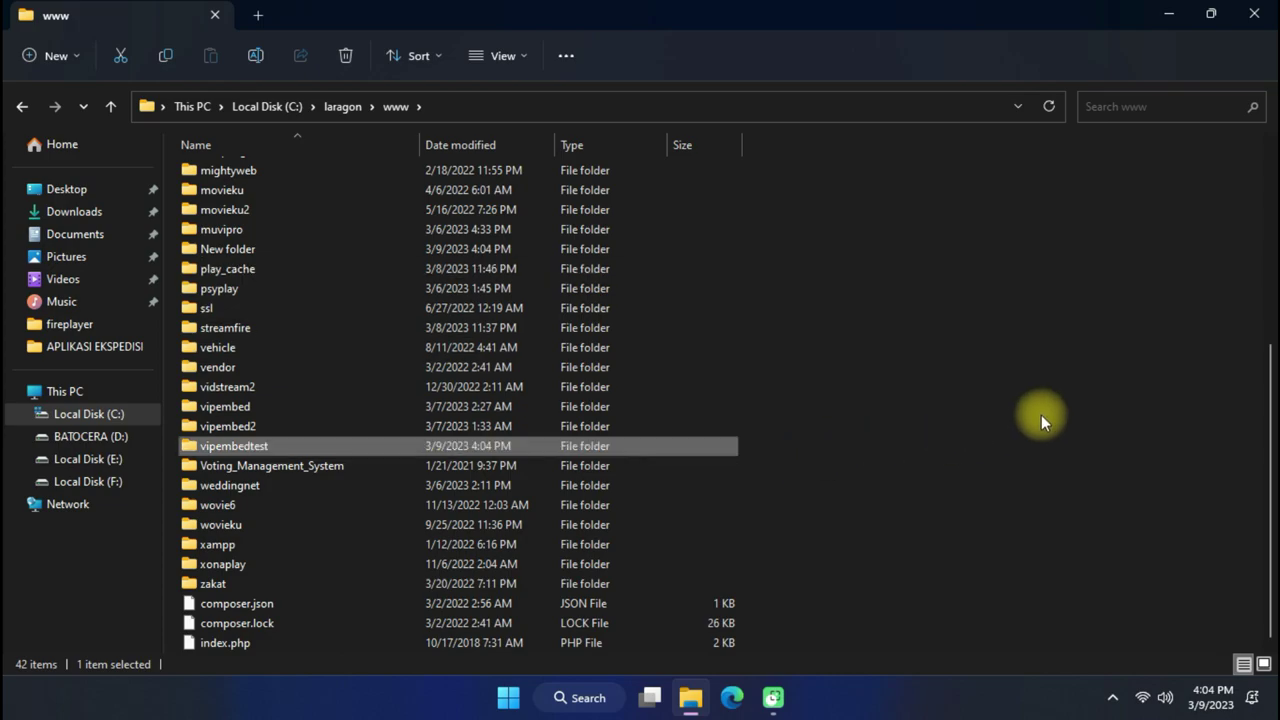
pyautogui.click(1091, 356)
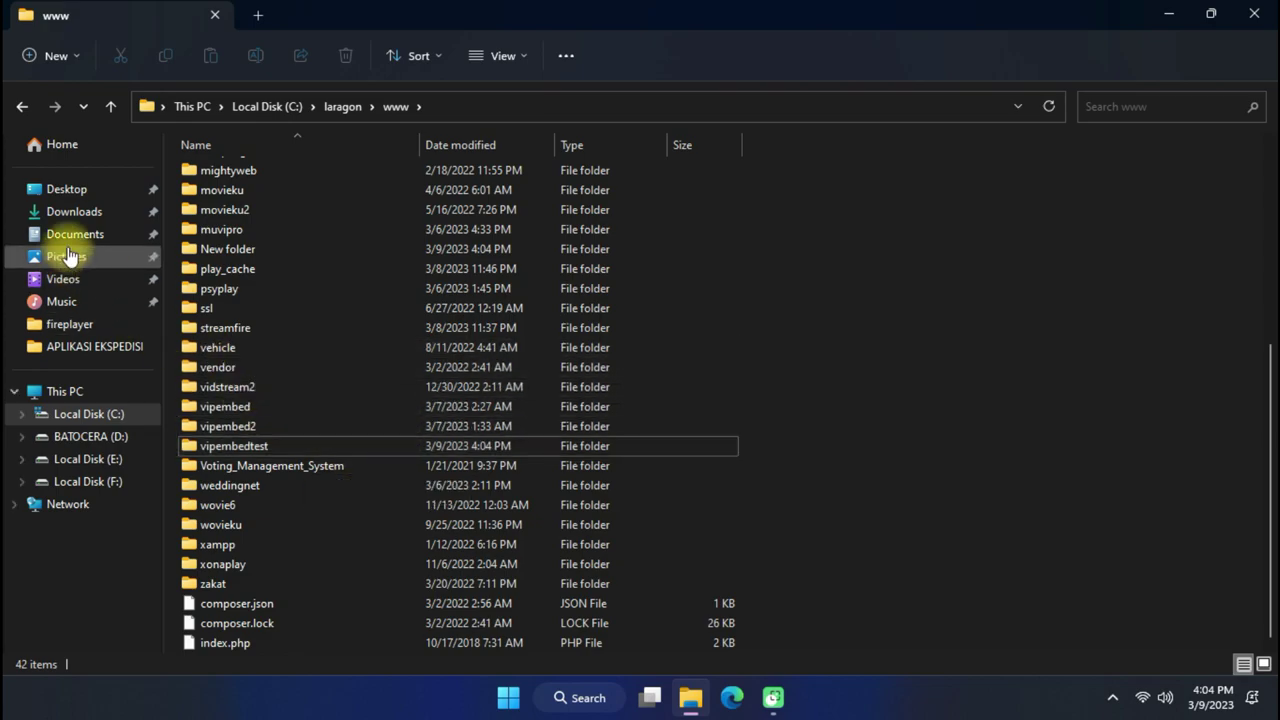
# Open the VipEmbed folder from the desktop and select all eight items.
pyautogui.click(1168, 14)
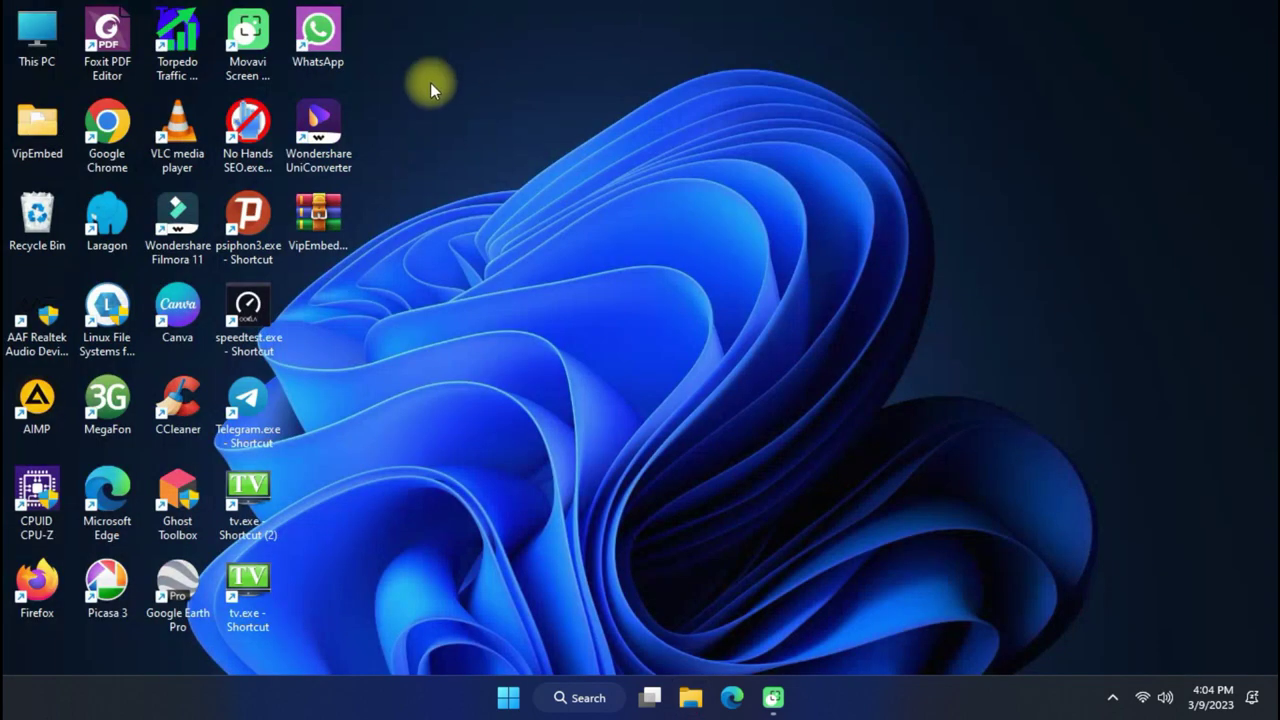
pyautogui.moveTo(39, 140); pyautogui.dragTo(332, 299)
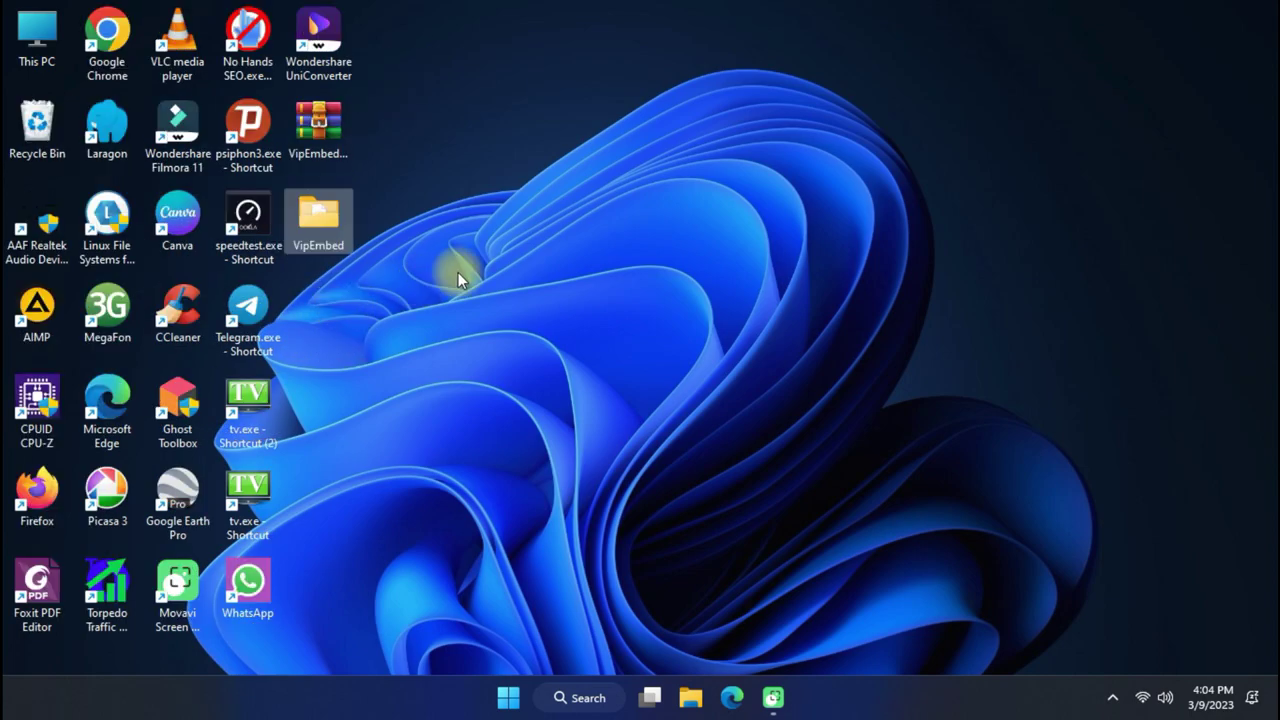
pyautogui.doubleClick(322, 224)
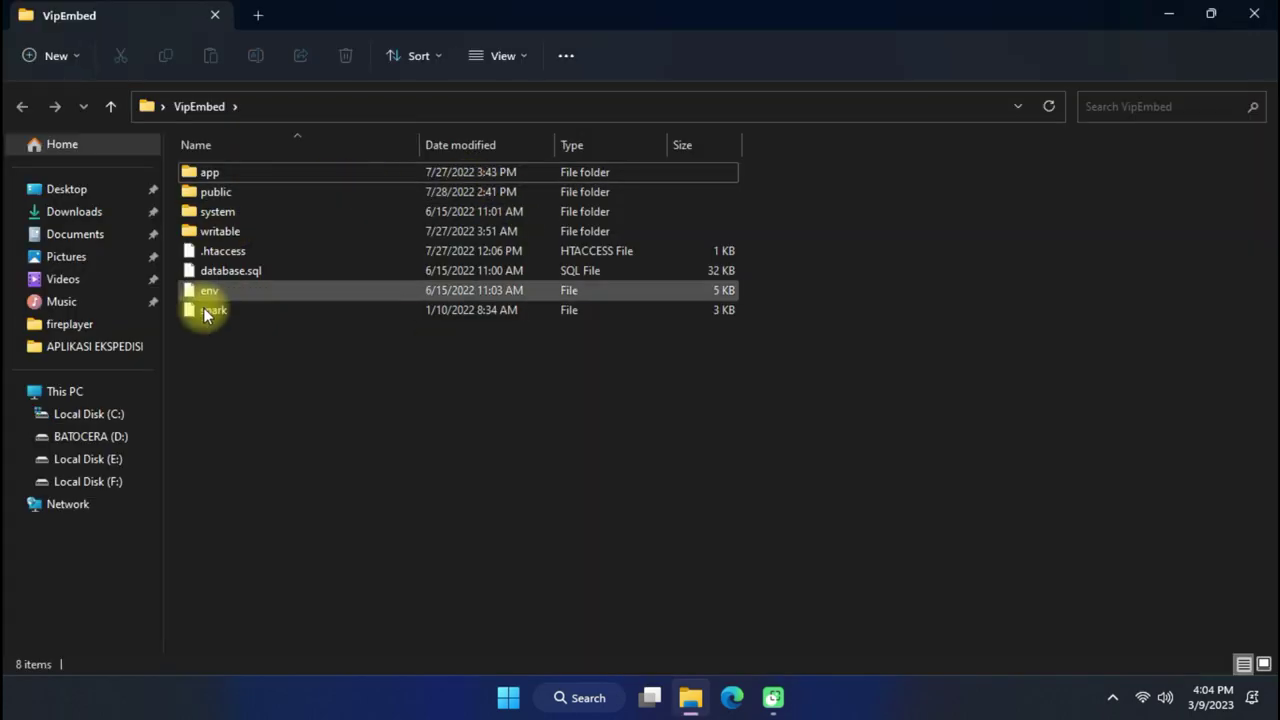
pyautogui.click(22, 414)
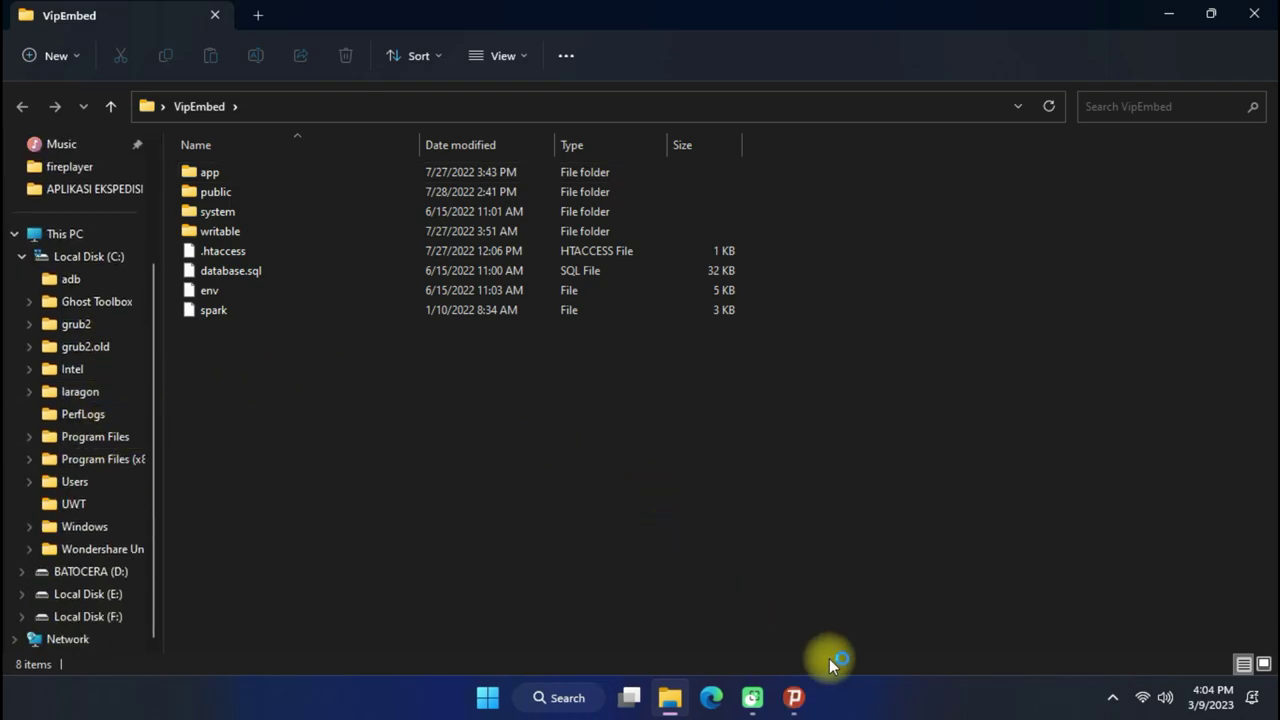
pyautogui.moveTo(806, 694)
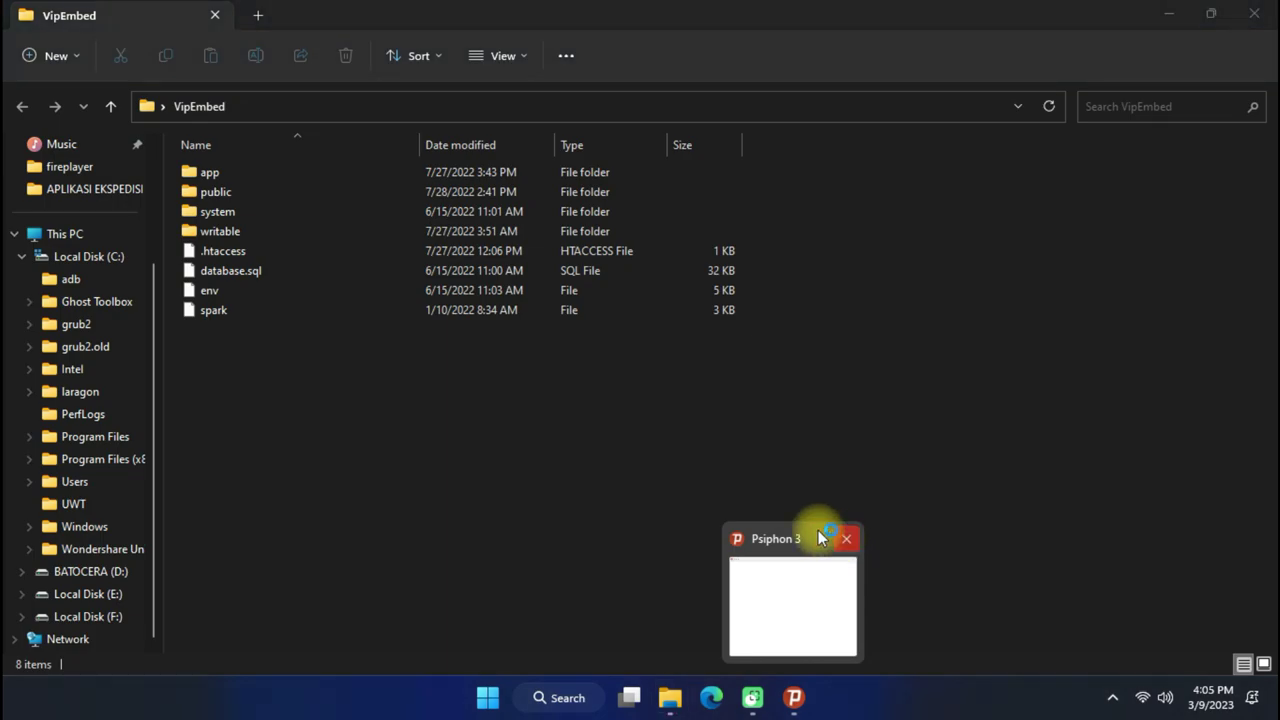
pyautogui.moveTo(280, 356); pyautogui.dragTo(277, 166)
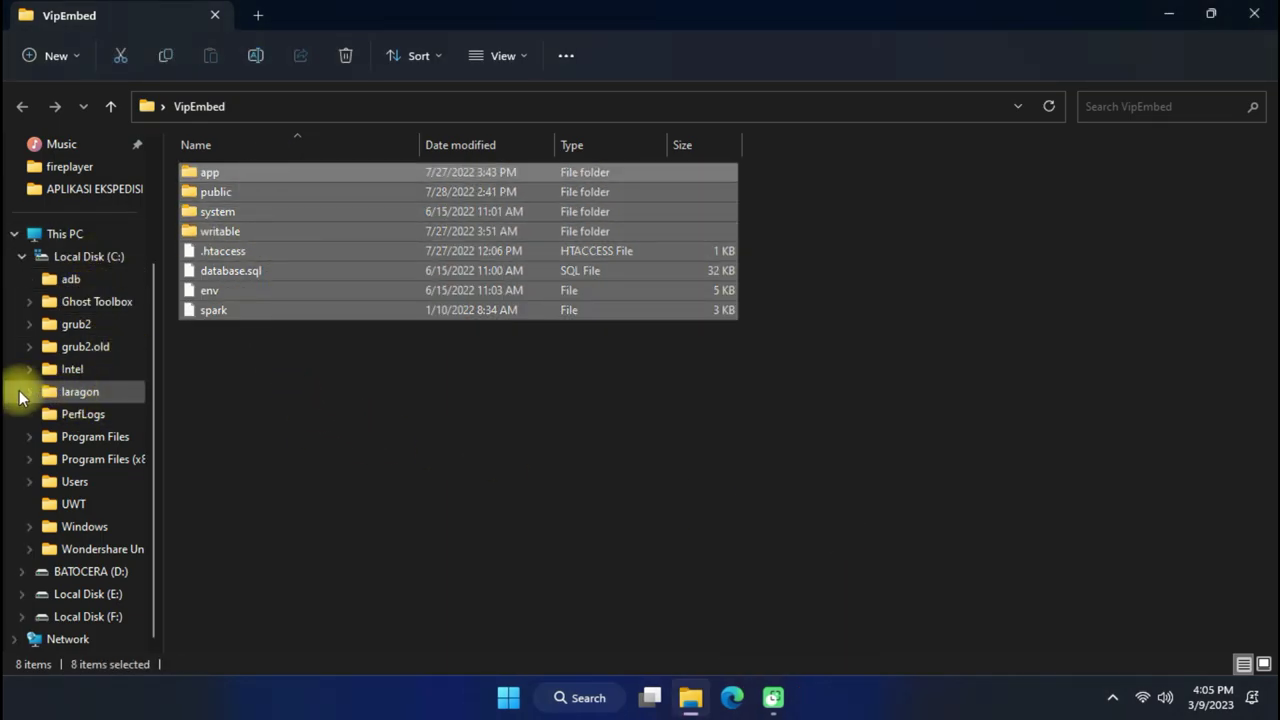
# Move the eight selected items into C:\laragon\www\vipembedtest via the folder tree.
pyautogui.click(30, 393)
pyautogui.scroll(-2, 86, 414)
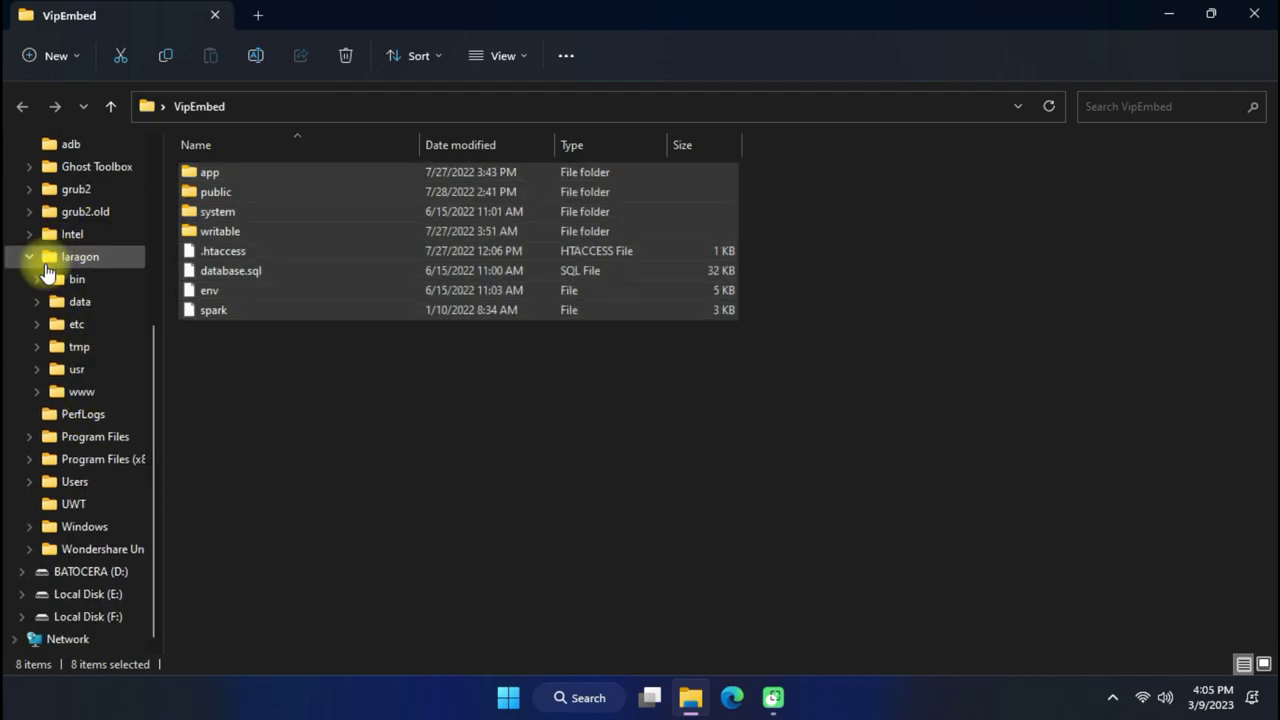
pyautogui.click(38, 391)
pyautogui.scroll(-3, 38, 390)
pyautogui.scroll(-5, 30, 382)
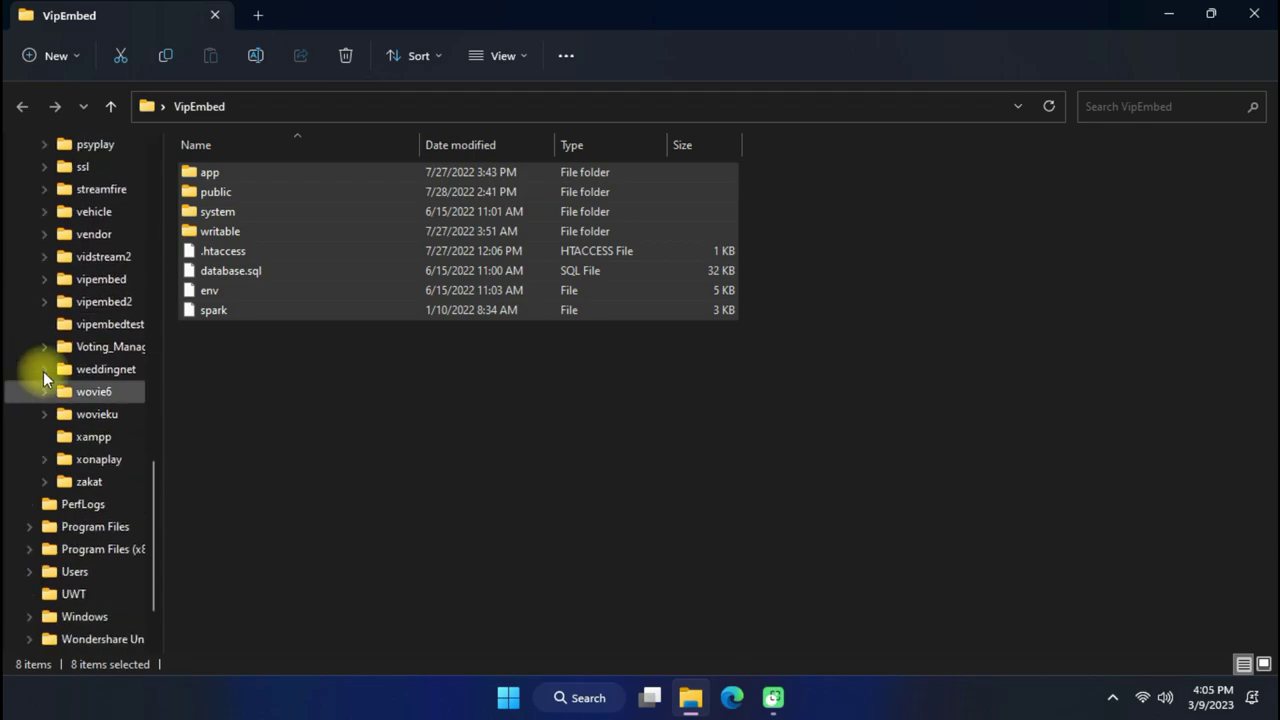
pyautogui.moveTo(238, 170); pyautogui.dragTo(124, 333)
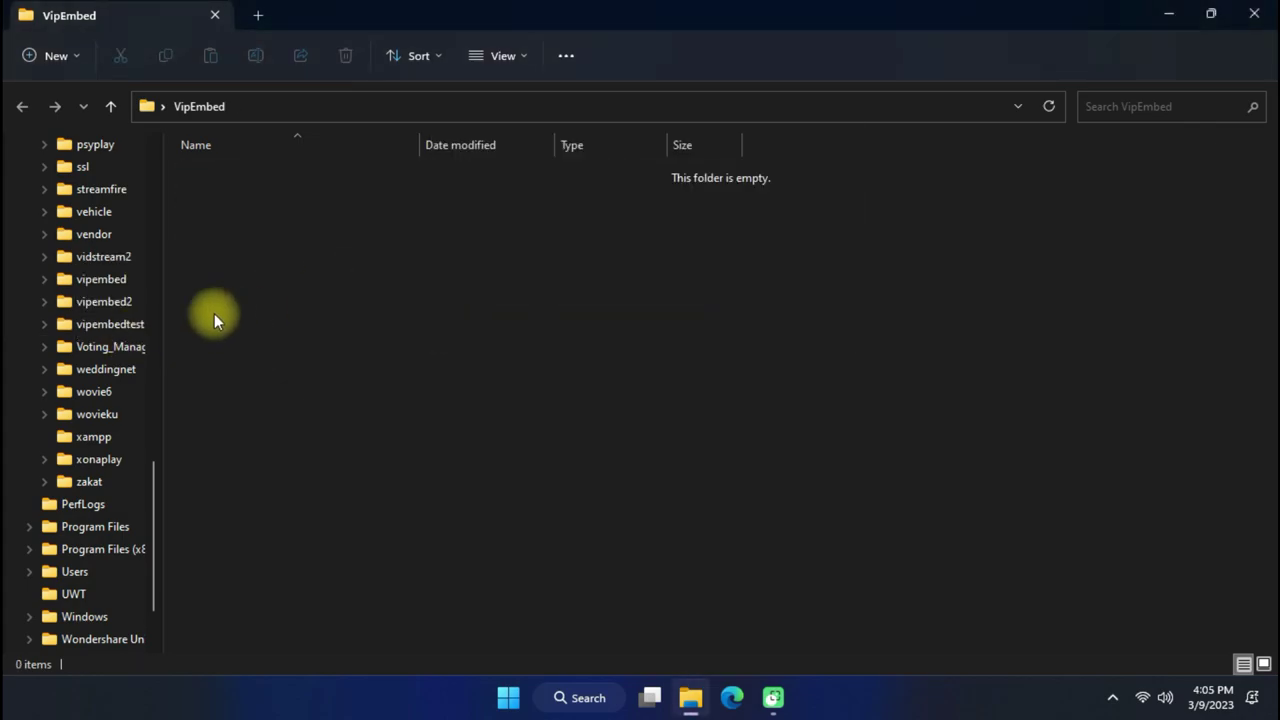
# Confirm all eight items are in vipembedtest, then minimize File Explorer.
pyautogui.click(125, 326)
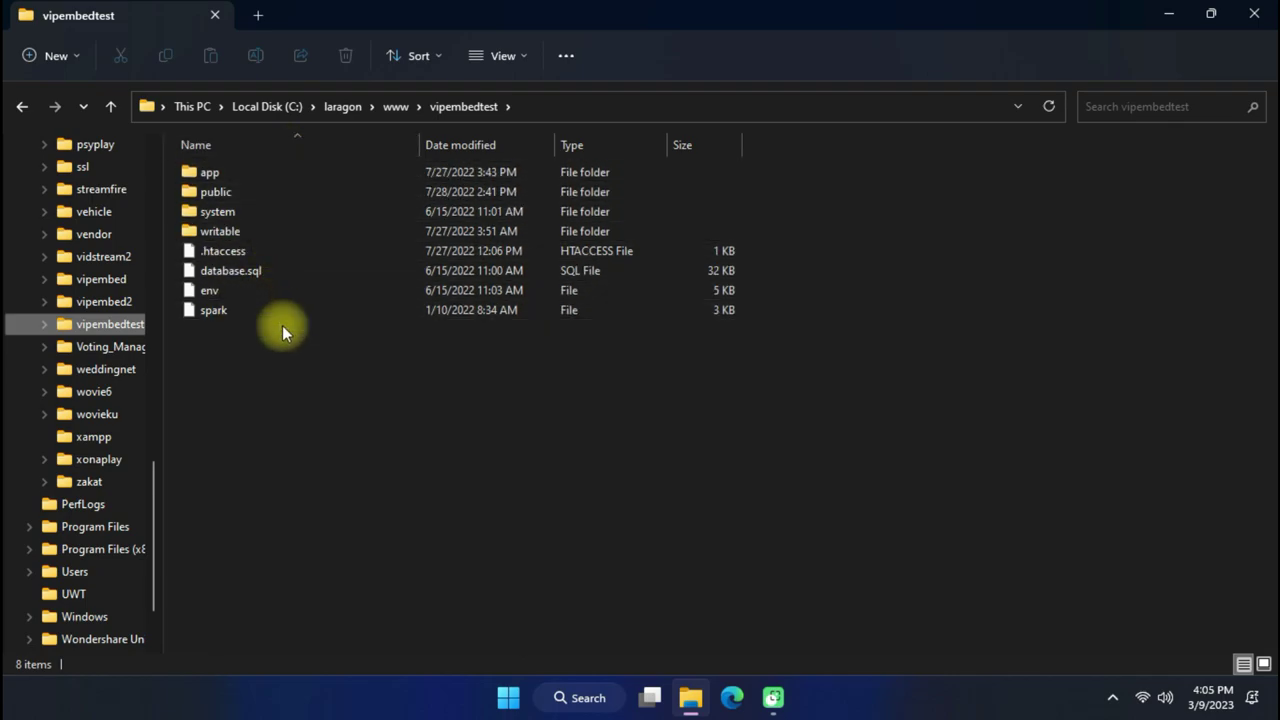
pyautogui.moveTo(282, 325); pyautogui.dragTo(300, 173)
pyautogui.click(279, 386)
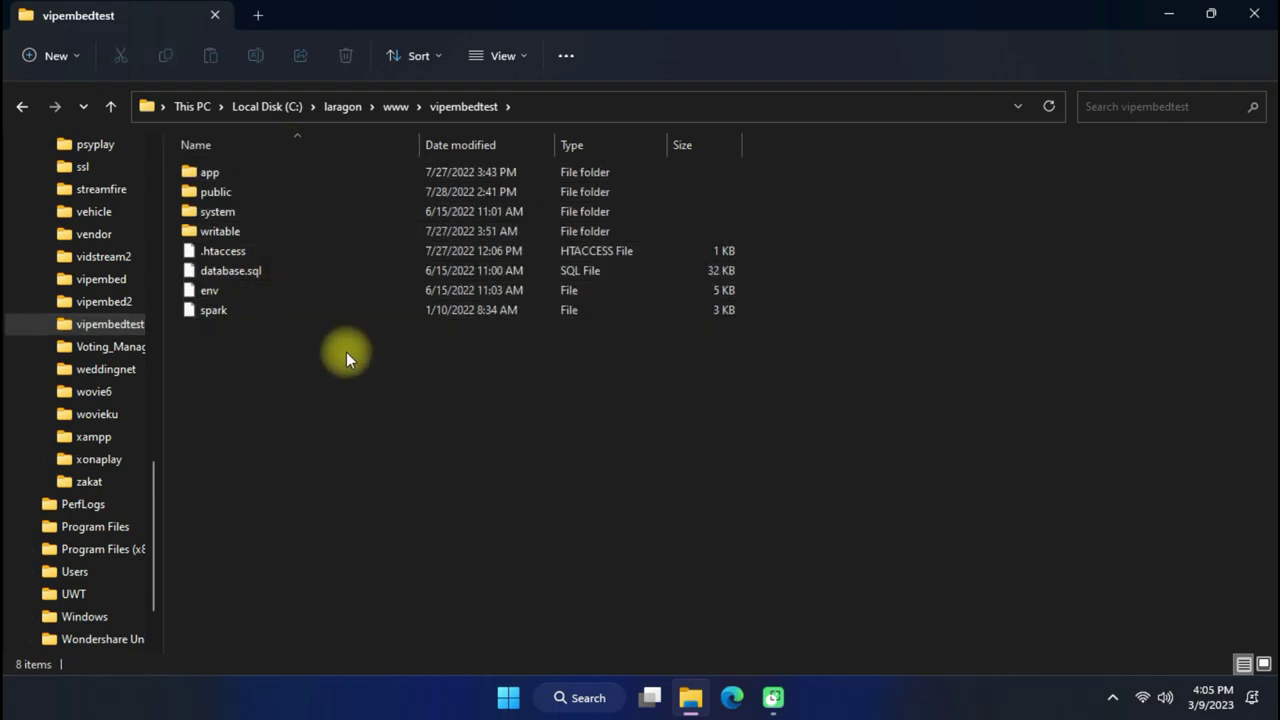
pyautogui.click(1160, 14)
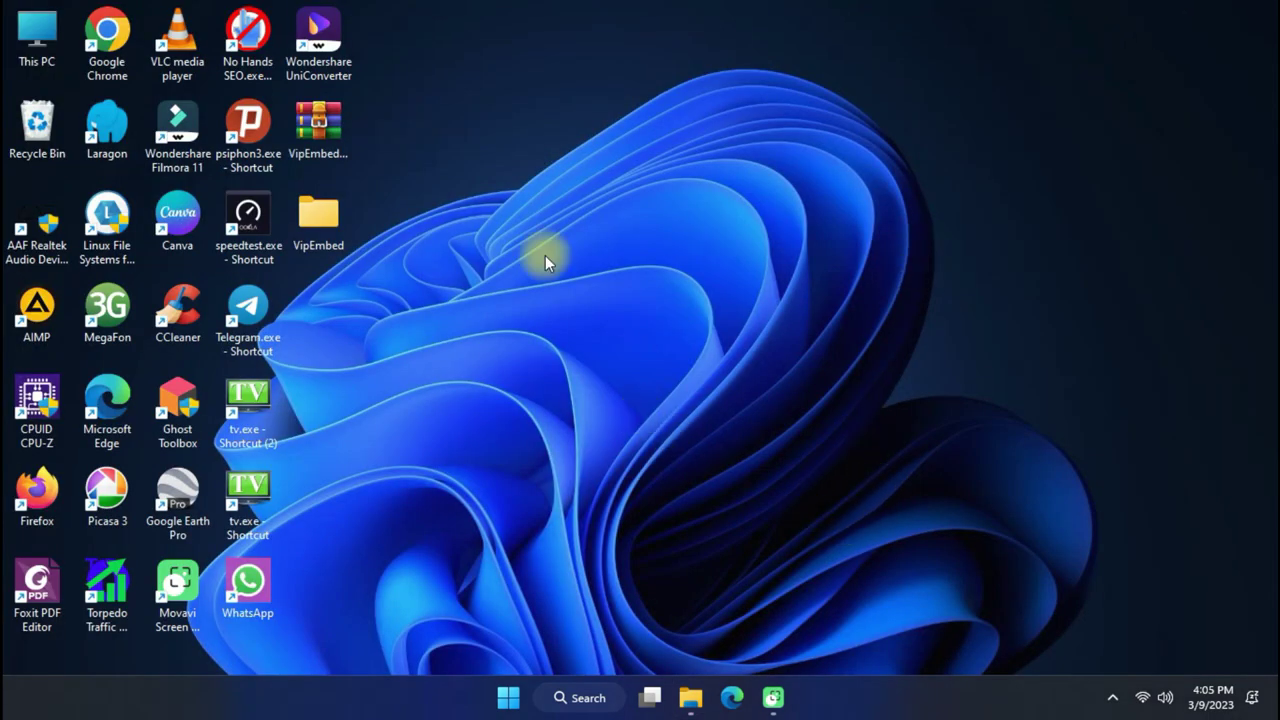
# Bring Laragon up from the system tray and close its window.
pyautogui.click(732, 697)
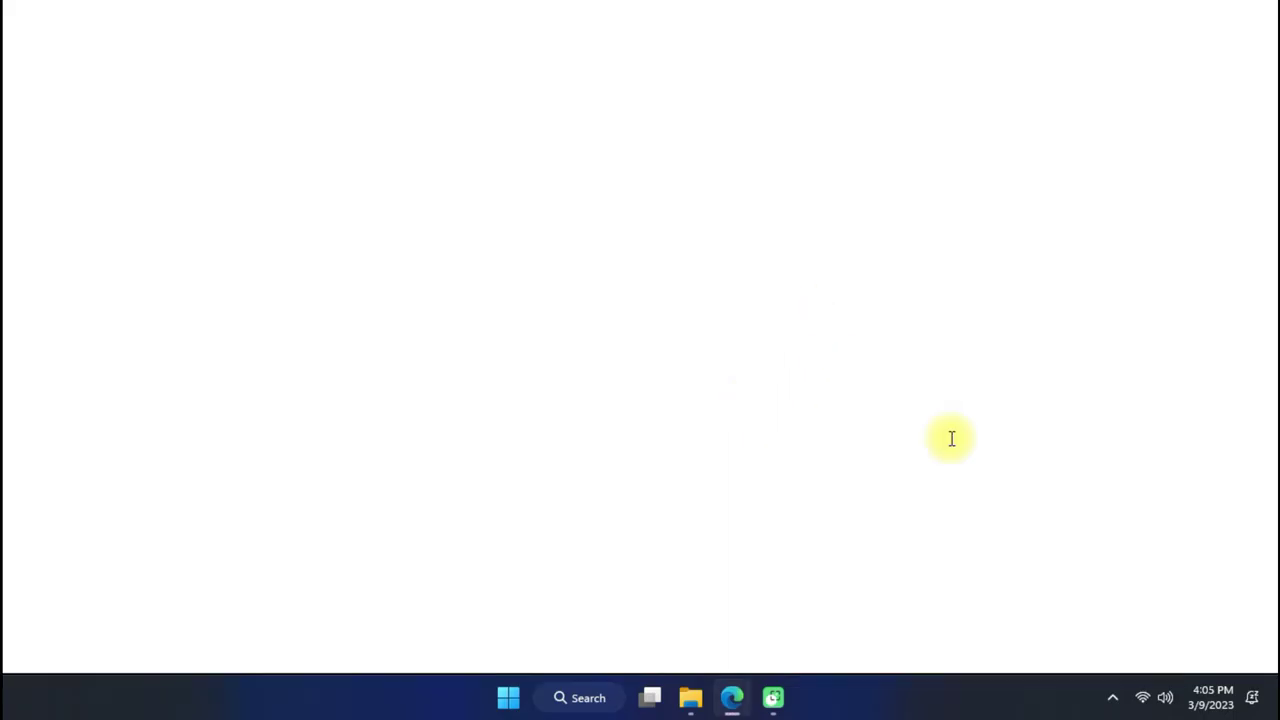
pyautogui.click(1112, 698)
pyautogui.click(1073, 638)
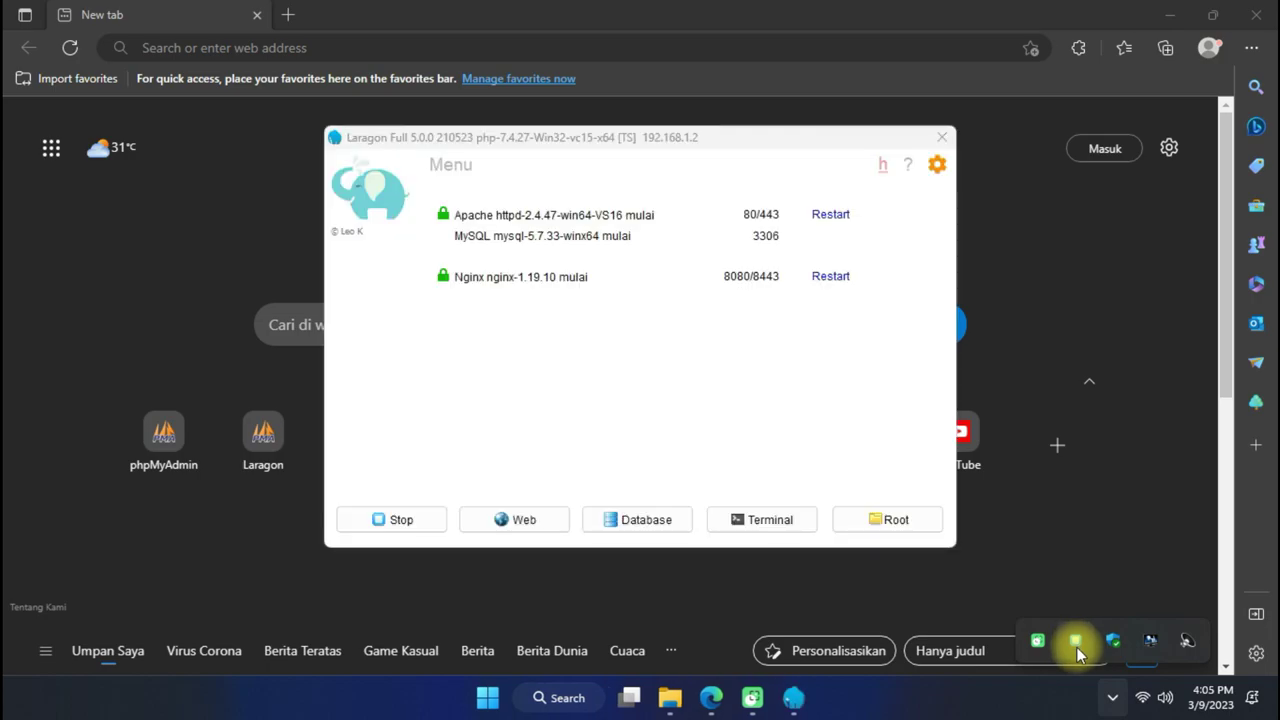
pyautogui.click(937, 134)
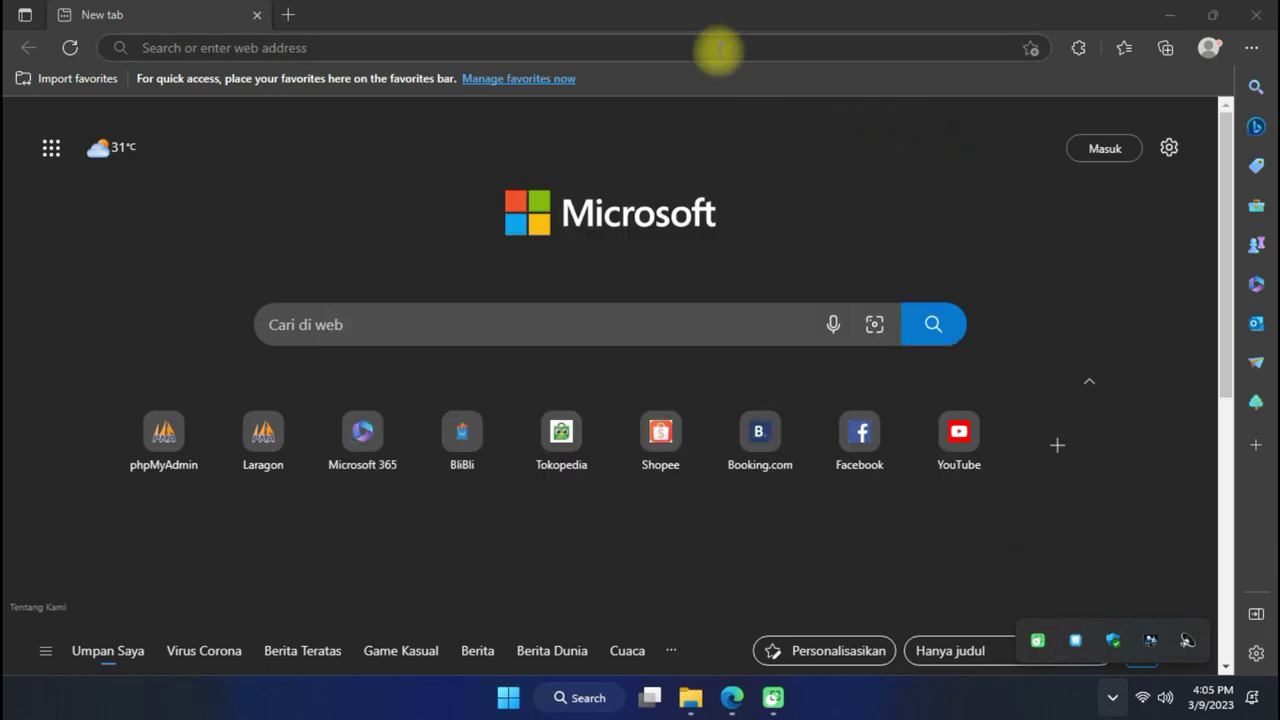
# Go to localhost/phpmyadmin in Edge.
pyautogui.click(713, 46)
pyautogui.write('lo')
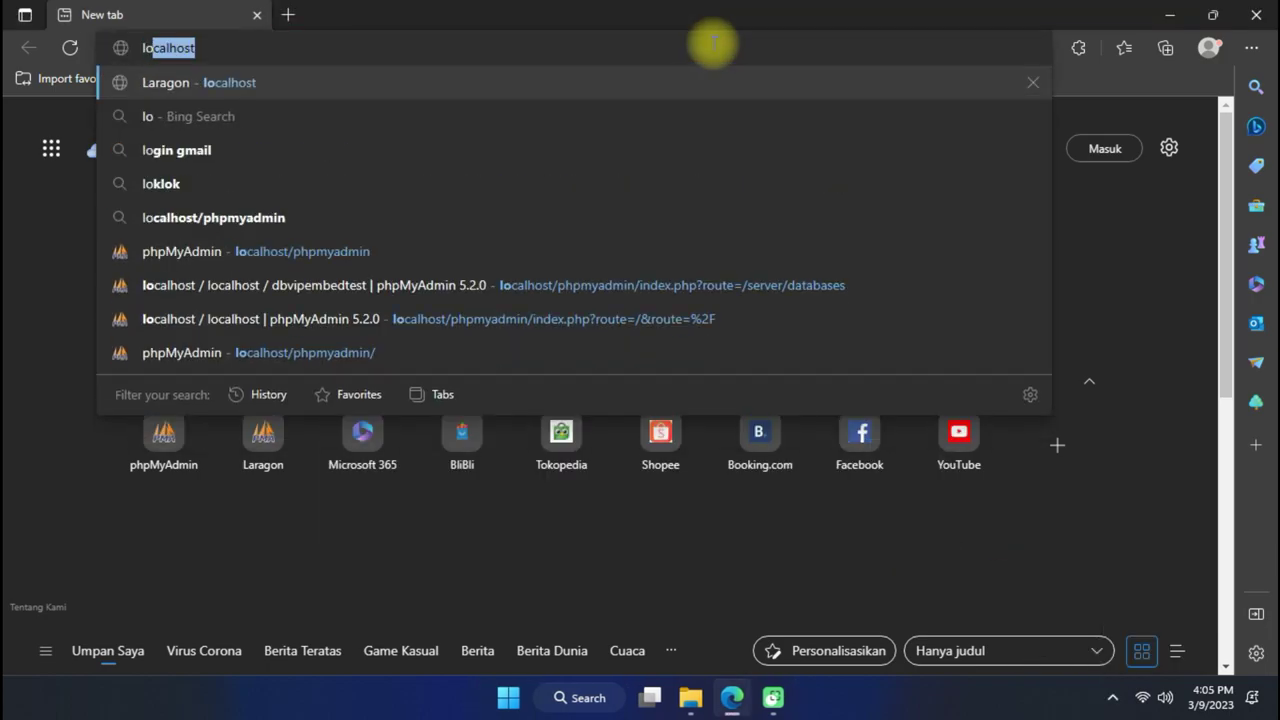
pyautogui.write('calhost')
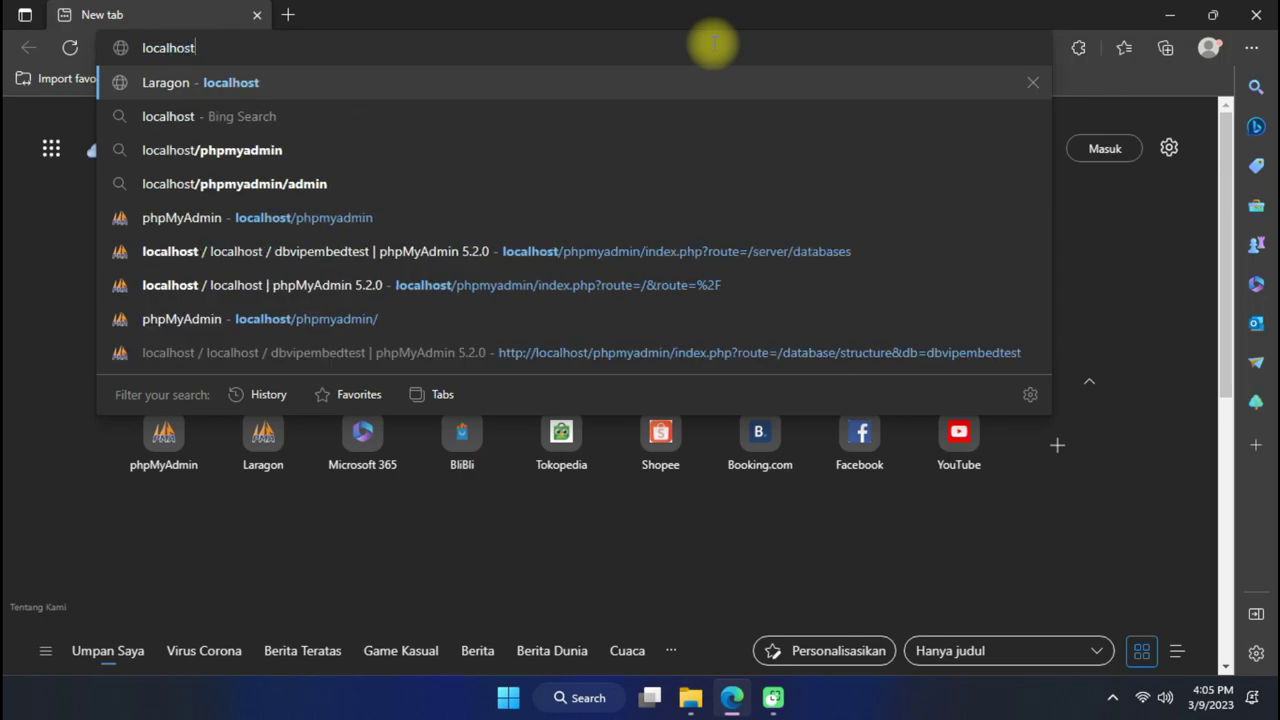
pyautogui.write('/phpmy')
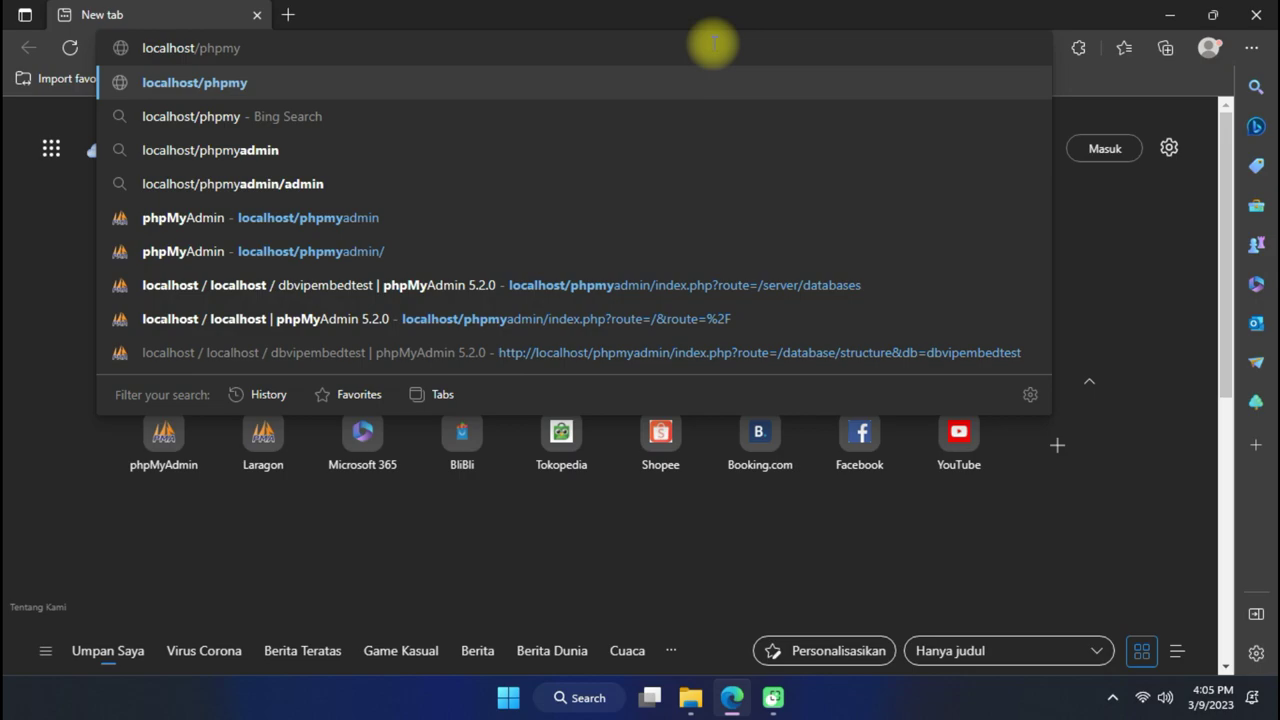
pyautogui.click(359, 225)
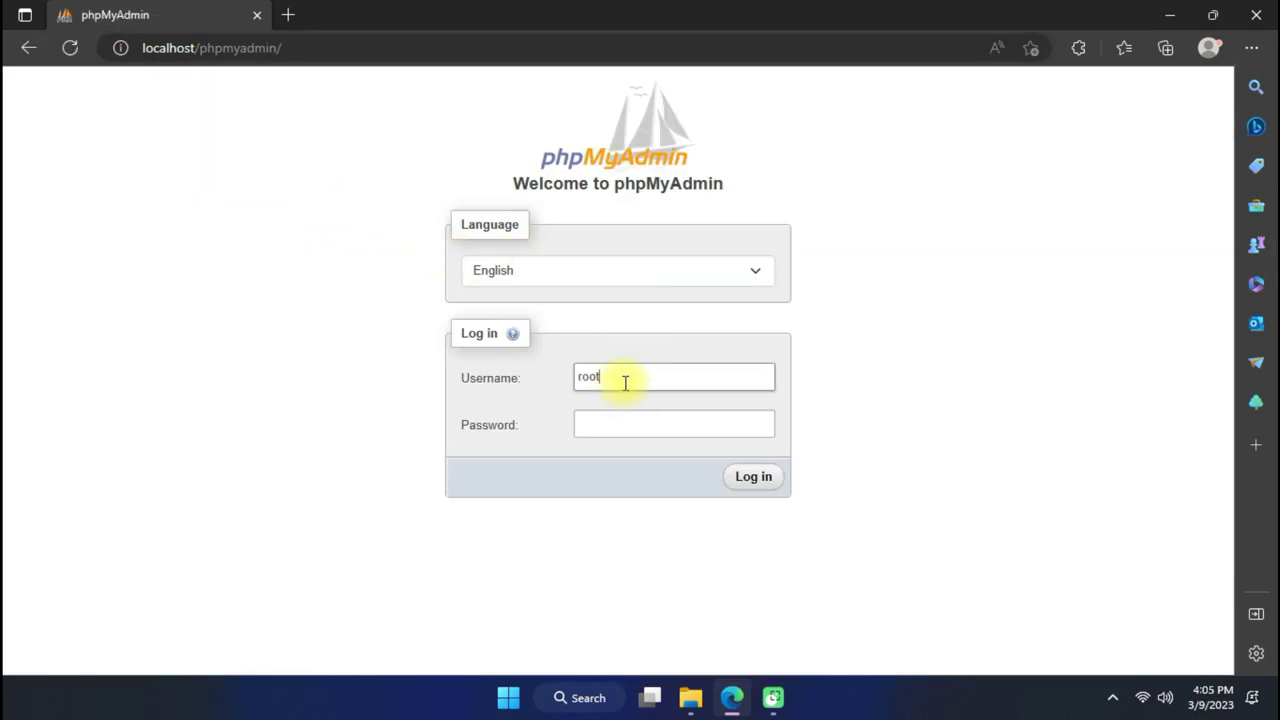
# Log in to phpMyAdmin.
pyautogui.click(641, 422)
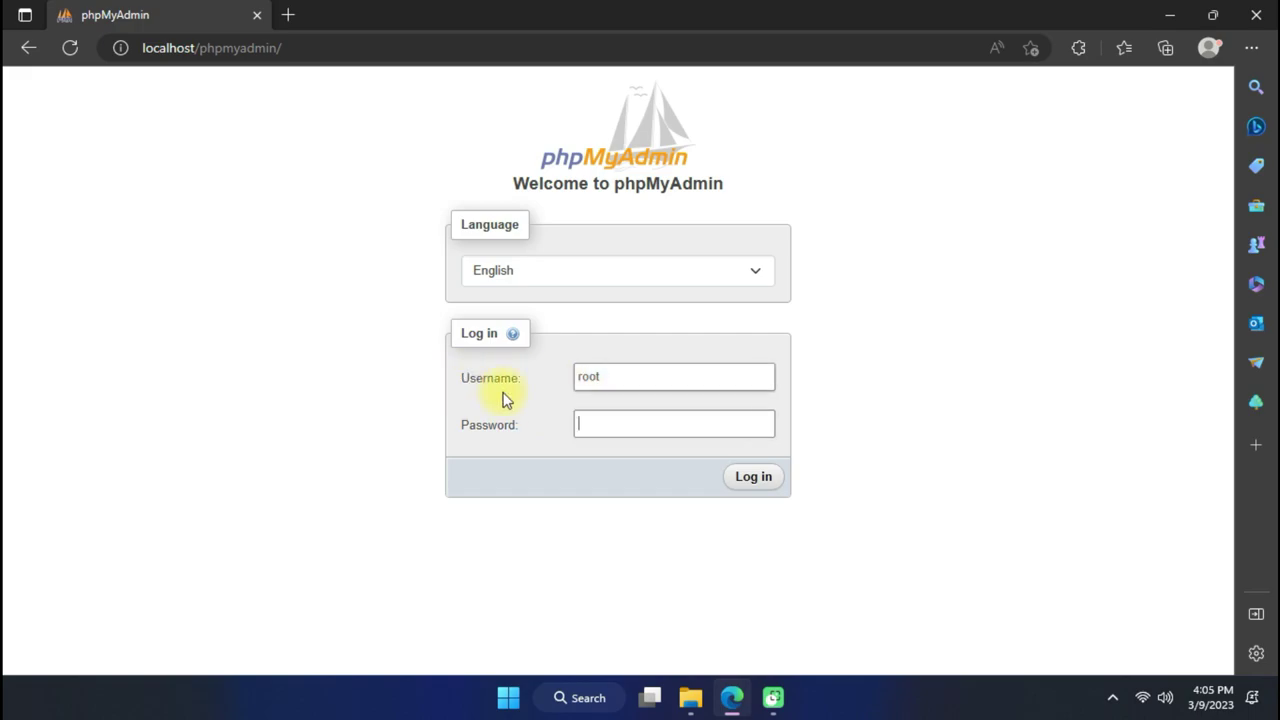
pyautogui.click(760, 482)
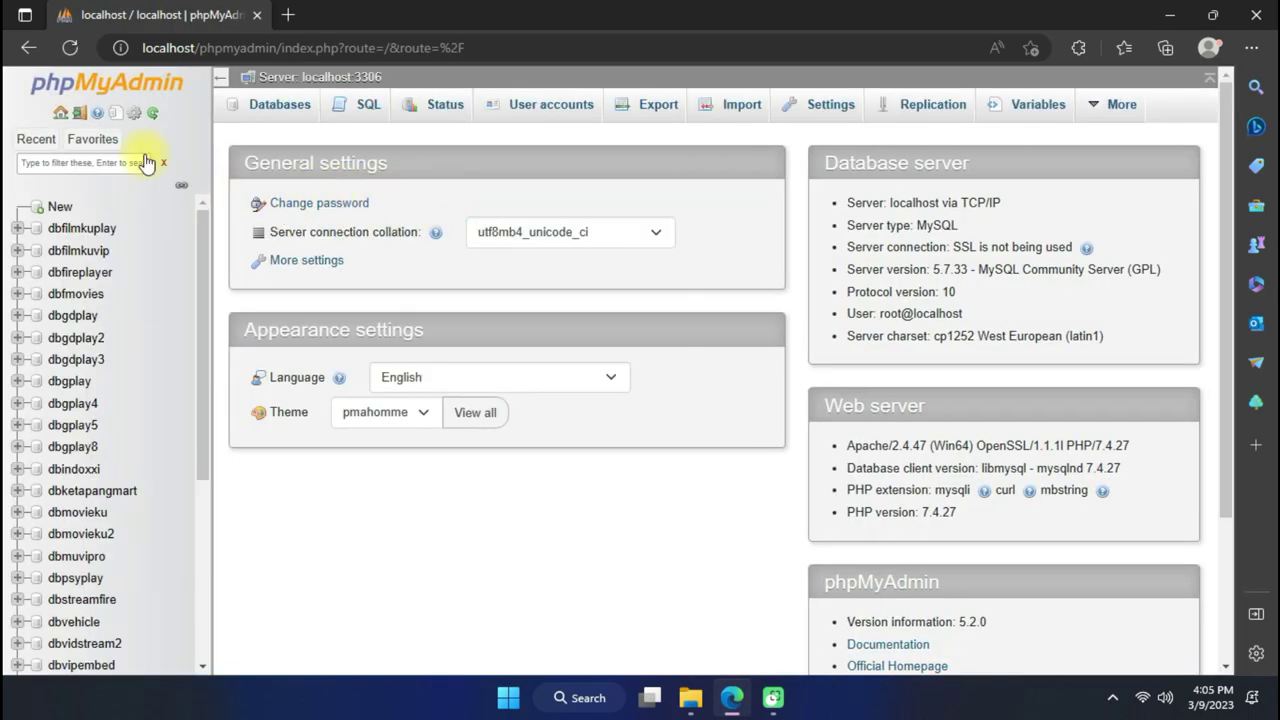
pyautogui.click(36, 139)
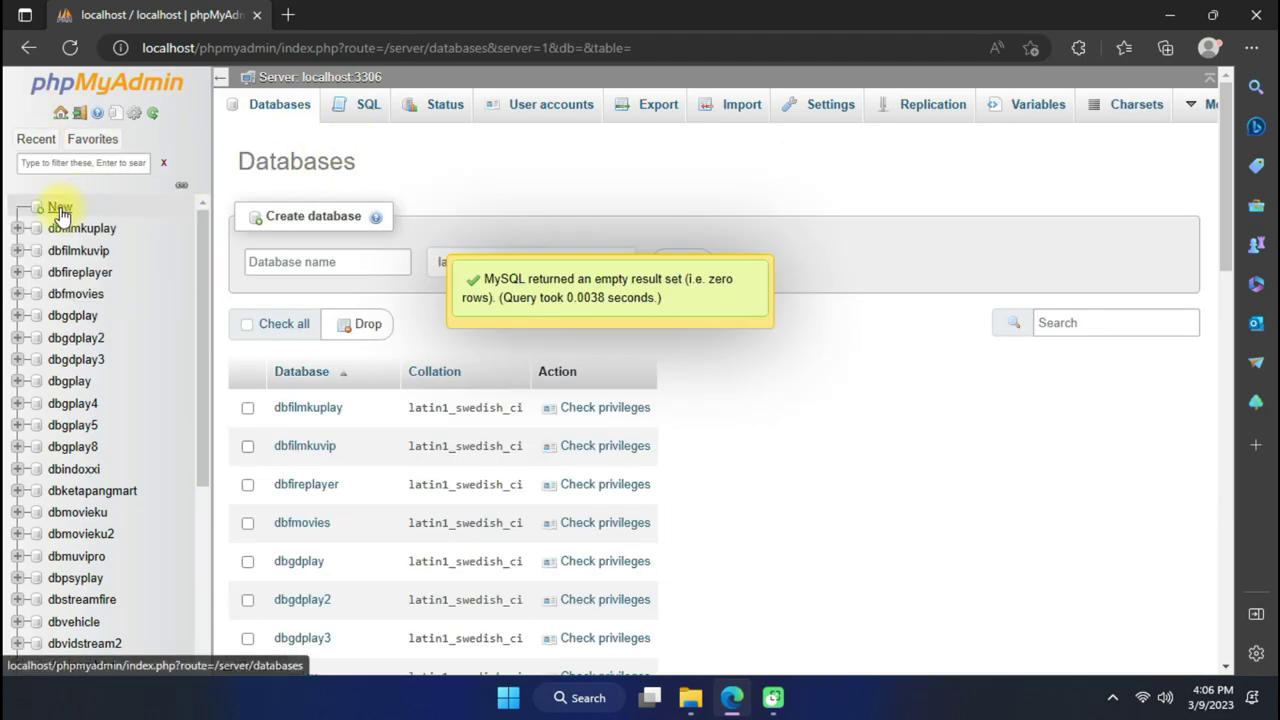
pyautogui.click(55, 207)
# Create the database dbvipembedtest, copying its name before creating it.
pyautogui.click(333, 263)
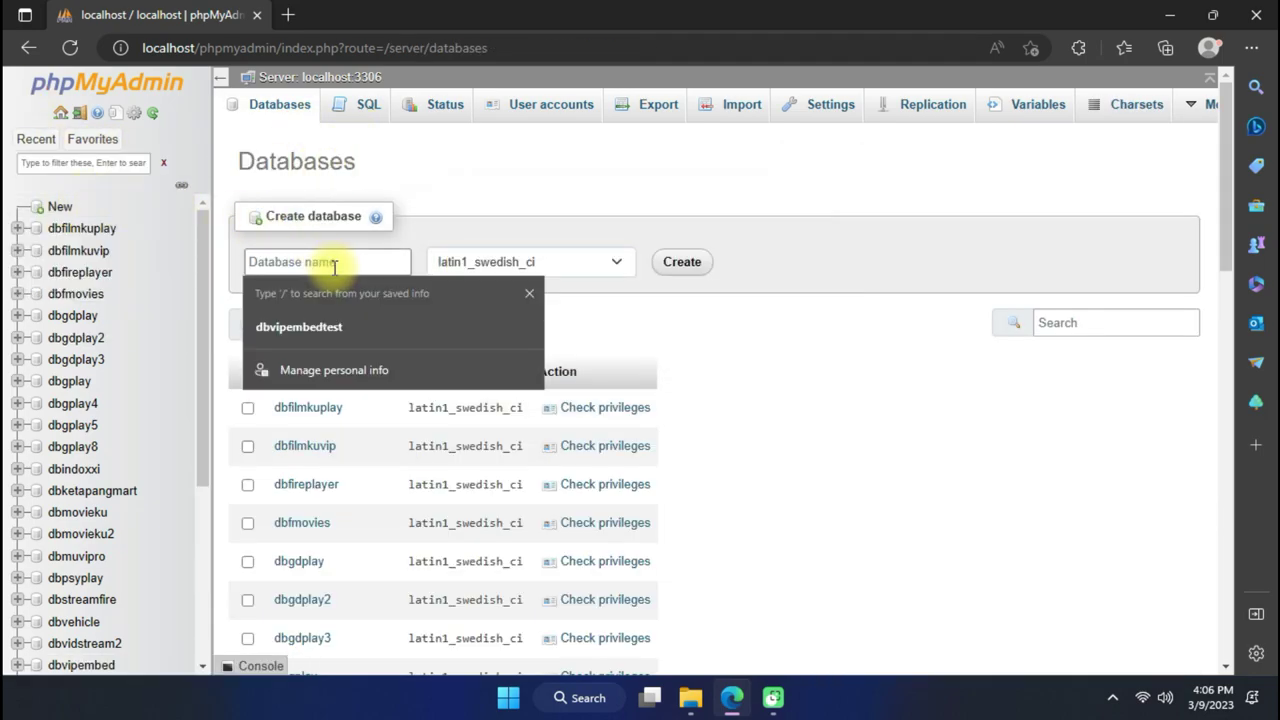
pyautogui.write('fb')
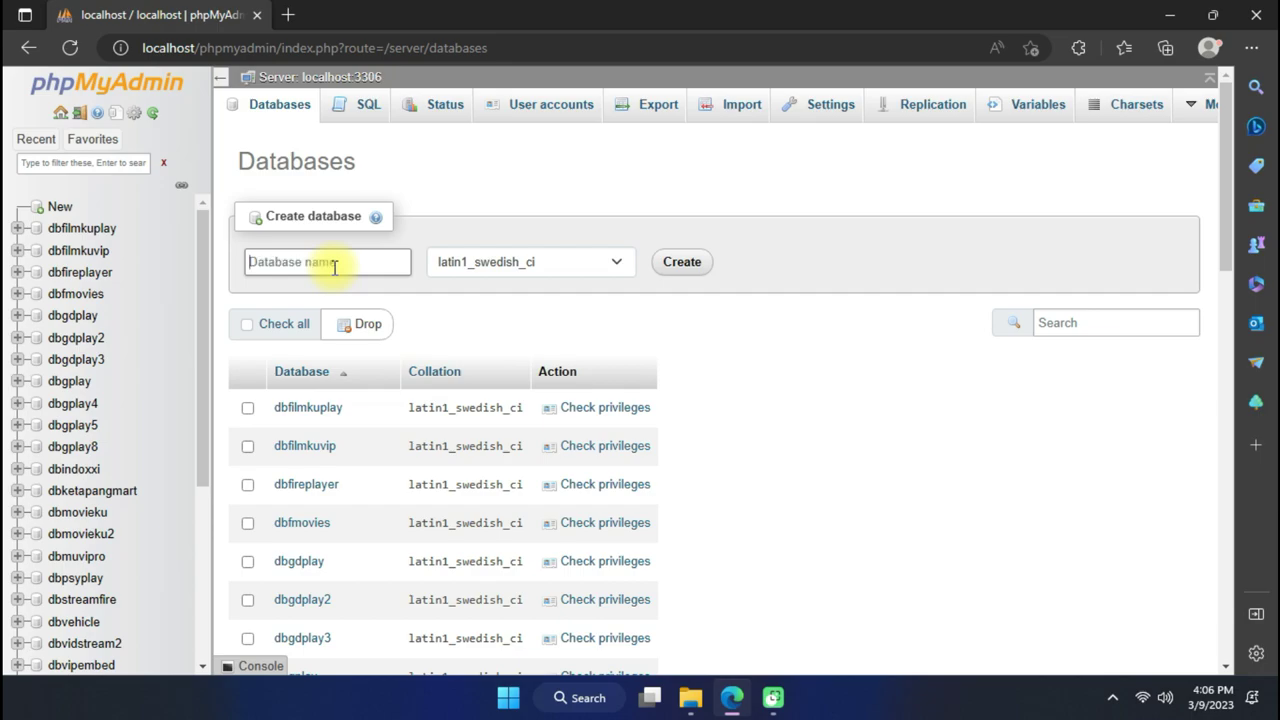
pyautogui.write('bvipembedtest')
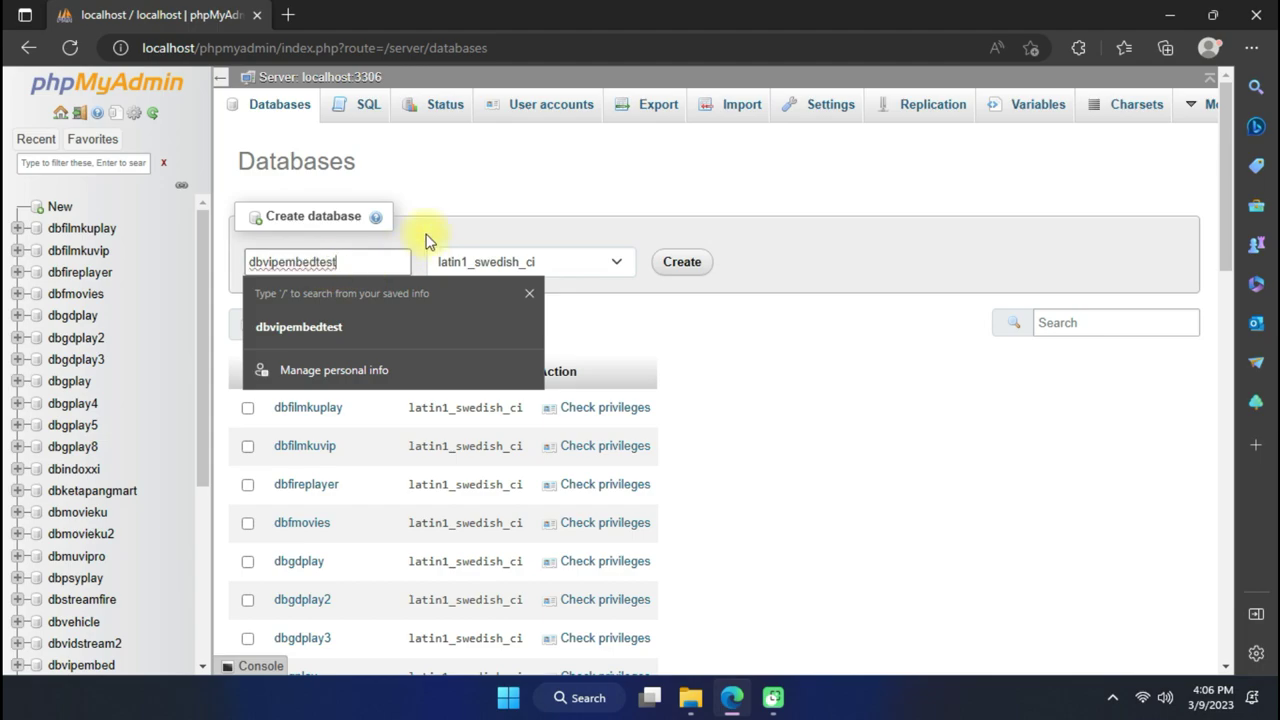
pyautogui.click(480, 228)
pyautogui.moveTo(366, 255); pyautogui.dragTo(209, 286)
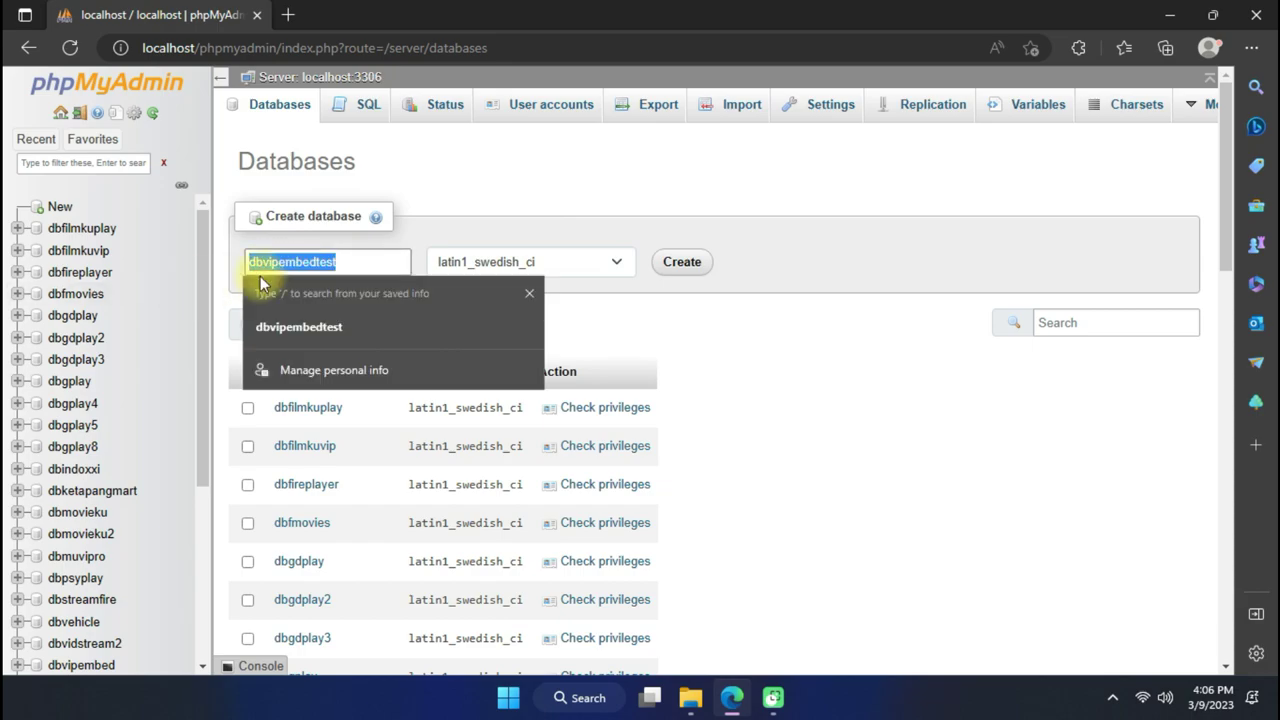
pyautogui.rightClick(323, 265)
pyautogui.click(346, 141)
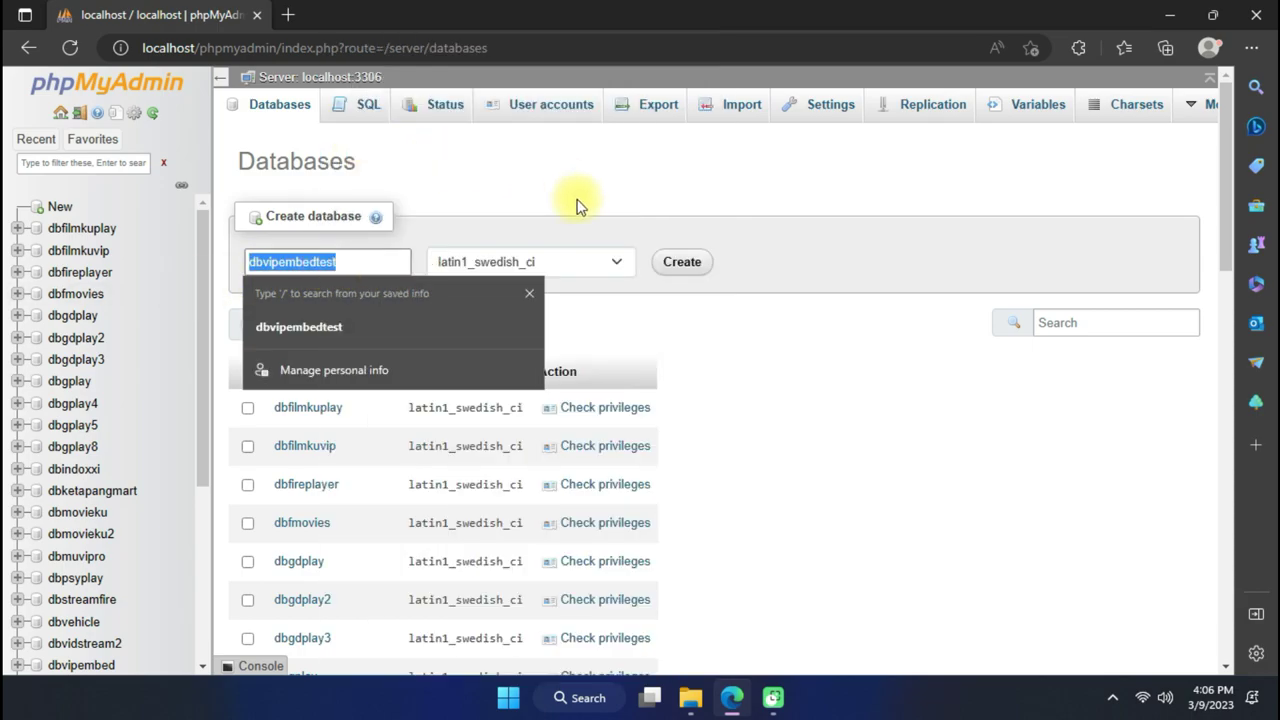
pyautogui.click(680, 266)
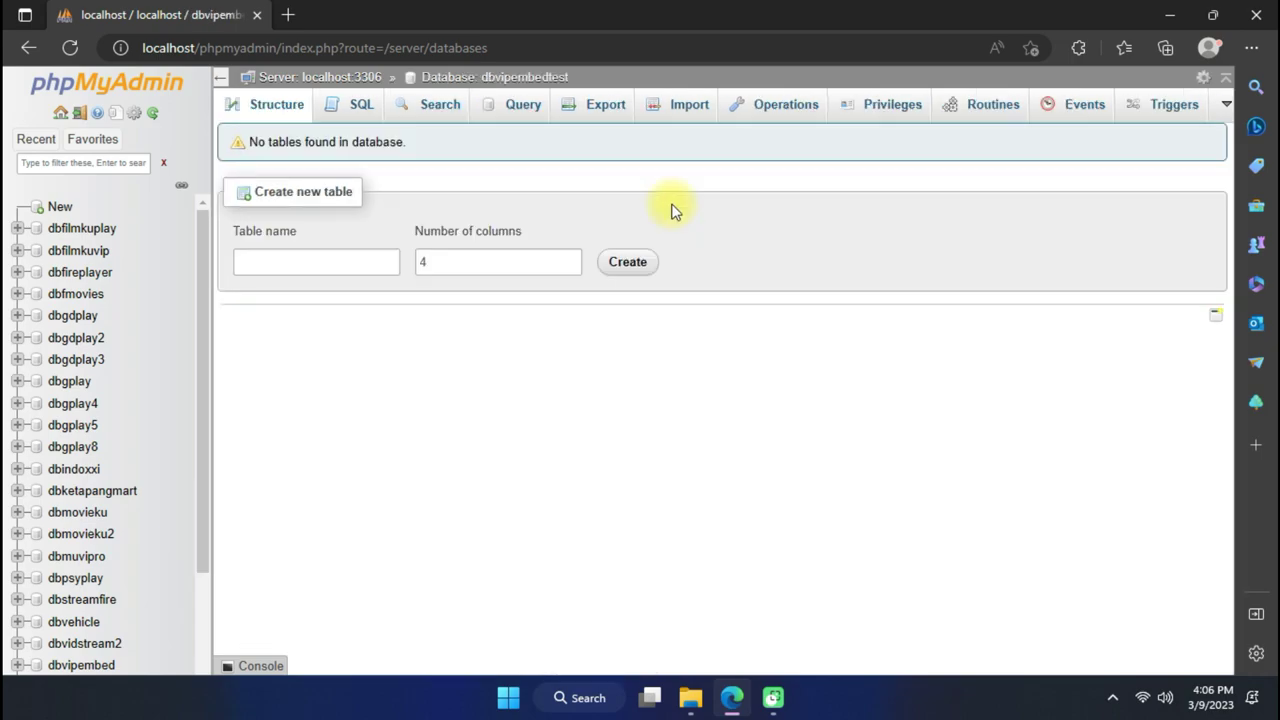
# Check the empty dbvipembedtest in the database list, then start a new browser tab.
pyautogui.scroll(-5, 60, 340)
pyautogui.click(100, 465)
pyautogui.scroll(-2, 163, 442)
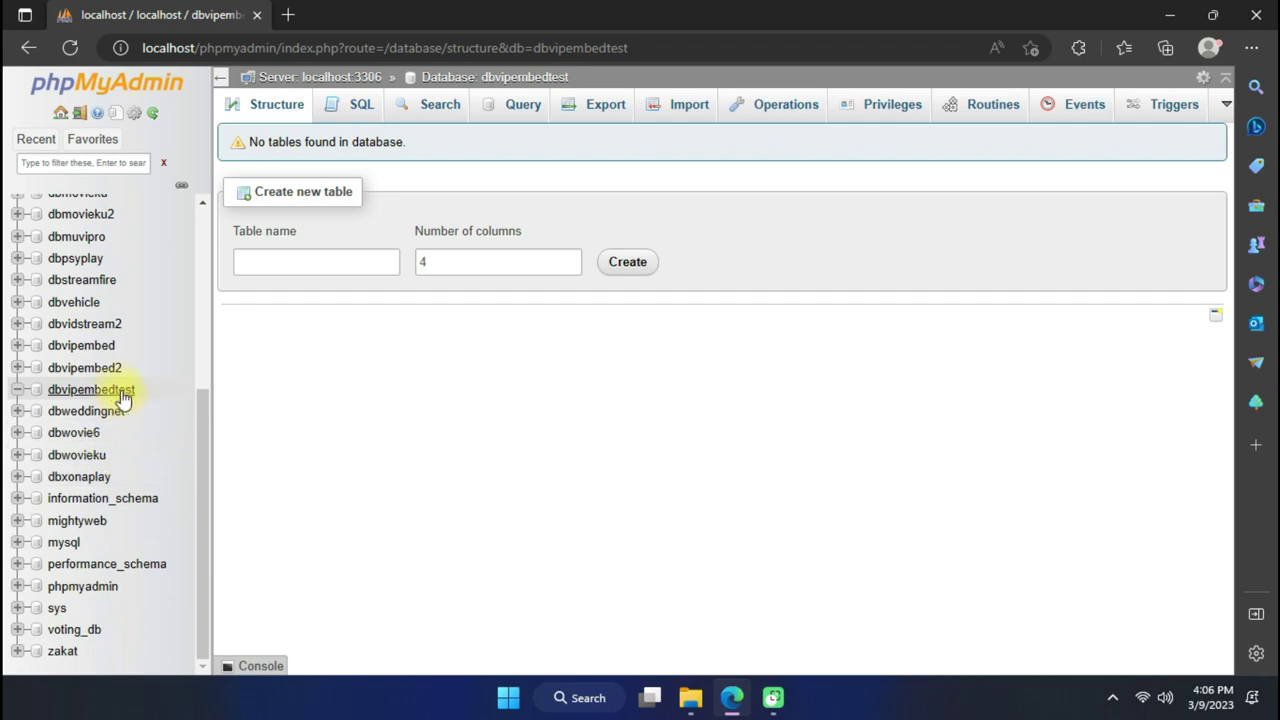
pyautogui.click(297, 14)
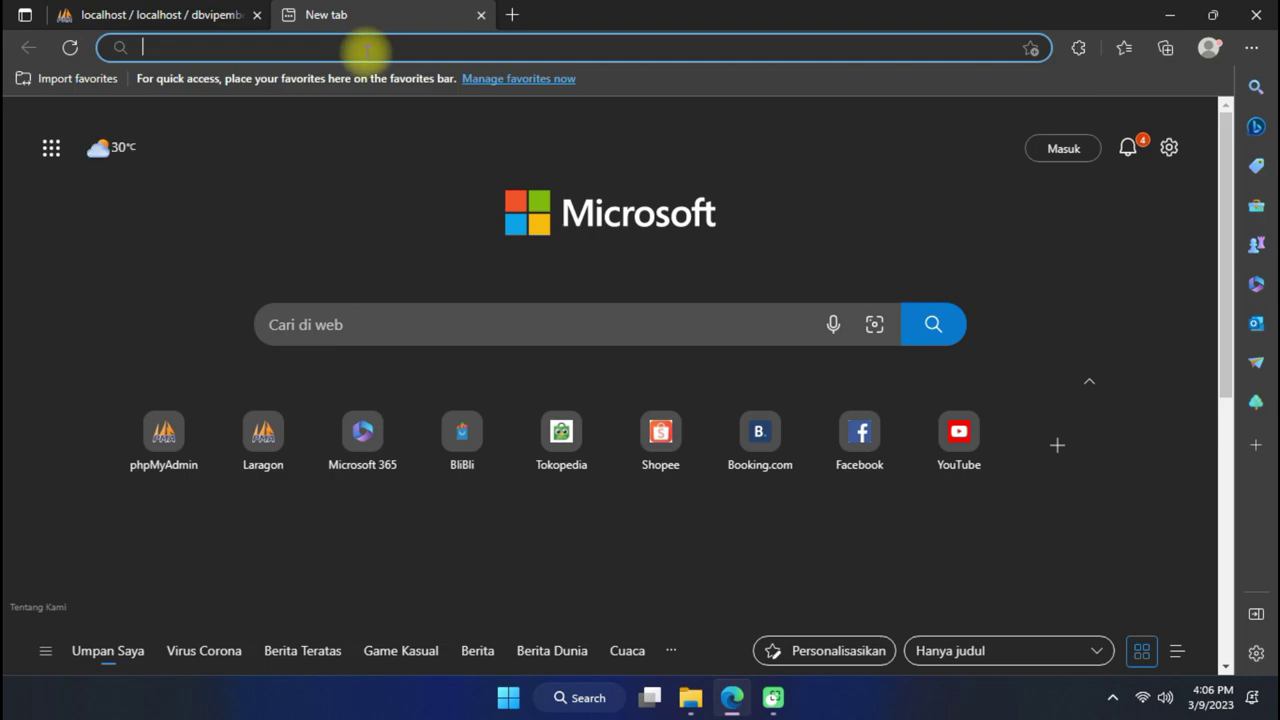
# Load vipembedtest.me in the new tab to reach the installer's license agreement.
pyautogui.click(690, 698)
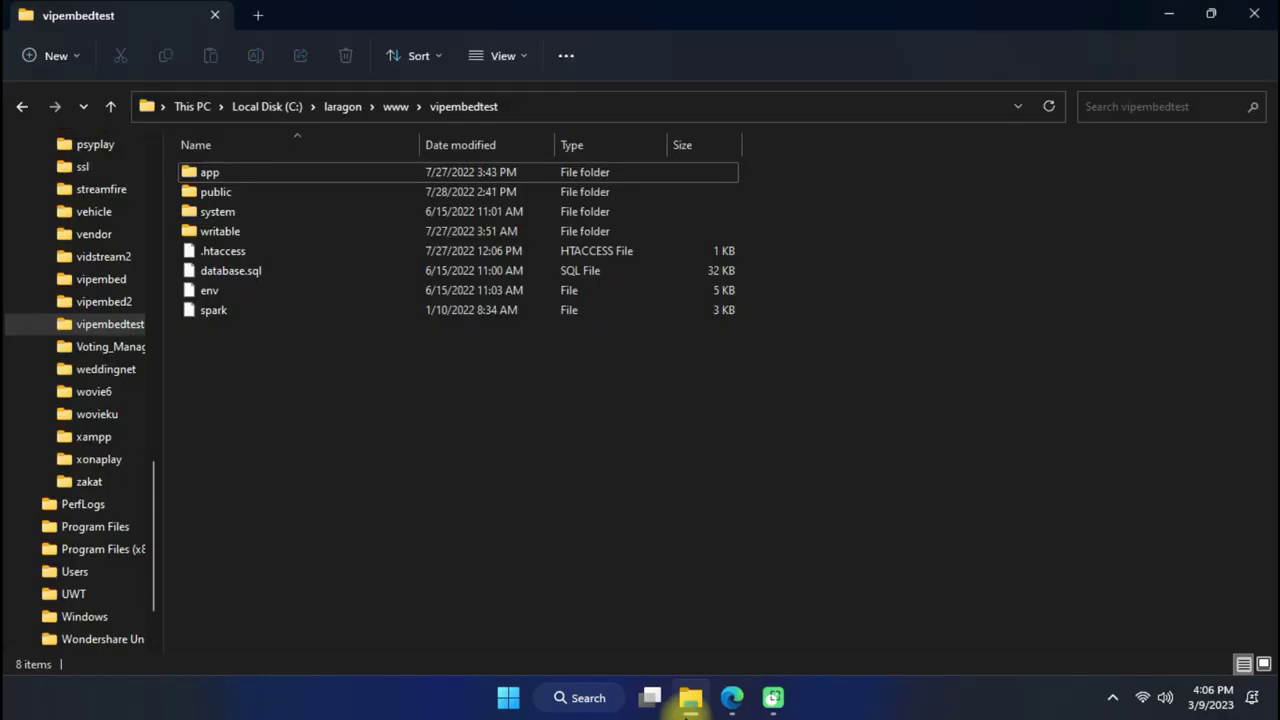
pyautogui.click(688, 697)
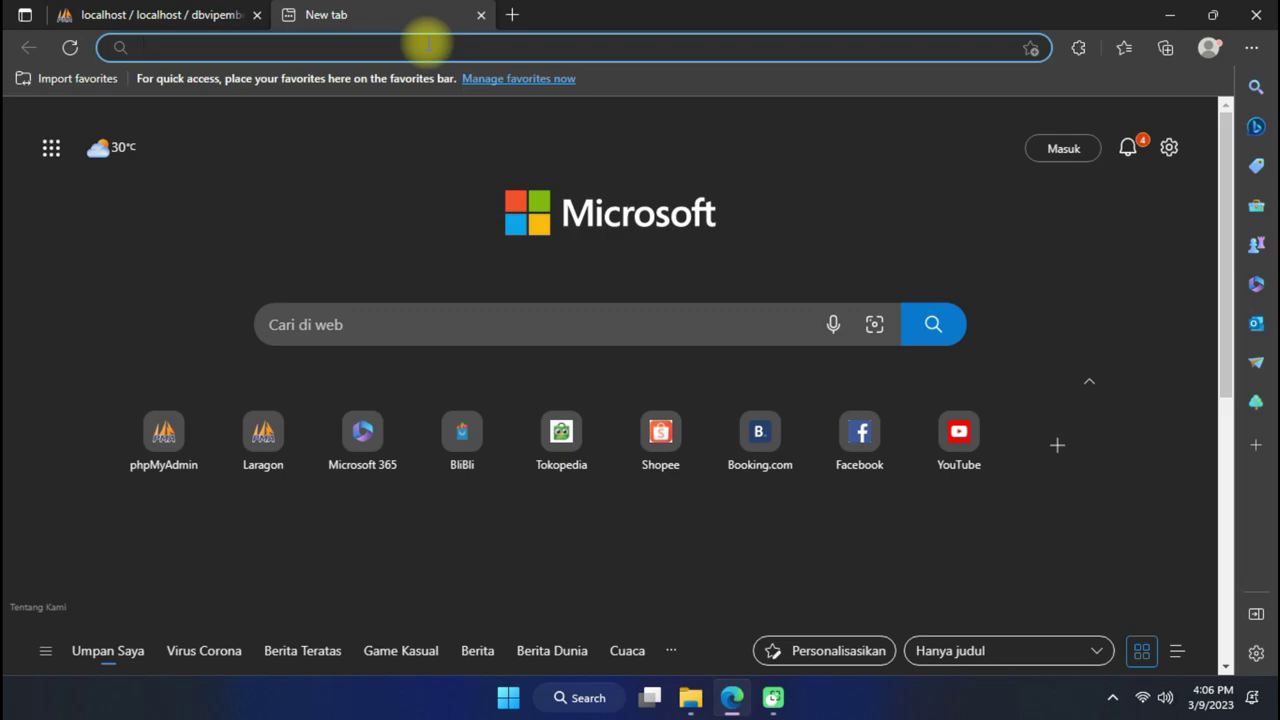
pyautogui.write('vipembe')
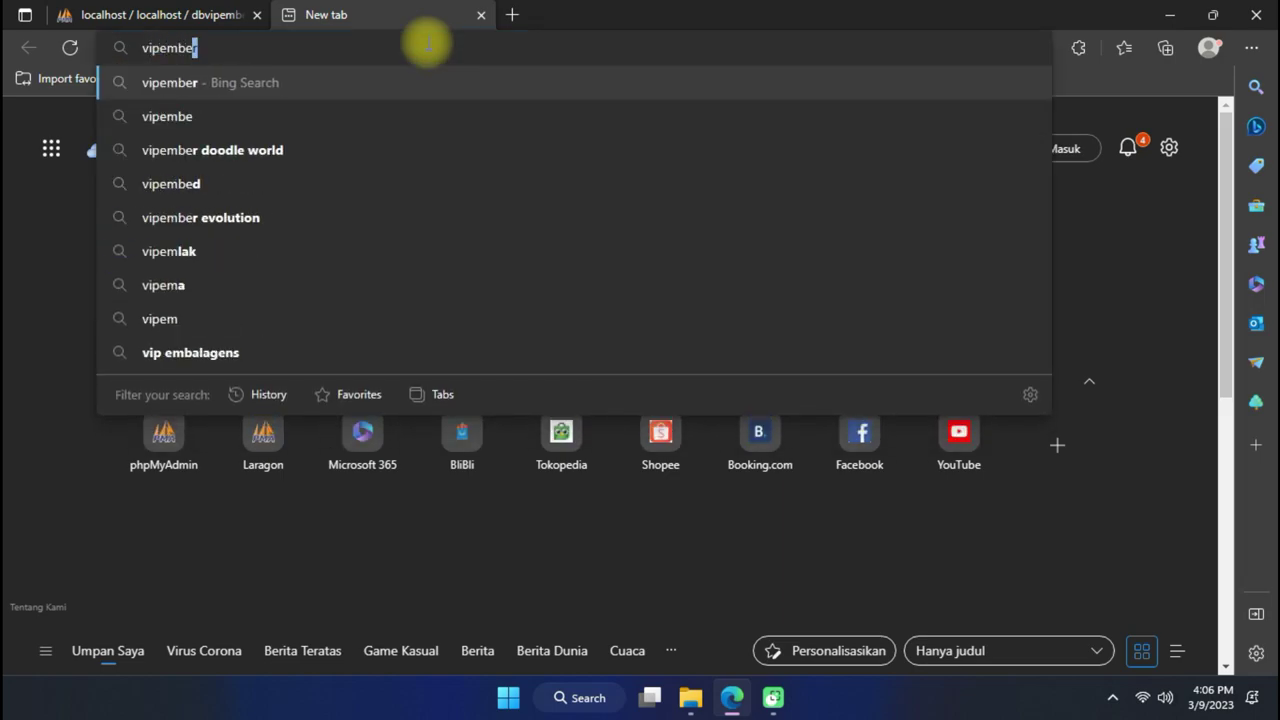
pyautogui.write('dt')
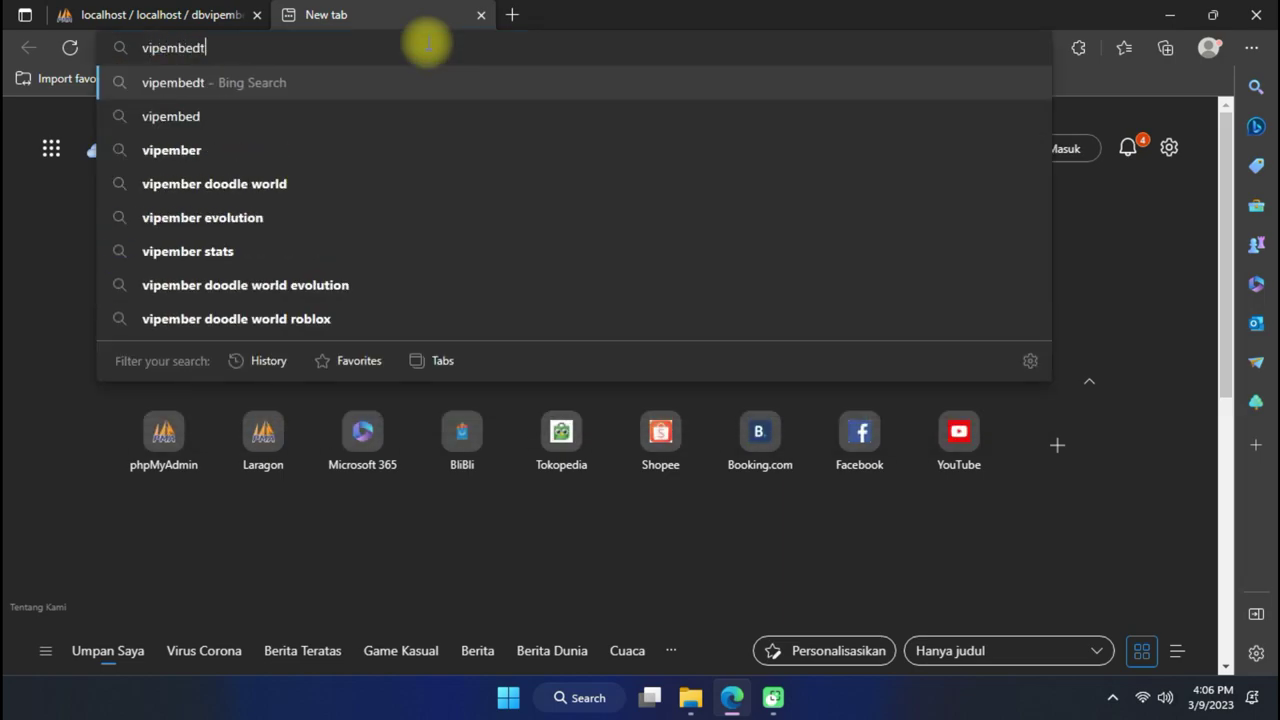
pyautogui.write('est.me')
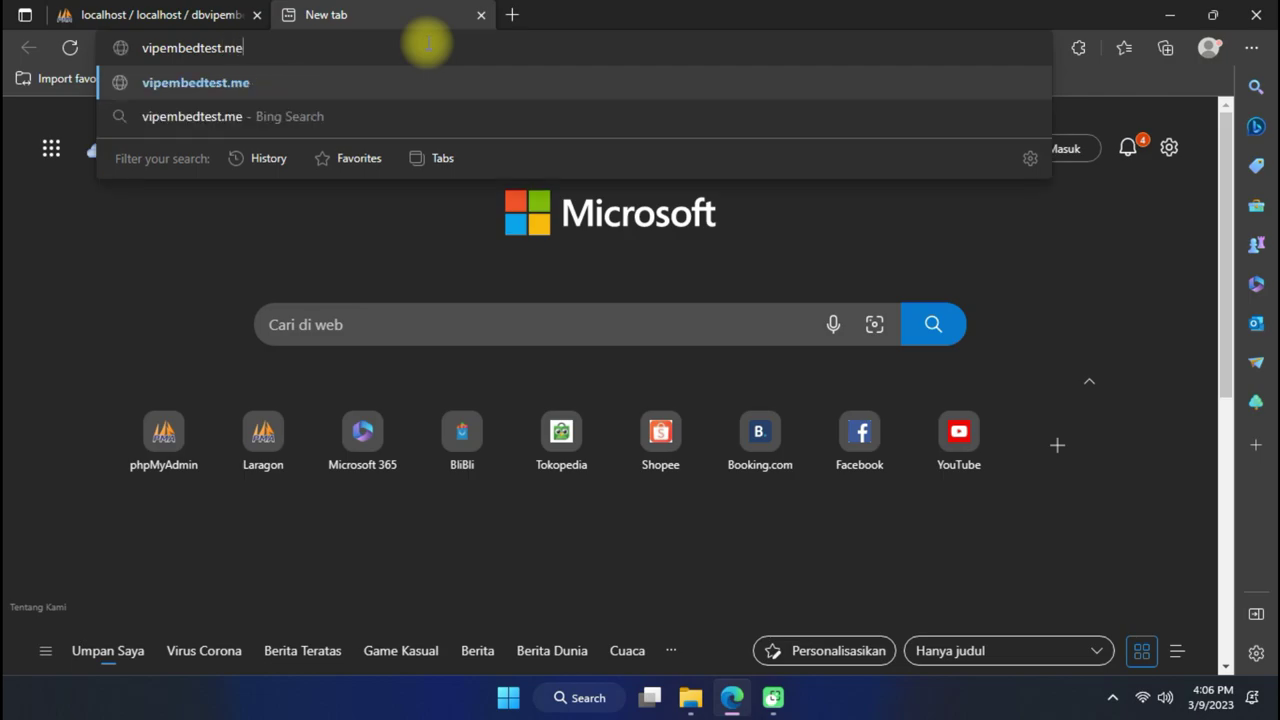
pyautogui.press('Return')
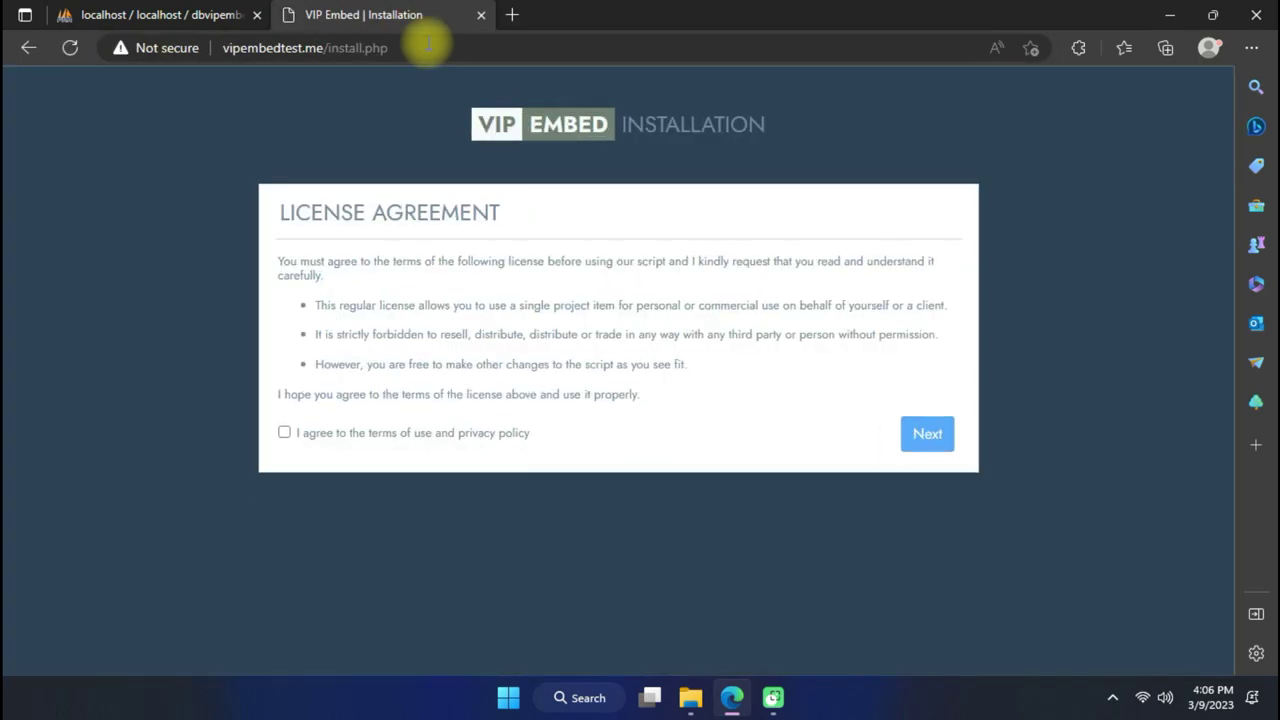
pyautogui.click(443, 55)
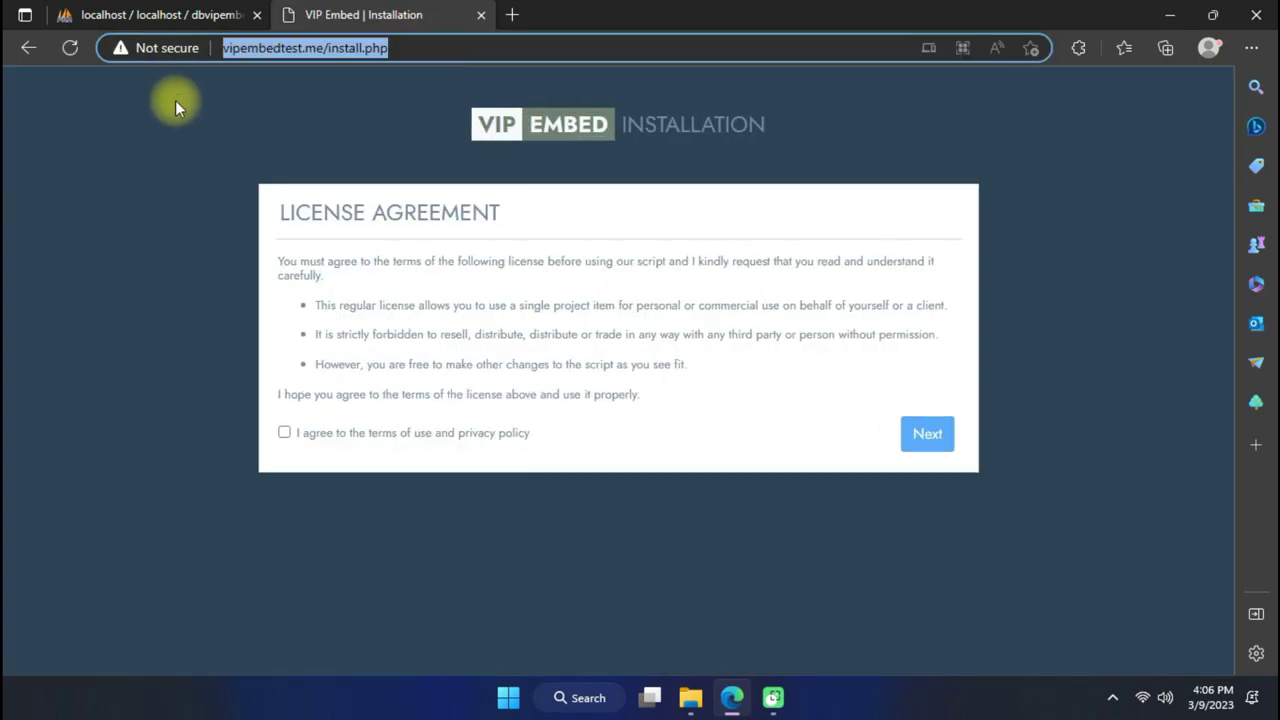
pyautogui.doubleClick(407, 47)
pyautogui.click(443, 47)
pyautogui.click(122, 55)
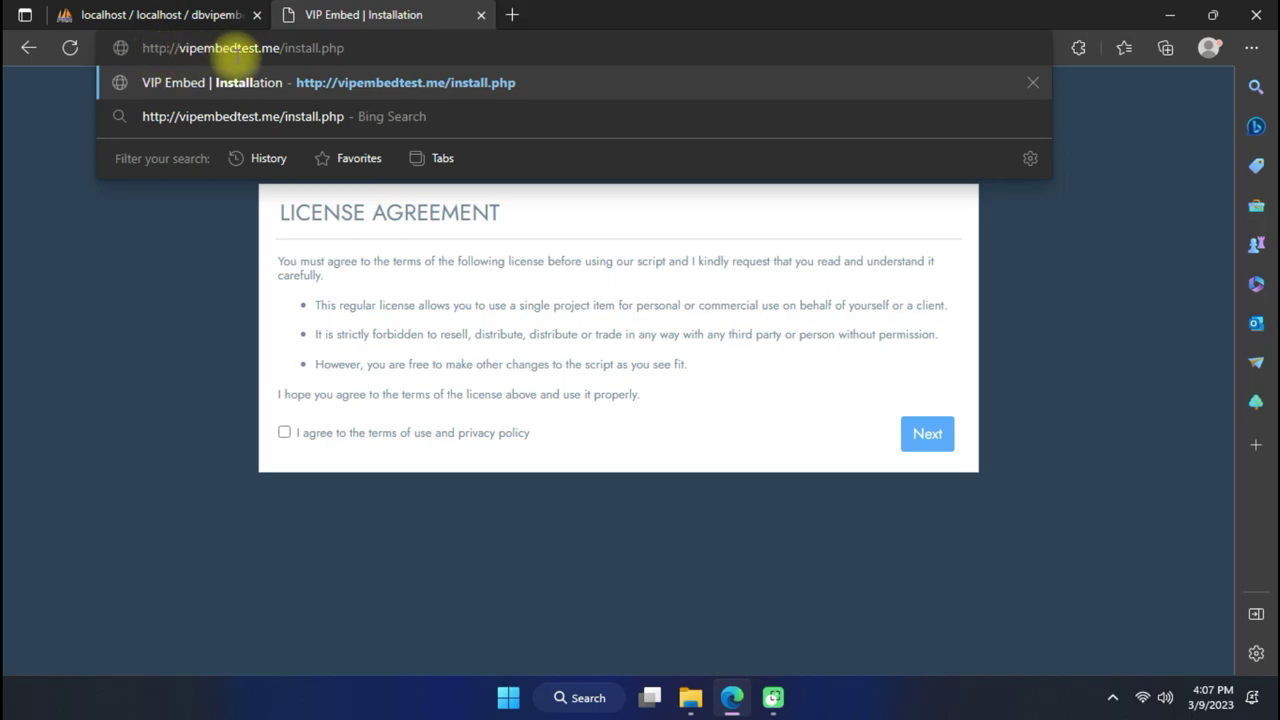
pyautogui.write('s')
pyautogui.click(337, 80)
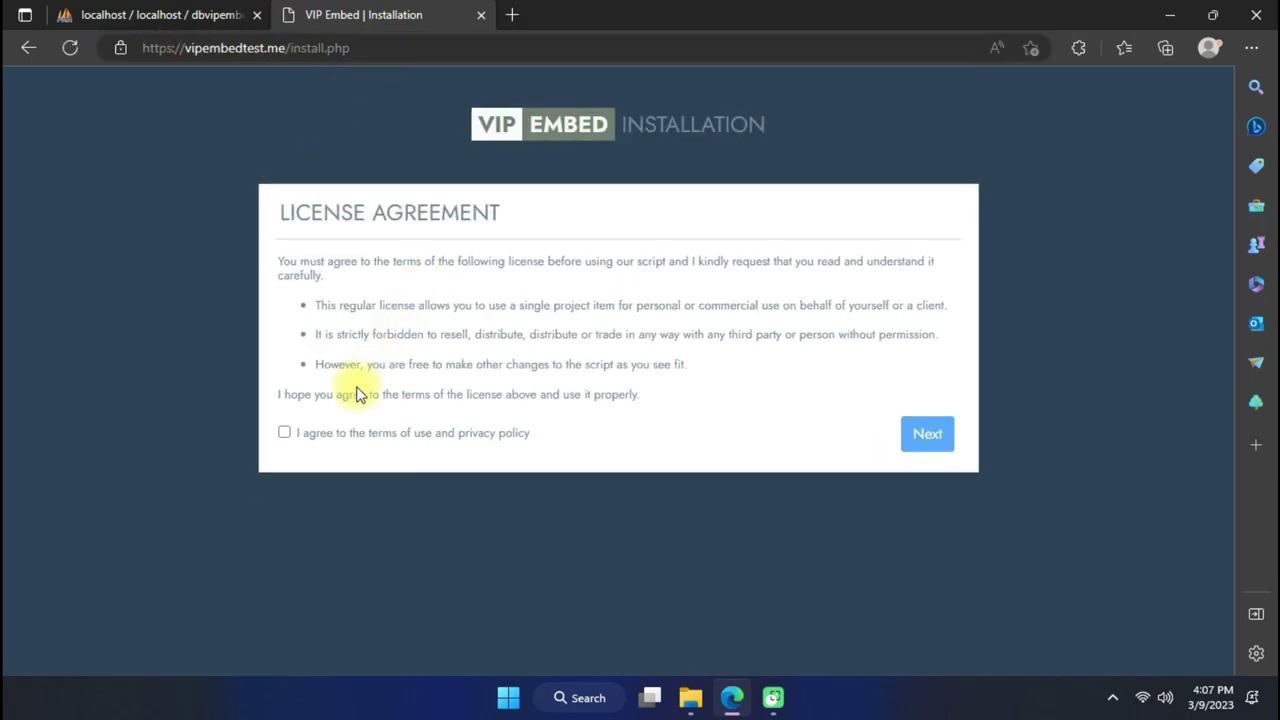
# Agree to the license terms and pass the all-met requirements check.
pyautogui.click(285, 433)
pyautogui.click(925, 433)
pyautogui.scroll(-2, 799, 305)
pyautogui.scroll(2, 723, 343)
pyautogui.scroll(-2, 723, 343)
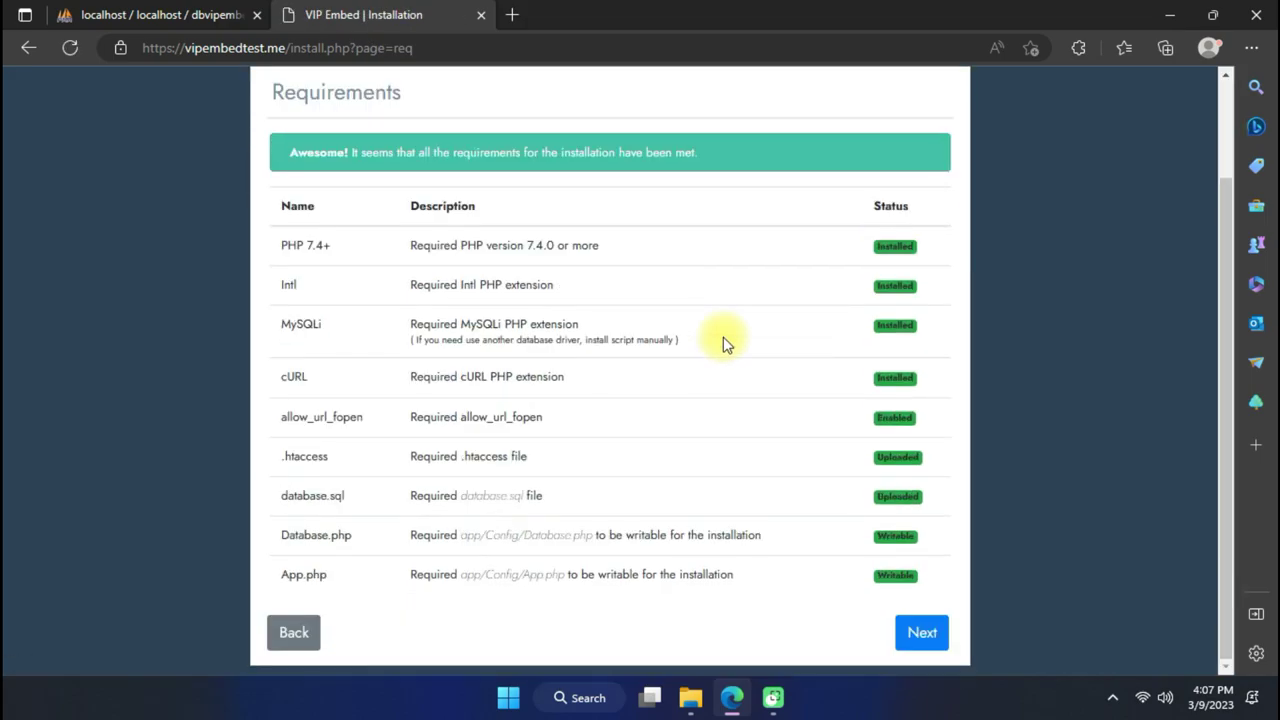
pyautogui.click(920, 633)
# Set MySQL host to localhost and username to root, leaving the password empty.
pyautogui.click(594, 276)
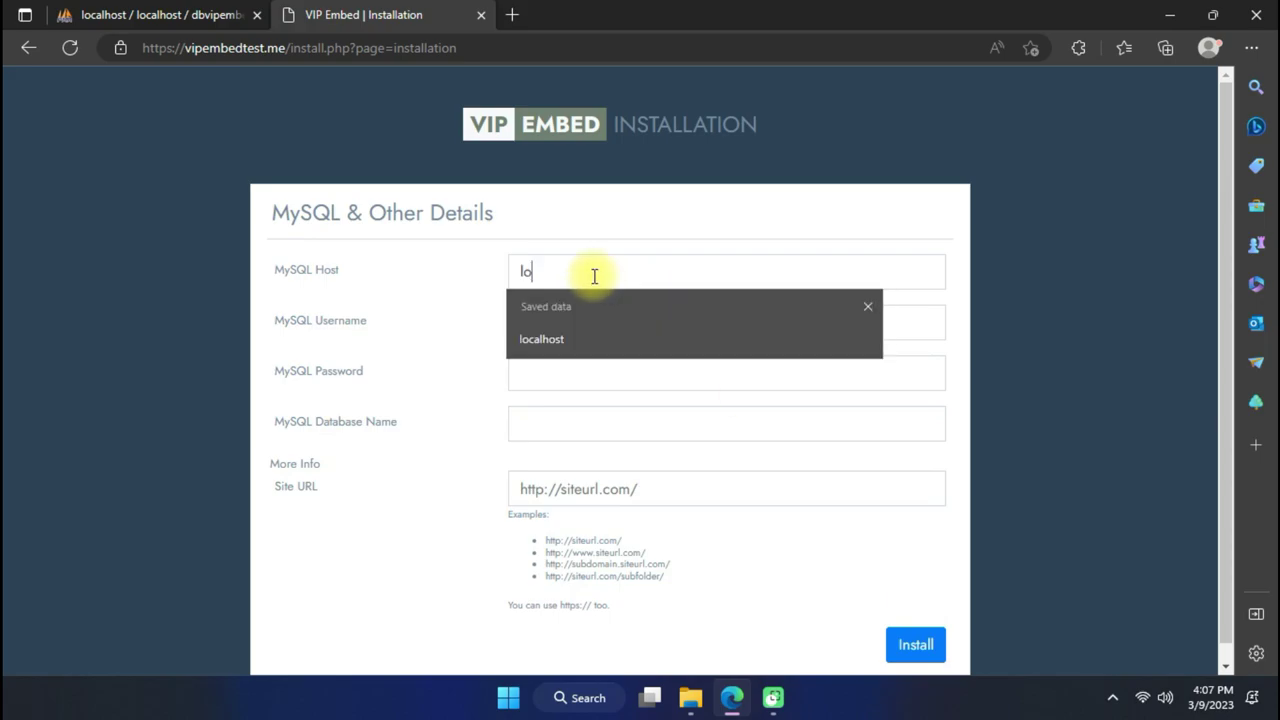
pyautogui.write('localhost')
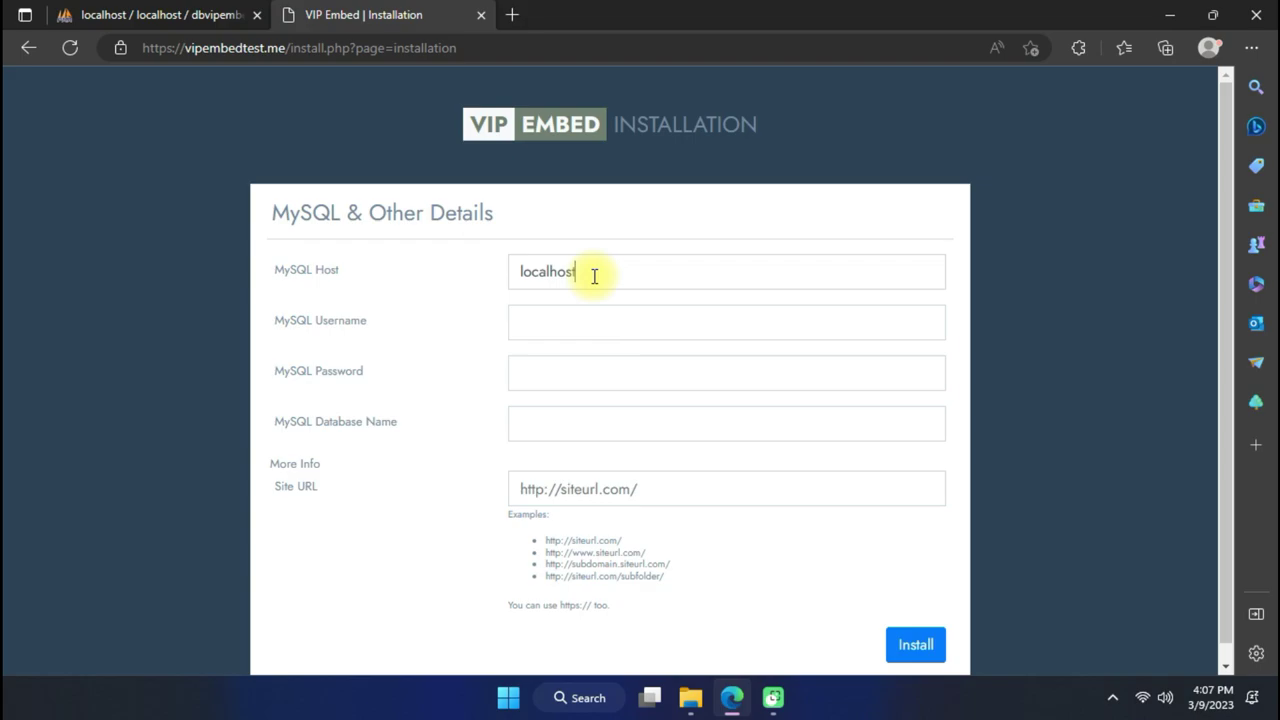
pyautogui.click(615, 330)
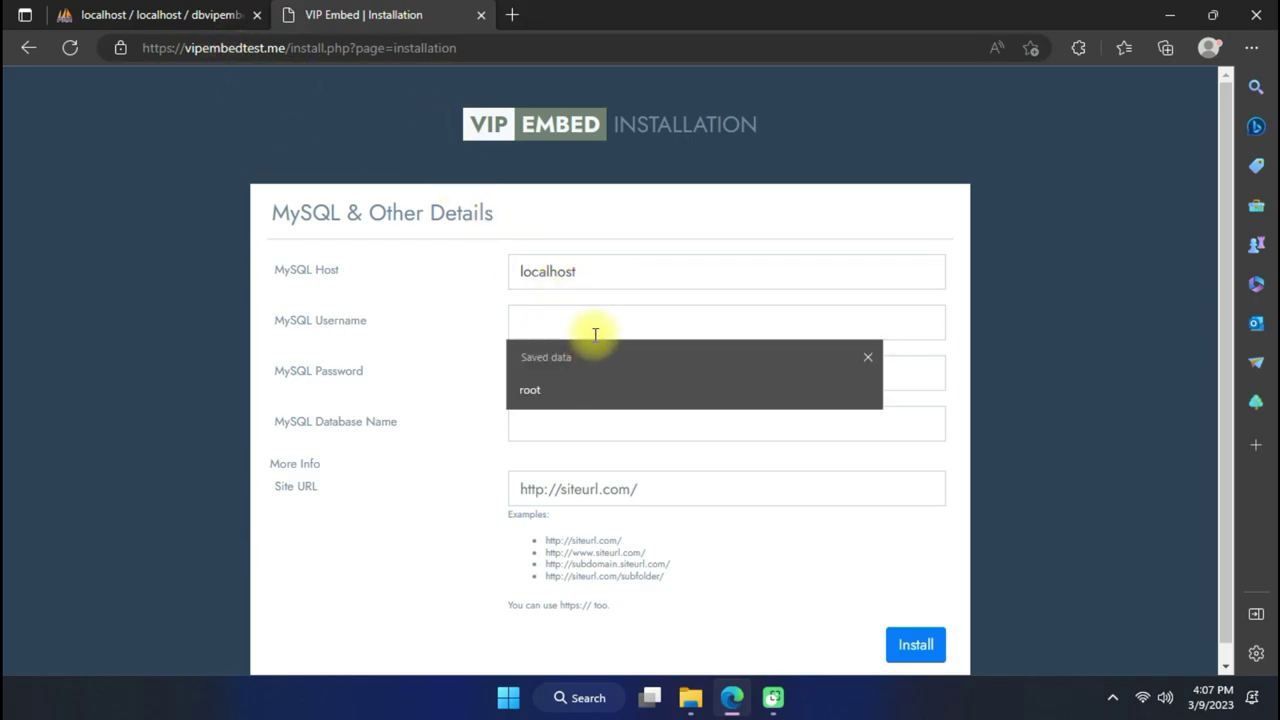
pyautogui.write('root')
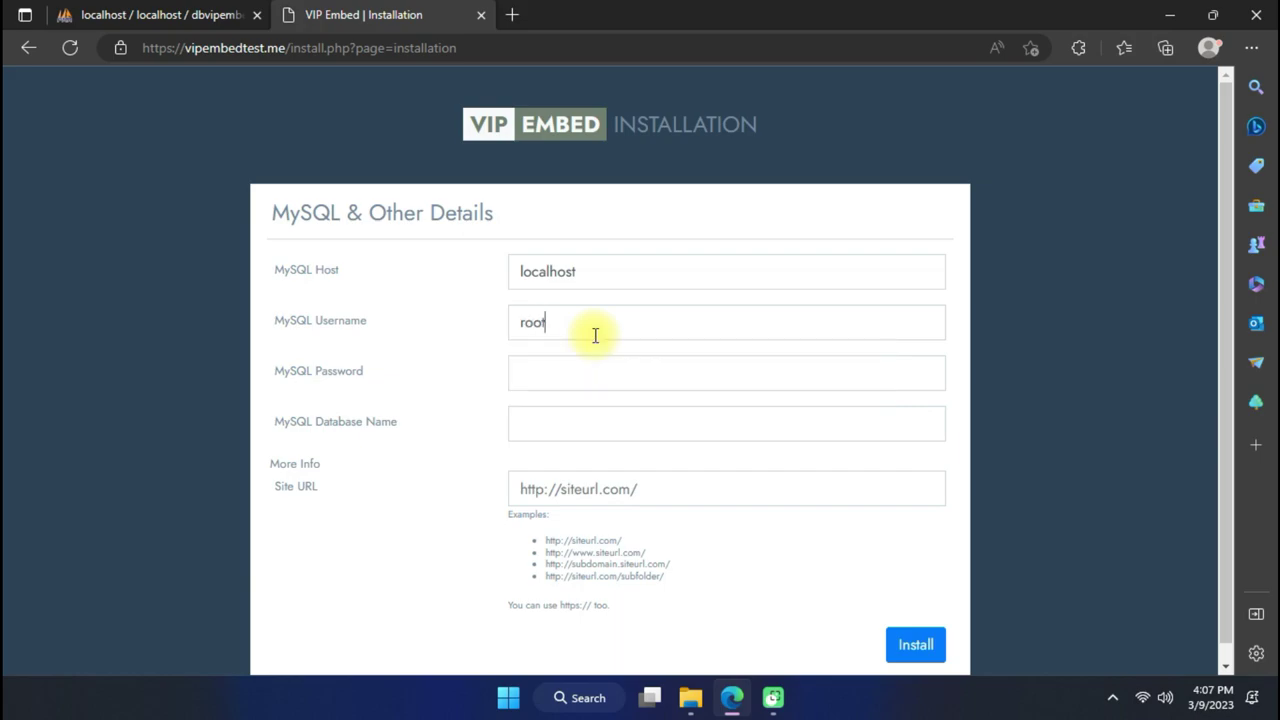
pyautogui.click(600, 374)
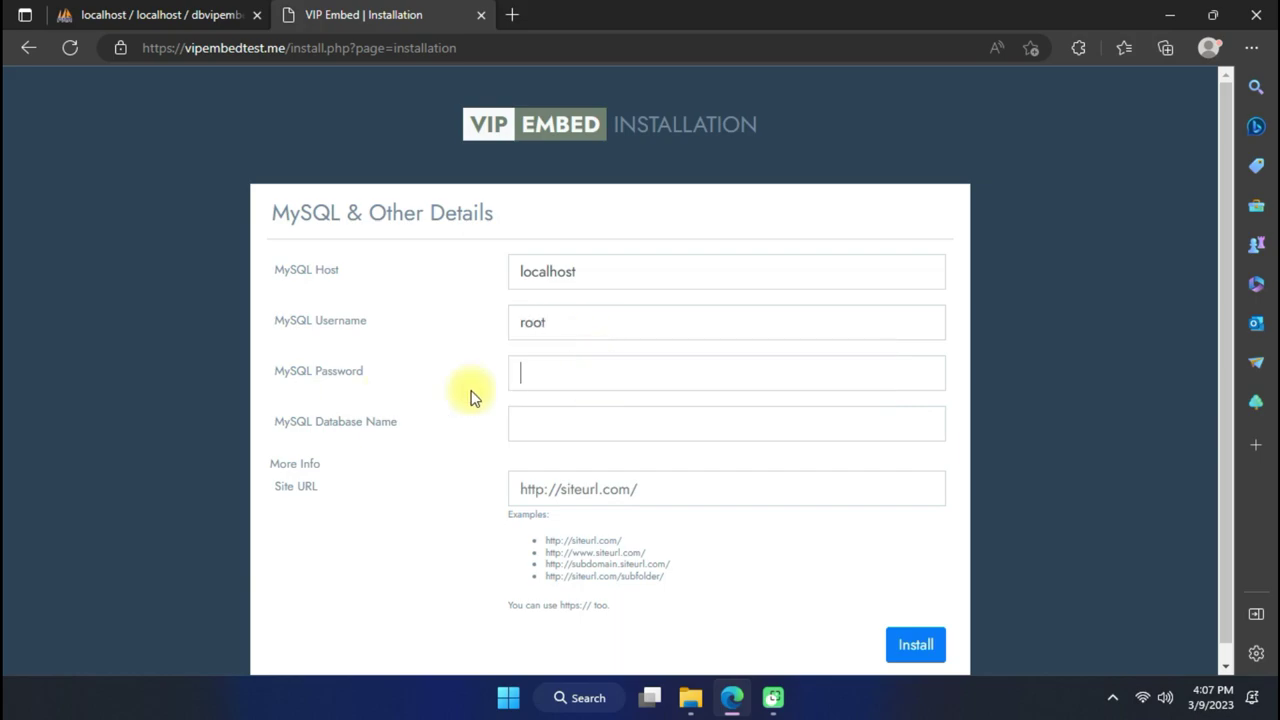
# Enter dbvipembedtest as the MySQL Database Name, checking it against phpMyAdmin.
pyautogui.click(524, 425)
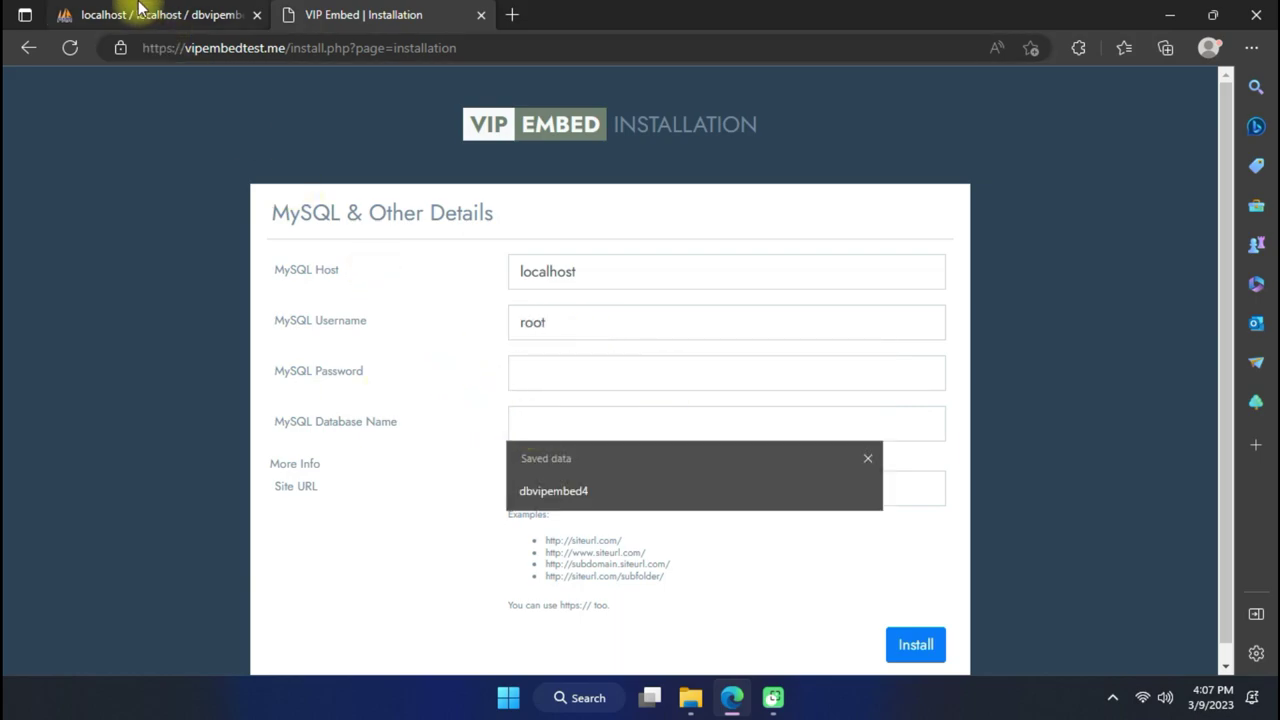
pyautogui.click(90, 15)
pyautogui.moveTo(66, 403); pyautogui.dragTo(47, 391)
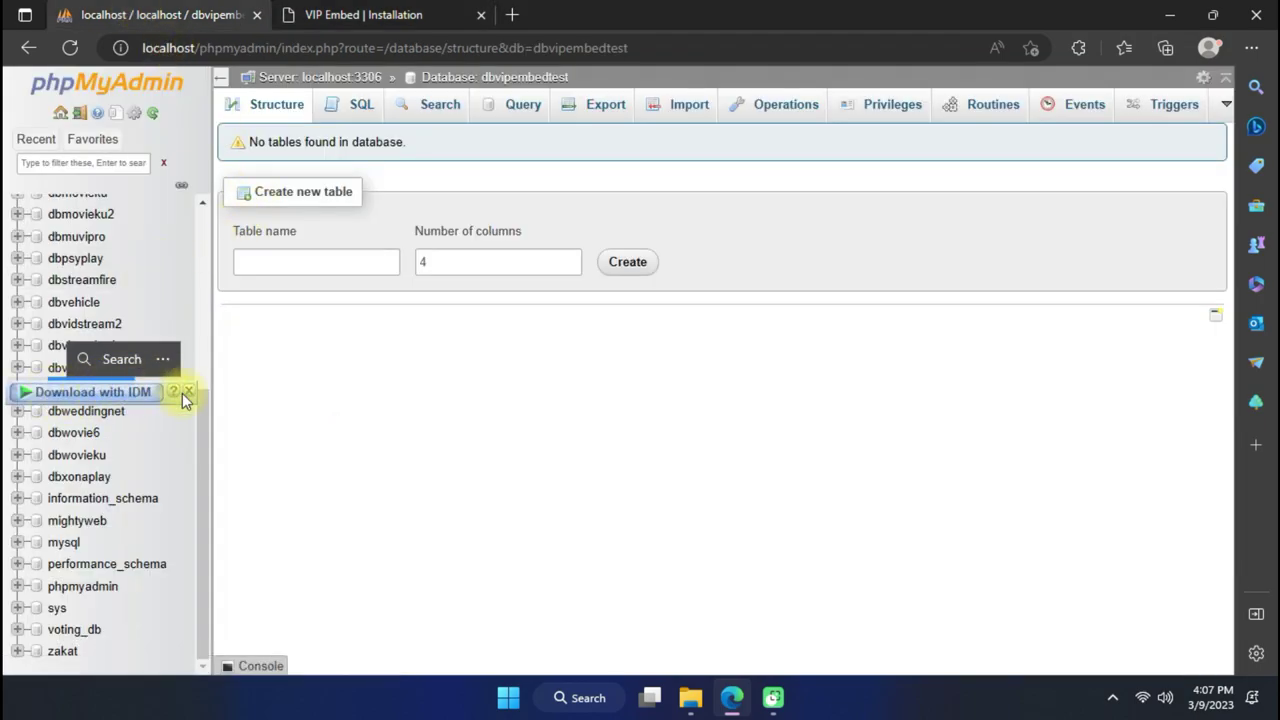
pyautogui.click(188, 391)
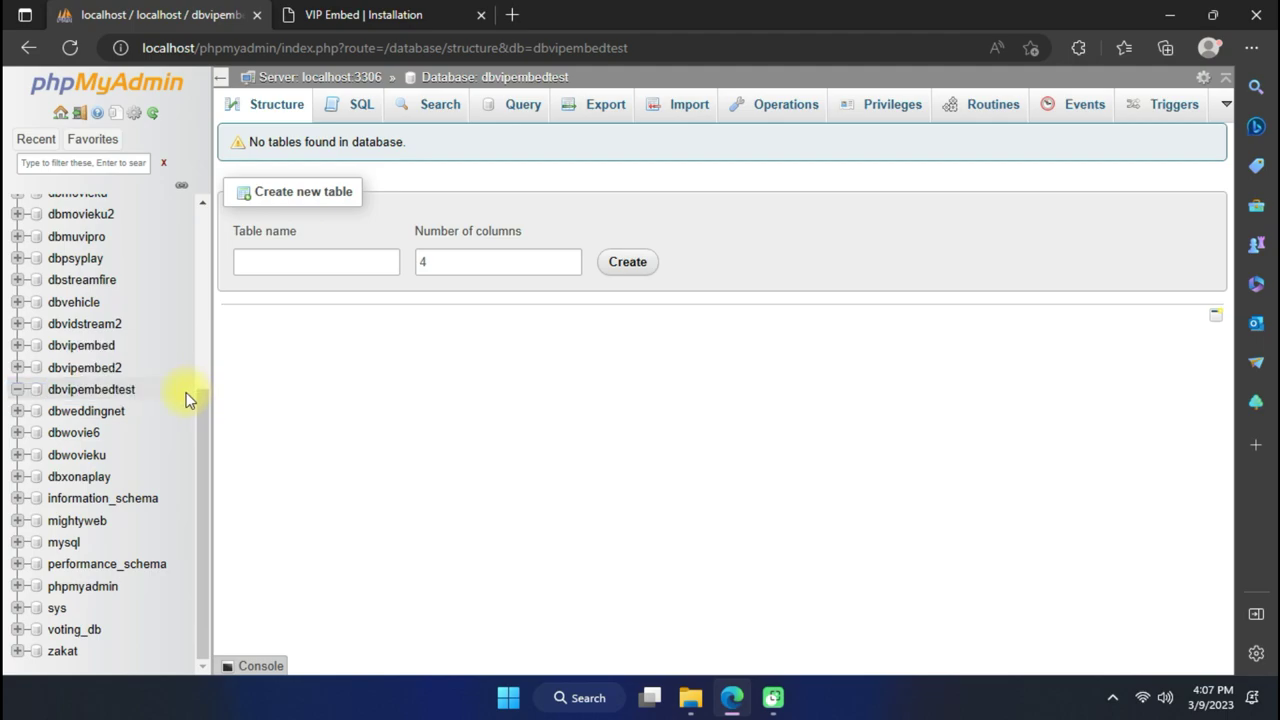
pyautogui.click(345, 14)
pyautogui.click(567, 428)
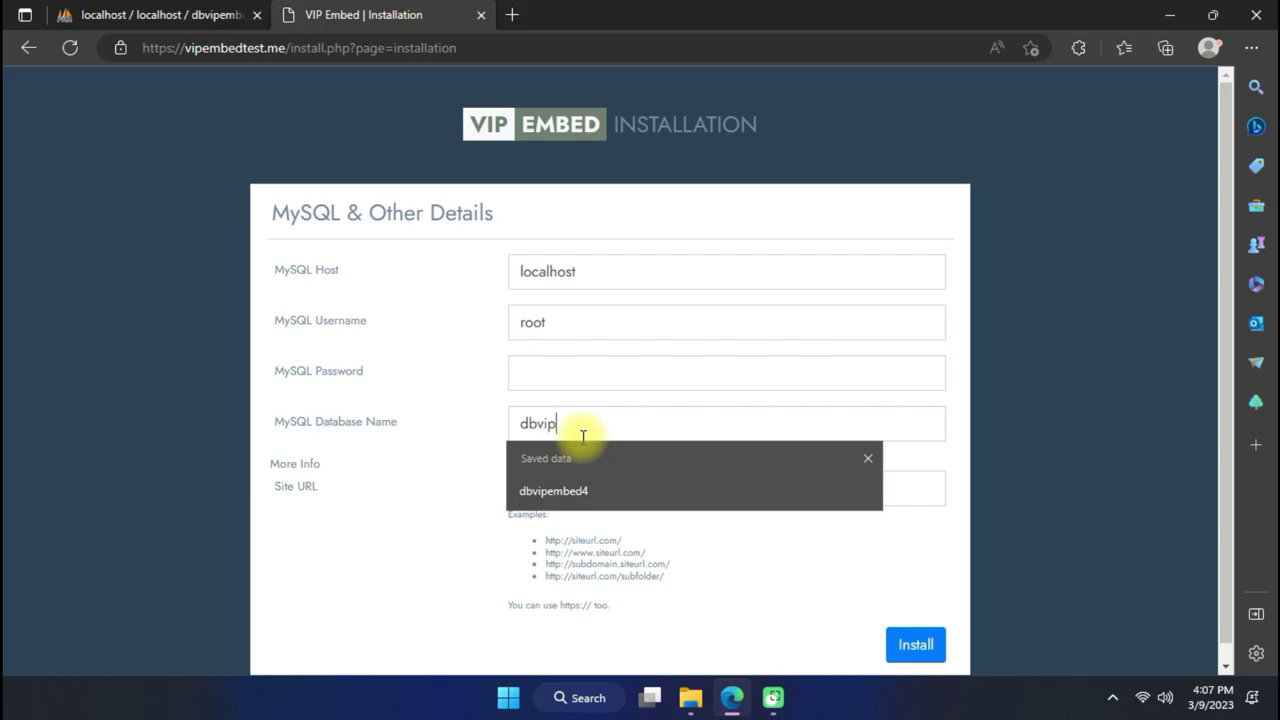
pyautogui.write('dbvipembedtes')
pyautogui.rightClick(651, 423)
pyautogui.click(449, 463)
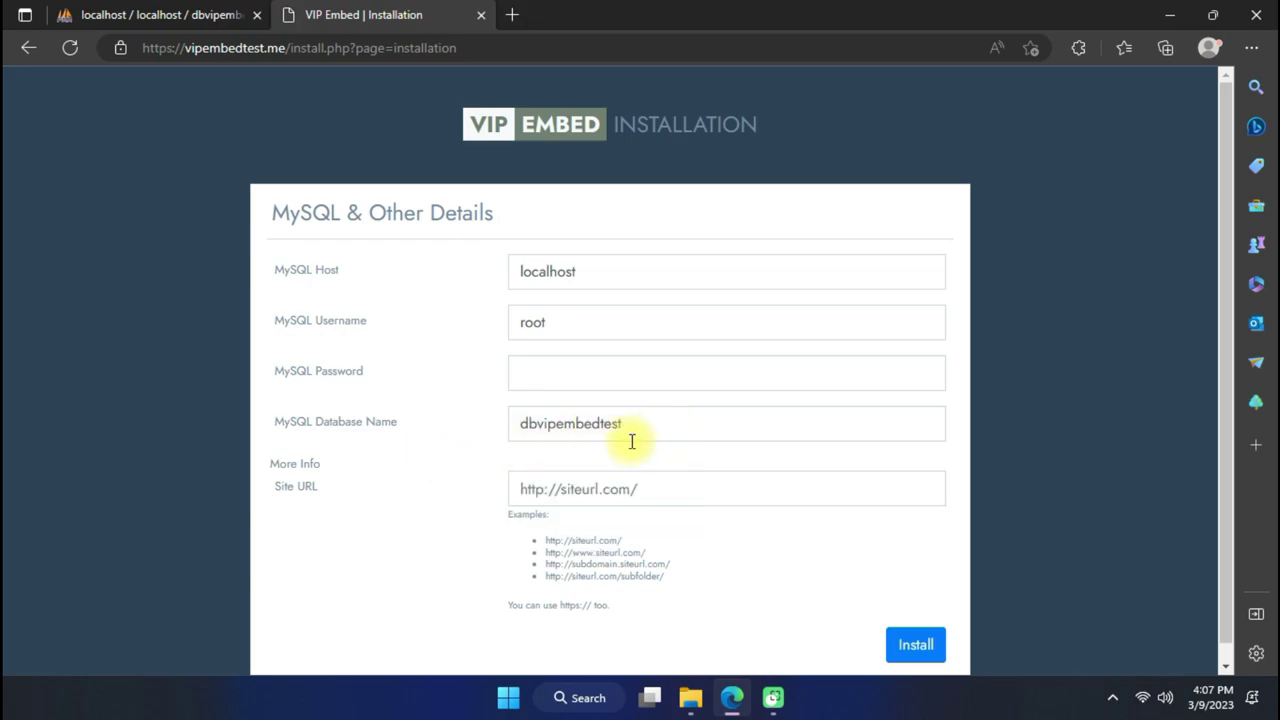
pyautogui.click(619, 486)
pyautogui.write('https://')
pyautogui.click(200, 48)
pyautogui.click(288, 48)
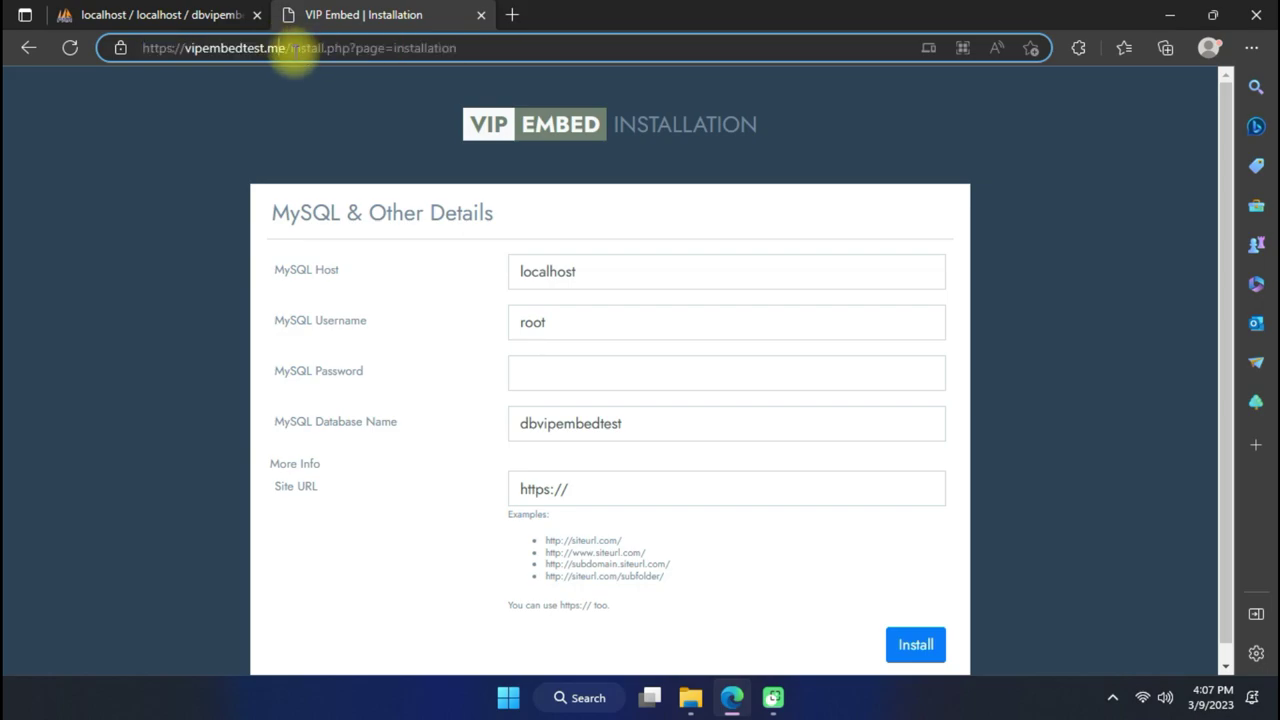
pyautogui.moveTo(286, 48); pyautogui.dragTo(108, 70)
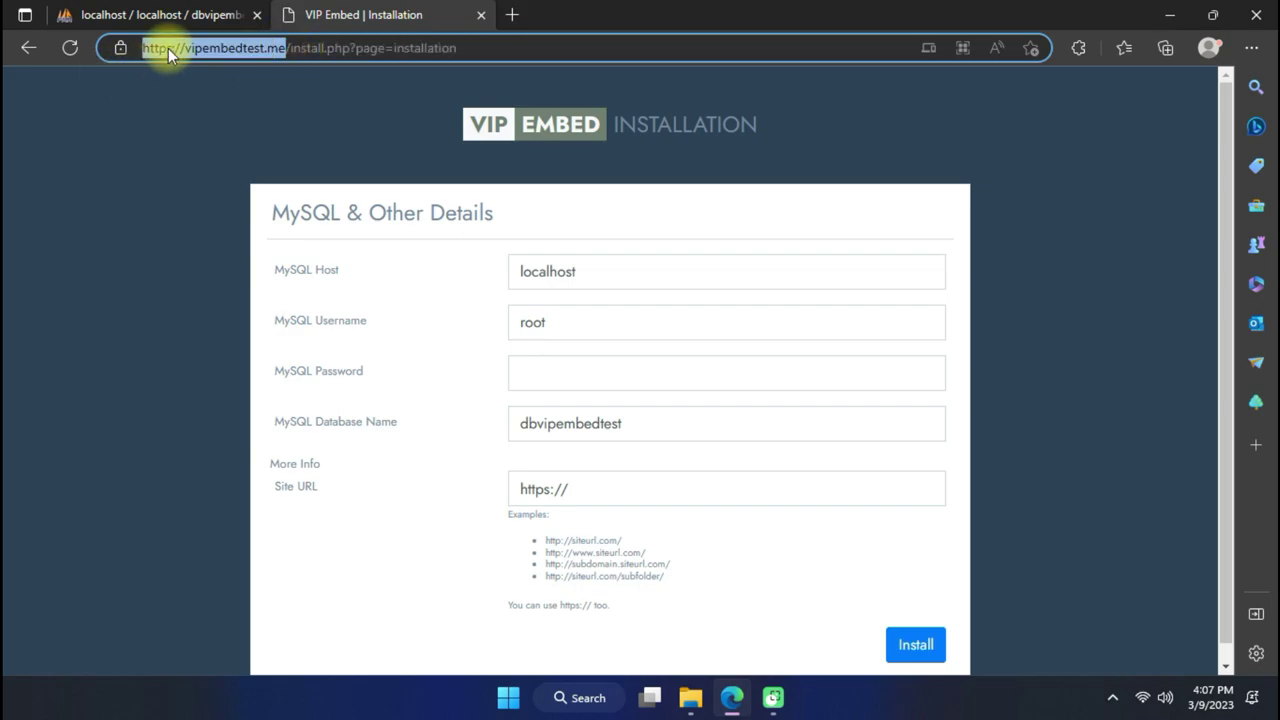
pyautogui.rightClick(168, 48)
pyautogui.click(224, 259)
pyautogui.moveTo(680, 488); pyautogui.dragTo(418, 472)
pyautogui.hotkey('ctrl', 'v')
pyautogui.write('/')
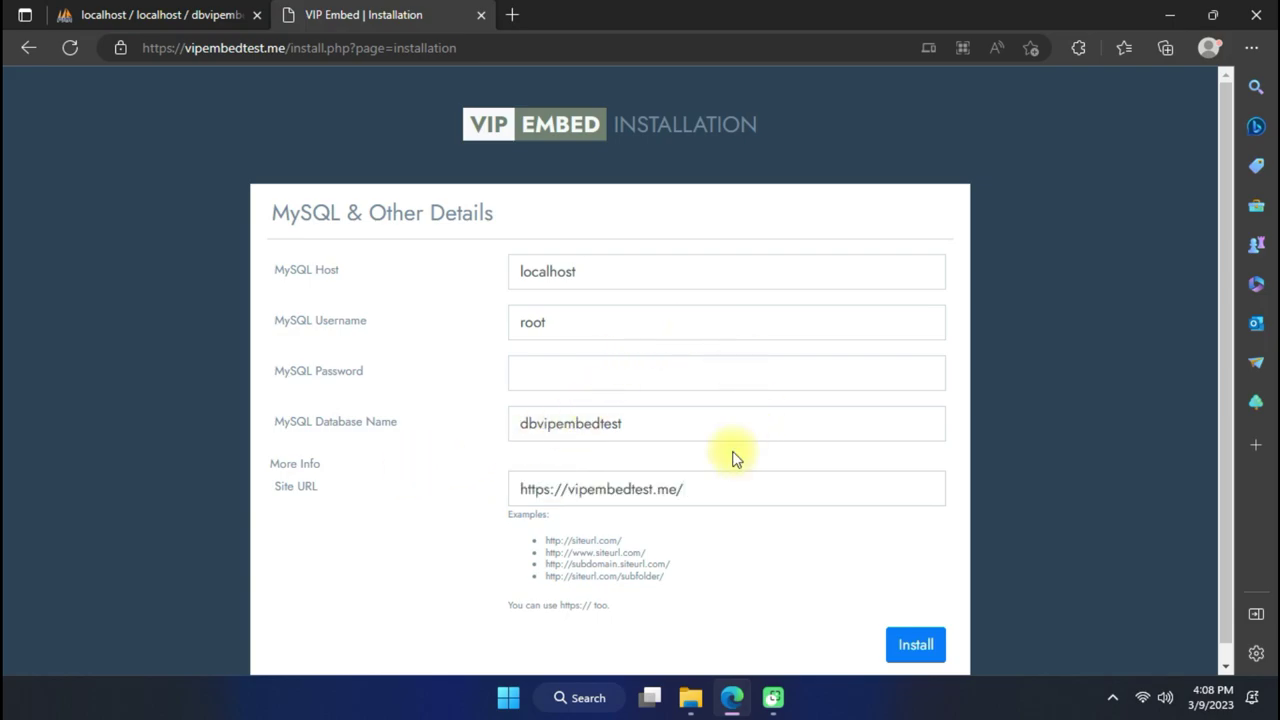
pyautogui.scroll(-1, 730, 615)
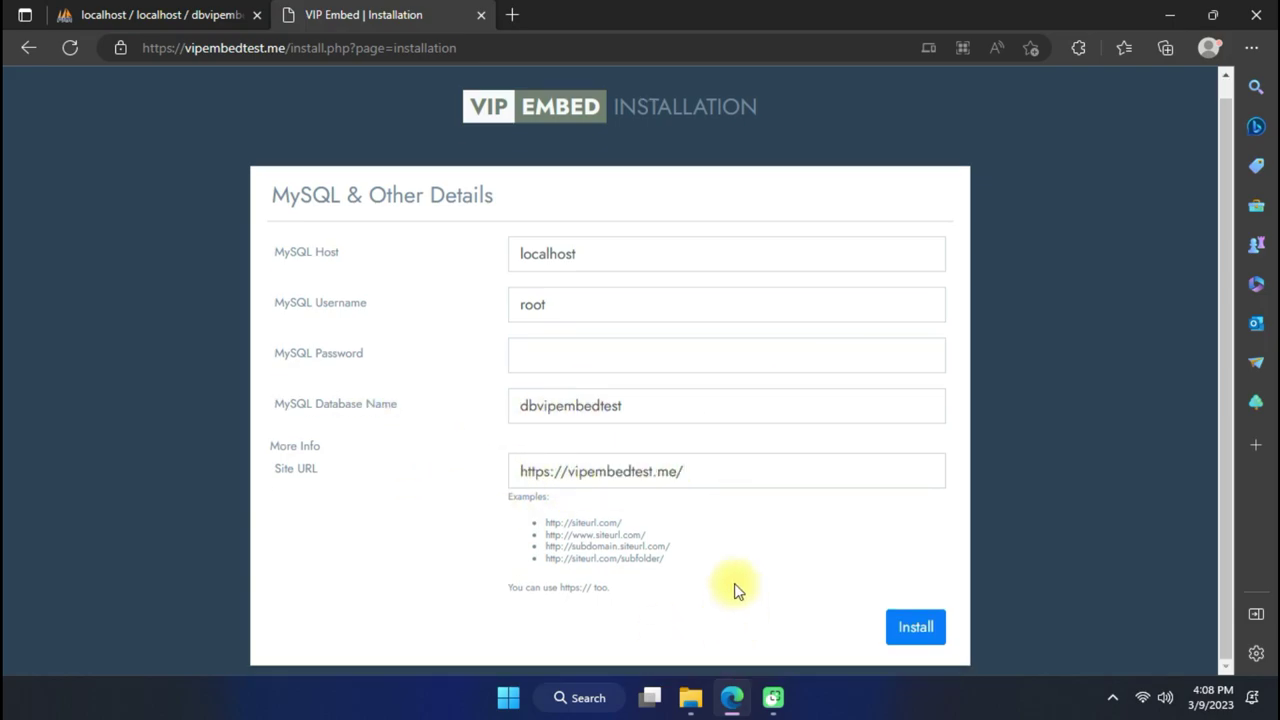
# Run the installation and open the freshly installed VipEmbed site.
pyautogui.click(910, 620)
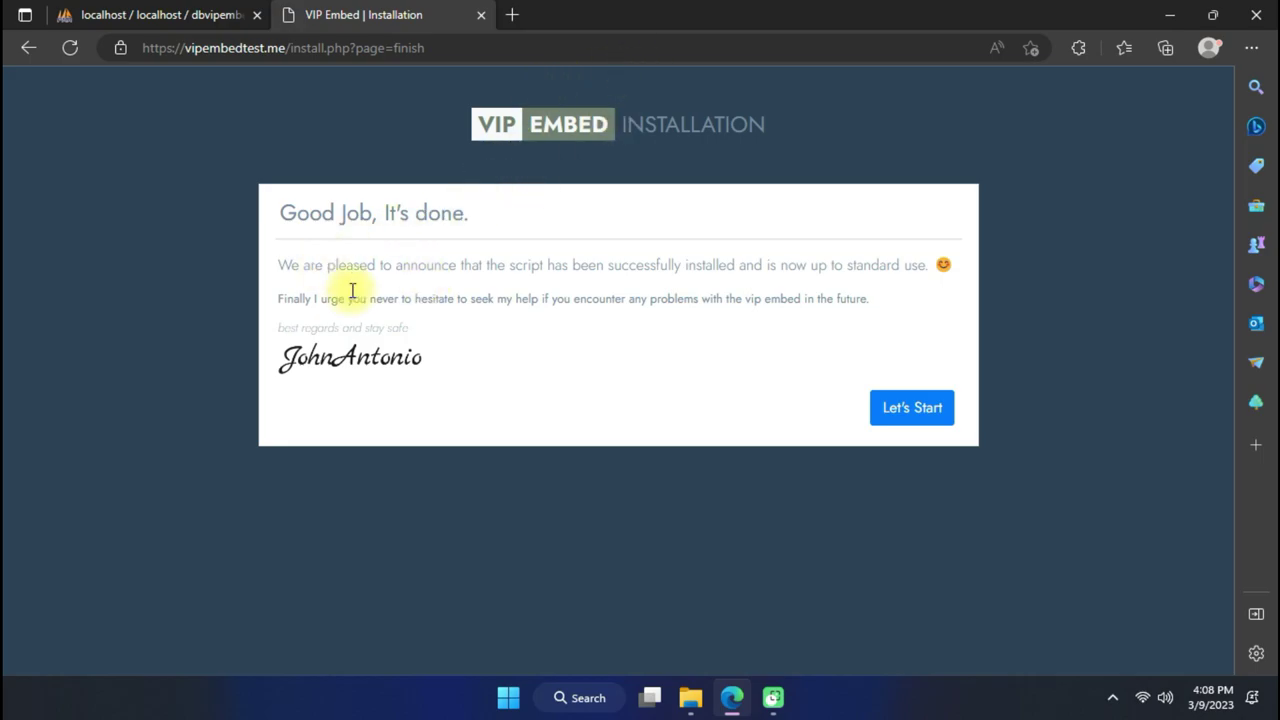
pyautogui.click(928, 422)
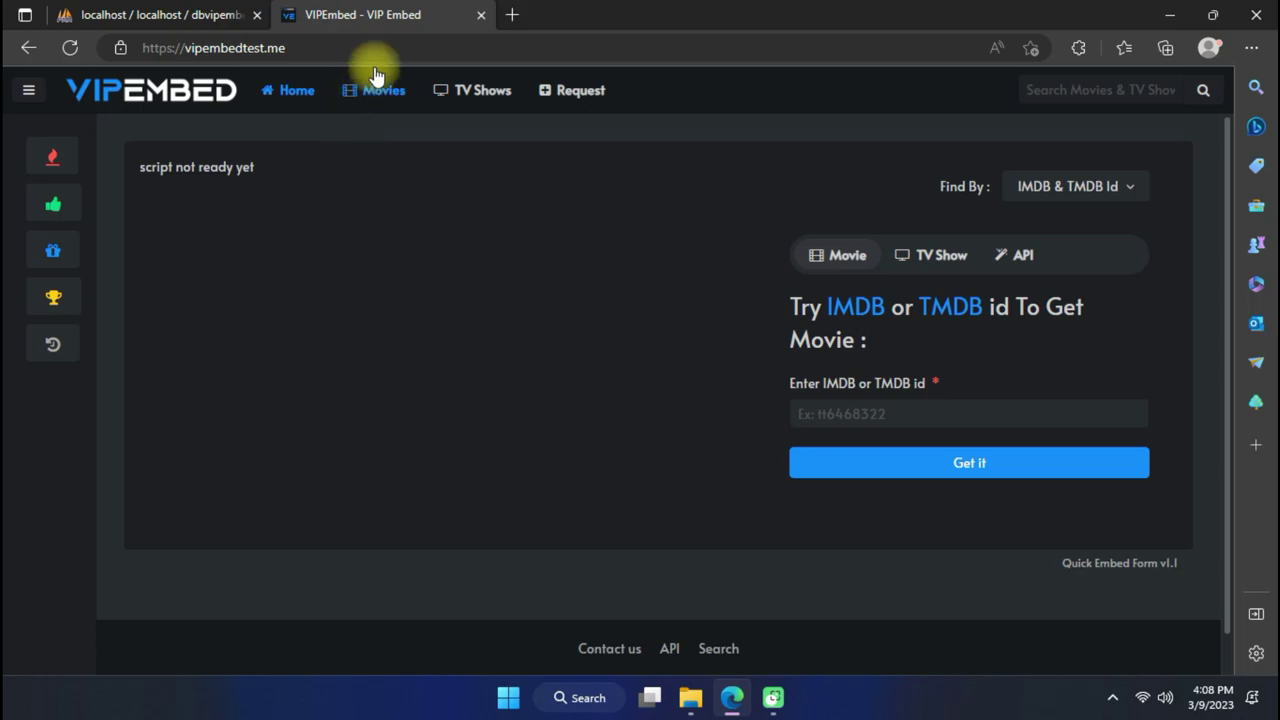
pyautogui.click(406, 49)
pyautogui.click(417, 49)
pyautogui.scroll(-1, 740, 505)
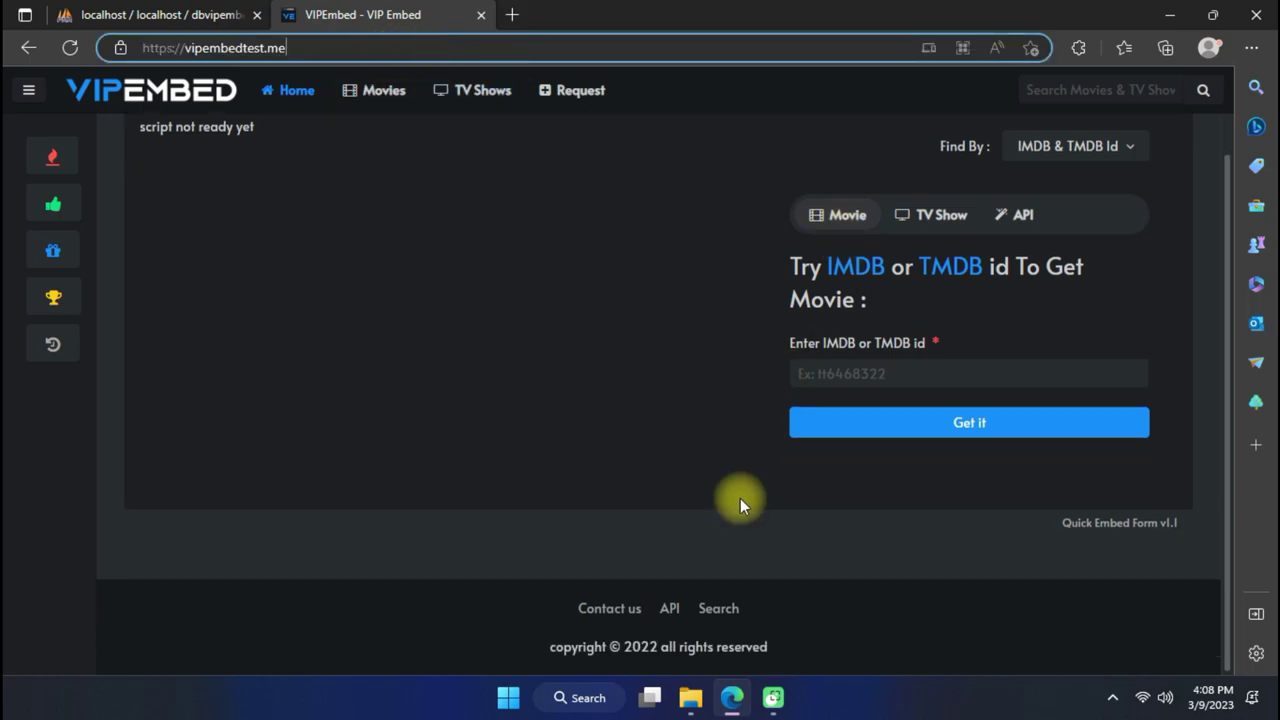
pyautogui.scroll(1, 397, 468)
# Browse the Movies, TV Shows, Request and Trending pages, then return home.
pyautogui.click(386, 104)
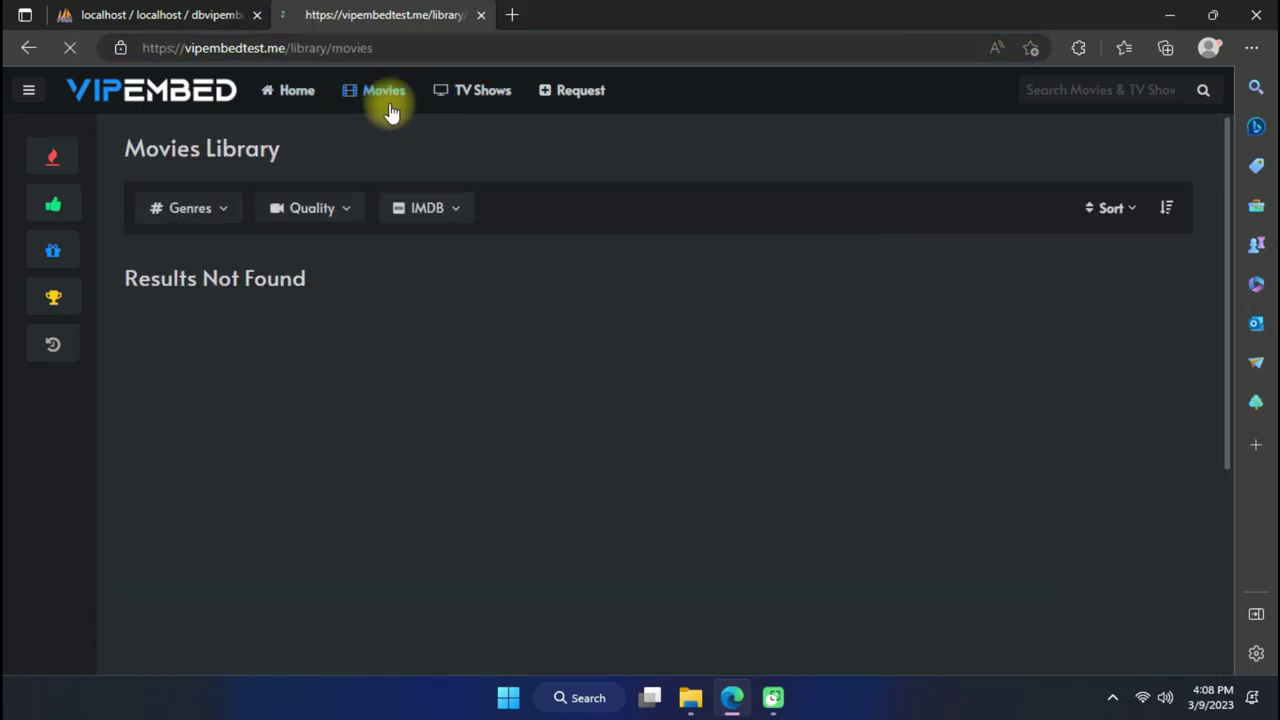
pyautogui.click(469, 104)
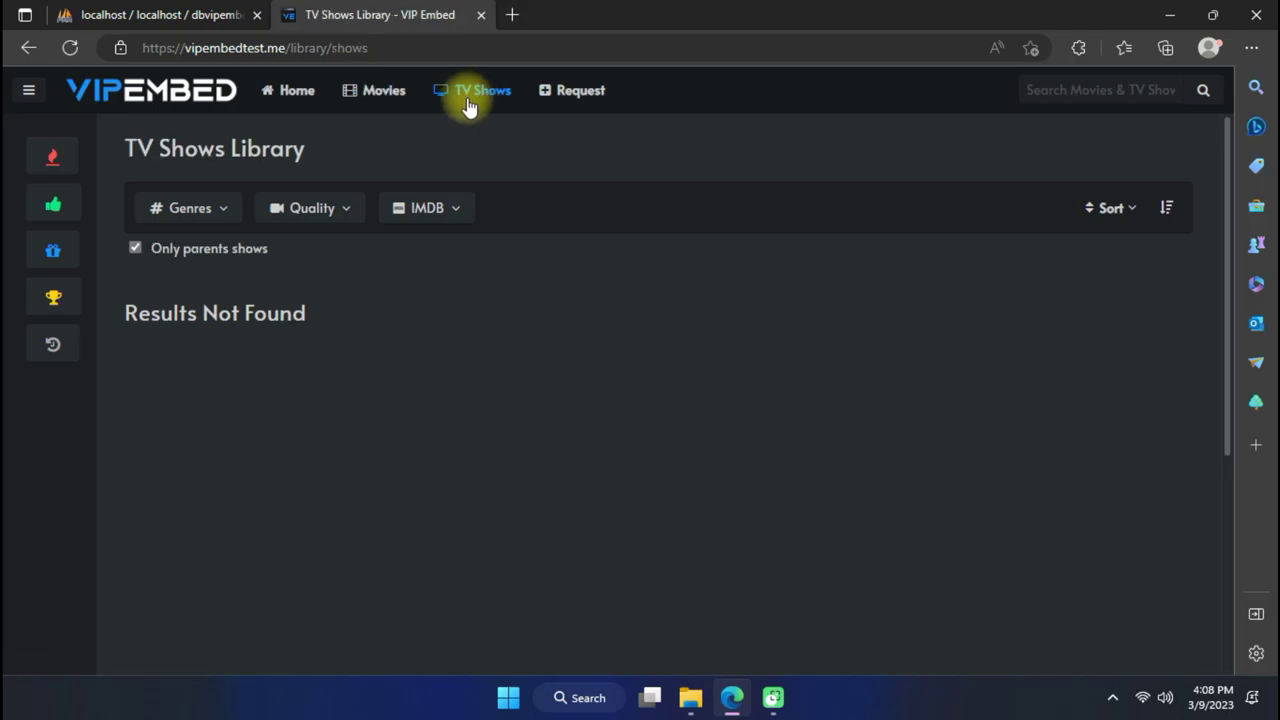
pyautogui.click(551, 98)
pyautogui.click(72, 152)
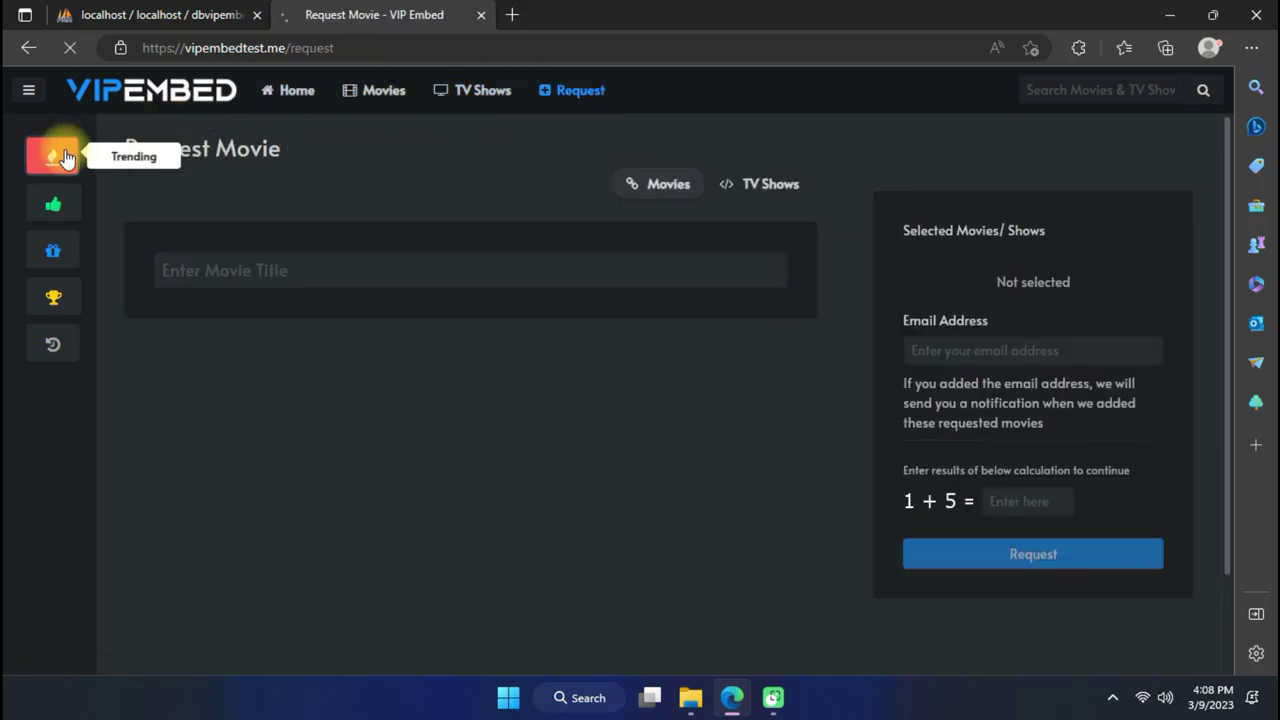
pyautogui.click(285, 90)
pyautogui.click(372, 48)
pyautogui.click(467, 44)
# Go to /admin_login and sign in with the admin credentials to reach the Dashboard.
pyautogui.write('/')
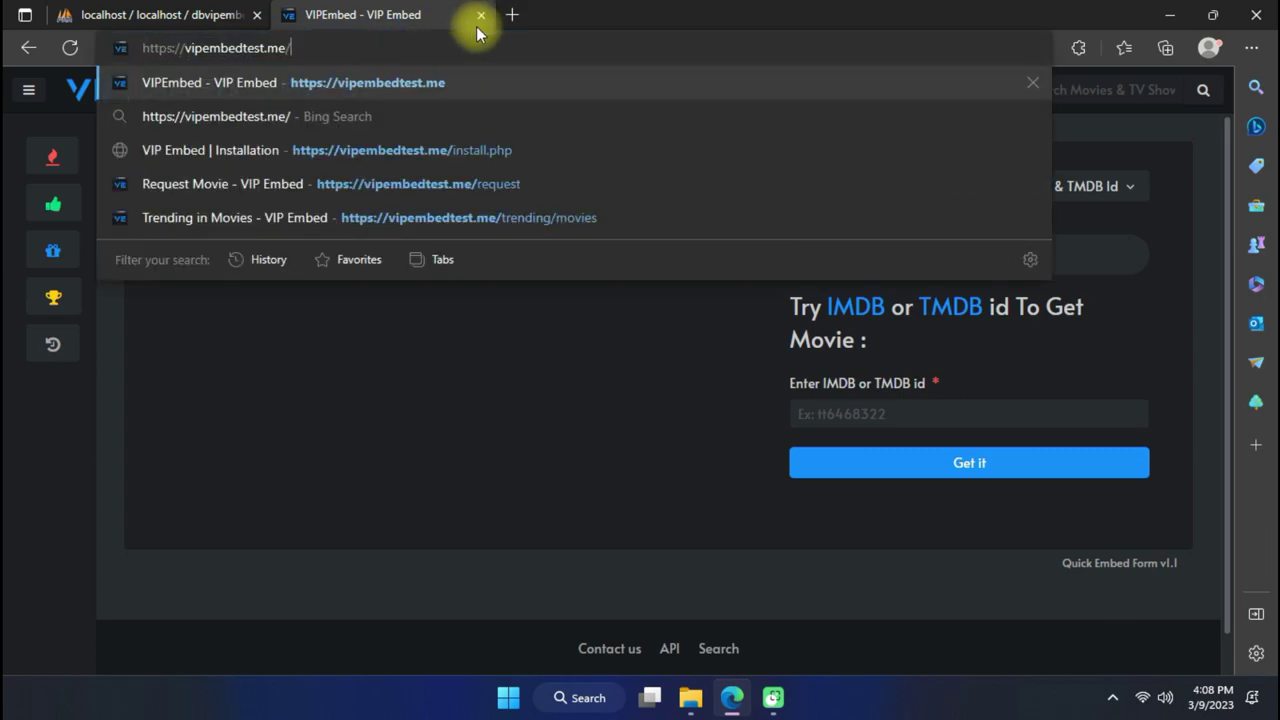
pyautogui.write('adm')
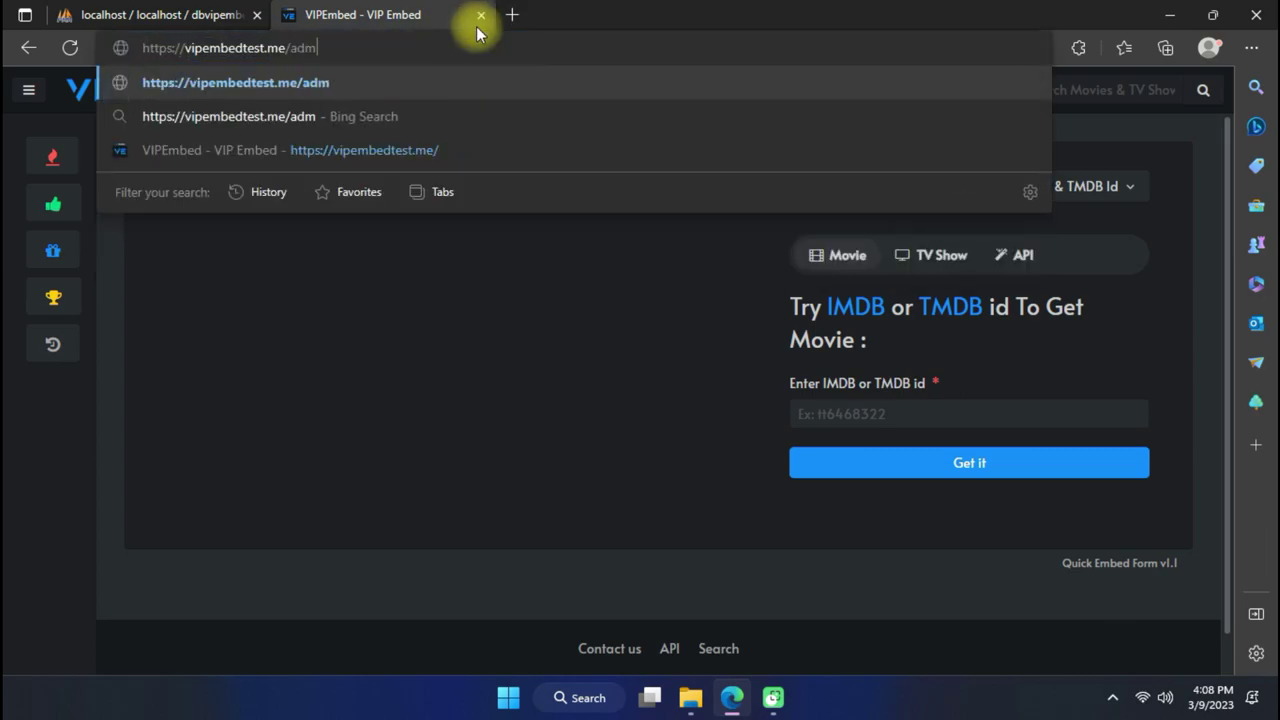
pyautogui.write('in_login')
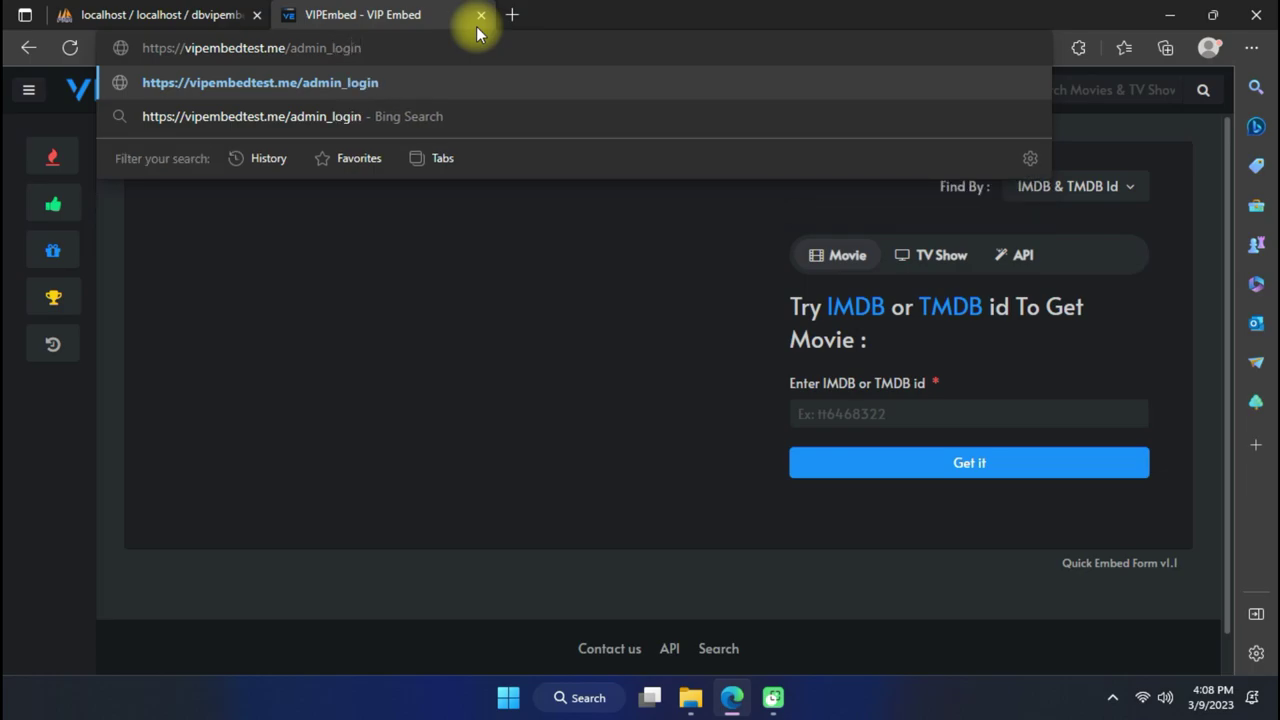
pyautogui.press('Return')
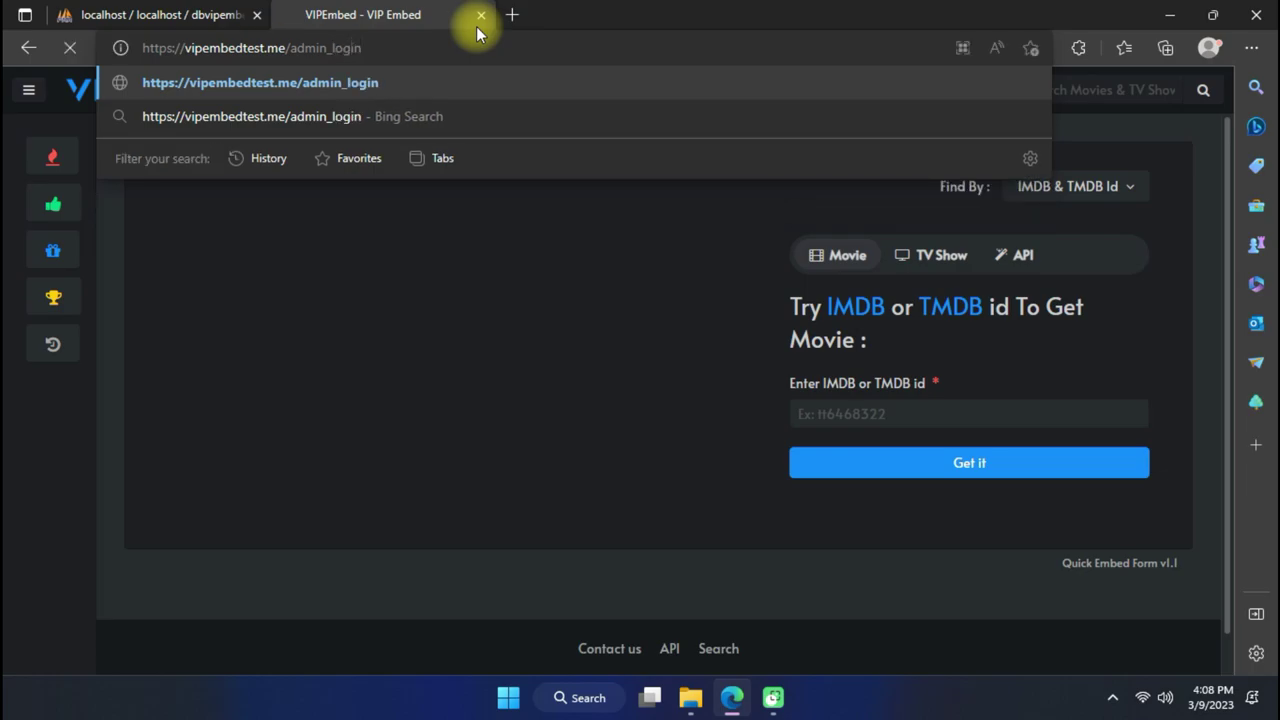
pyautogui.click(563, 234)
pyautogui.click(545, 199)
pyautogui.click(549, 236)
pyautogui.click(553, 181)
pyautogui.click(539, 221)
pyautogui.write('a')
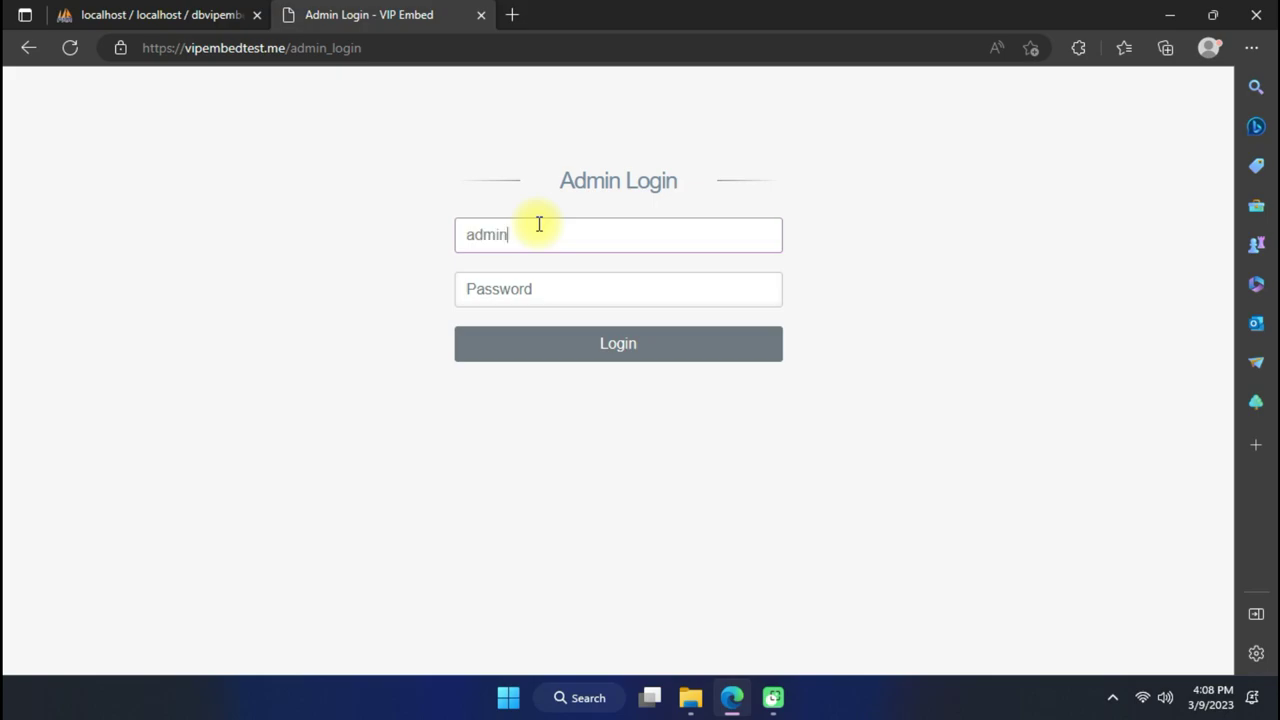
pyautogui.write('dmin')
pyautogui.click(631, 290)
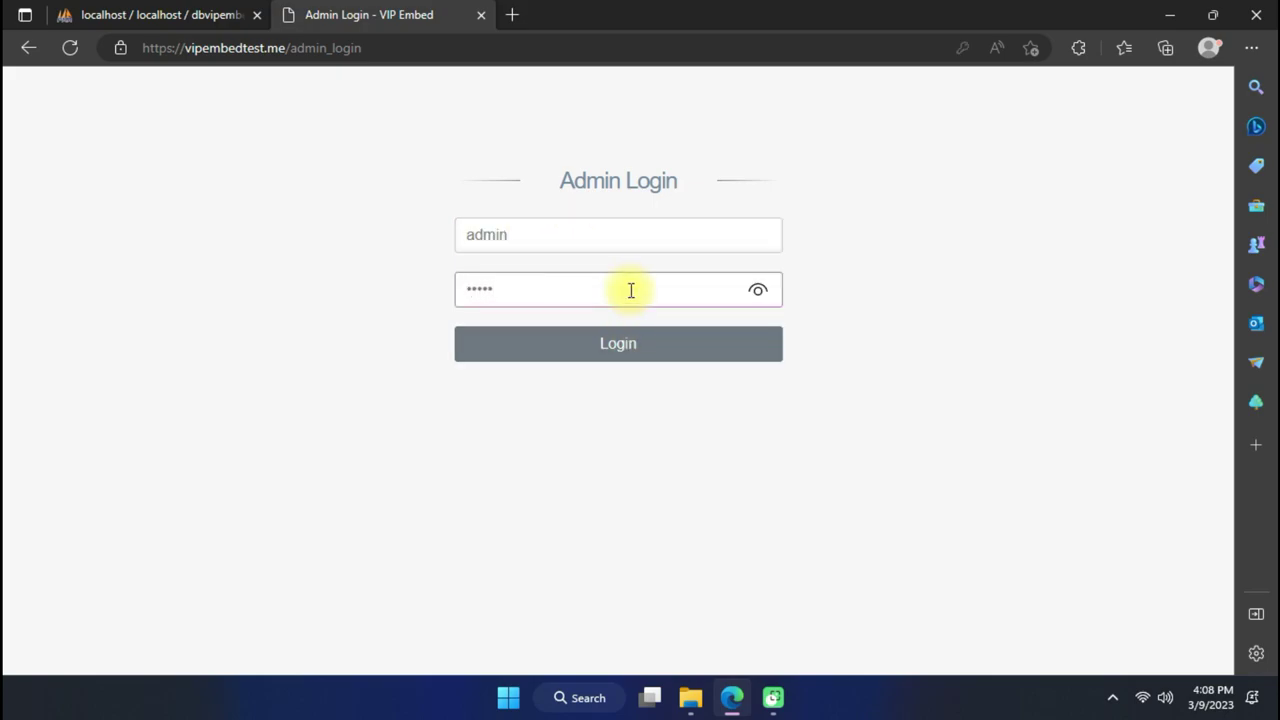
pyautogui.click(669, 362)
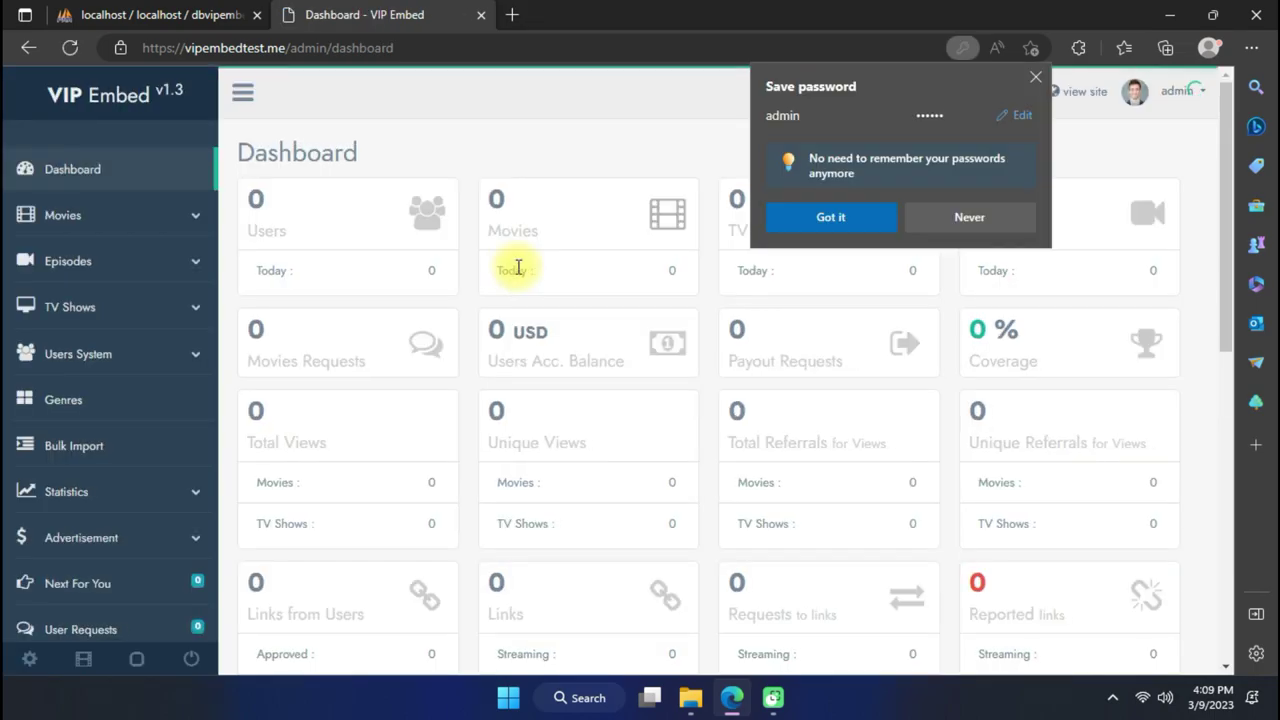
# Decline saving the password and open the admin profile settings from the account menu.
pyautogui.click(954, 221)
pyautogui.scroll(-5, 570, 316)
pyautogui.scroll(-2, 570, 316)
pyautogui.scroll(10, 571, 340)
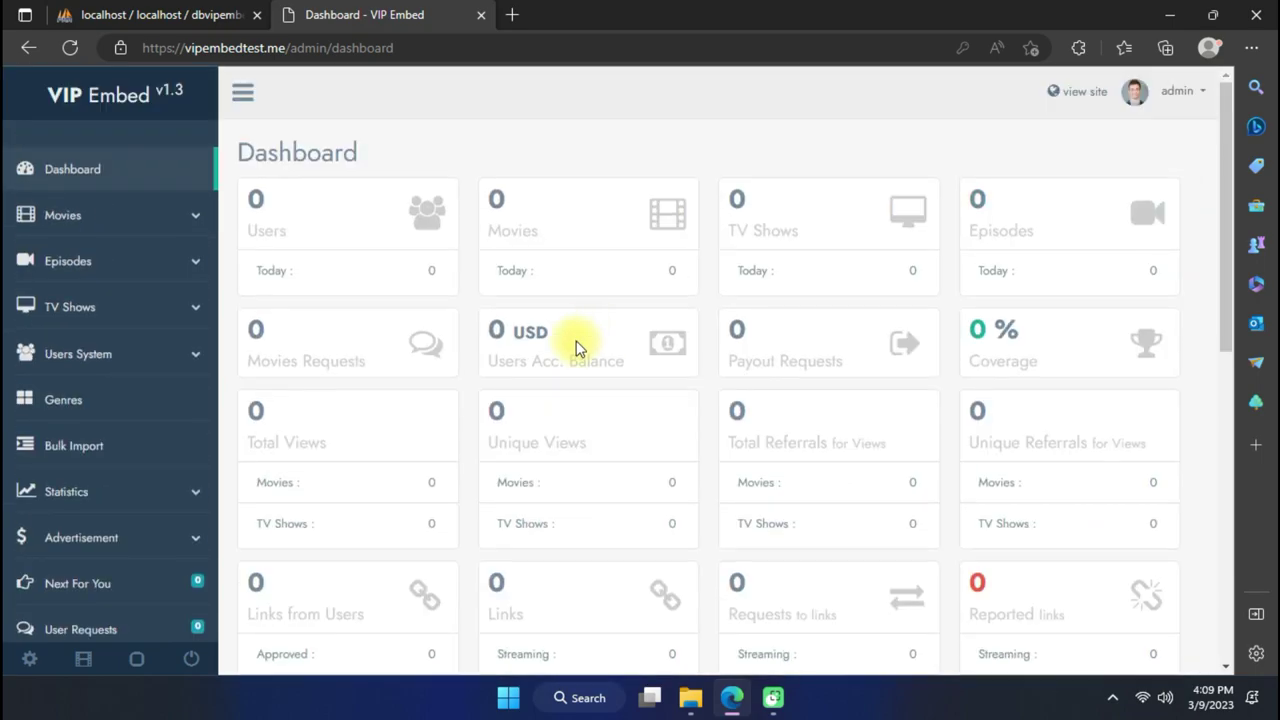
pyautogui.click(1191, 106)
pyautogui.click(1062, 131)
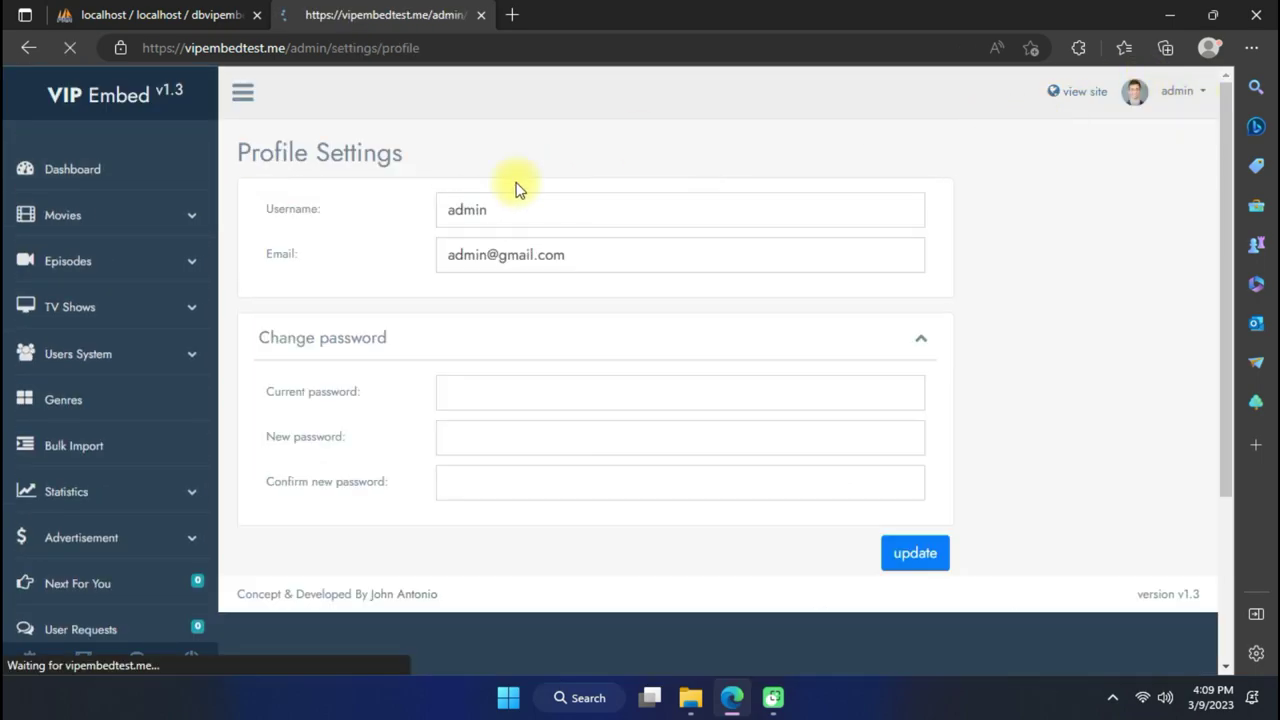
# Return to the Dashboard and open the empty All Movies and All Episodes lists.
pyautogui.click(113, 183)
pyautogui.scroll(-10, 540, 300)
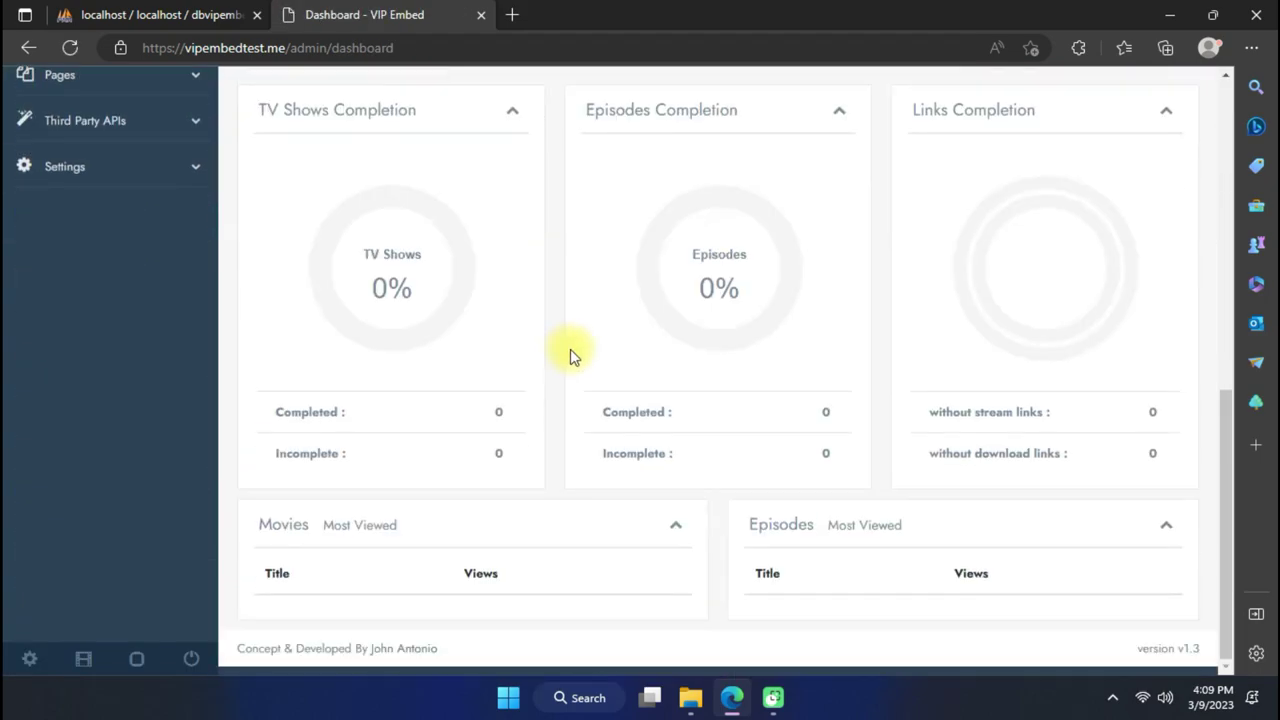
pyautogui.scroll(10, 570, 349)
pyautogui.click(173, 228)
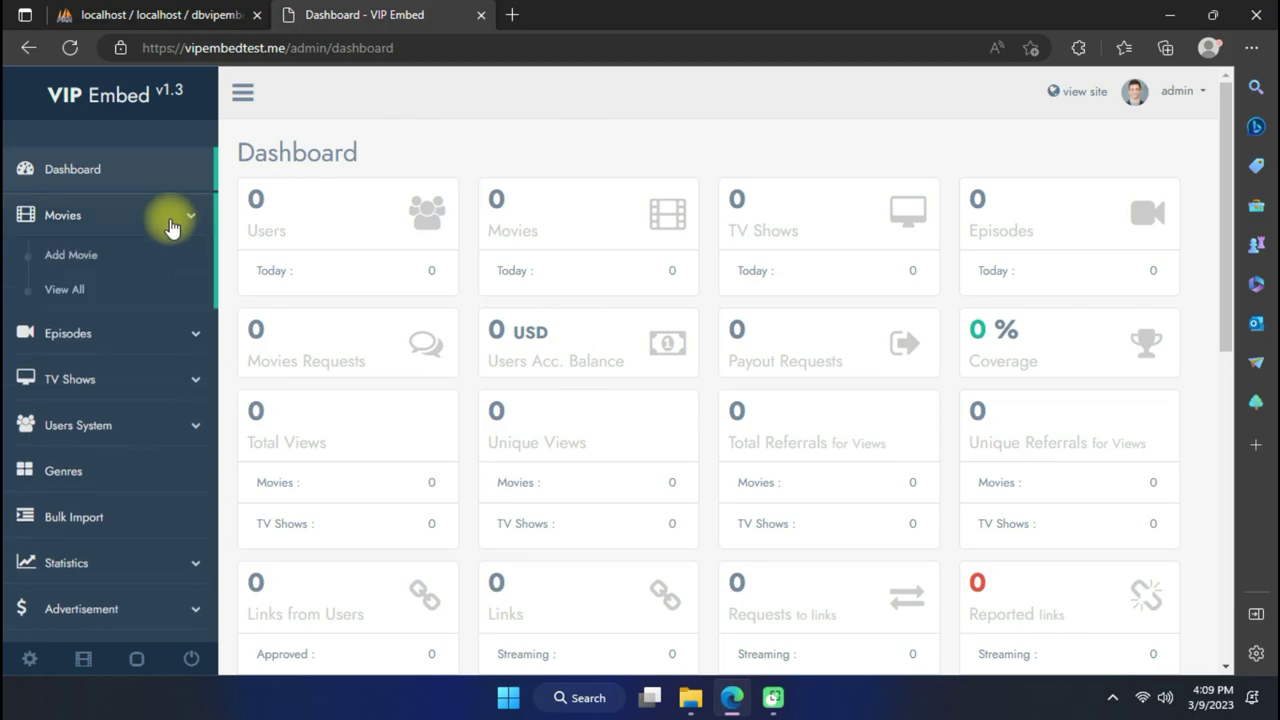
pyautogui.click(148, 290)
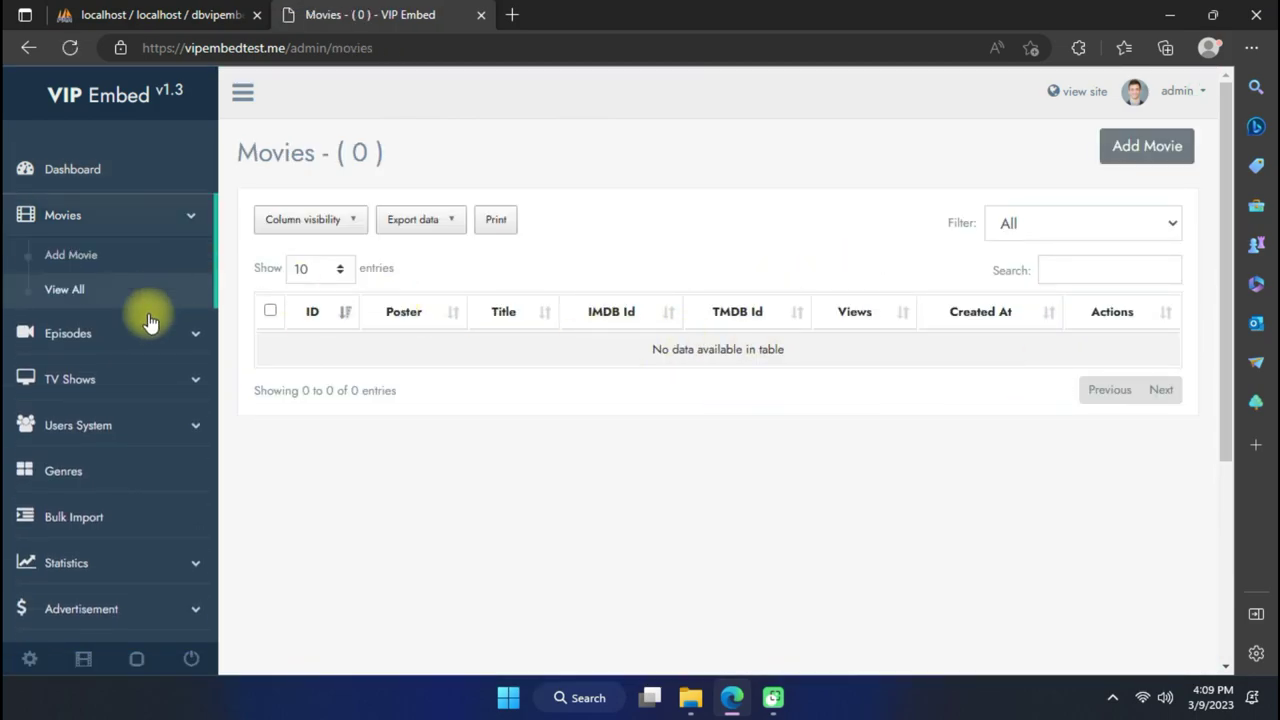
pyautogui.click(134, 340)
pyautogui.click(171, 337)
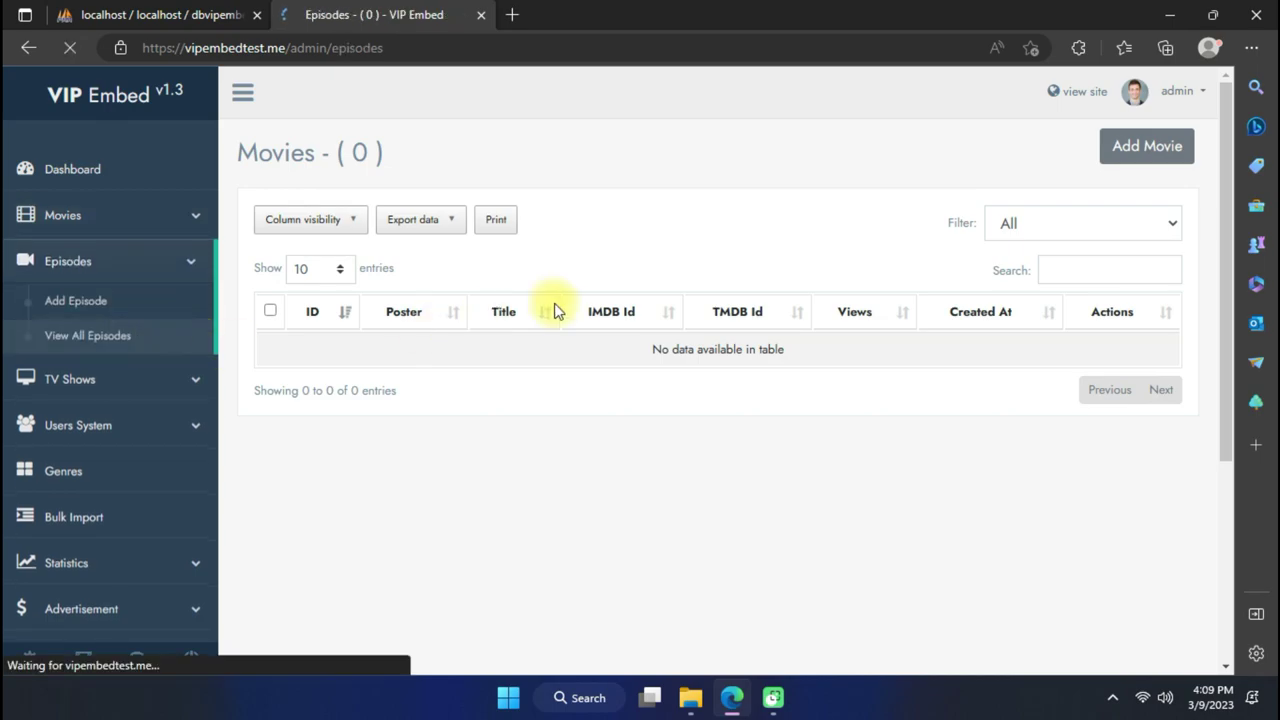
pyautogui.scroll(-1, 130, 330)
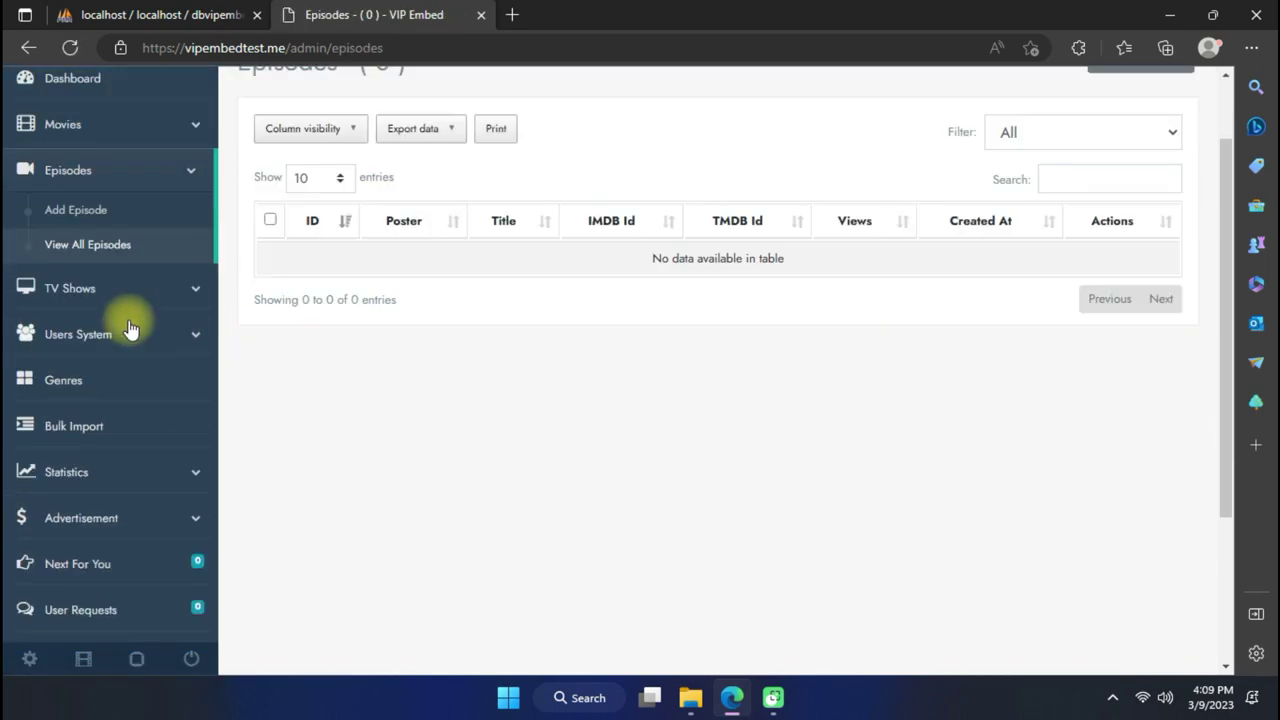
pyautogui.scroll(-3, 118, 358)
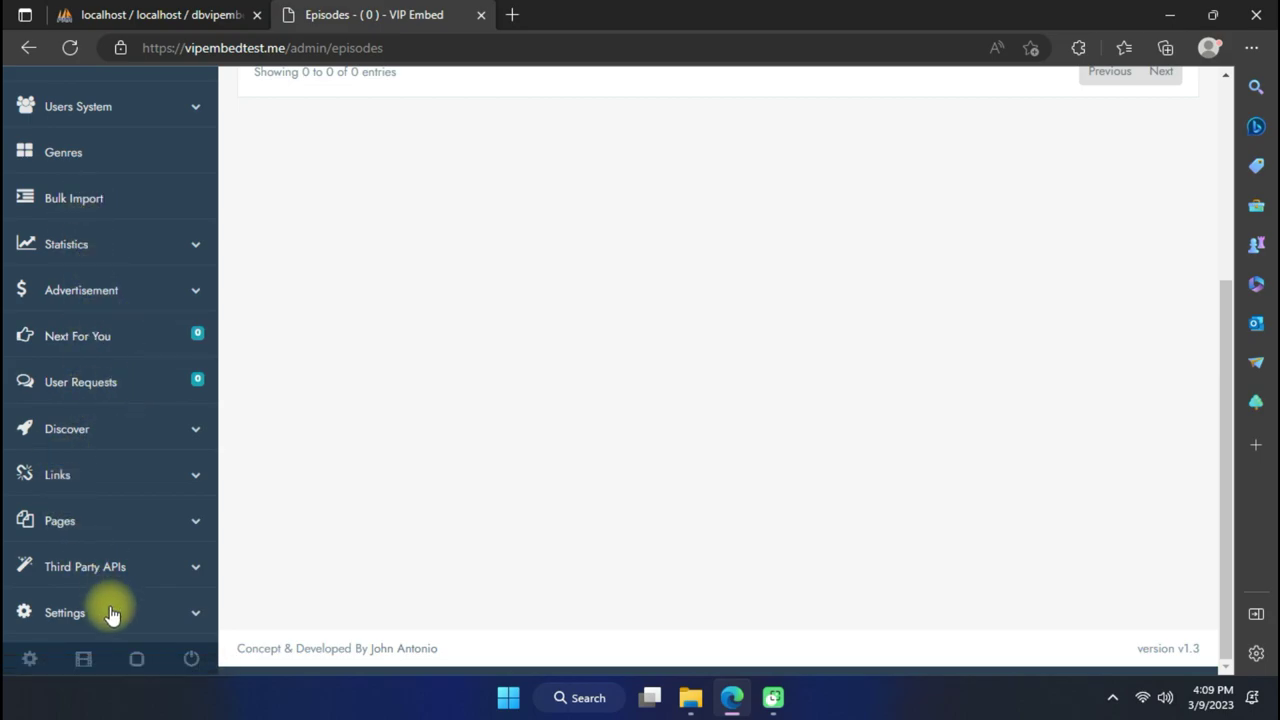
pyautogui.scroll(1, 114, 600)
pyautogui.scroll(-5, 120, 370)
# Disable Ad Block Detector in the Site settings and save them.
pyautogui.click(128, 203)
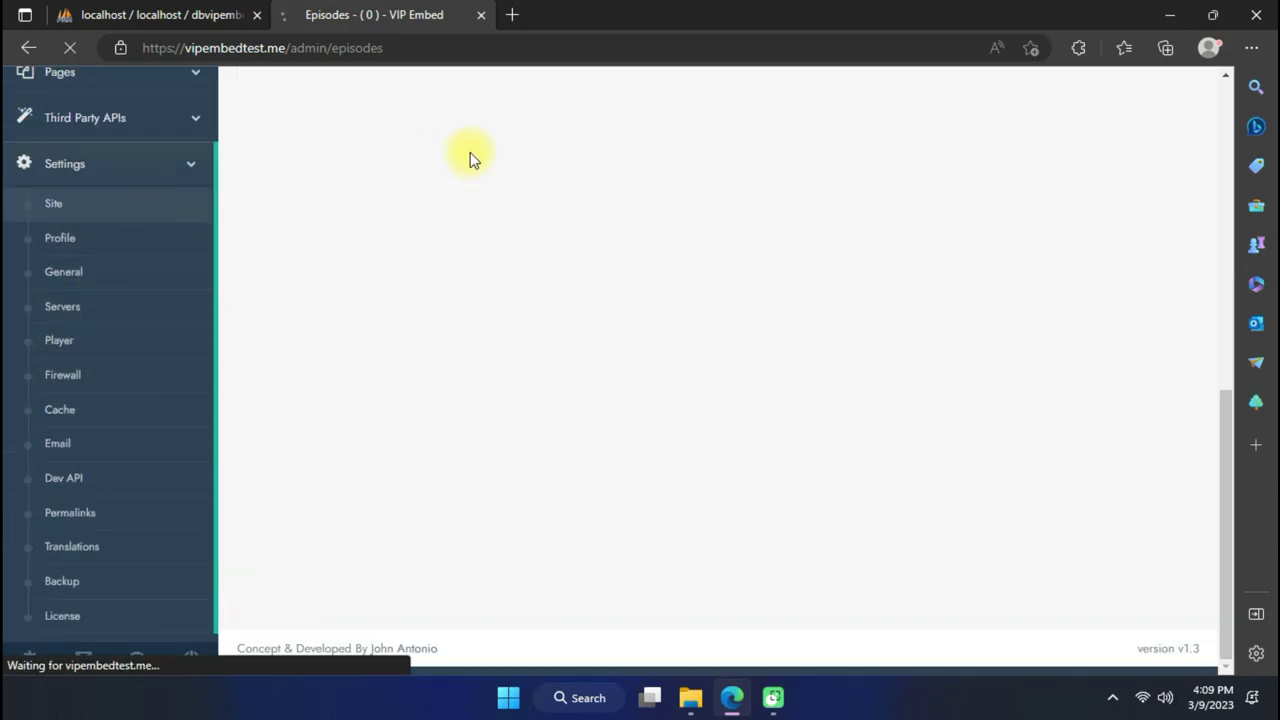
pyautogui.scroll(-10, 857, 306)
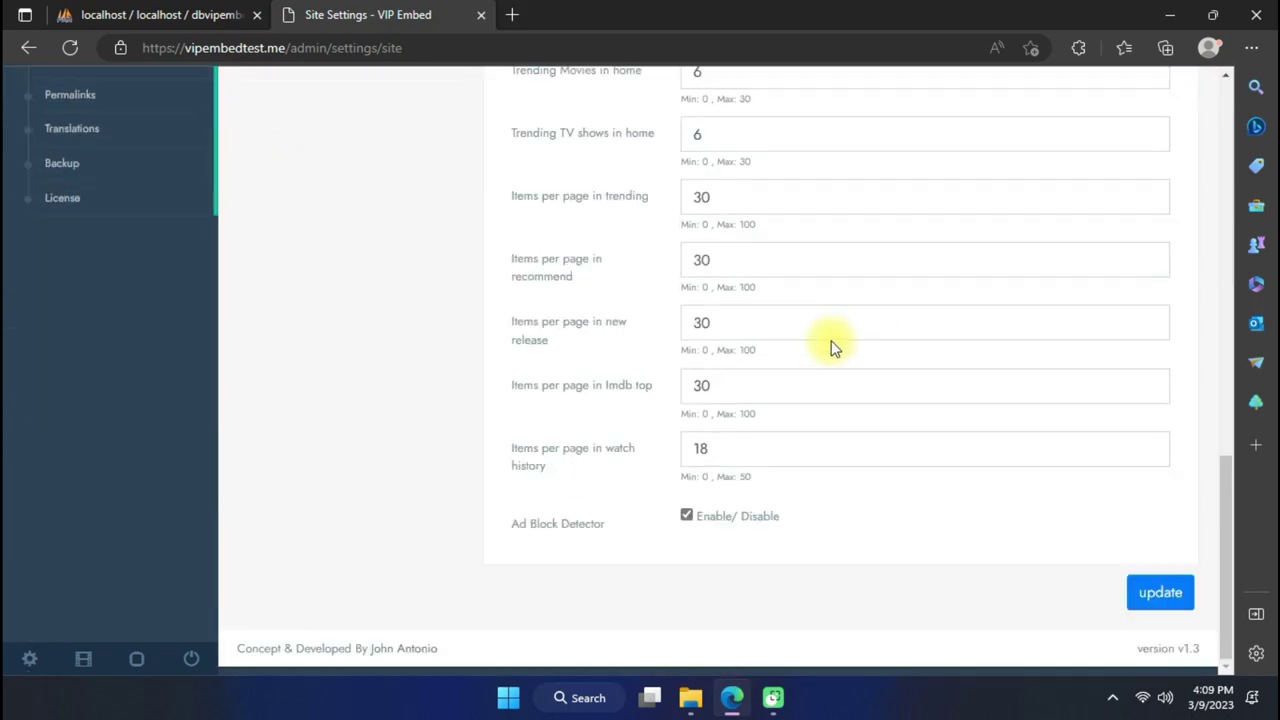
pyautogui.scroll(5, 830, 340)
pyautogui.scroll(6, 830, 340)
pyautogui.scroll(-10, 830, 340)
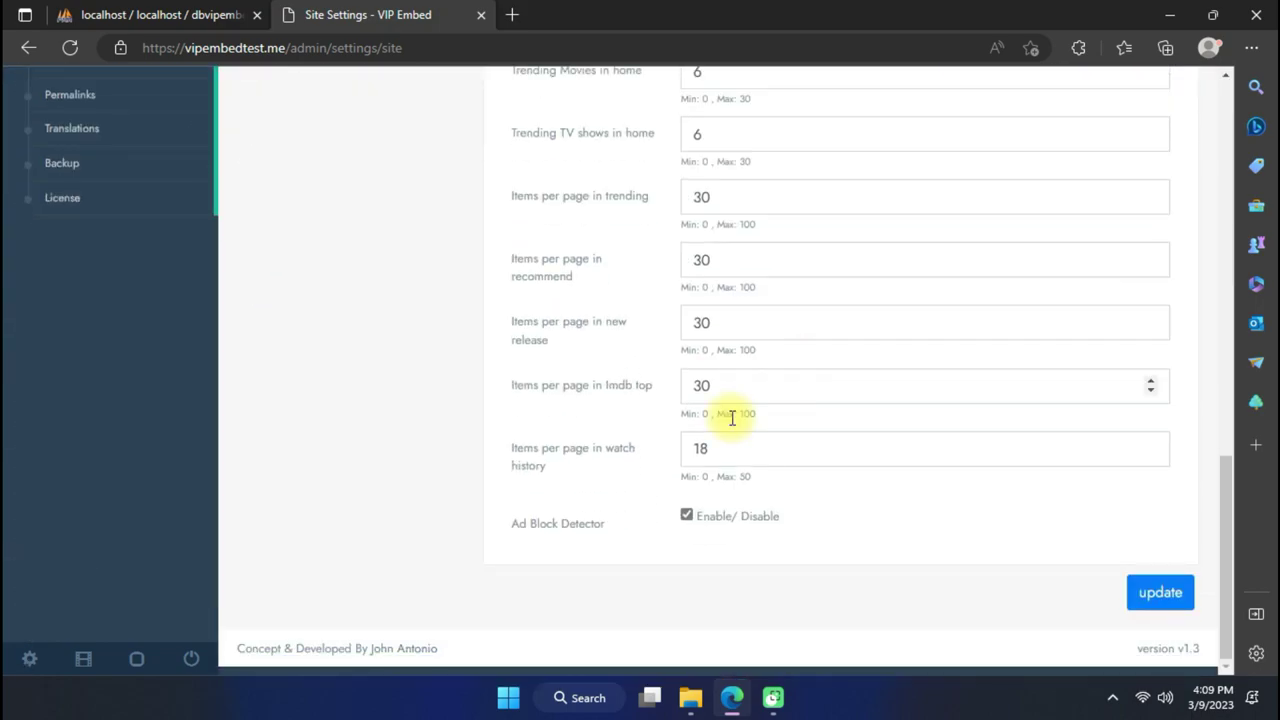
pyautogui.click(1160, 592)
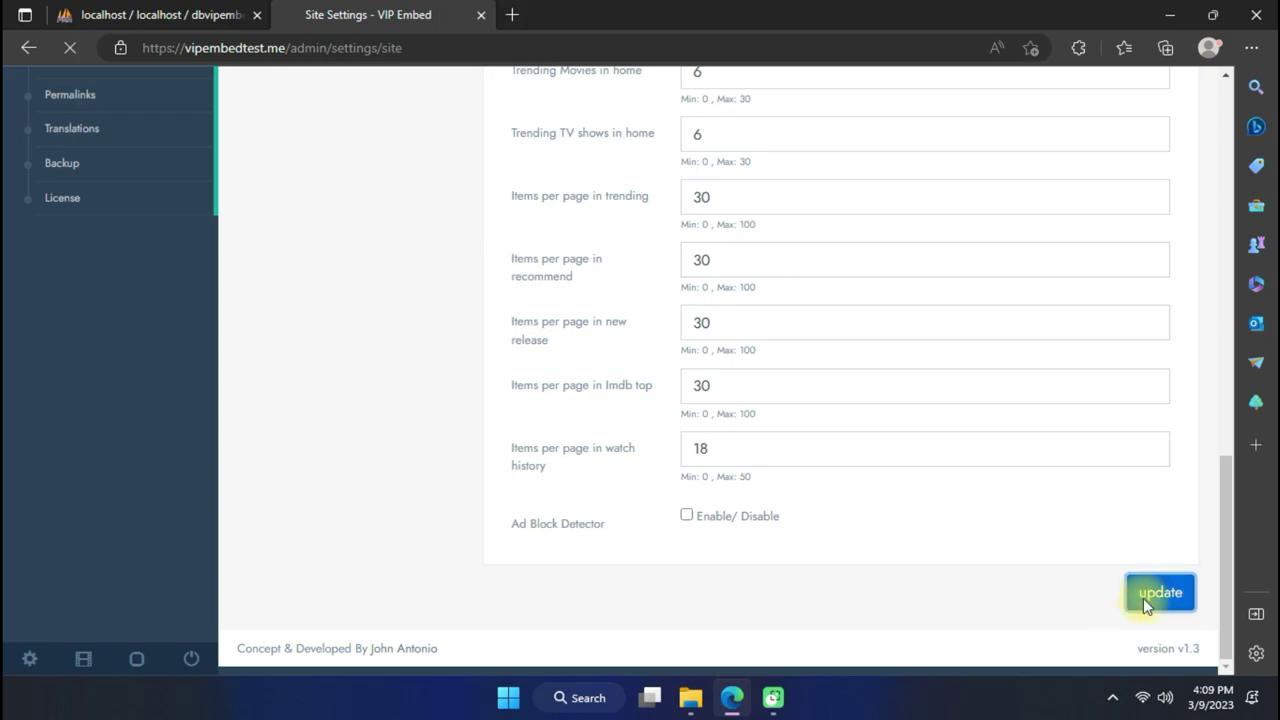
# Review the SEO and Footer links settings tabs.
pyautogui.click(262, 279)
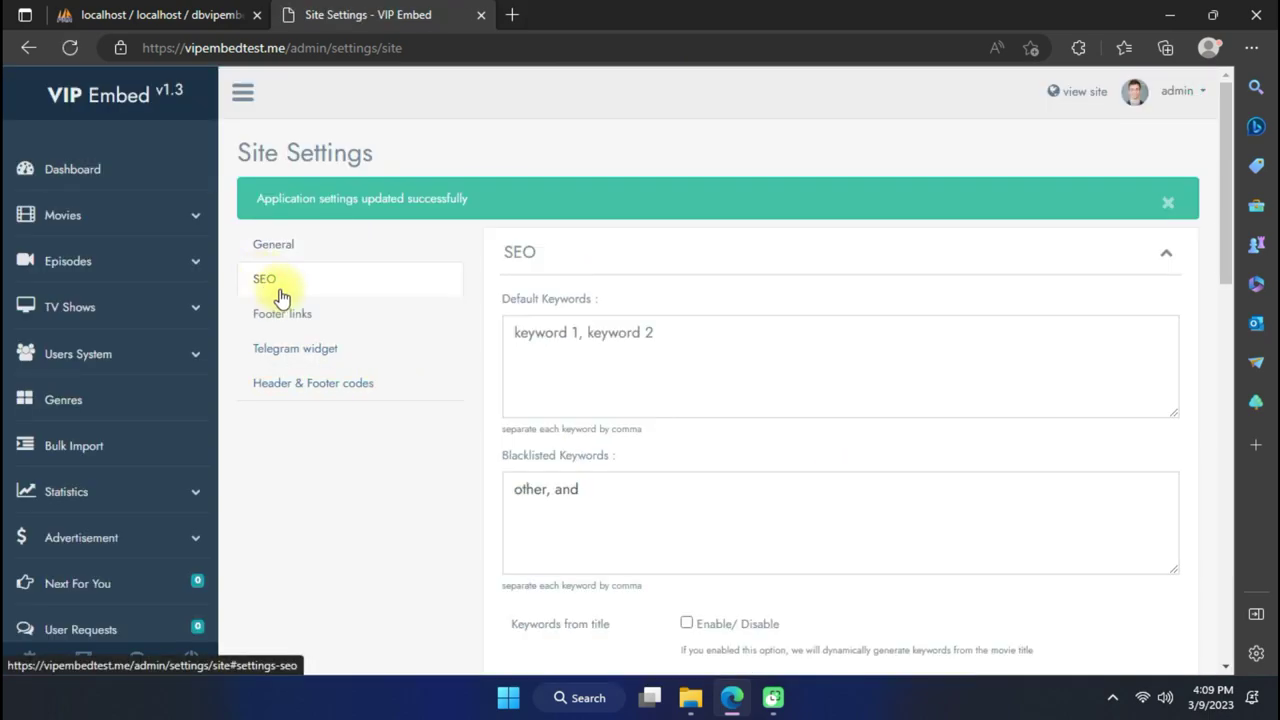
pyautogui.scroll(-5, 443, 376)
pyautogui.scroll(5, 440, 372)
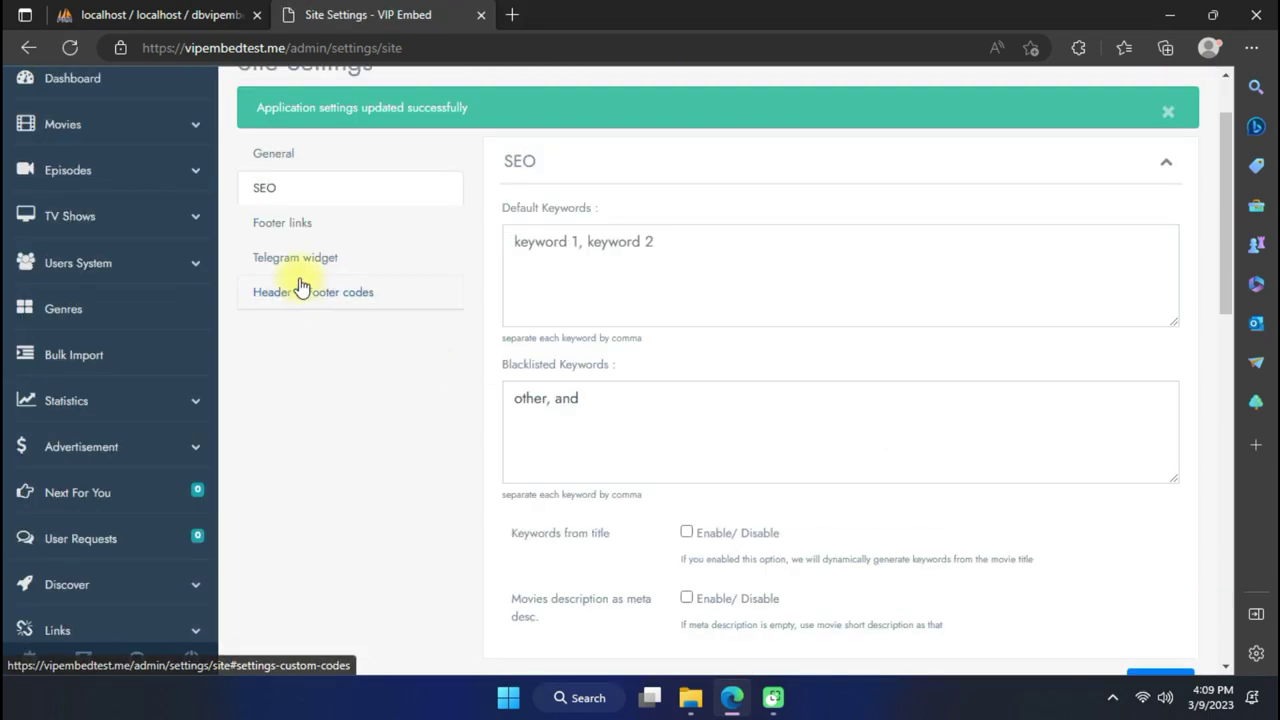
pyautogui.click(300, 225)
pyautogui.scroll(-1, 404, 265)
pyautogui.scroll(1, 406, 274)
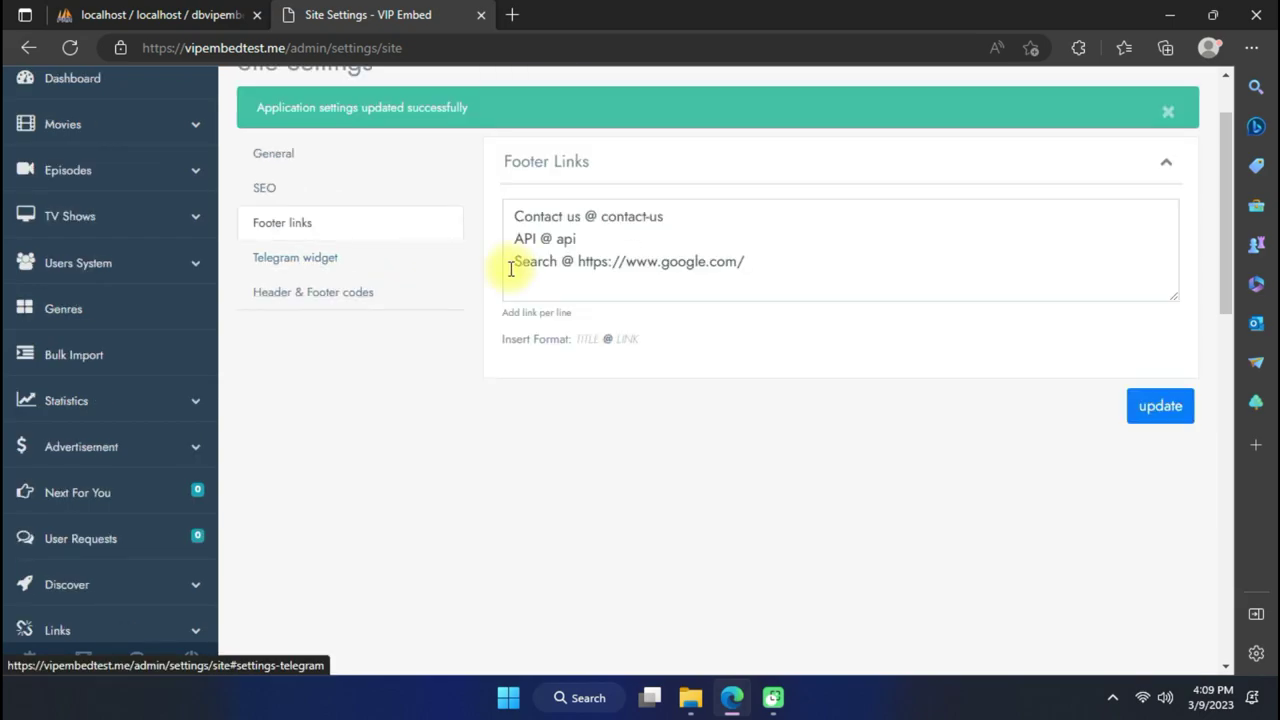
# Review the Header & Footer codes and Telegram widget settings tabs.
pyautogui.click(378, 290)
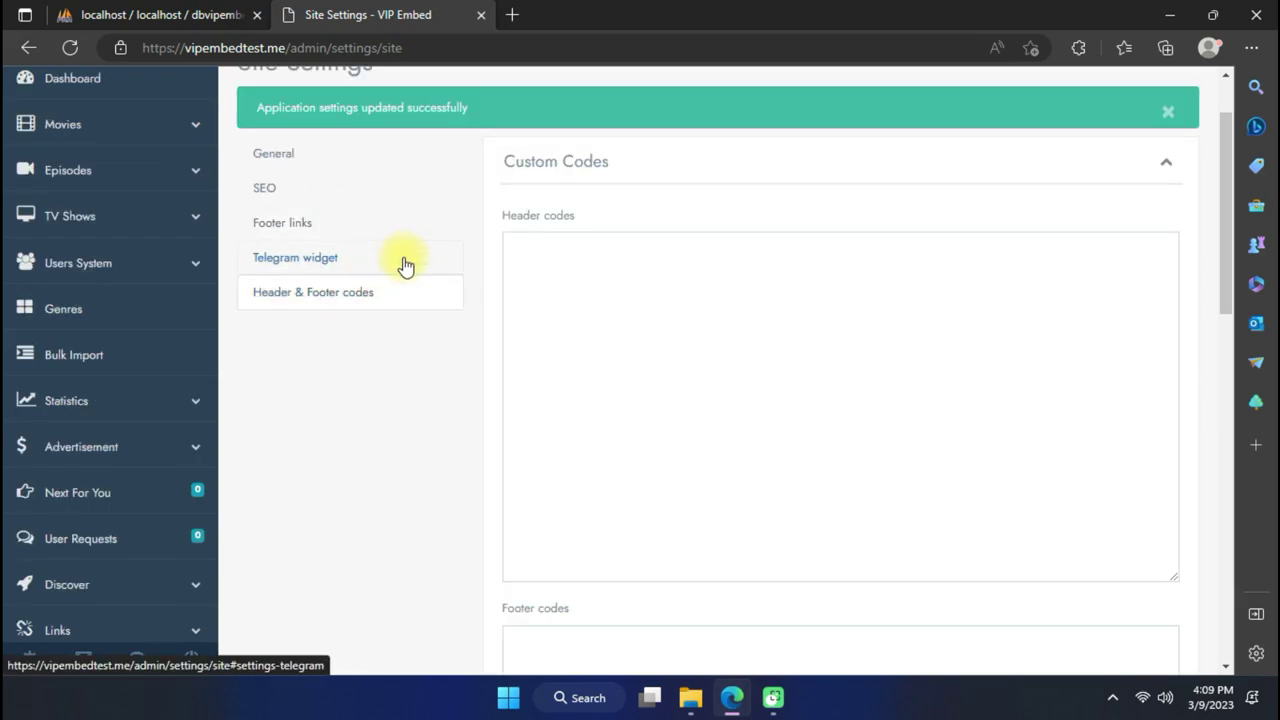
pyautogui.scroll(-6, 686, 397)
pyautogui.scroll(7, 686, 400)
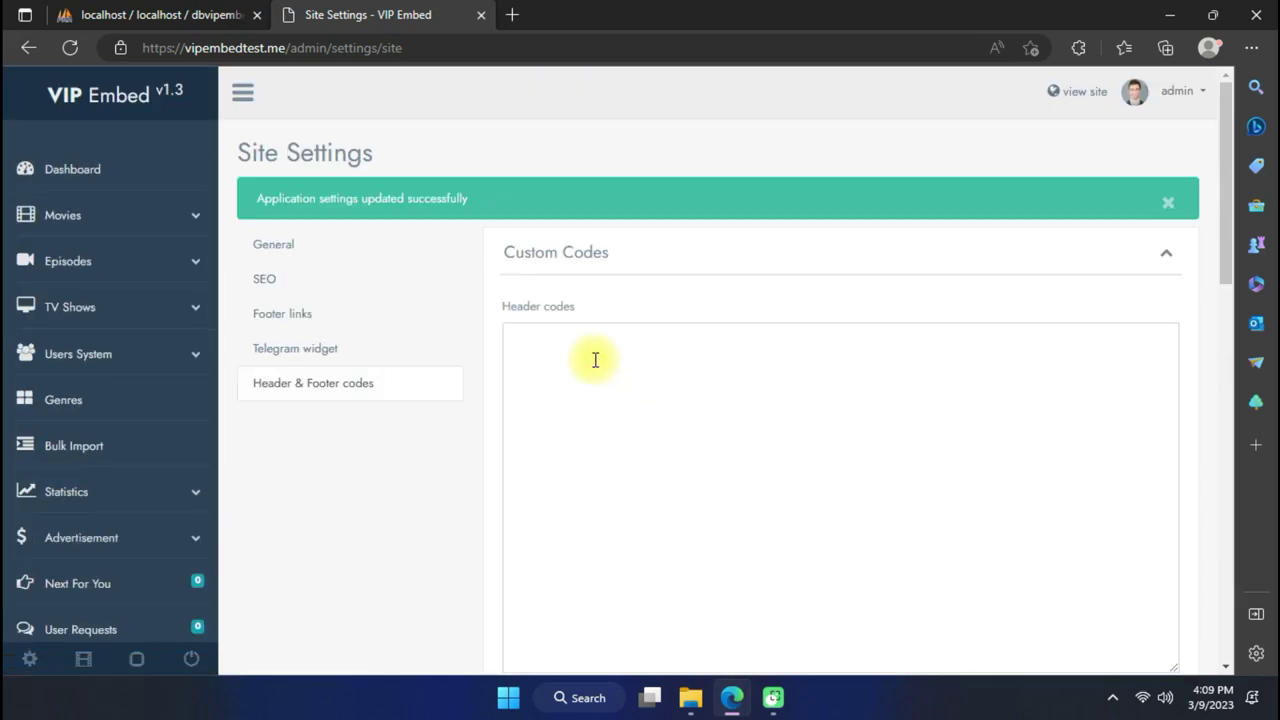
pyautogui.click(388, 352)
pyautogui.scroll(-5, 594, 360)
pyautogui.scroll(5, 334, 263)
pyautogui.scroll(-7, 128, 290)
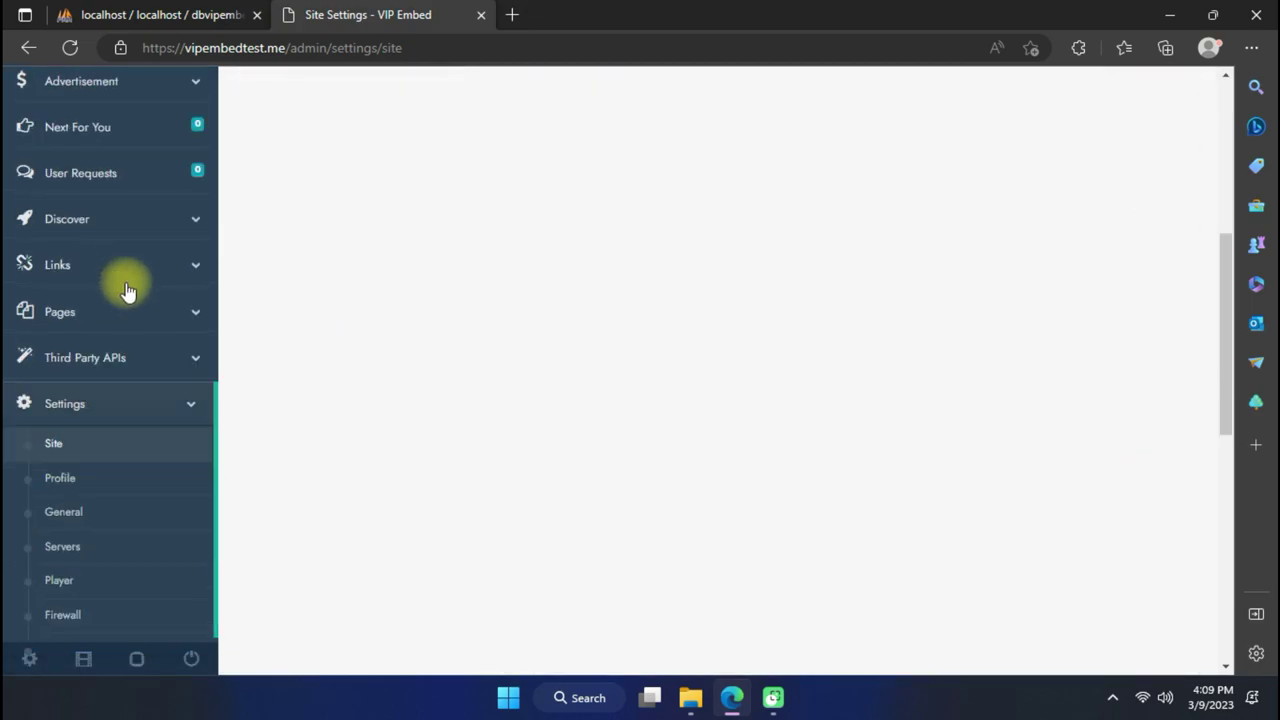
pyautogui.scroll(-2, 128, 290)
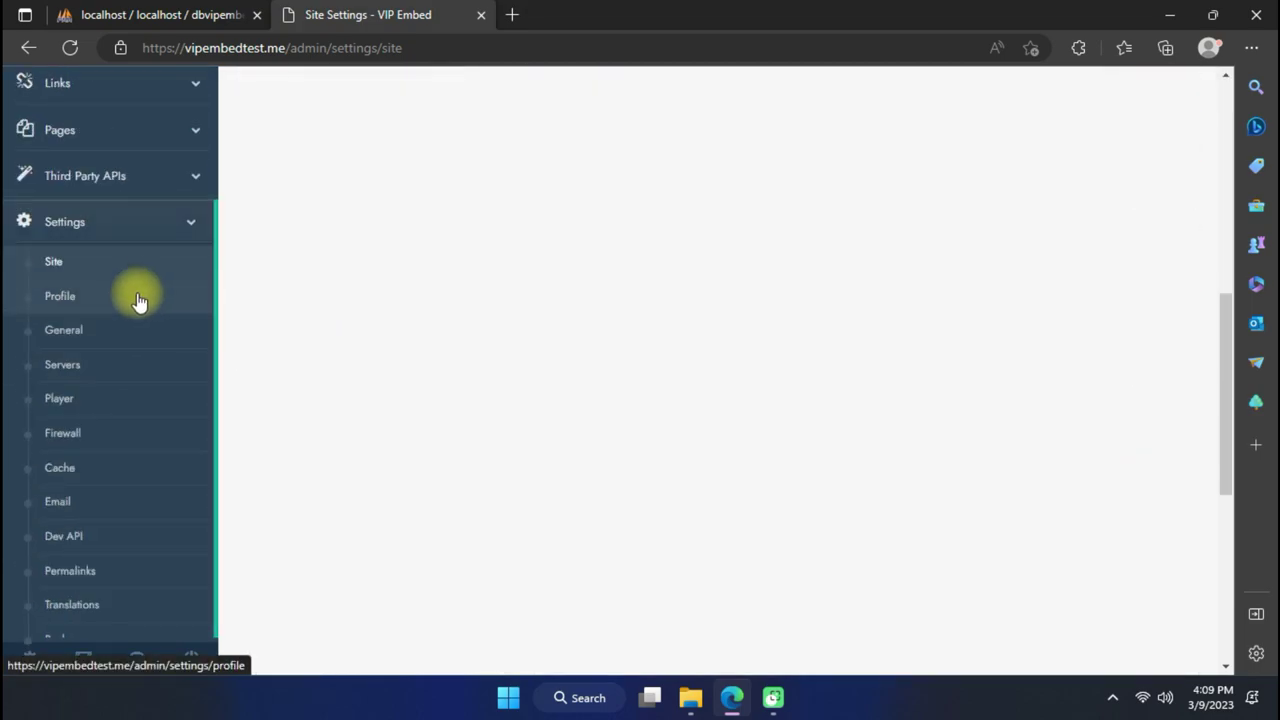
# Go from Profile settings to the General settings page with the Data APIs fields.
pyautogui.click(133, 311)
pyautogui.scroll(-5, 234, 309)
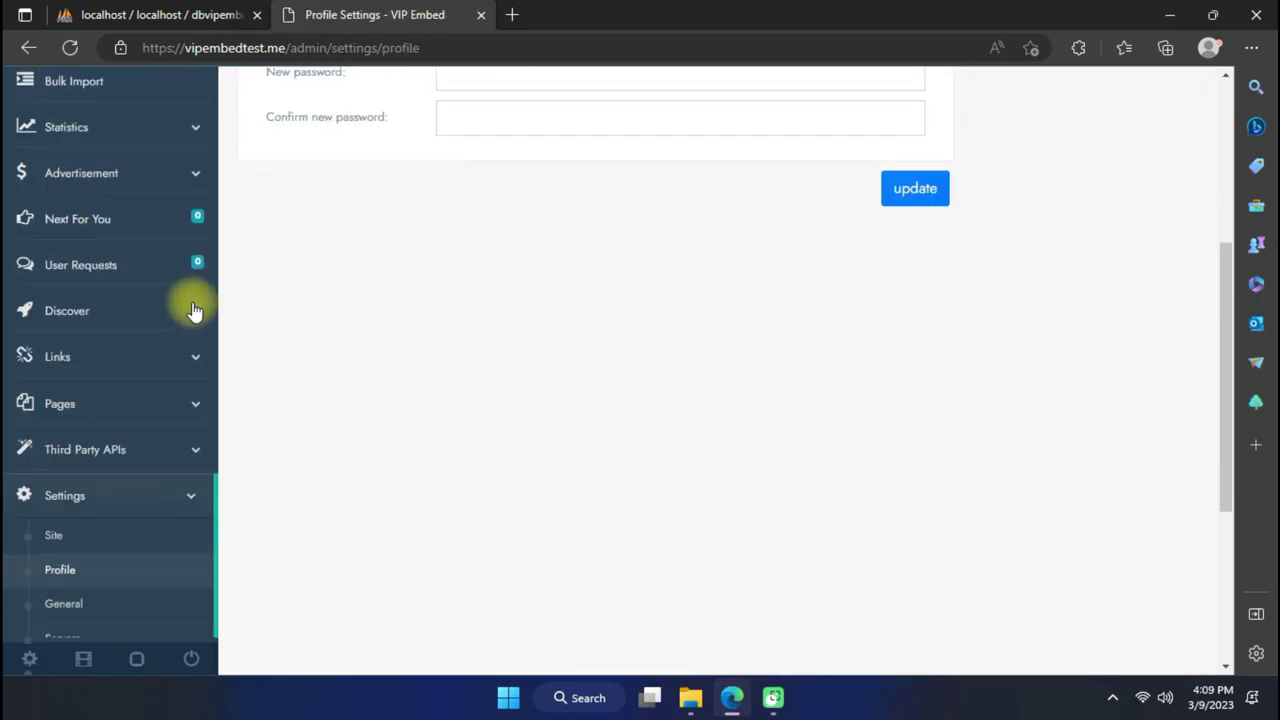
pyautogui.click(97, 425)
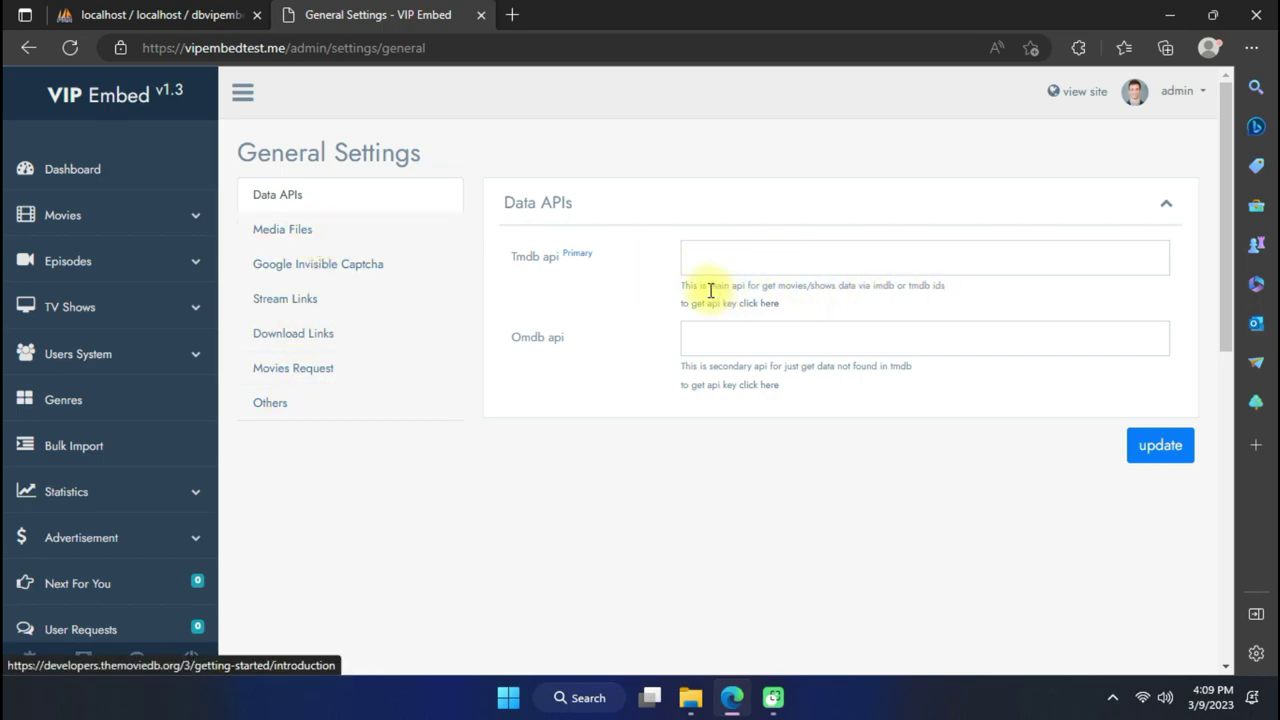
# Open TMDB's API introduction page on getting a key and read through it.
pyautogui.click(768, 305)
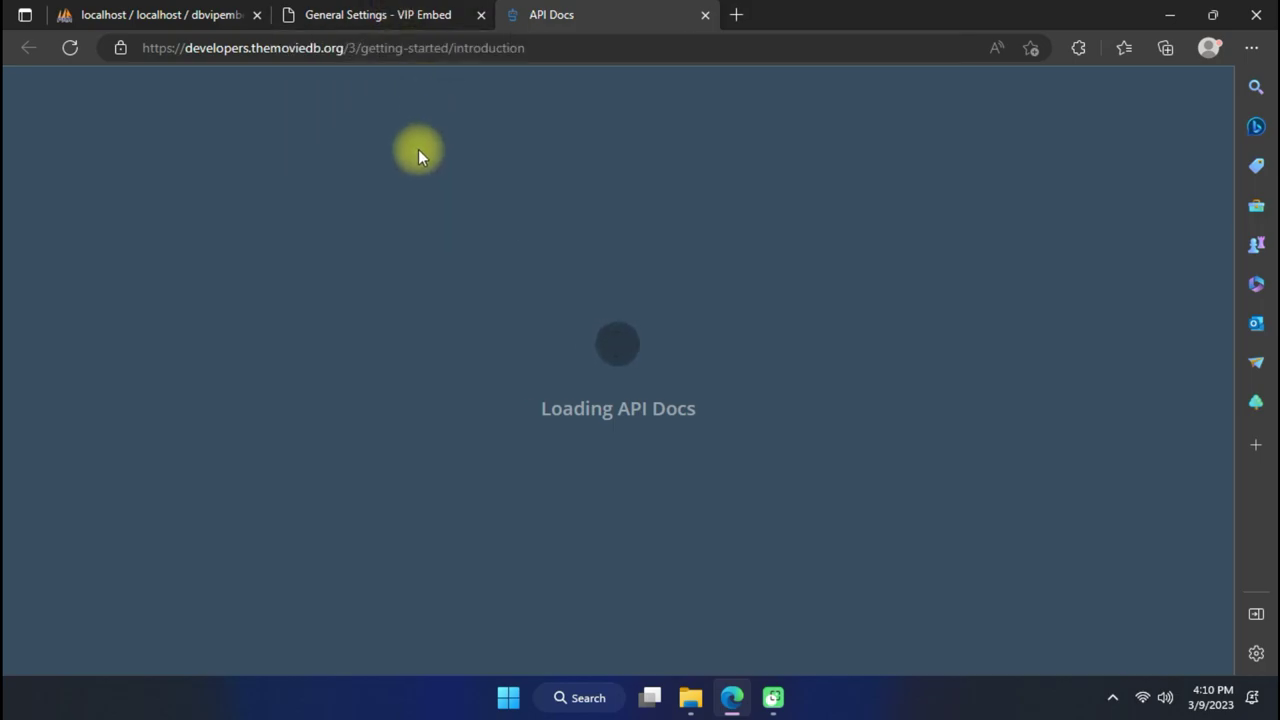
pyautogui.scroll(-3, 605, 340)
pyautogui.scroll(3, 651, 366)
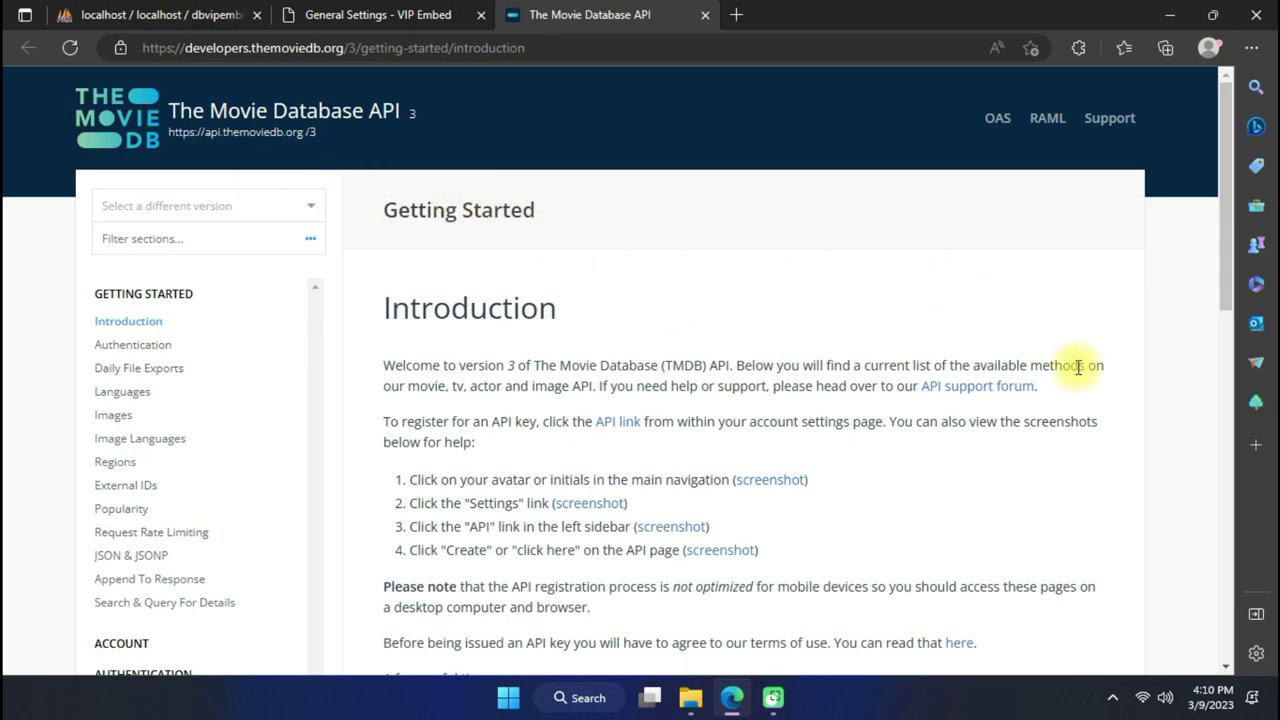
pyautogui.scroll(-15, 1114, 506)
pyautogui.scroll(15, 1114, 509)
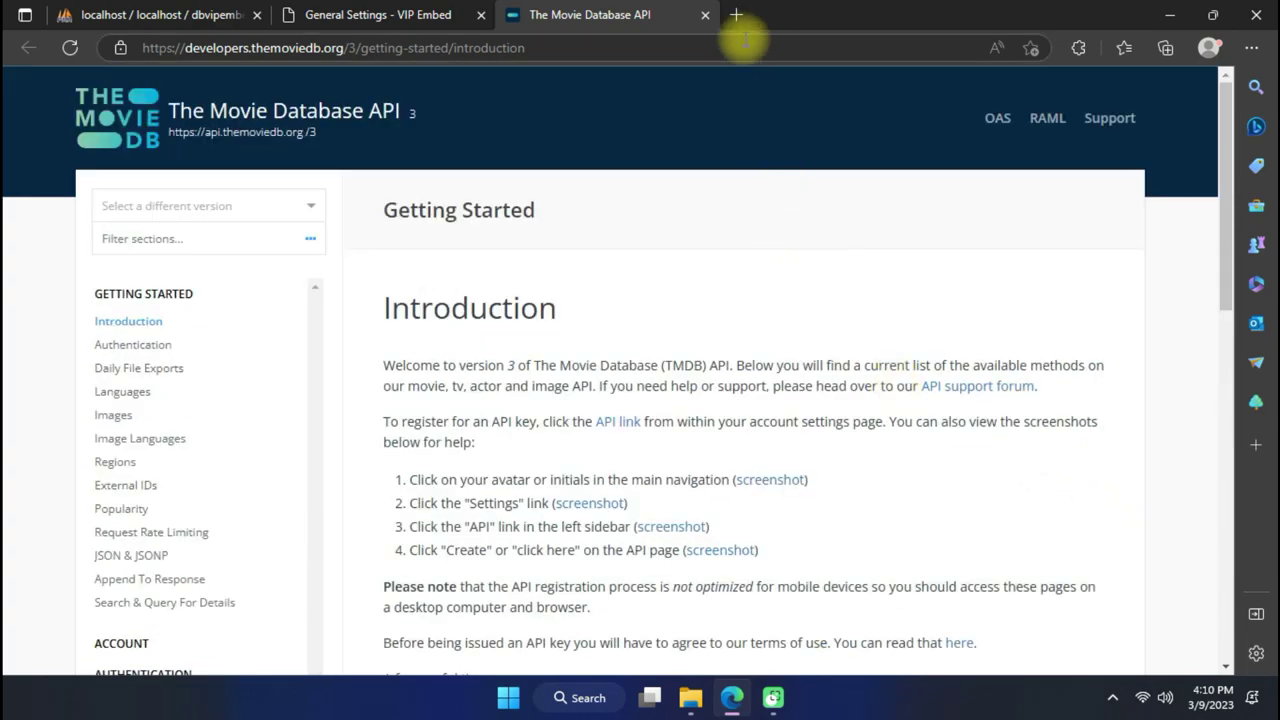
# Return to the General Settings tab, minimize Edge and select the Google Chrome shortcut.
pyautogui.hotkey('ctrl', 'shift', 'Tab')
pyautogui.click(1170, 15)
pyautogui.moveTo(97, 63); pyautogui.dragTo(509, 77)
# Launch Chrome, search Google for 'tmdb' and open The Movie Database website maximized.
pyautogui.press('Return')
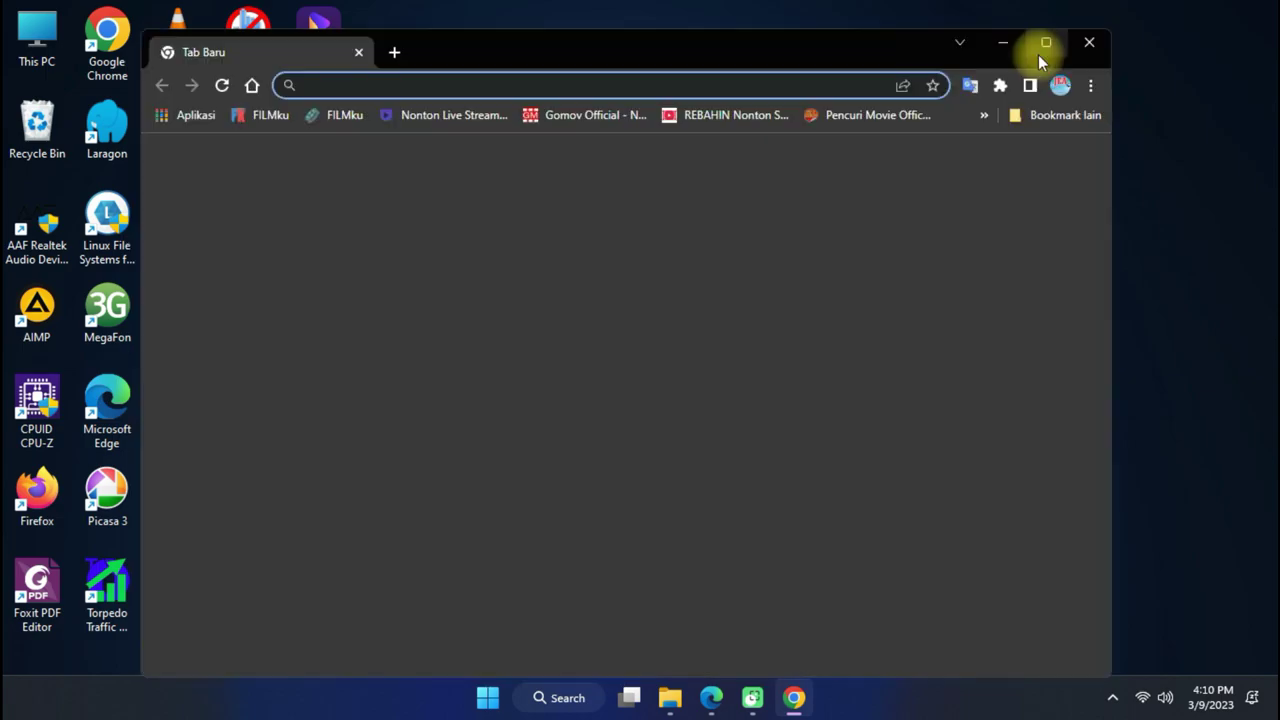
pyautogui.click(795, 88)
pyautogui.write('tmdb')
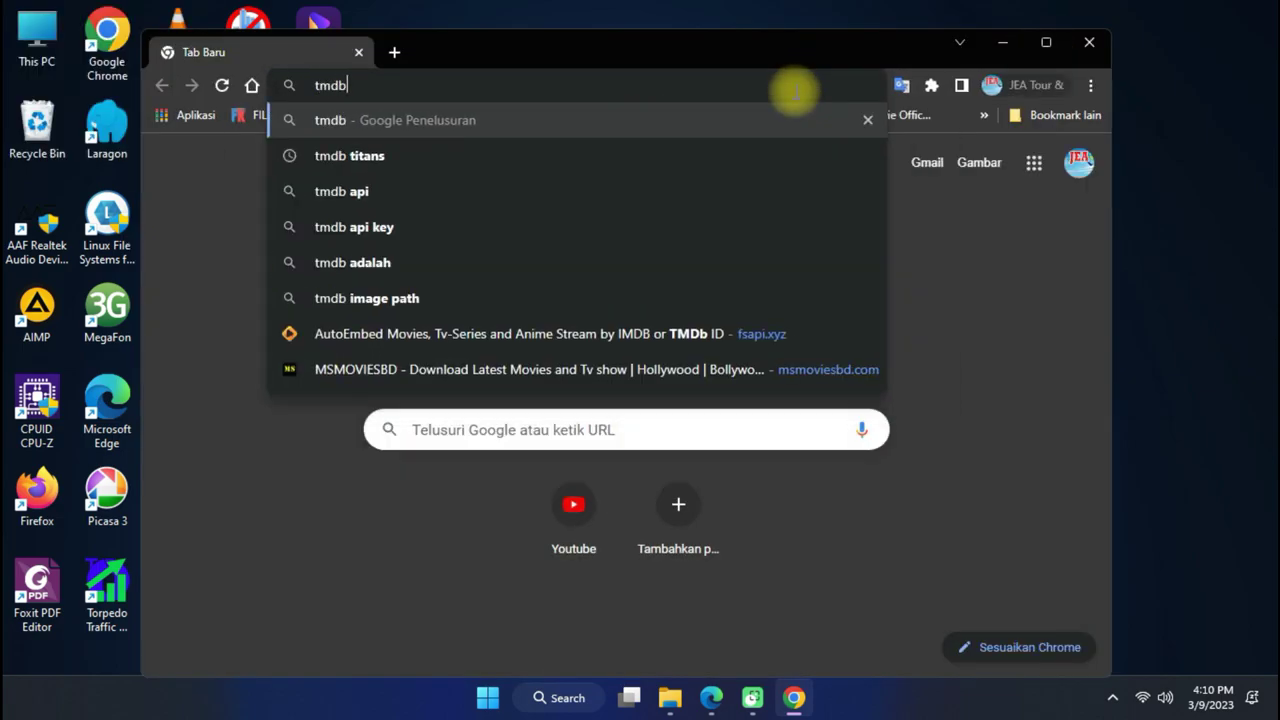
pyautogui.press('Return')
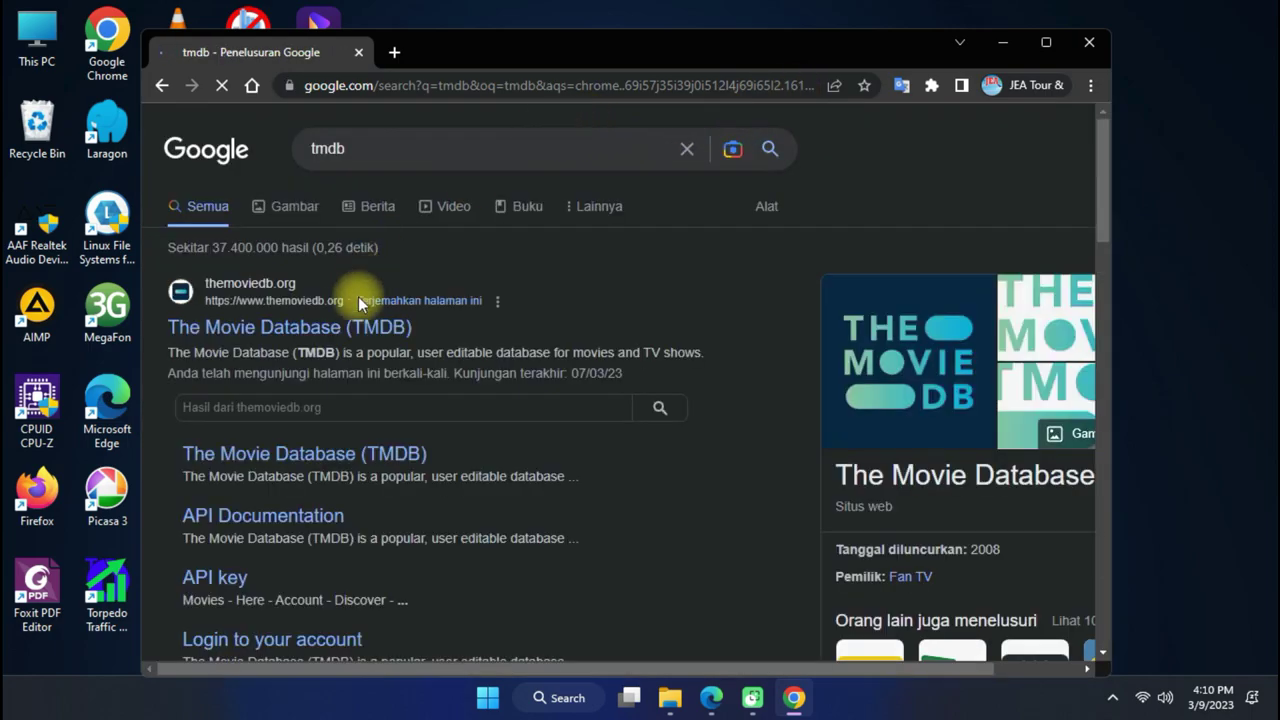
pyautogui.click(366, 328)
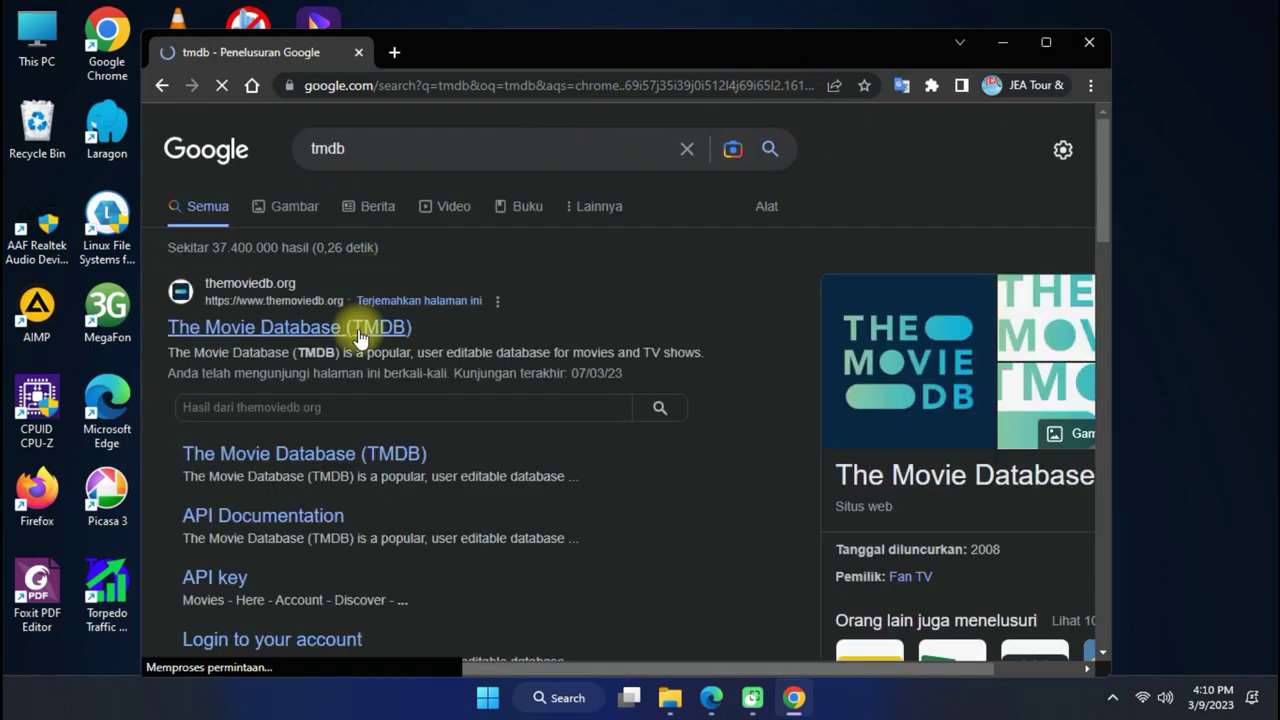
pyautogui.click(1042, 45)
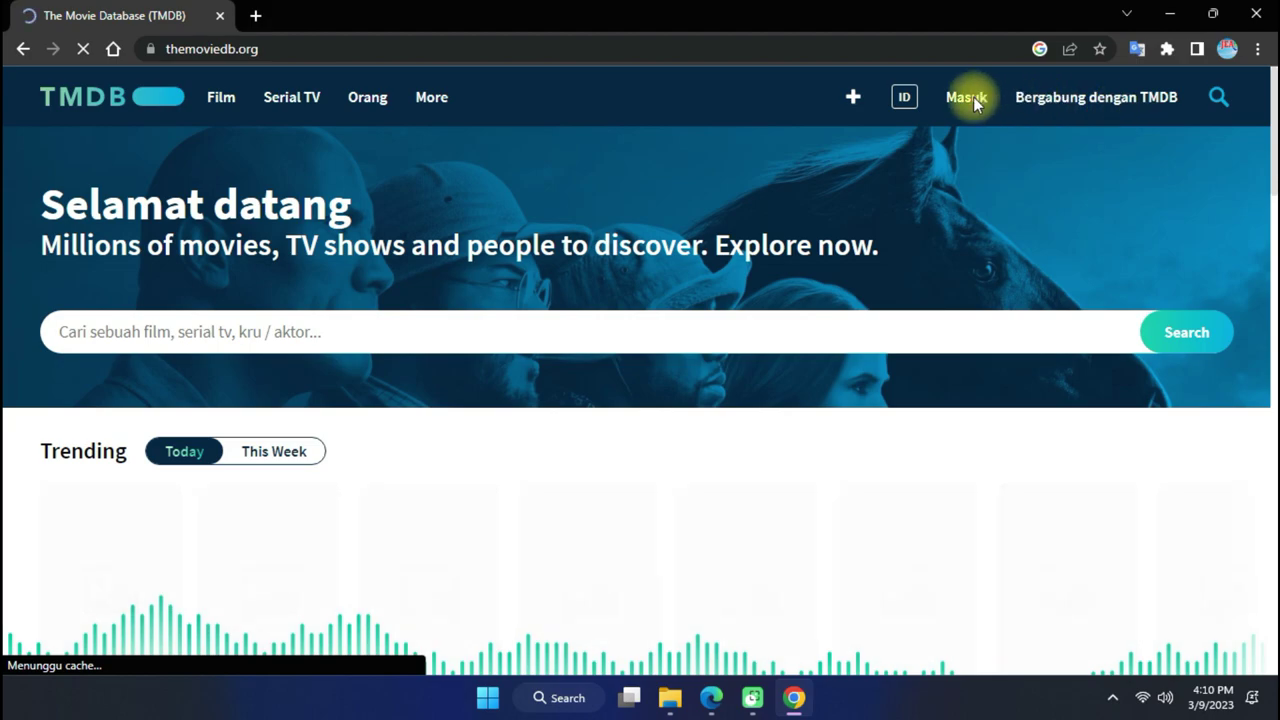
# Sign in to the TMDB account and go to its API settings page.
pyautogui.click(962, 97)
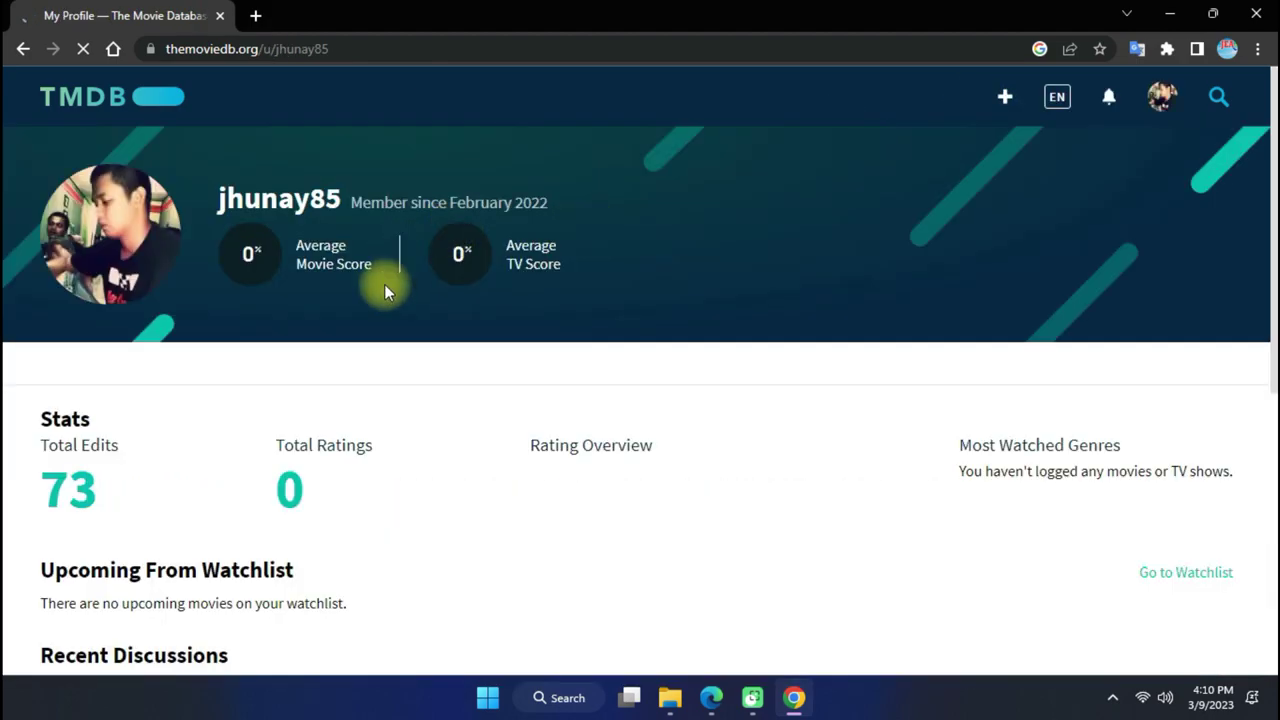
pyautogui.scroll(-10, 220, 417)
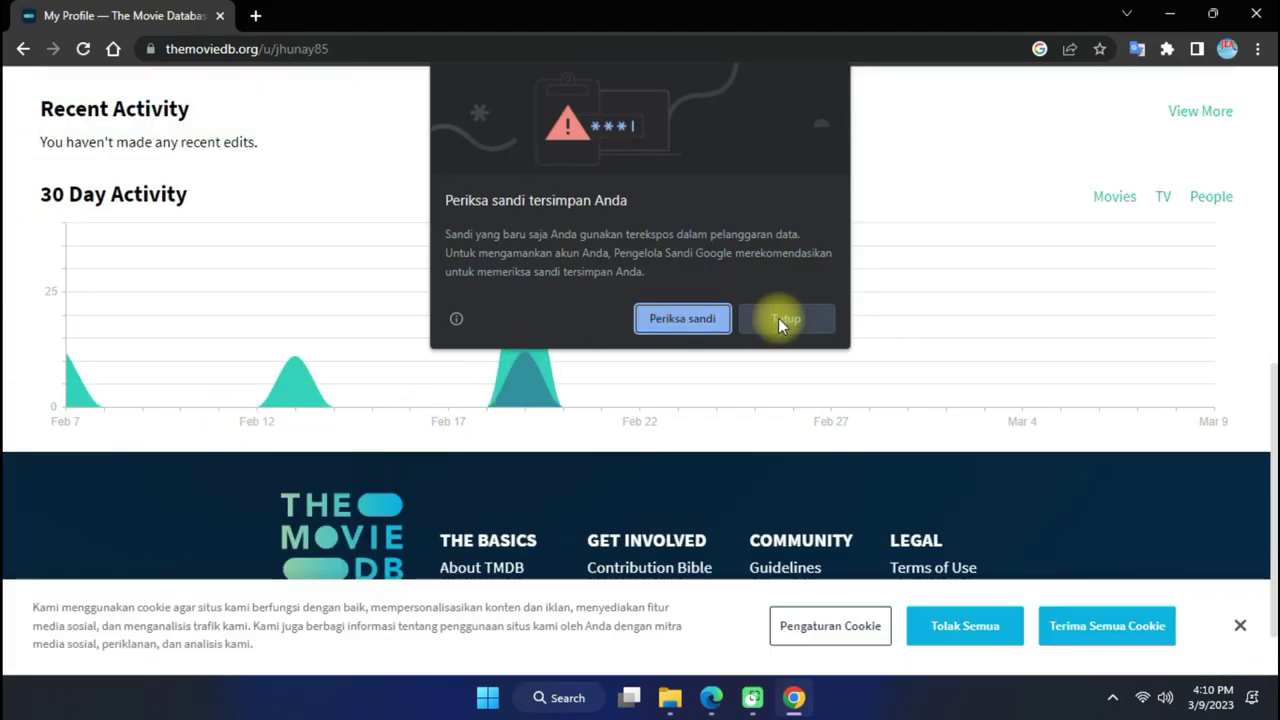
pyautogui.click(784, 320)
pyautogui.scroll(6, 606, 366)
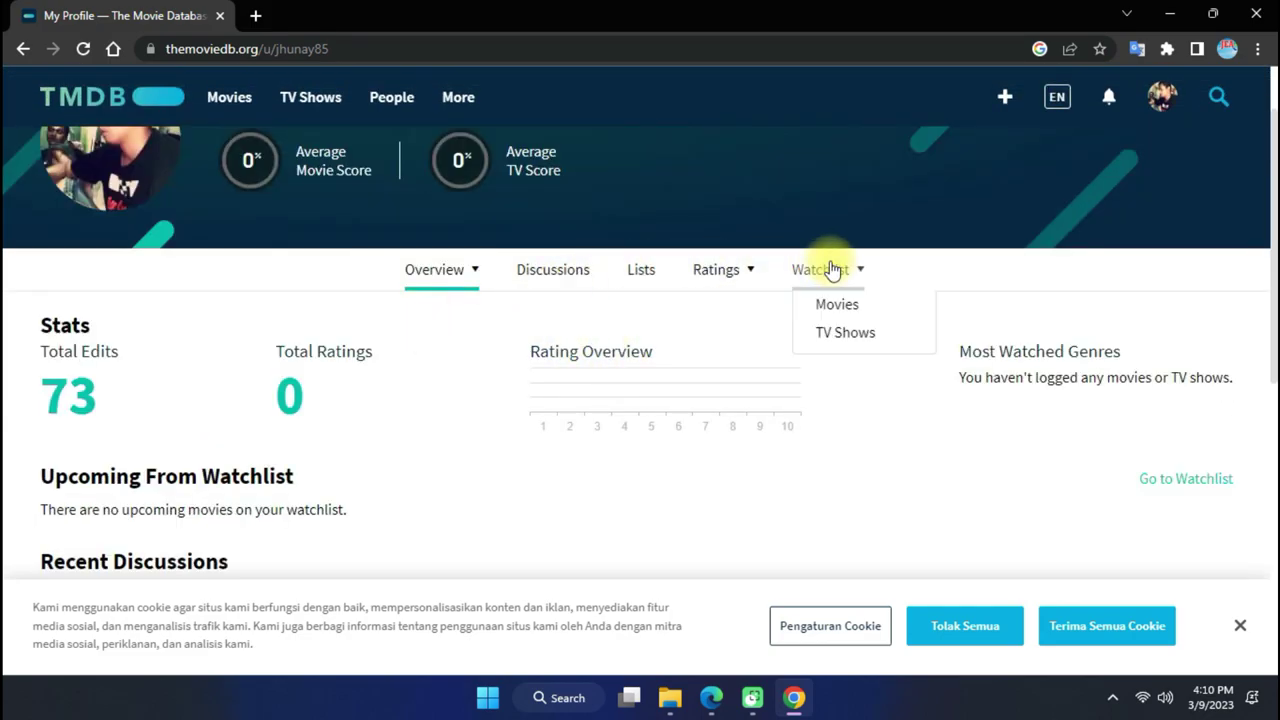
pyautogui.moveTo(469, 288)
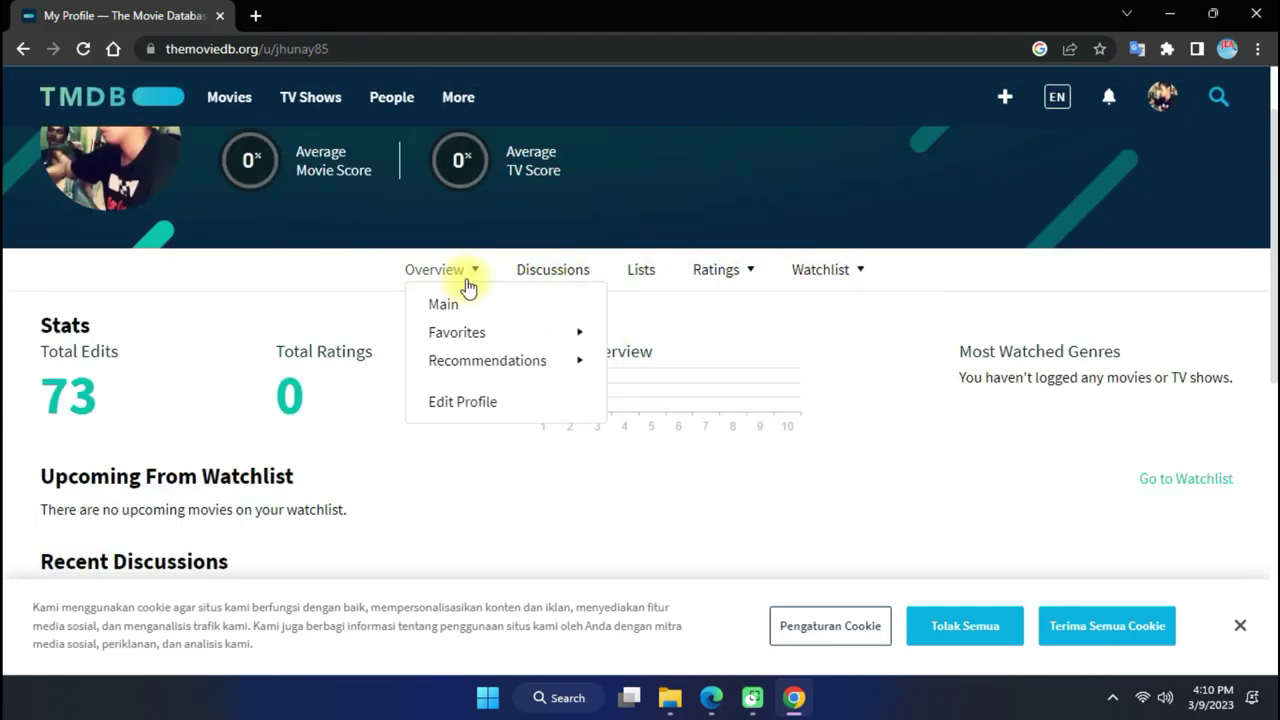
pyautogui.moveTo(1163, 97)
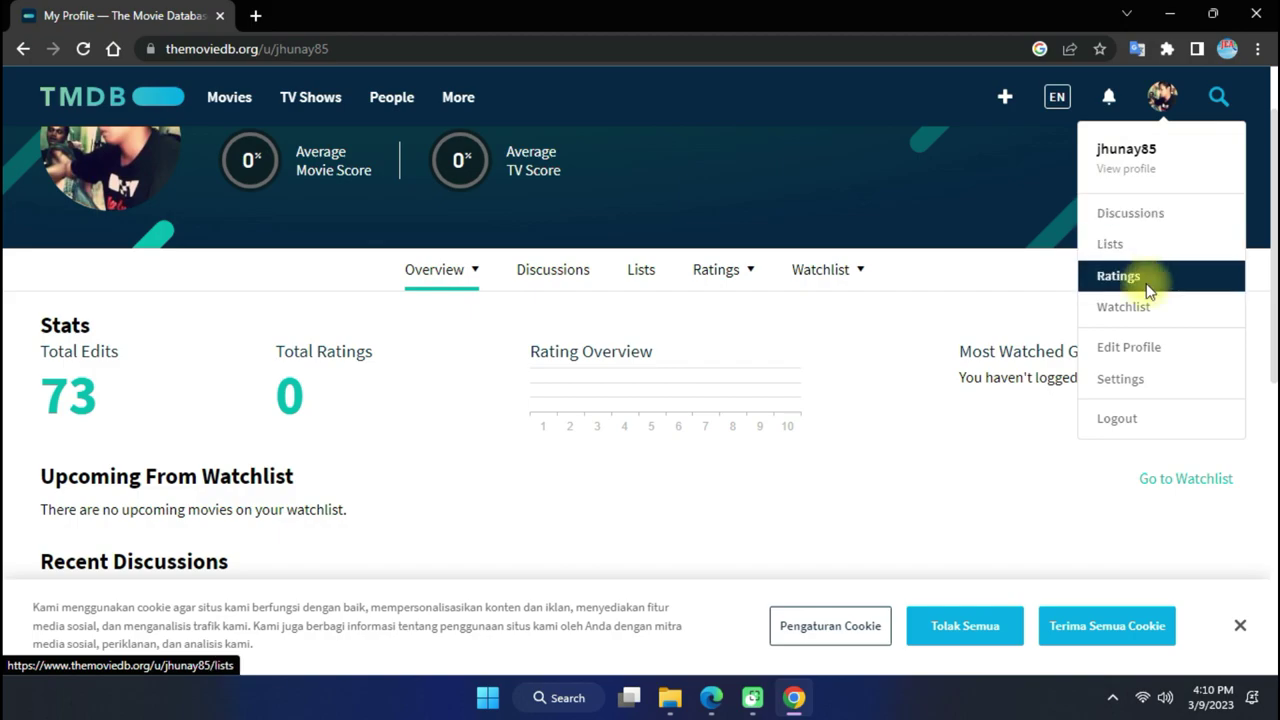
pyautogui.click(1125, 385)
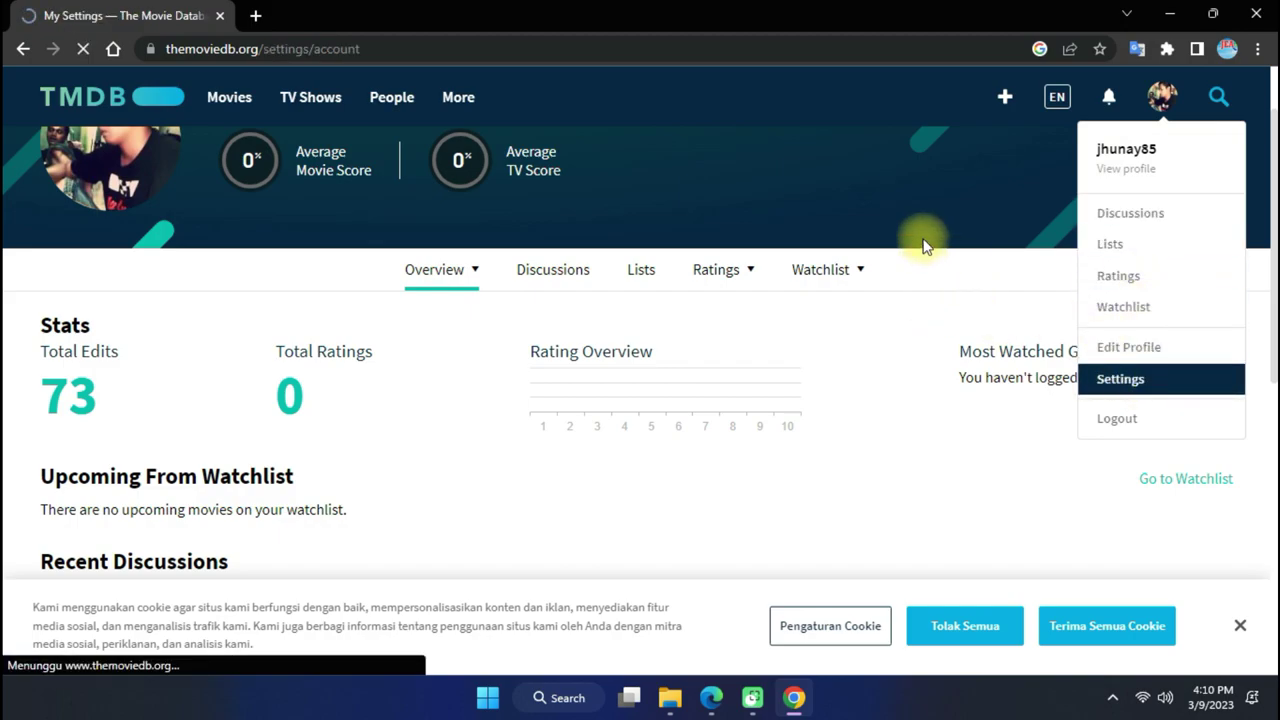
pyautogui.scroll(-3, 191, 360)
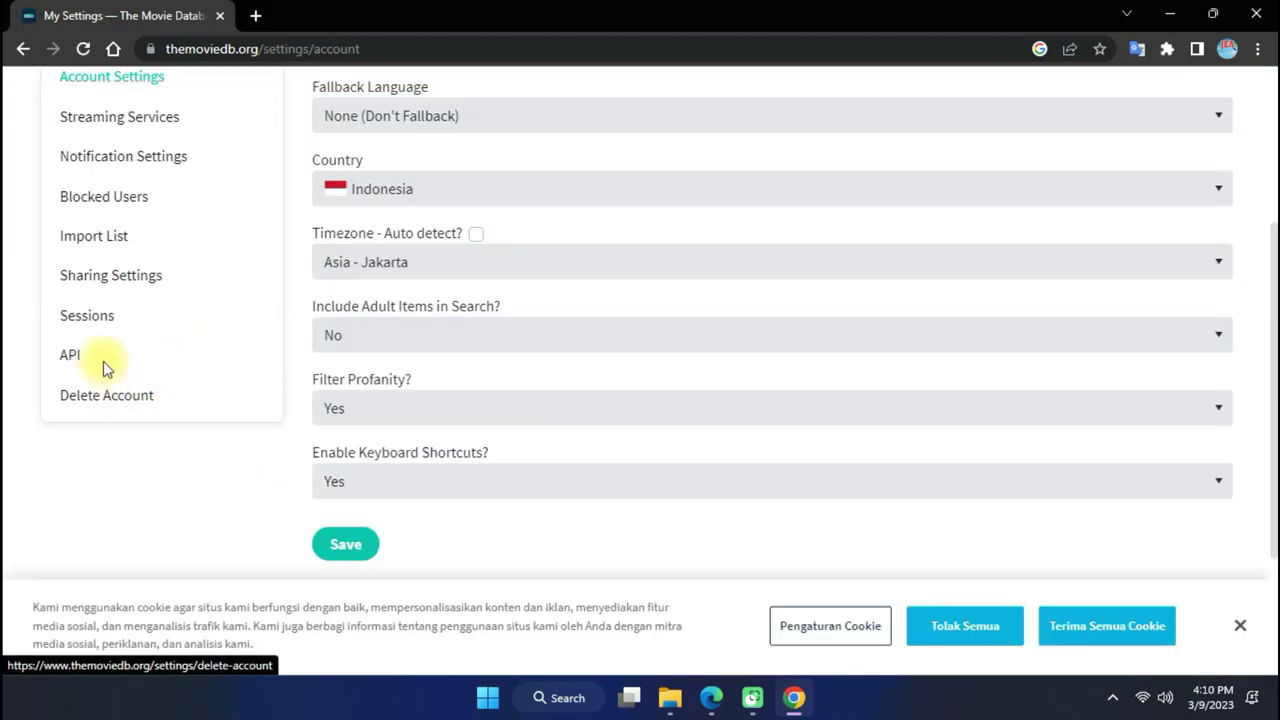
pyautogui.click(70, 358)
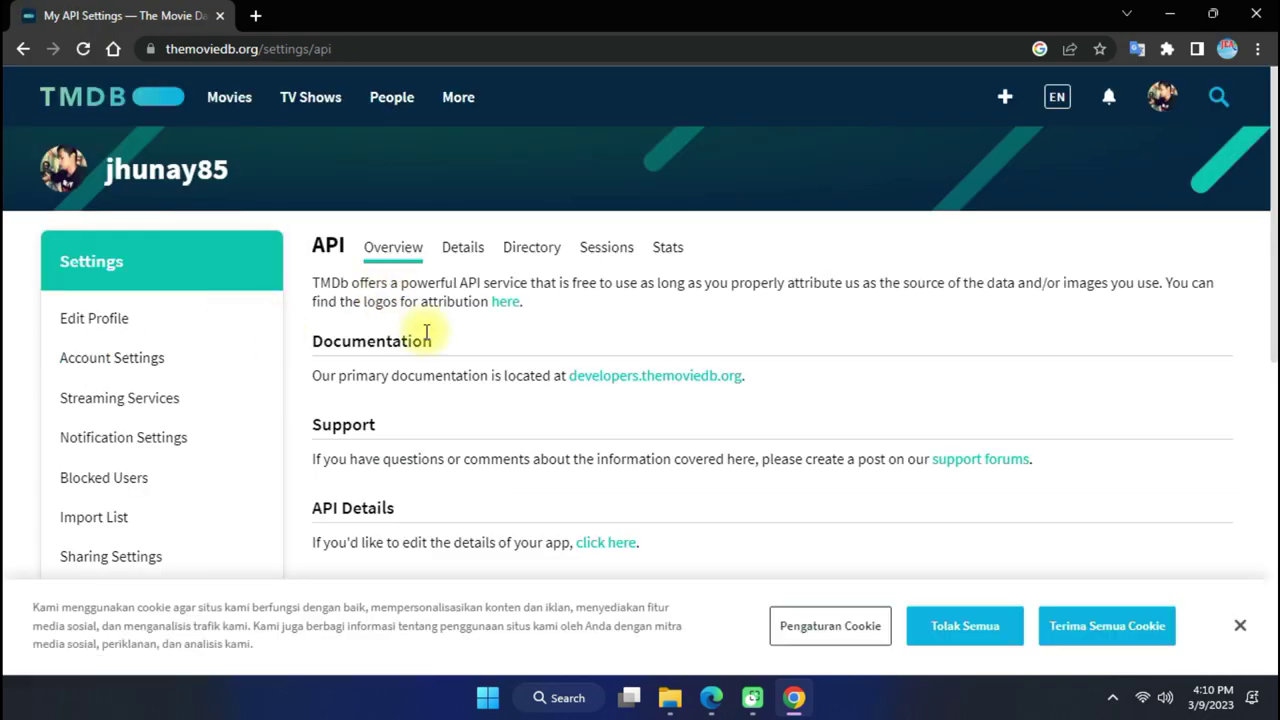
# Copy the v3 API key and minimize the Chrome window.
pyautogui.scroll(-2, 426, 331)
pyautogui.moveTo(571, 529); pyautogui.dragTo(285, 557)
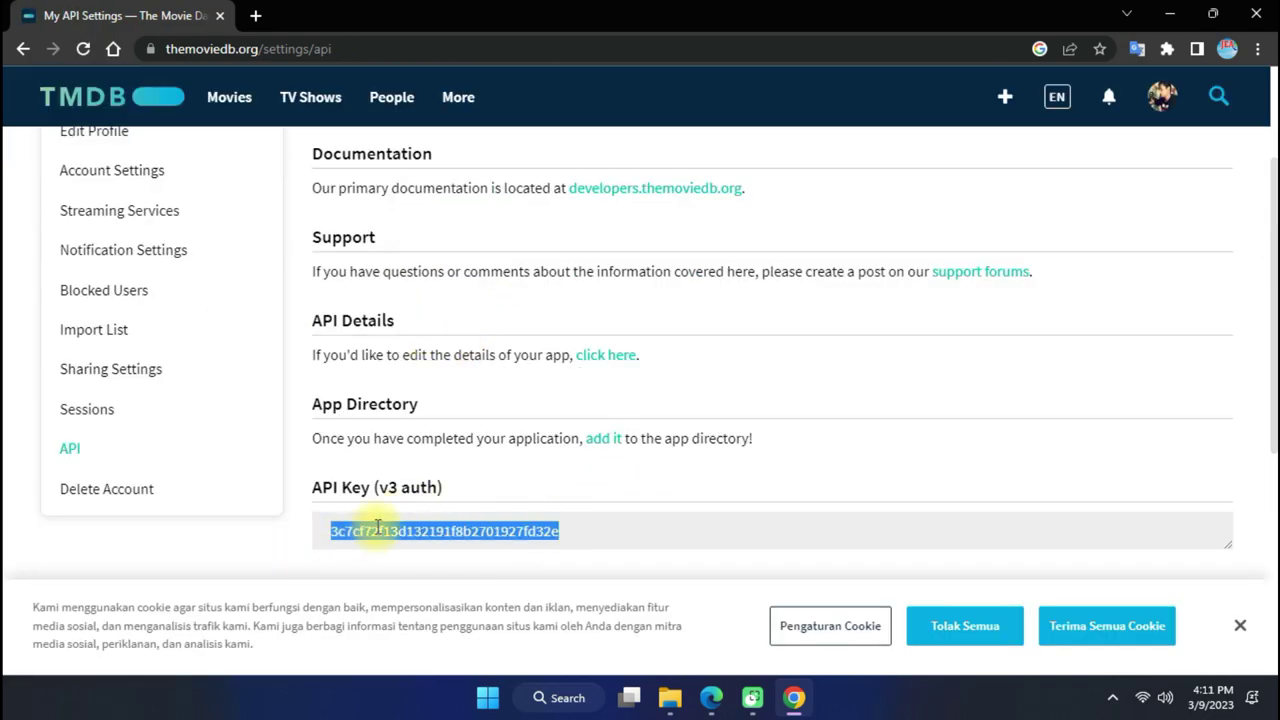
pyautogui.rightClick(378, 527)
pyautogui.click(425, 284)
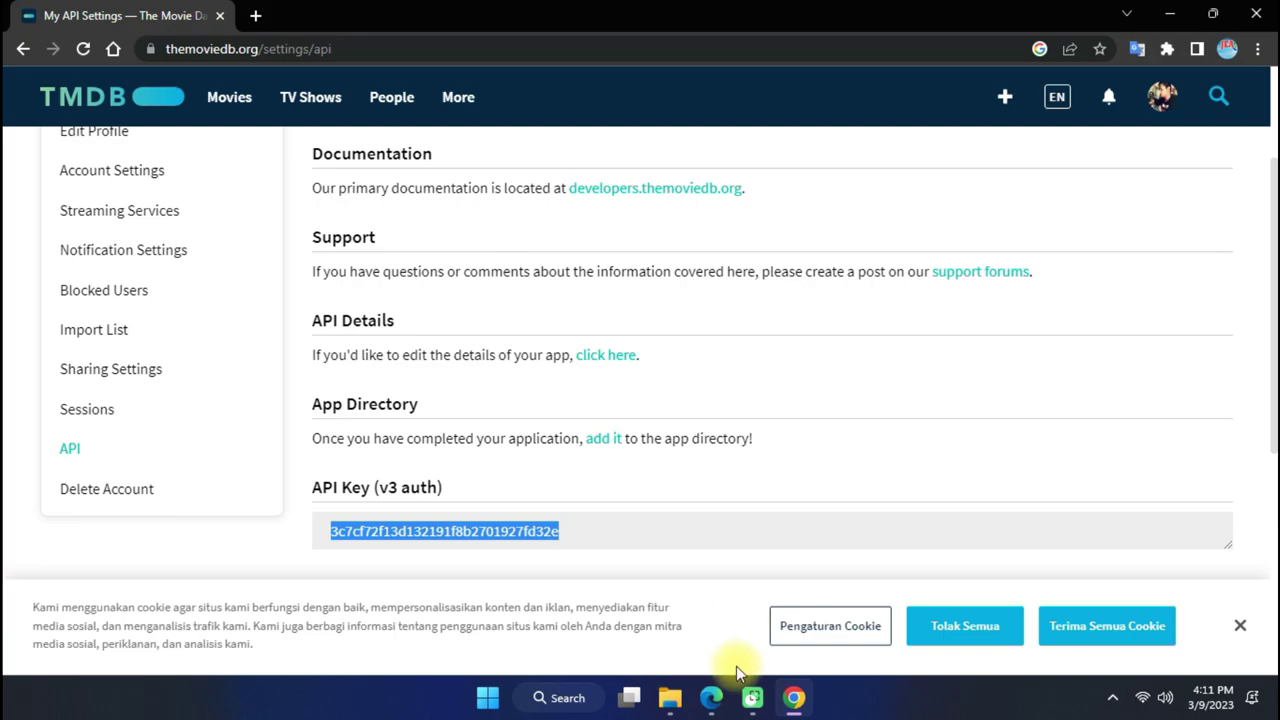
pyautogui.click(1168, 14)
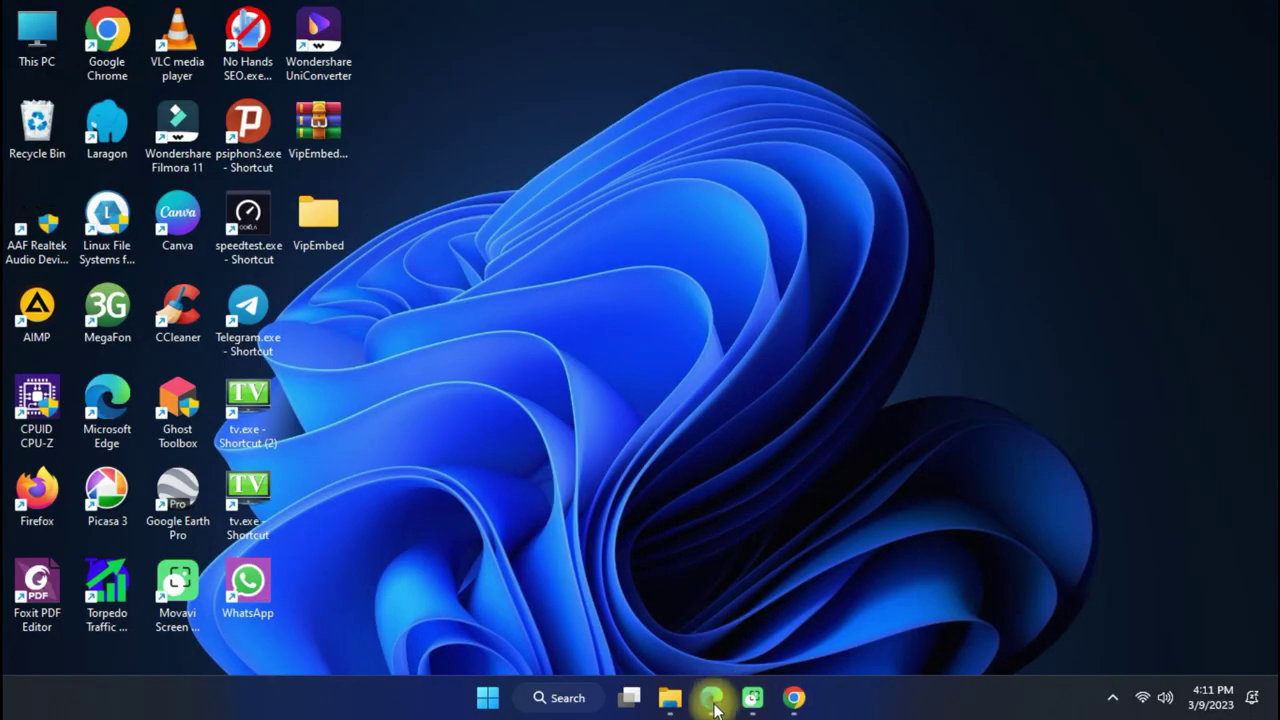
# Enter the TMDB key in Tmdb api and an OMDb key in Omdb api, then save with update.
pyautogui.click(712, 700)
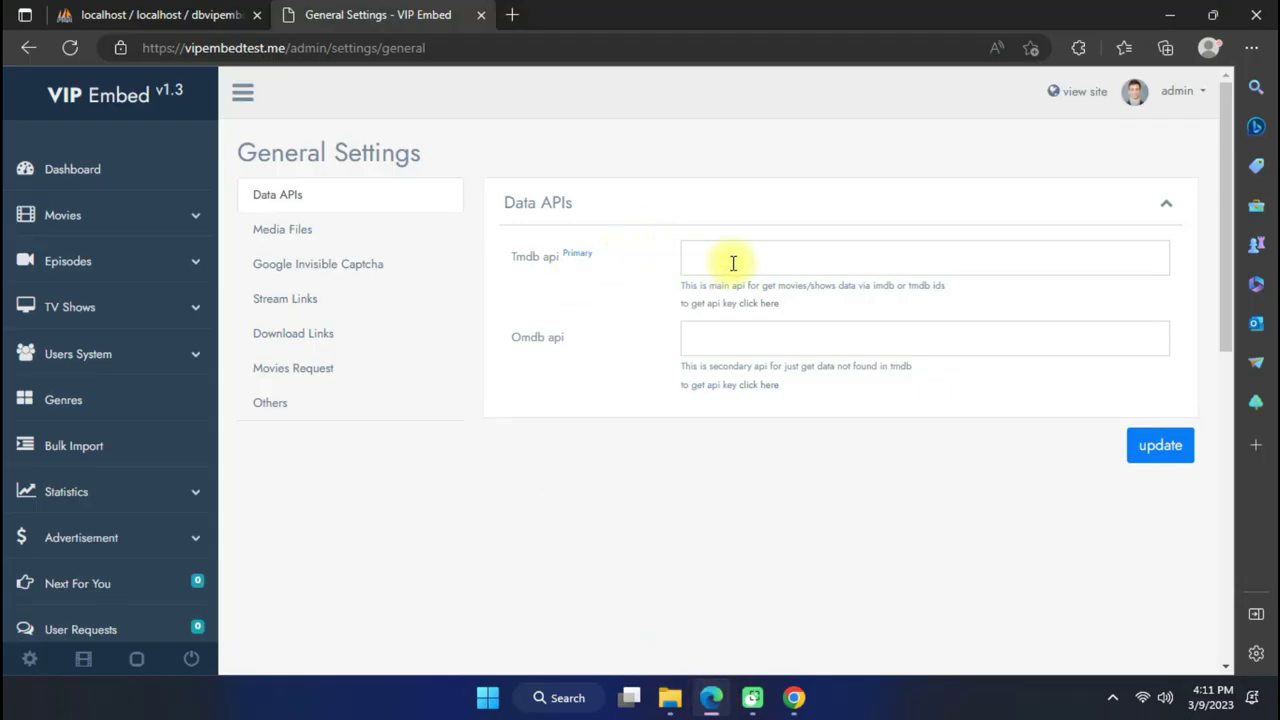
pyautogui.click(750, 345)
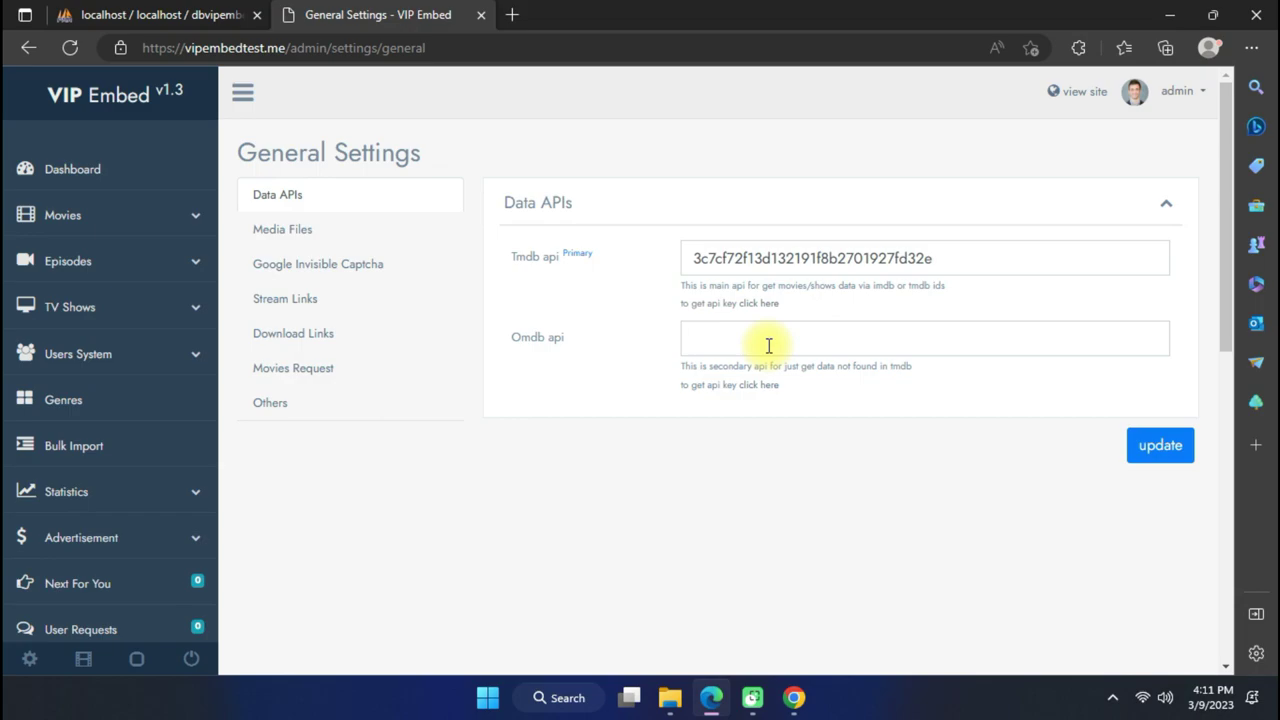
pyautogui.click(758, 386)
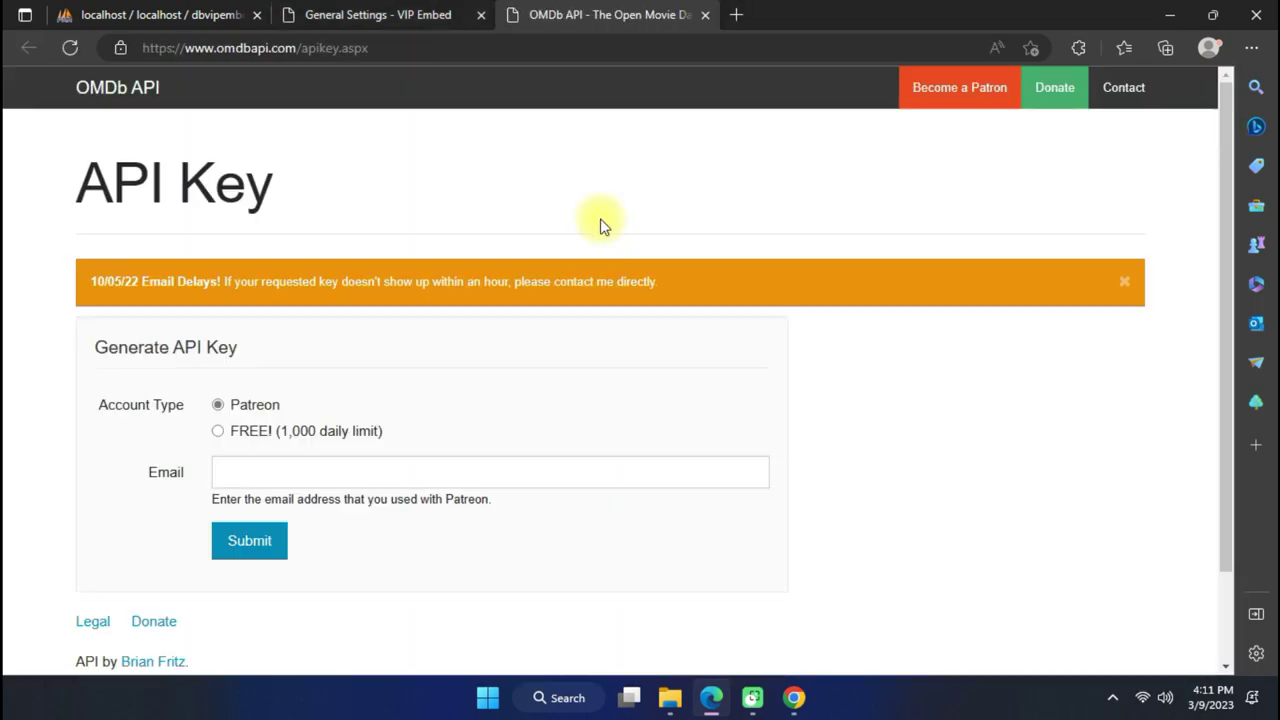
pyautogui.scroll(-1, 357, 460)
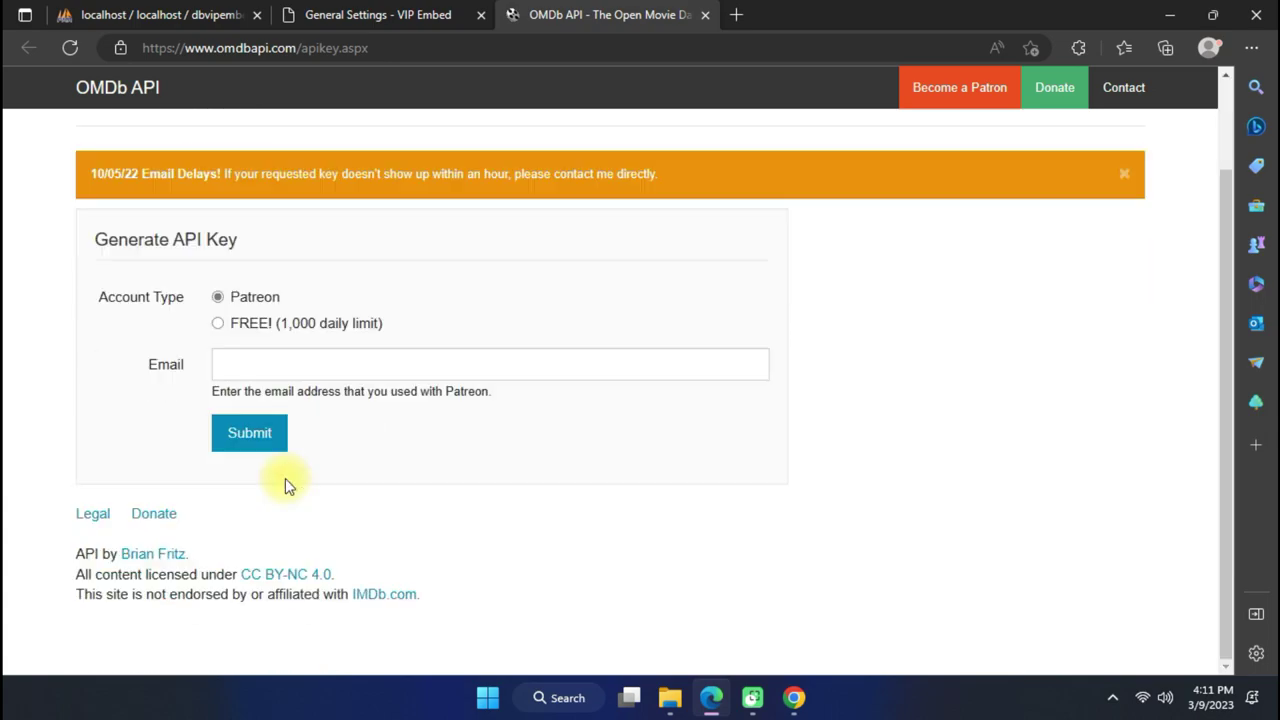
pyautogui.scroll(1, 372, 427)
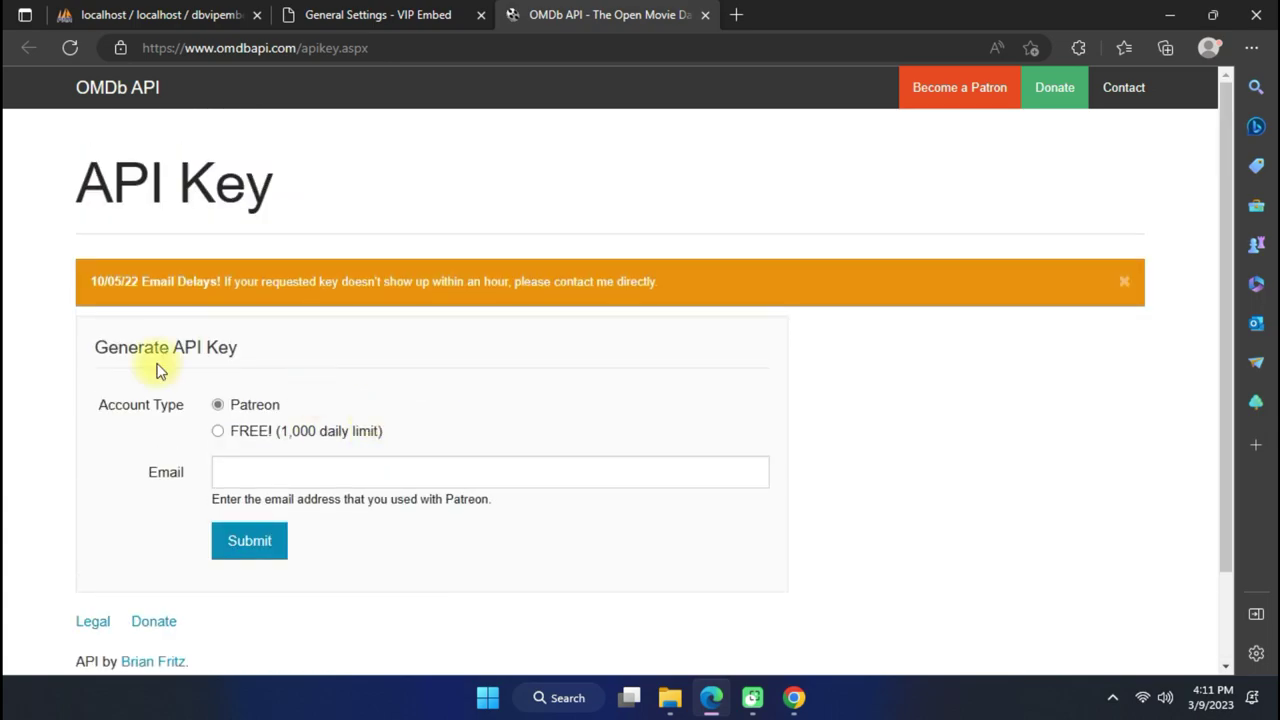
pyautogui.click(705, 15)
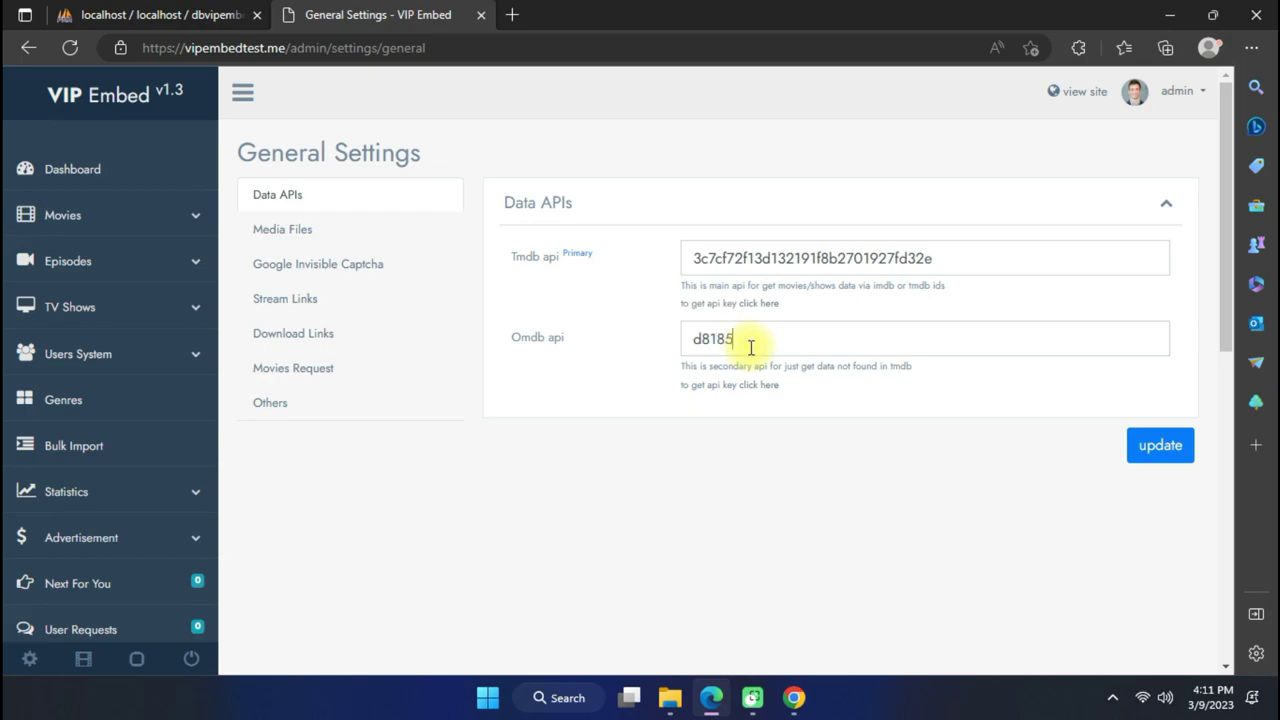
pyautogui.click(1152, 448)
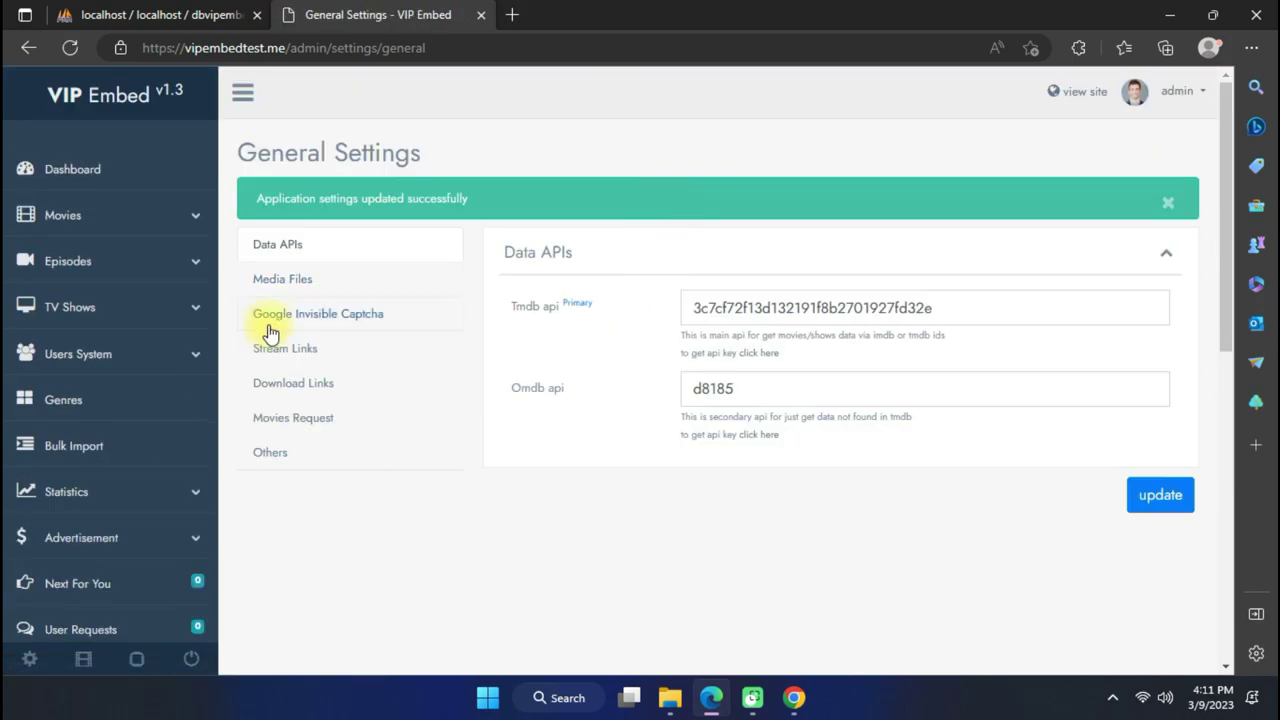
pyautogui.click(382, 280)
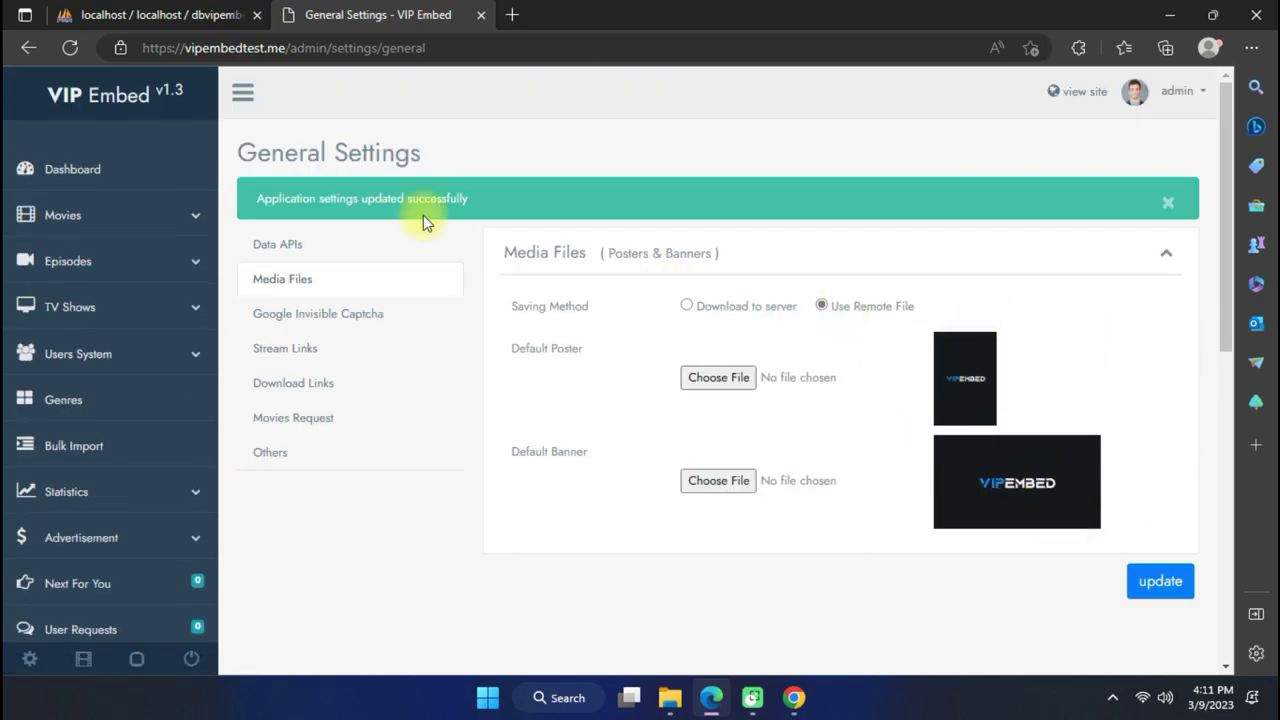
pyautogui.click(368, 314)
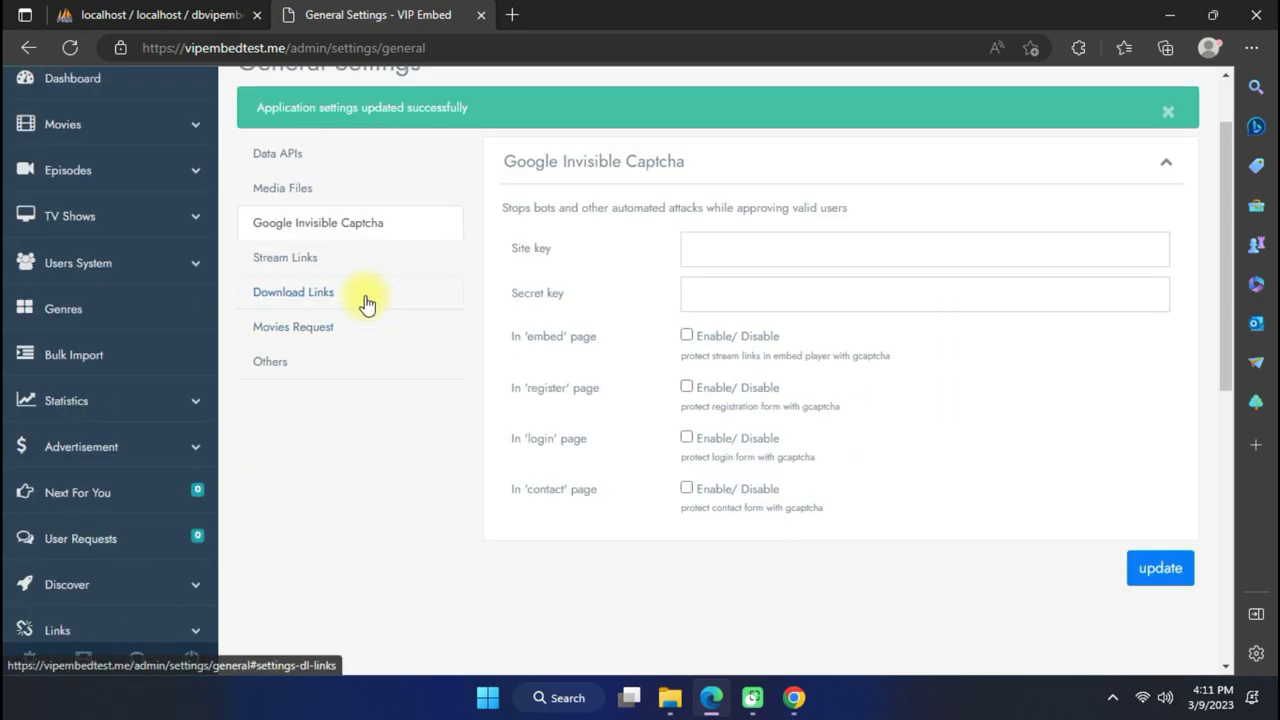
pyautogui.click(300, 262)
pyautogui.click(790, 318)
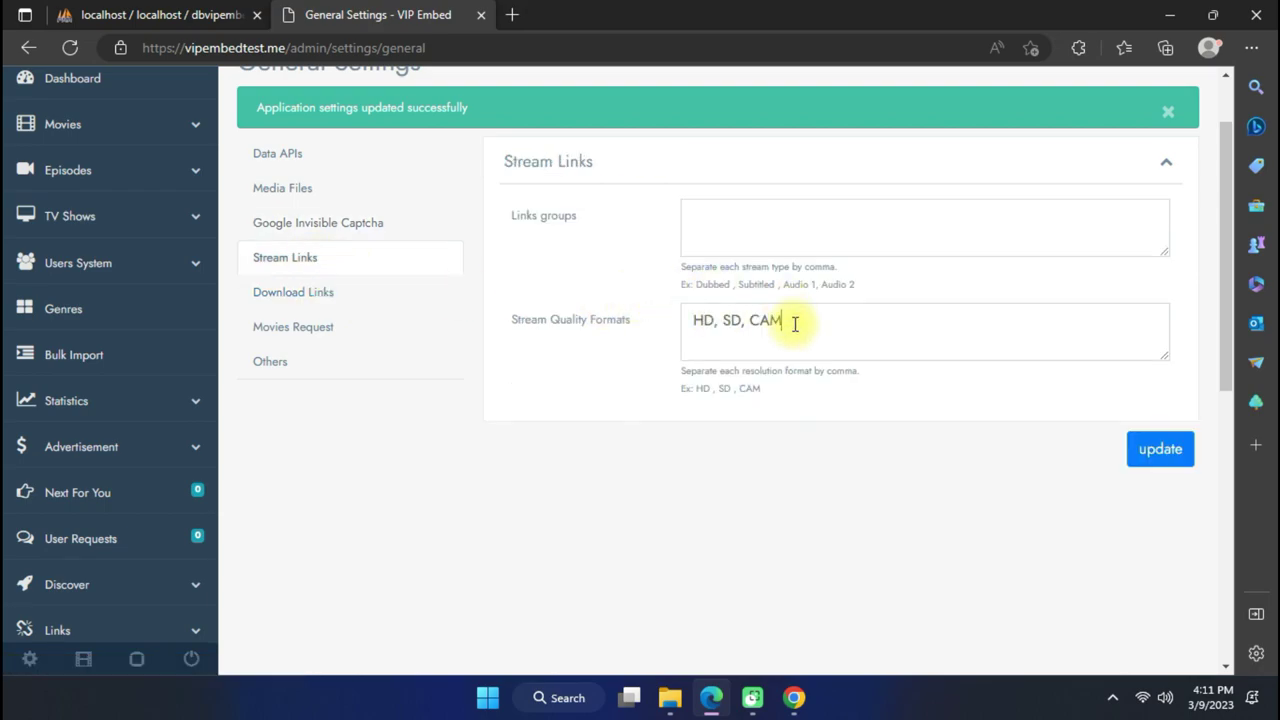
pyautogui.click(348, 298)
pyautogui.scroll(-3, 750, 252)
pyautogui.scroll(3, 760, 245)
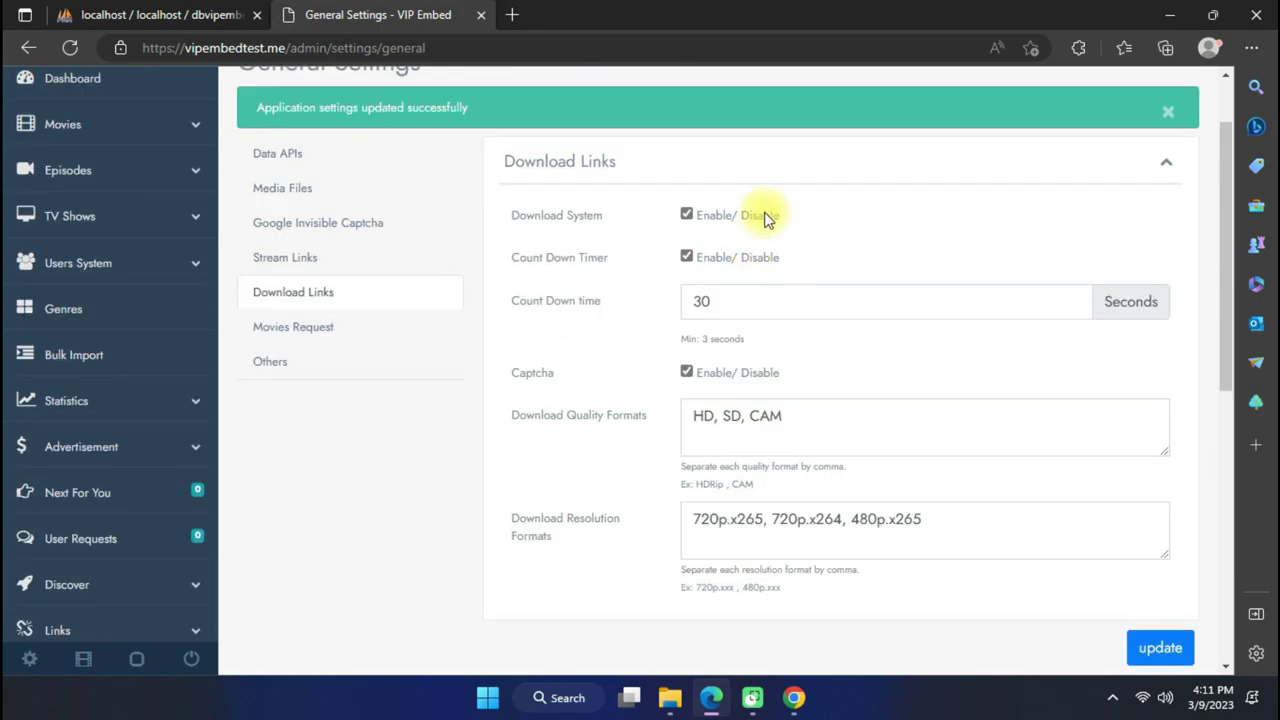
pyautogui.scroll(-3, 1031, 540)
pyautogui.scroll(3, 1109, 583)
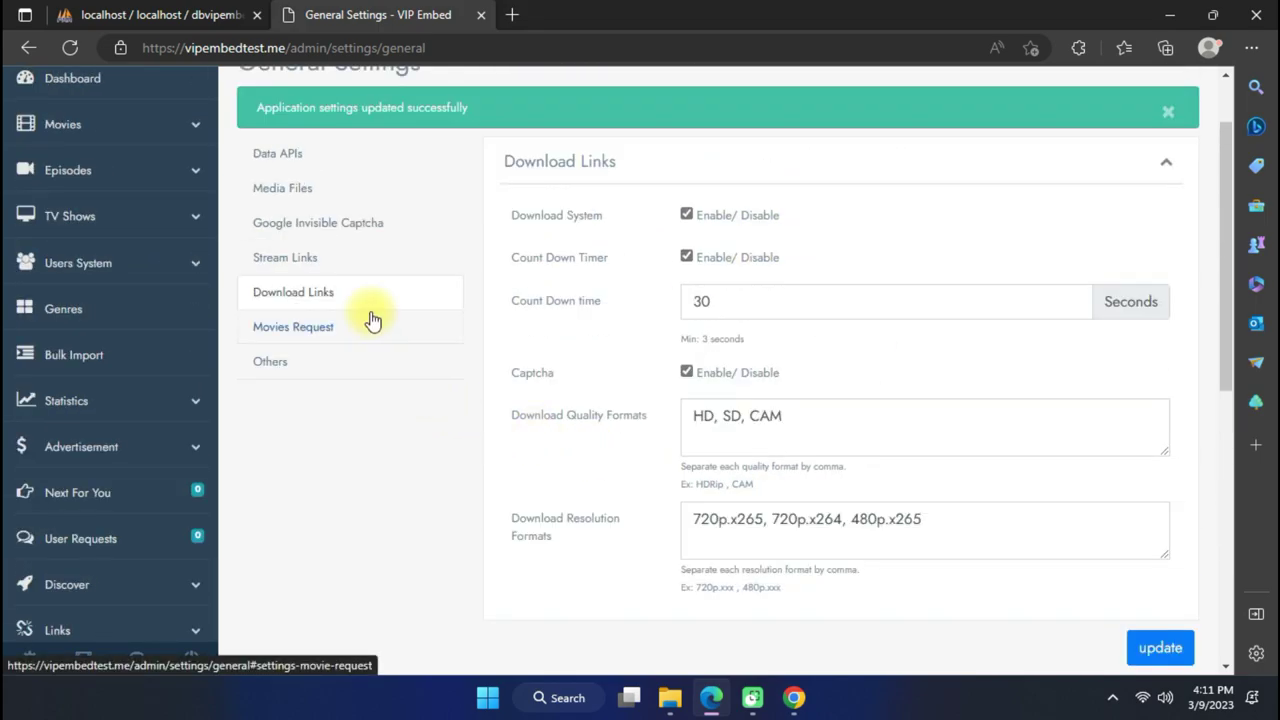
pyautogui.click(366, 323)
pyautogui.click(351, 356)
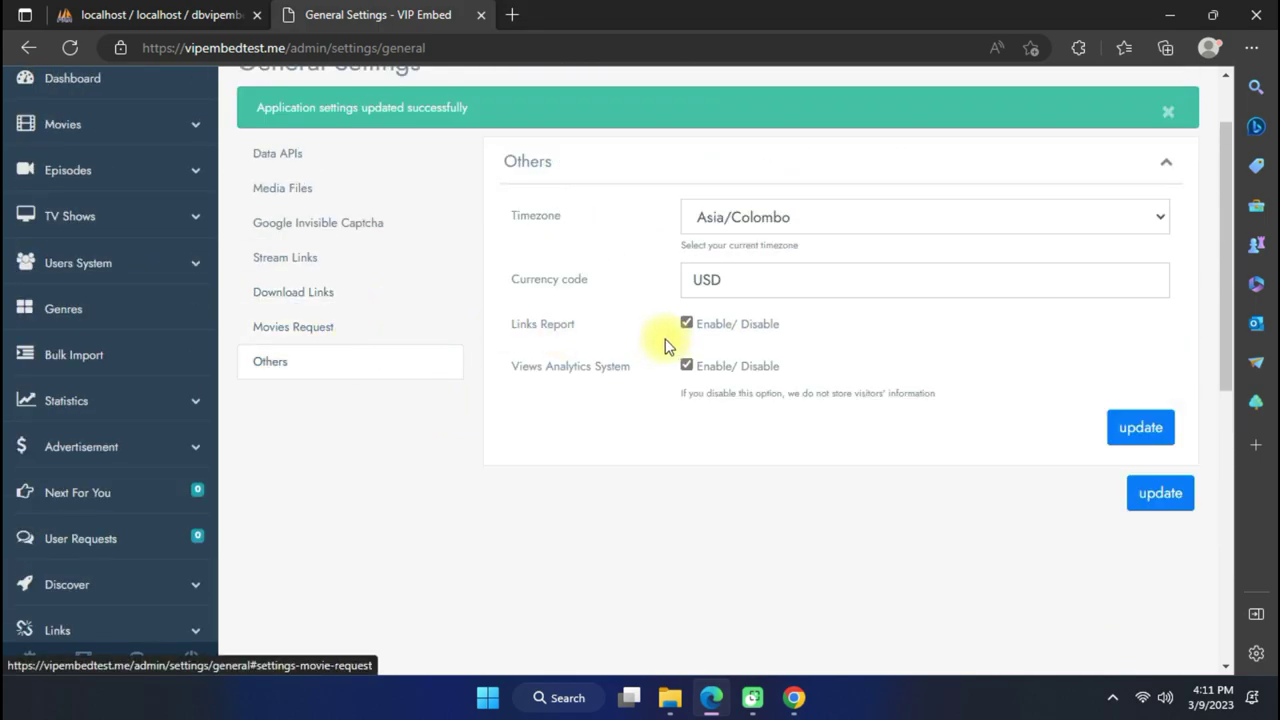
pyautogui.scroll(-6, 180, 340)
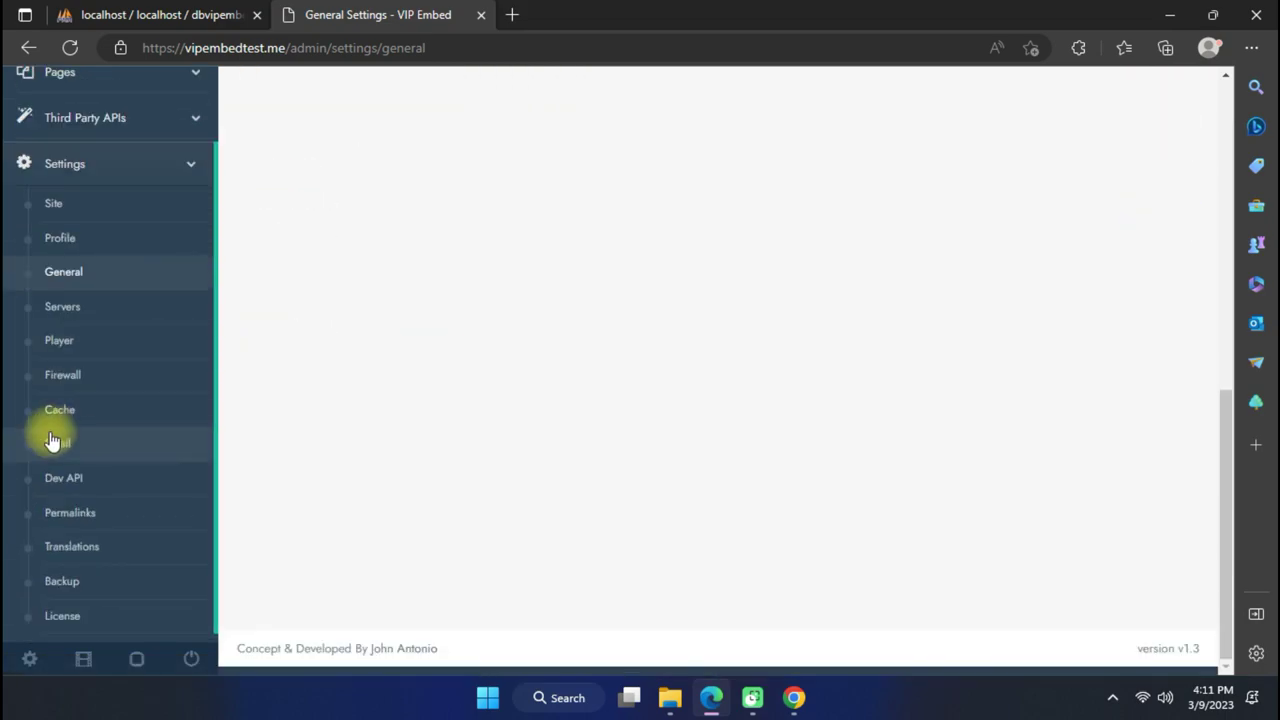
# Pass through the Servers settings and save the Player settings unchanged.
pyautogui.click(62, 306)
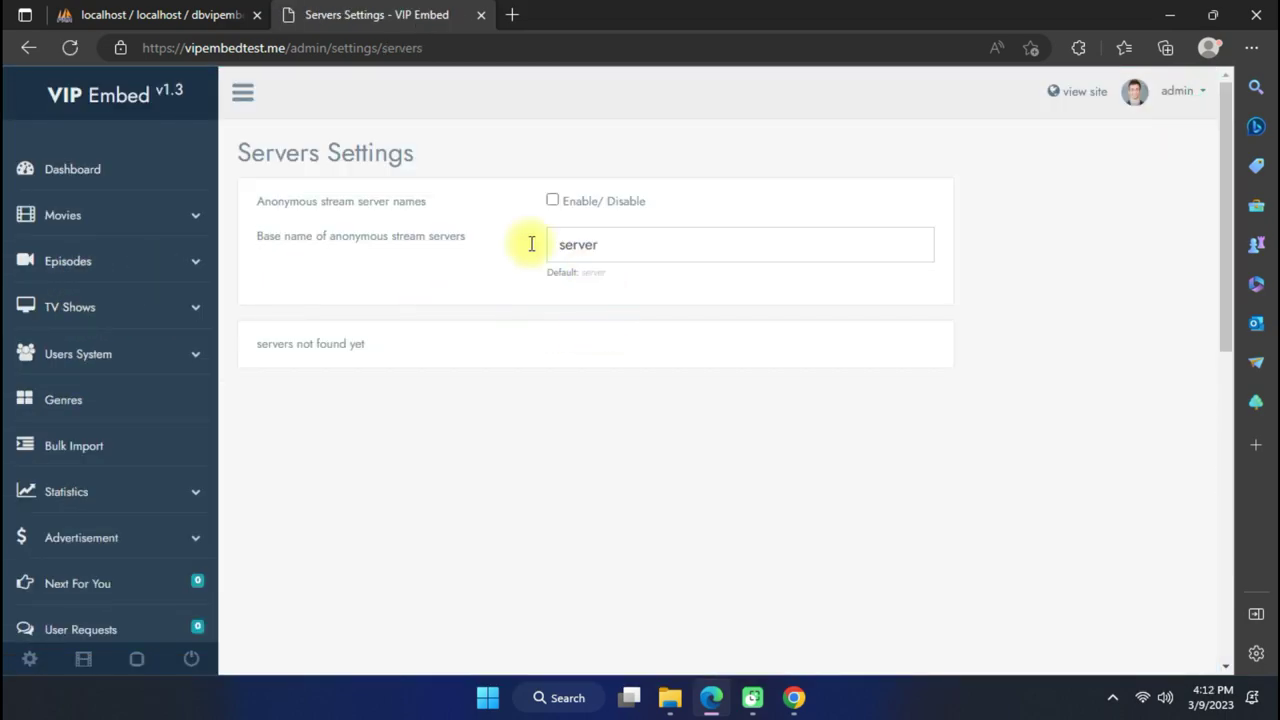
pyautogui.scroll(-6, 155, 395)
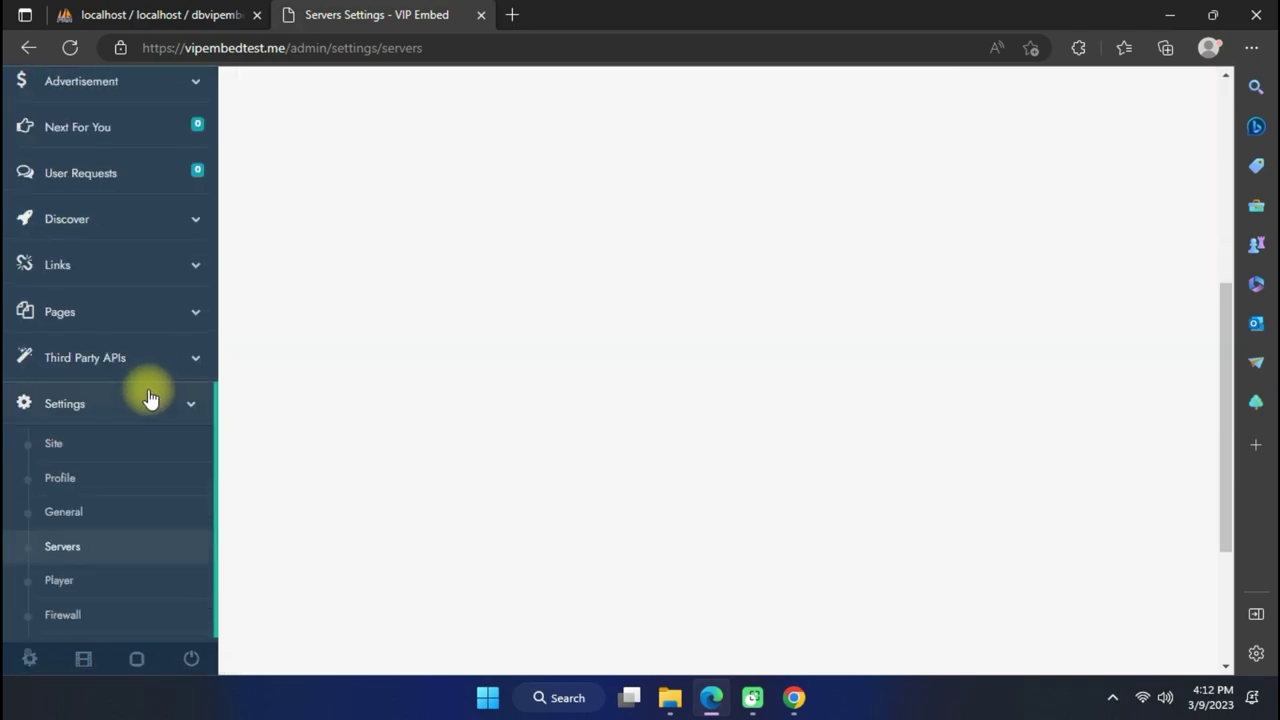
pyautogui.click(125, 487)
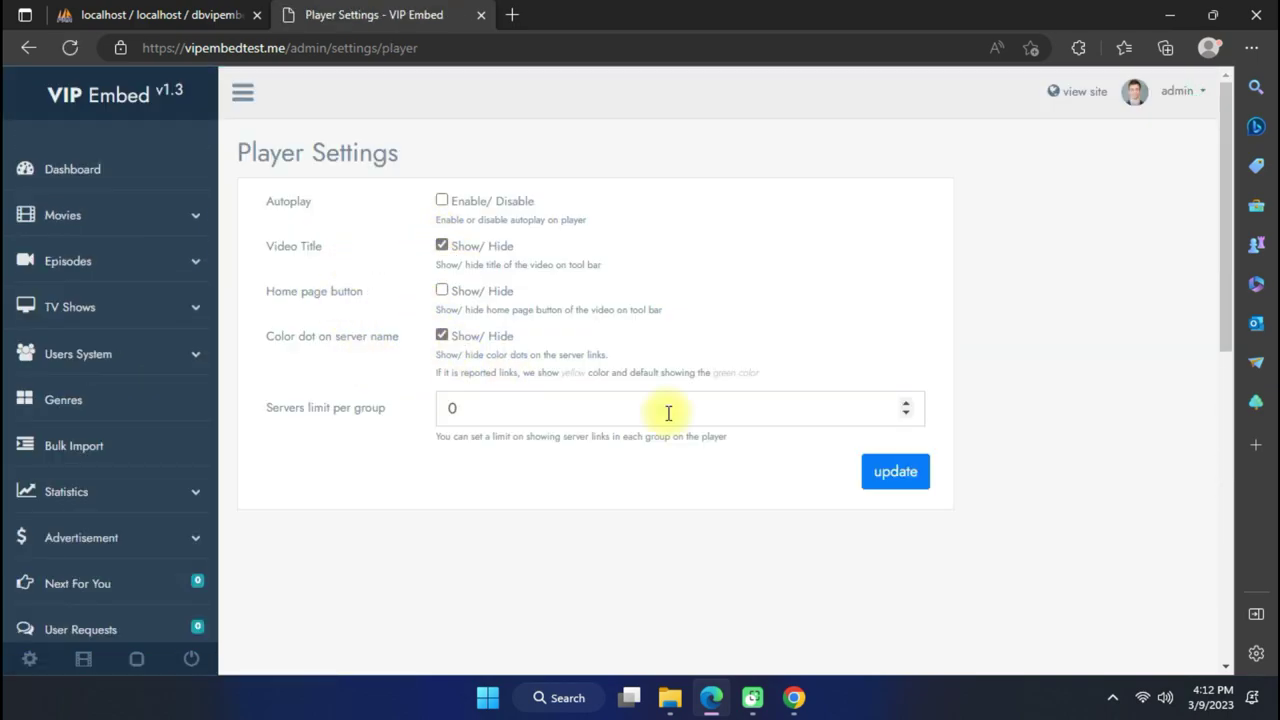
pyautogui.click(896, 472)
pyautogui.scroll(-7, 140, 440)
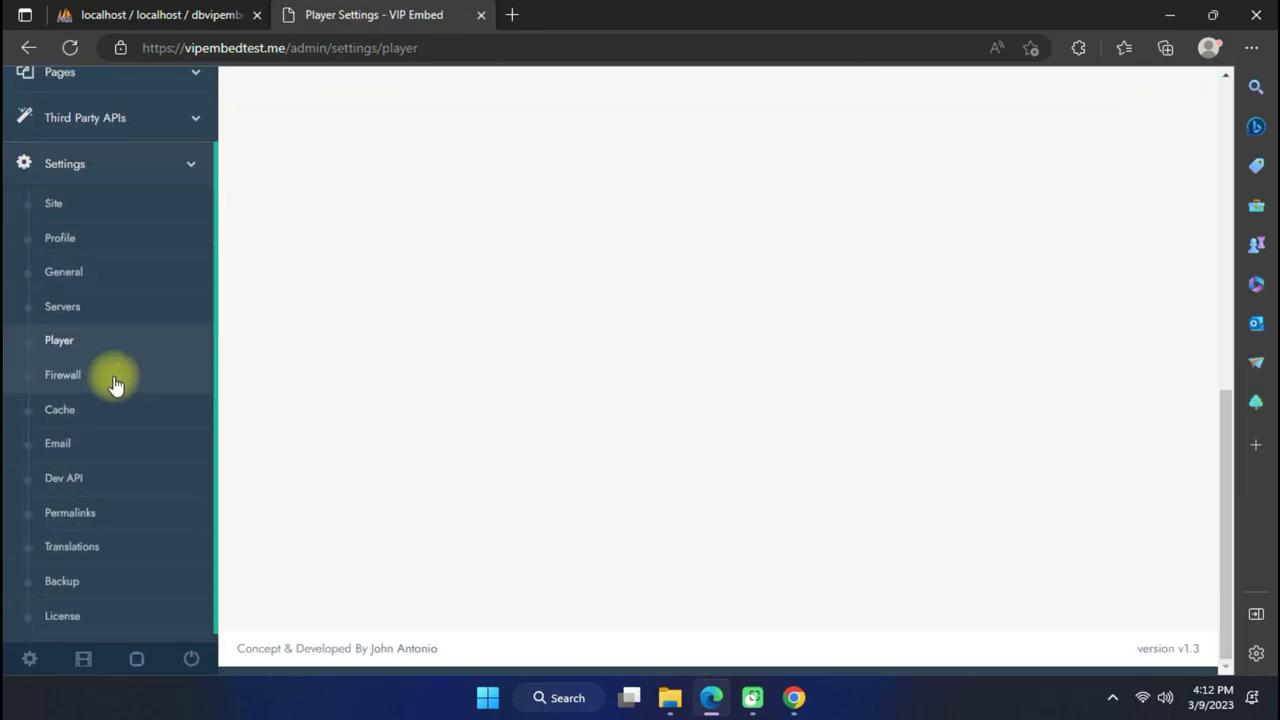
# Set the Firewall stream links, download links and API status check limits to 0 and save.
pyautogui.click(115, 384)
pyautogui.scroll(-3, 445, 270)
pyautogui.moveTo(480, 268); pyautogui.dragTo(393, 297)
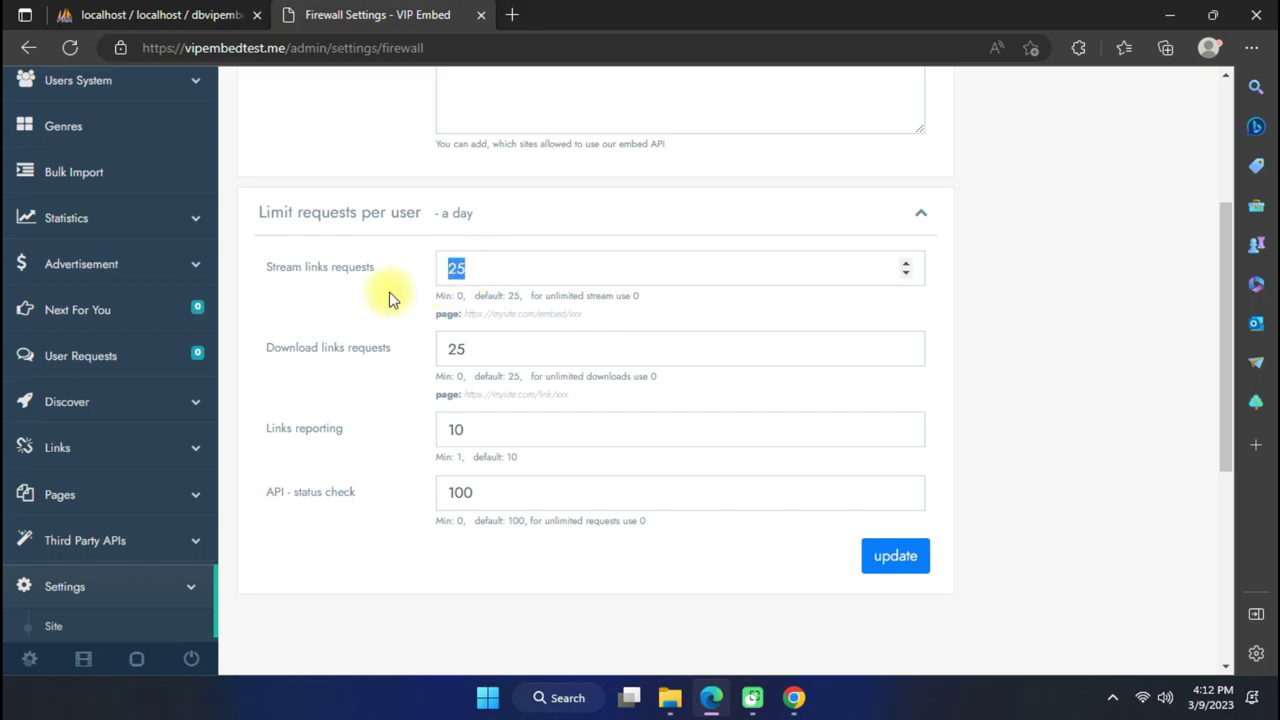
pyautogui.write('0')
pyautogui.moveTo(483, 348); pyautogui.dragTo(389, 354)
pyautogui.write('0')
pyautogui.moveTo(518, 493); pyautogui.dragTo(489, 494)
pyautogui.write('0')
pyautogui.click(886, 565)
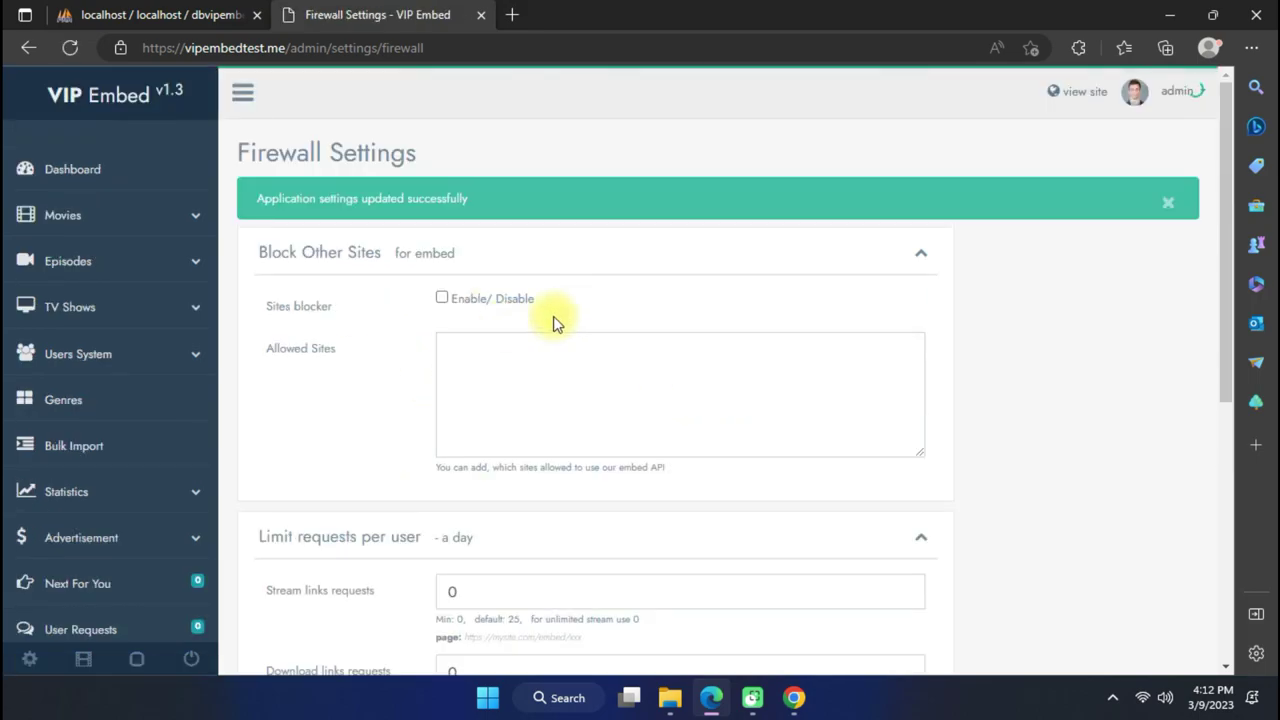
pyautogui.scroll(-8, 280, 333)
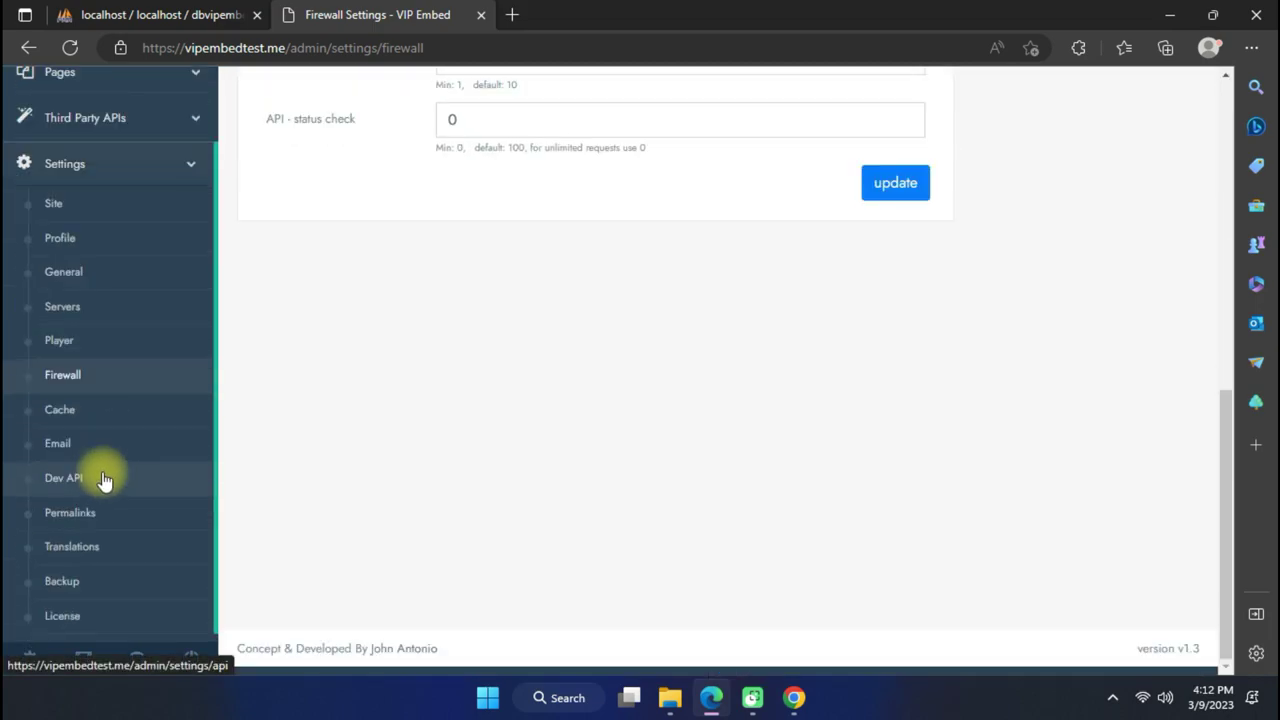
# Look through the Cache and Email settings pages without changes.
pyautogui.click(100, 424)
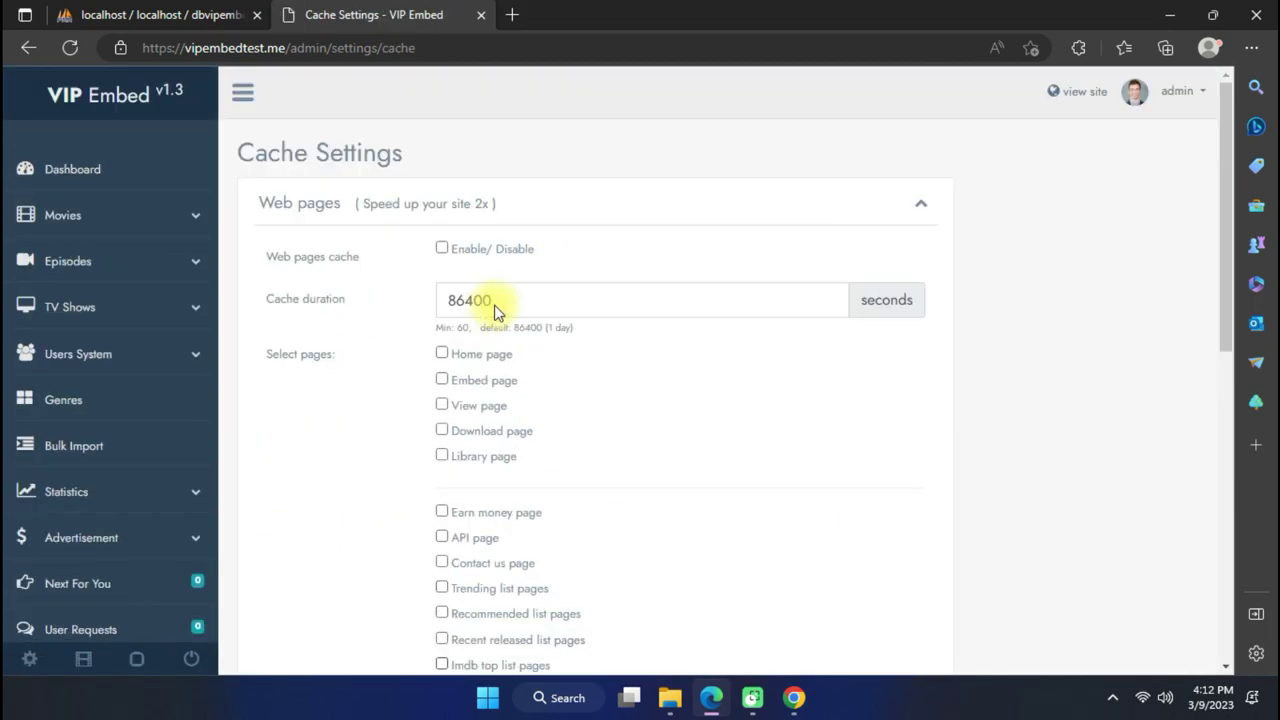
pyautogui.scroll(-1, 430, 332)
pyautogui.scroll(-10, 330, 332)
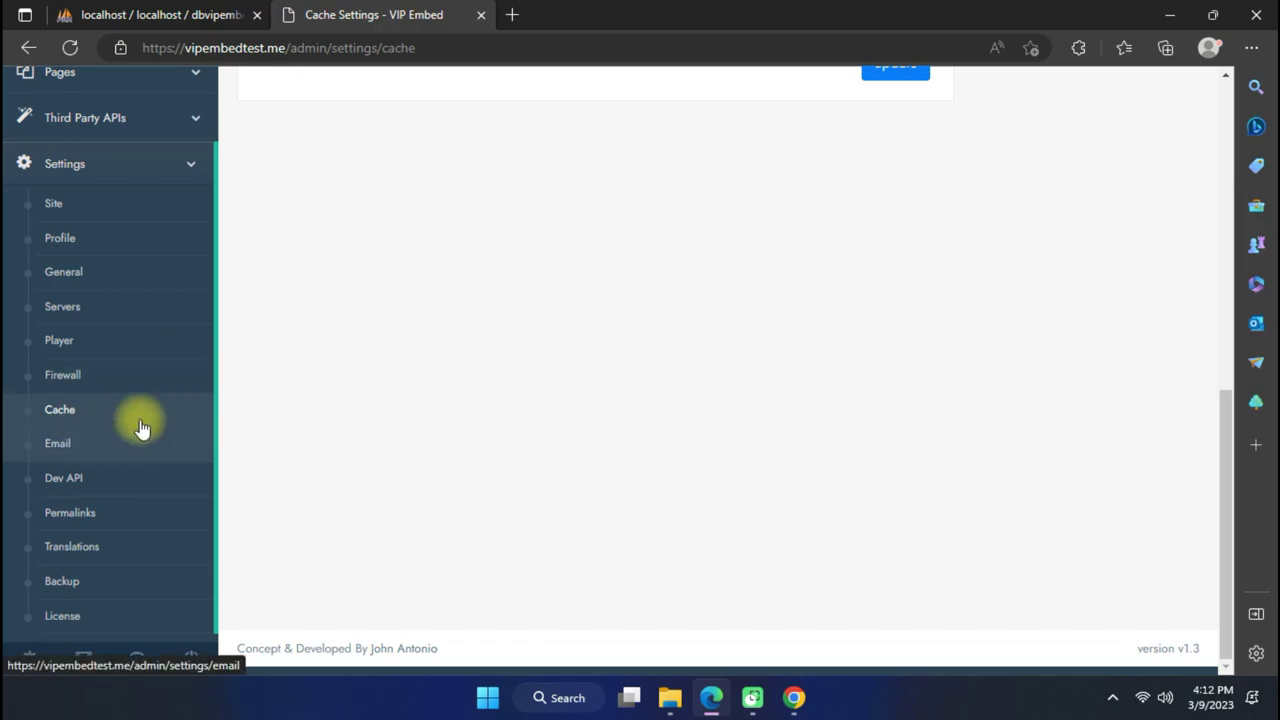
pyautogui.click(128, 457)
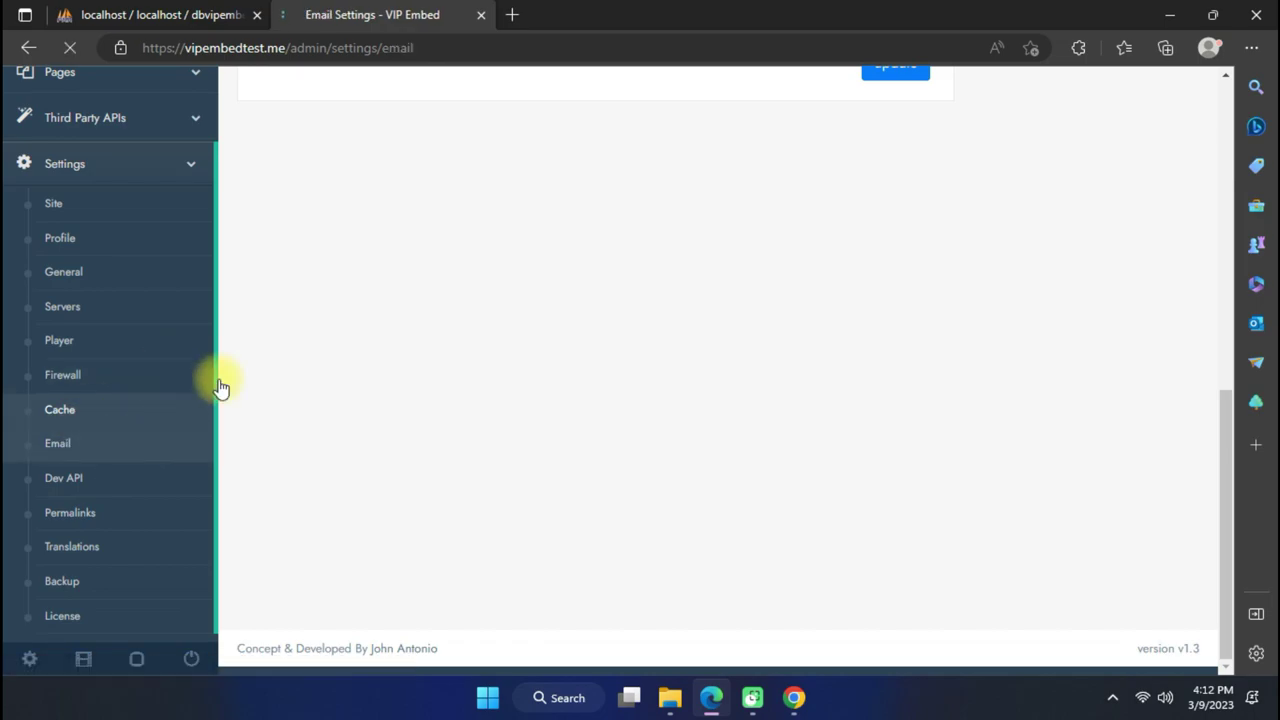
pyautogui.click(513, 211)
pyautogui.click(294, 237)
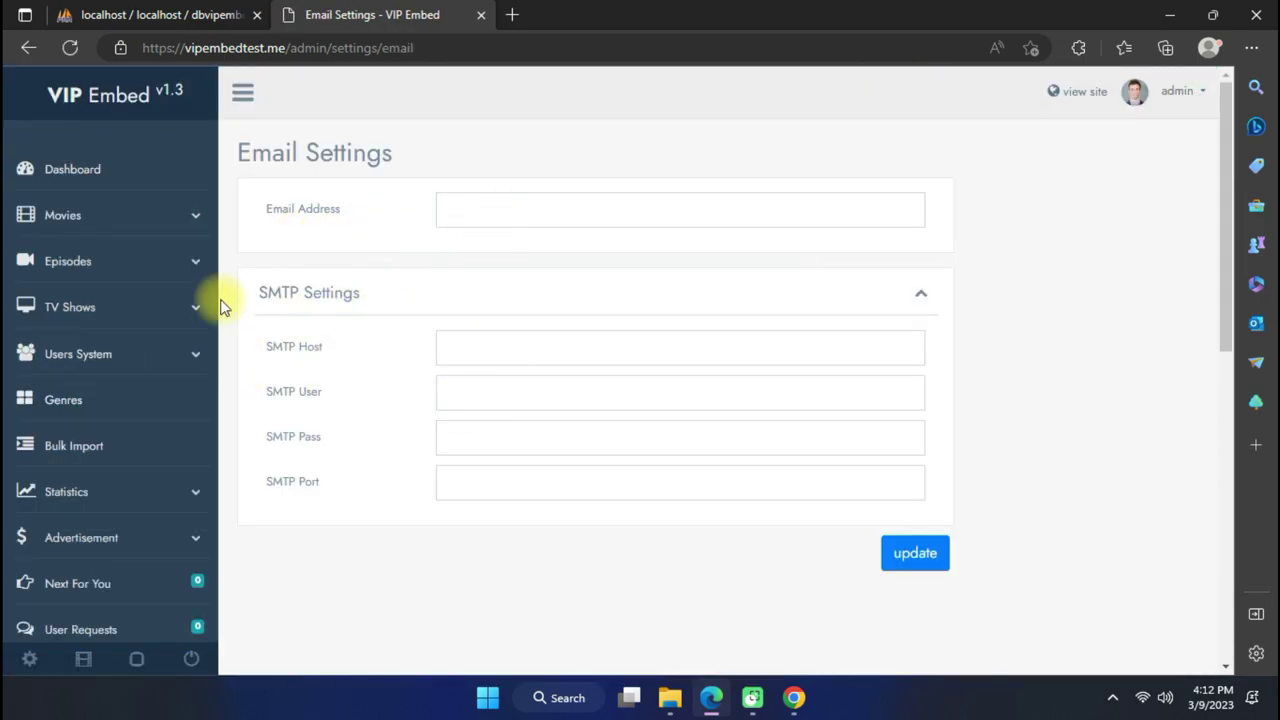
pyautogui.scroll(-10, 250, 330)
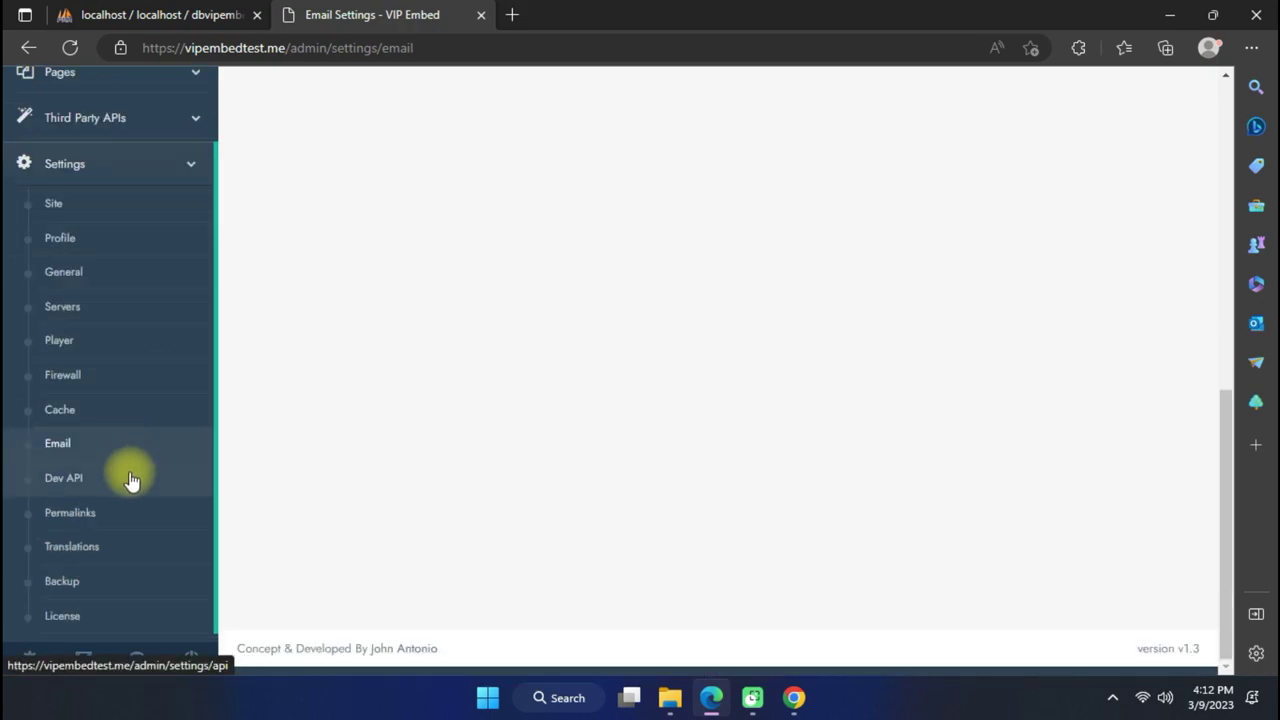
# Generate a new developer API key on the Dev API page and save it with the API enabled.
pyautogui.click(131, 480)
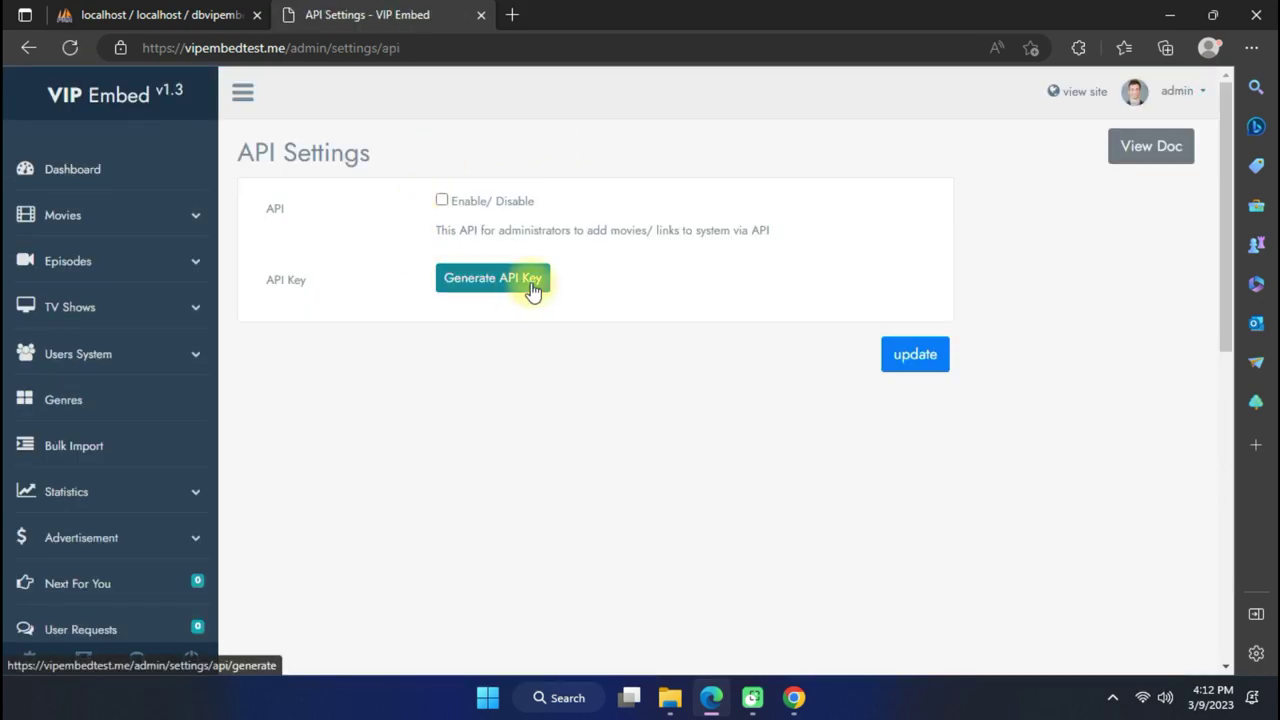
pyautogui.click(532, 289)
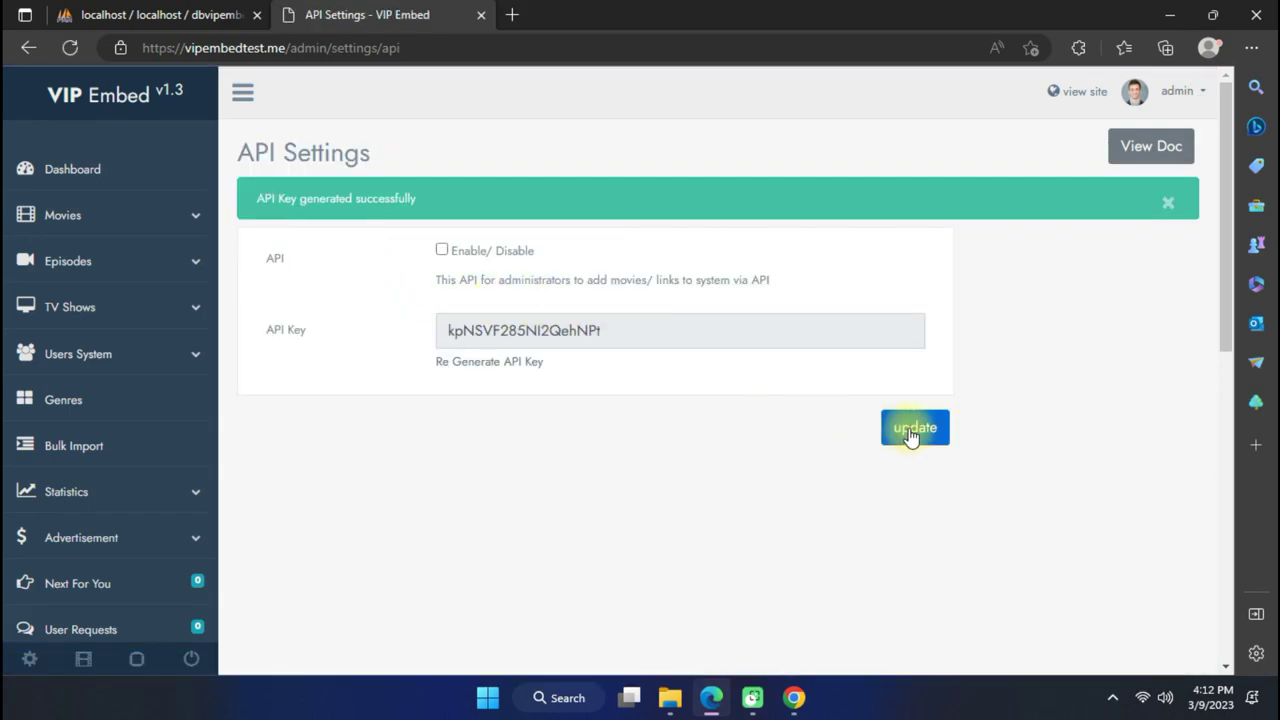
pyautogui.click(916, 438)
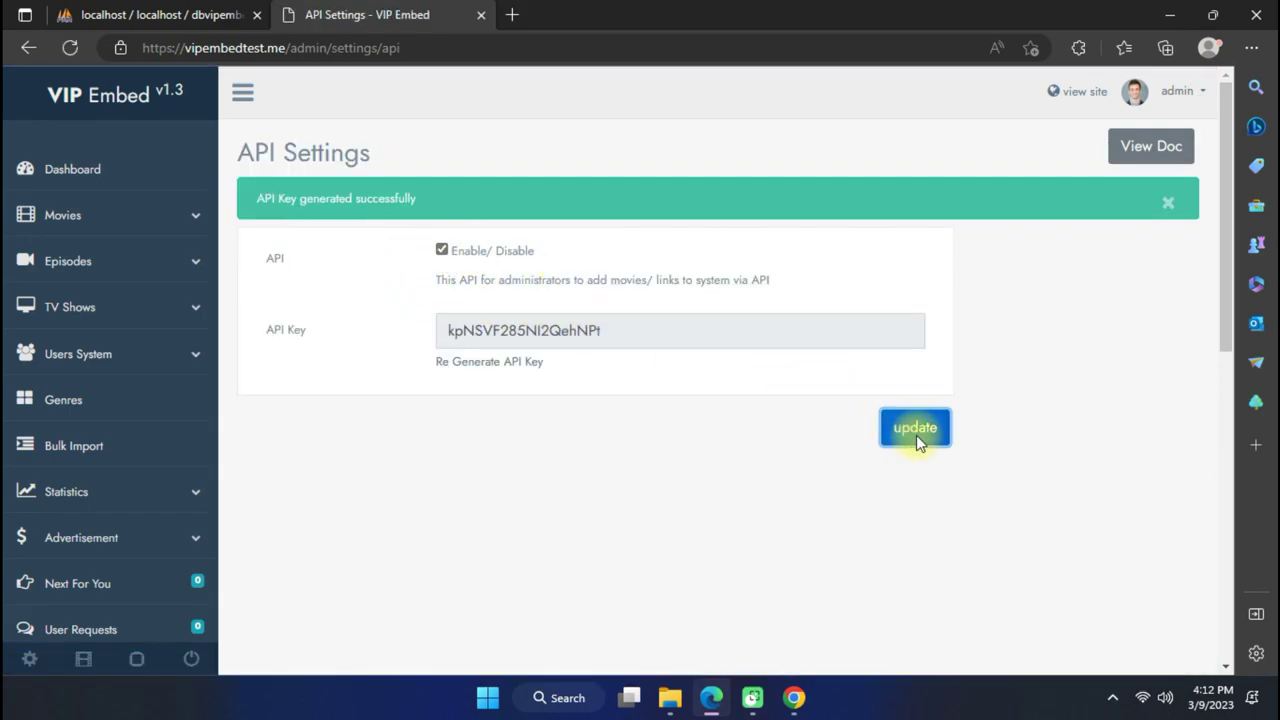
pyautogui.scroll(-3, 158, 318)
pyautogui.scroll(-4, 158, 318)
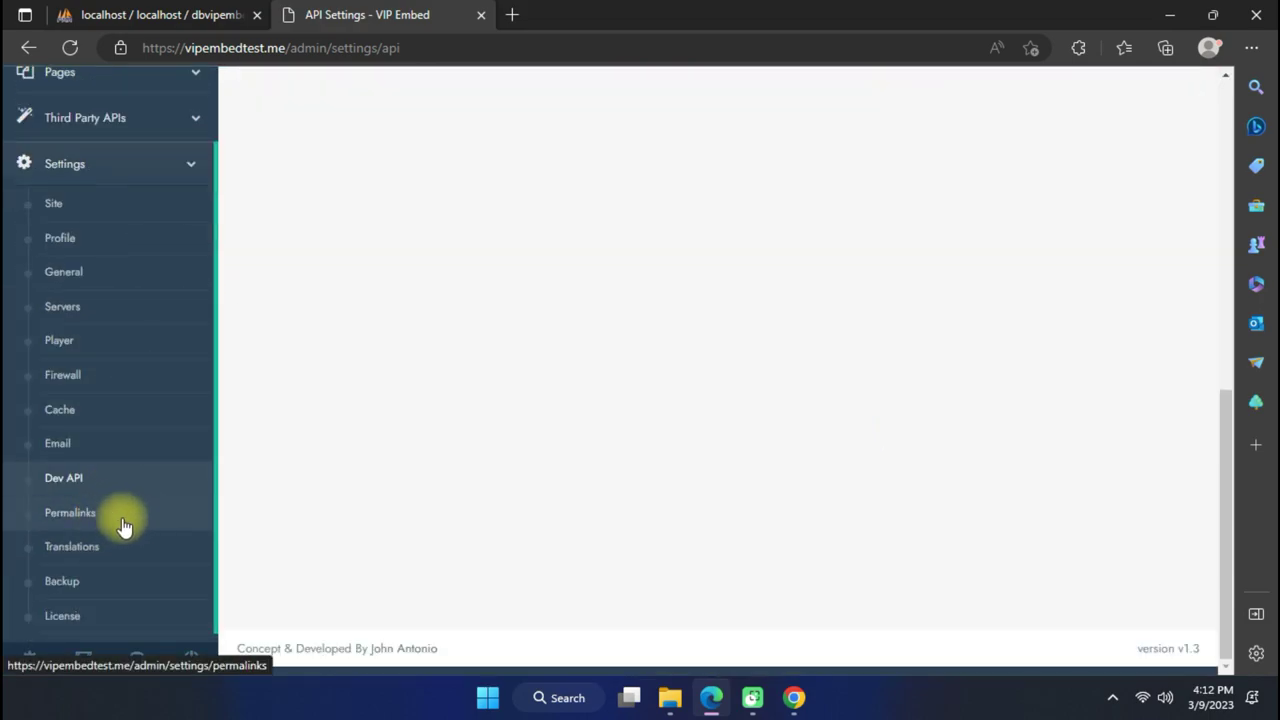
# Set the embed page permalink to Imdb Id, review the view, download, link and library slugs, and submit.
pyautogui.click(68, 535)
pyautogui.scroll(-3, 450, 305)
pyautogui.scroll(2, 469, 312)
pyautogui.scroll(1, 469, 312)
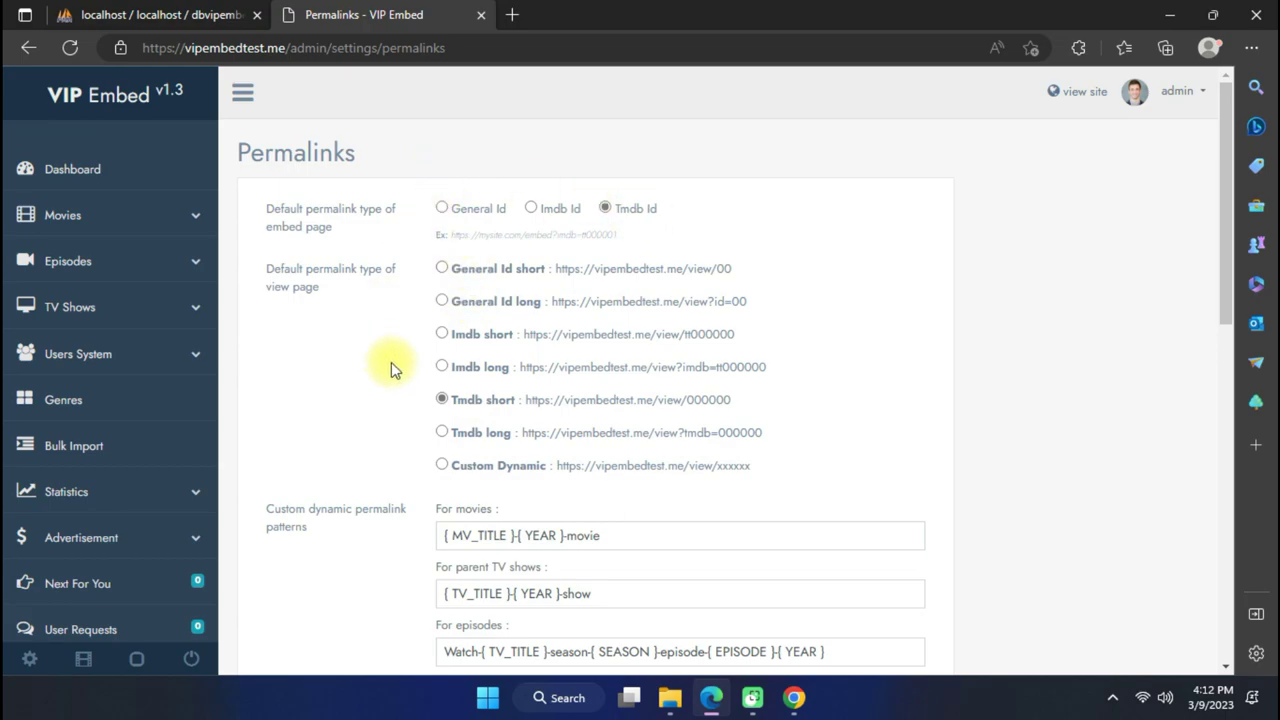
pyautogui.click(610, 211)
pyautogui.click(530, 209)
pyautogui.scroll(-8, 406, 374)
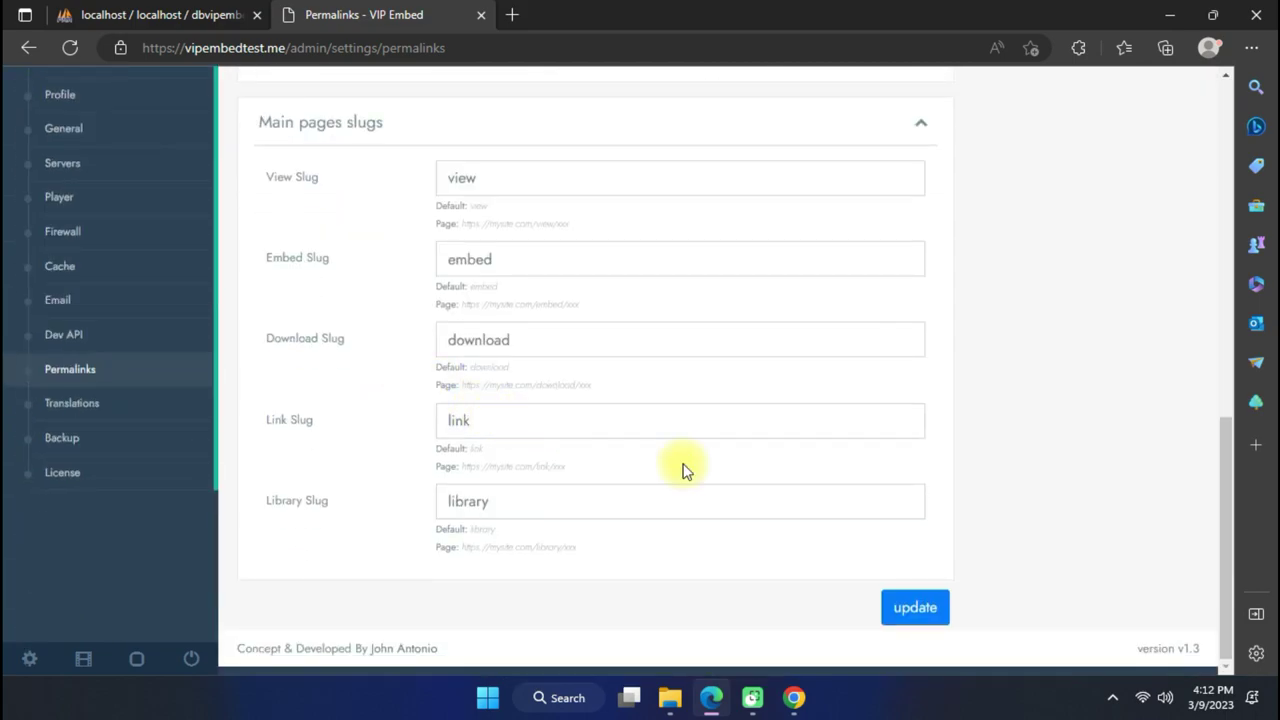
pyautogui.scroll(5, 726, 422)
pyautogui.scroll(-5, 726, 422)
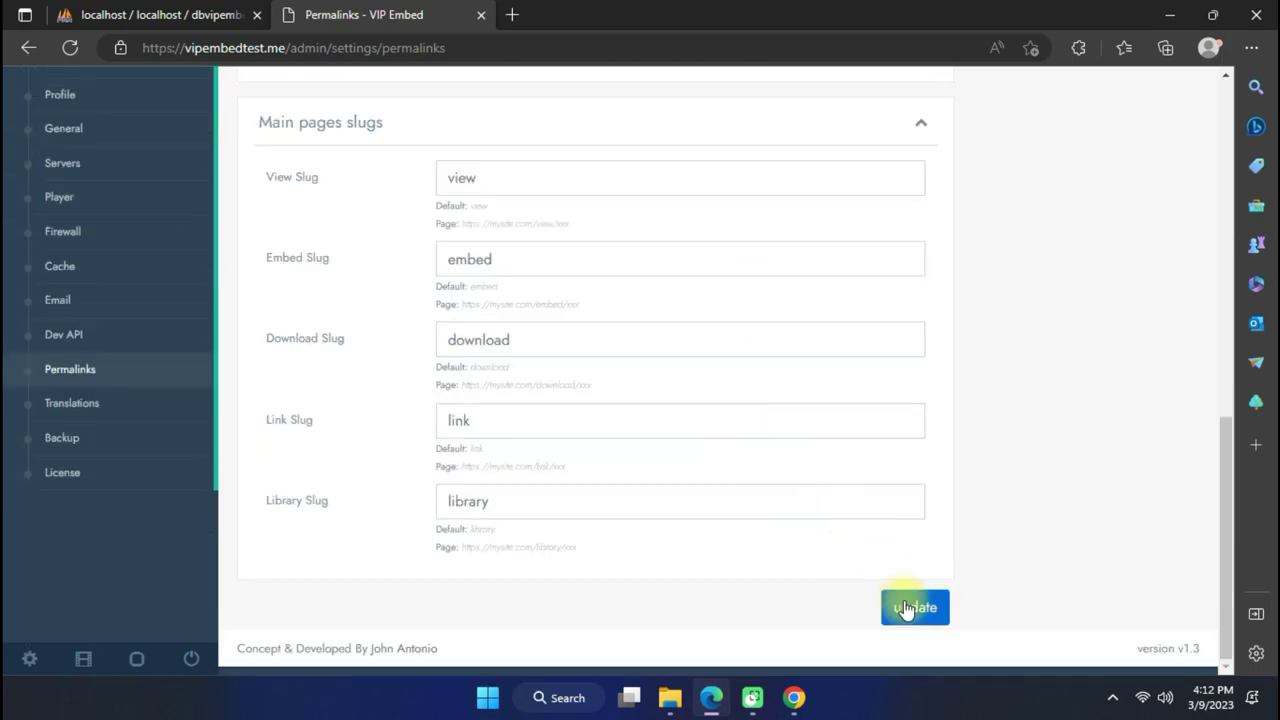
pyautogui.scroll(-10, 135, 350)
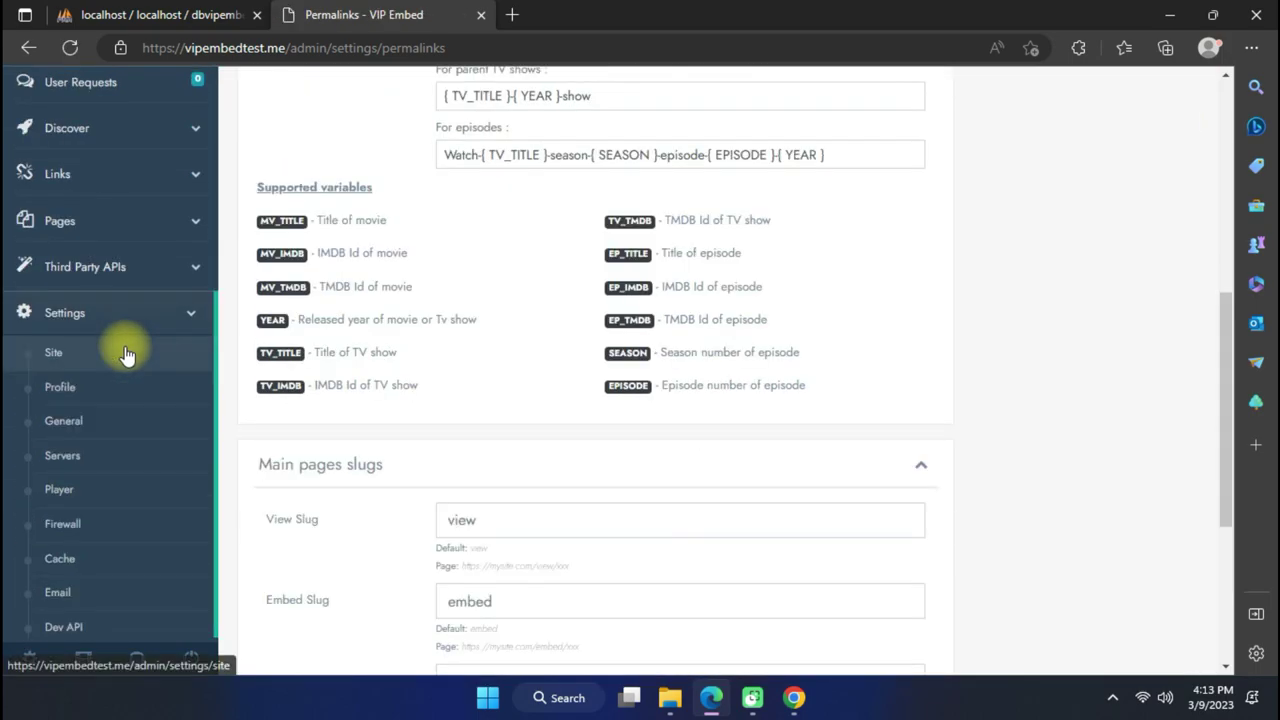
# Open the Translations settings and tick the additional language checkboxes.
pyautogui.click(151, 430)
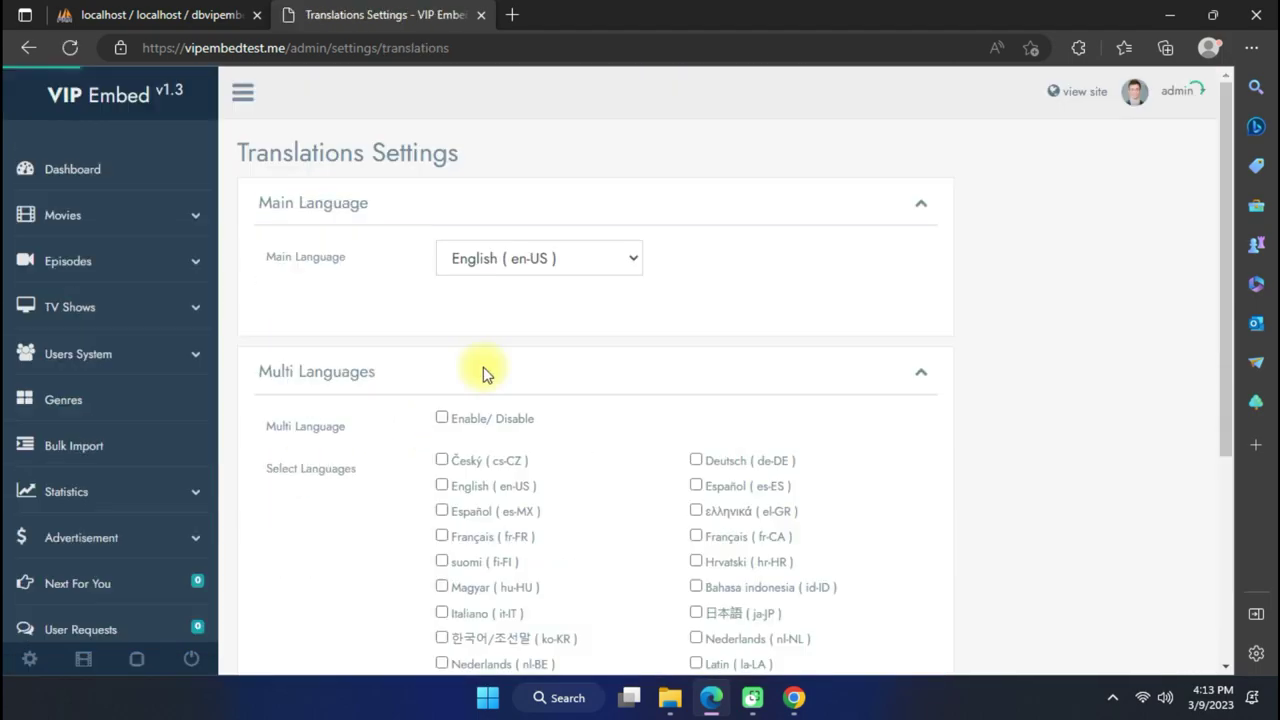
pyautogui.scroll(-3, 480, 370)
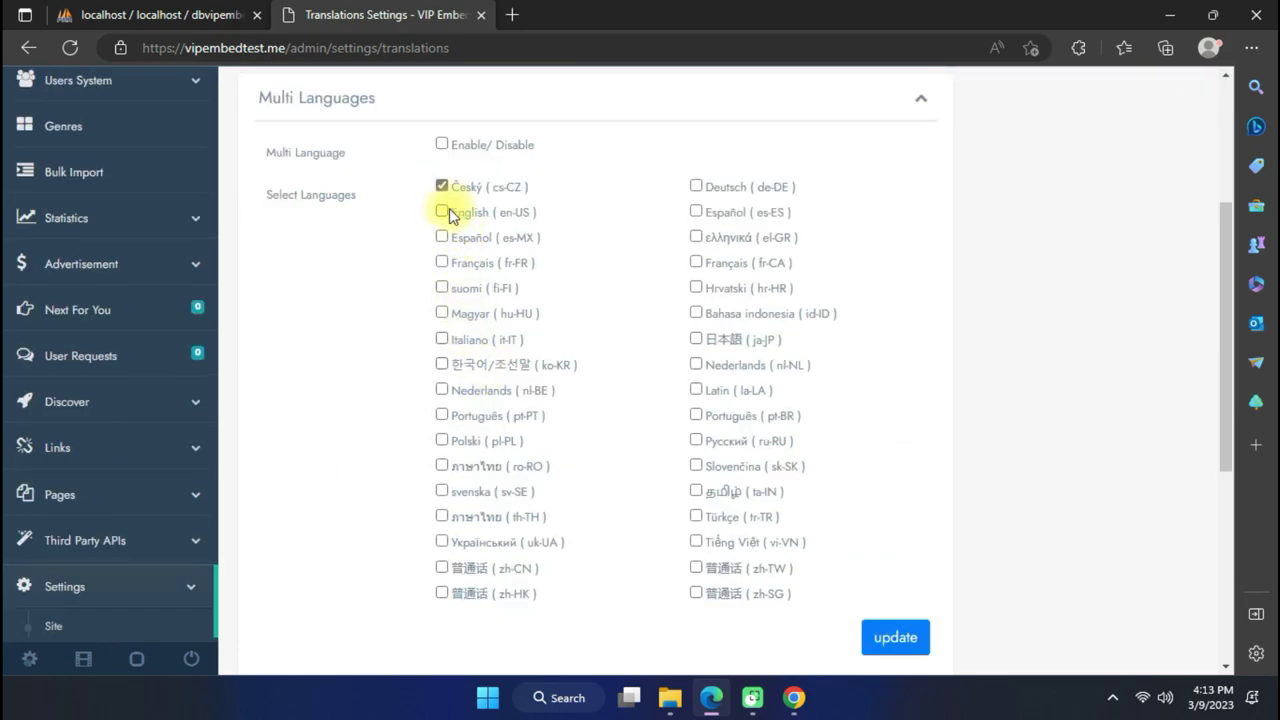
pyautogui.click(442, 339)
pyautogui.click(442, 364)
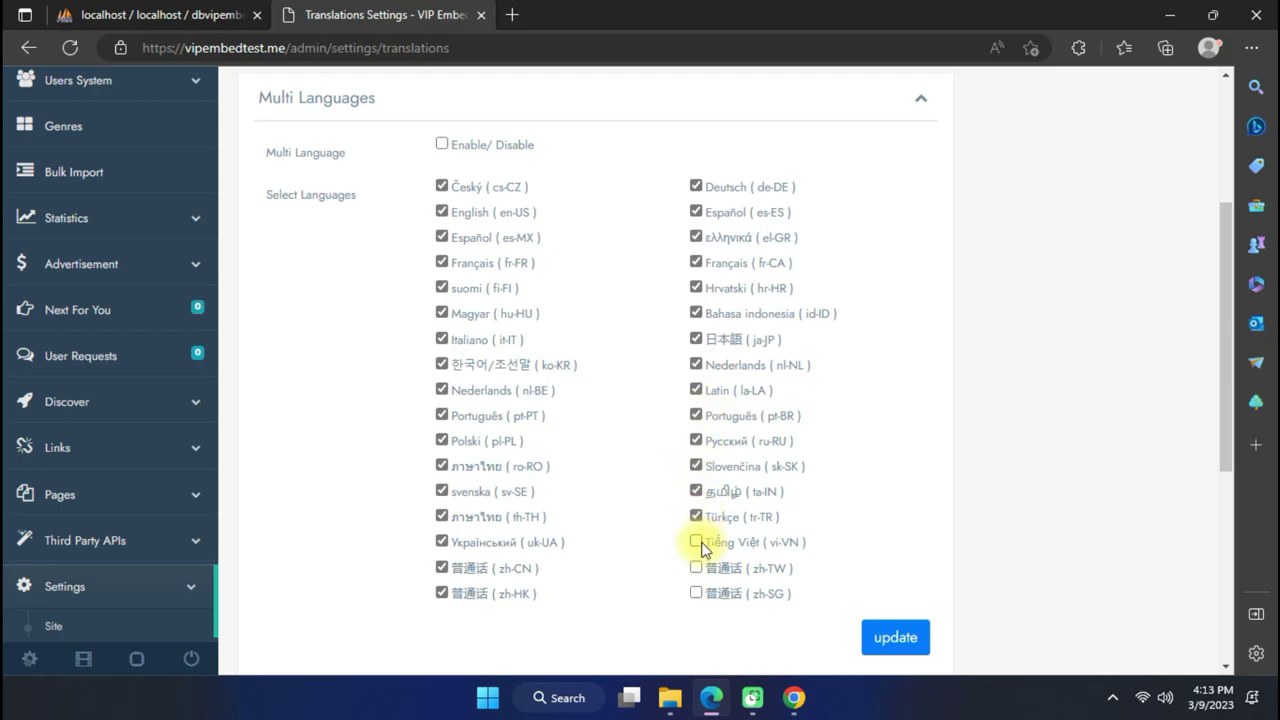
# Keep English (en-US) as the main language and save the translation settings.
pyautogui.scroll(3, 637, 423)
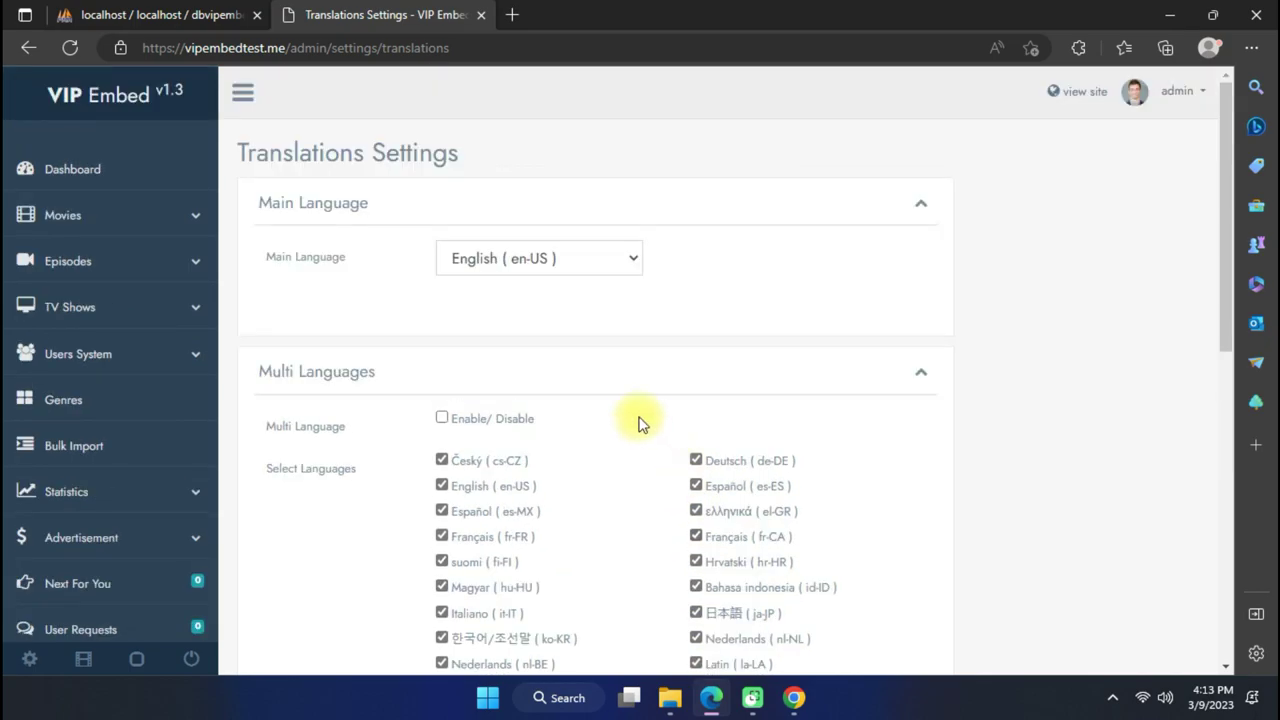
pyautogui.click(525, 258)
pyautogui.click(611, 322)
pyautogui.scroll(-5, 611, 320)
pyautogui.click(887, 381)
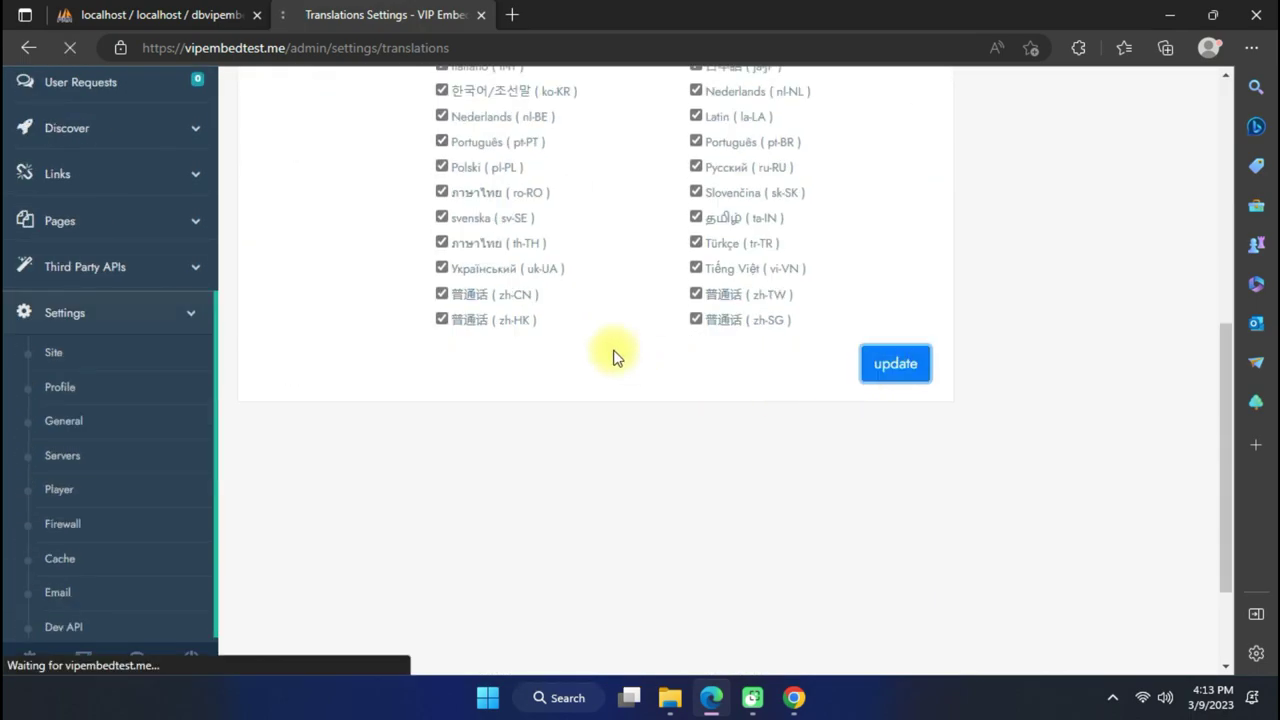
# Save the translation settings a second time to confirm them.
pyautogui.scroll(-5, 250, 390)
pyautogui.scroll(-3, 186, 386)
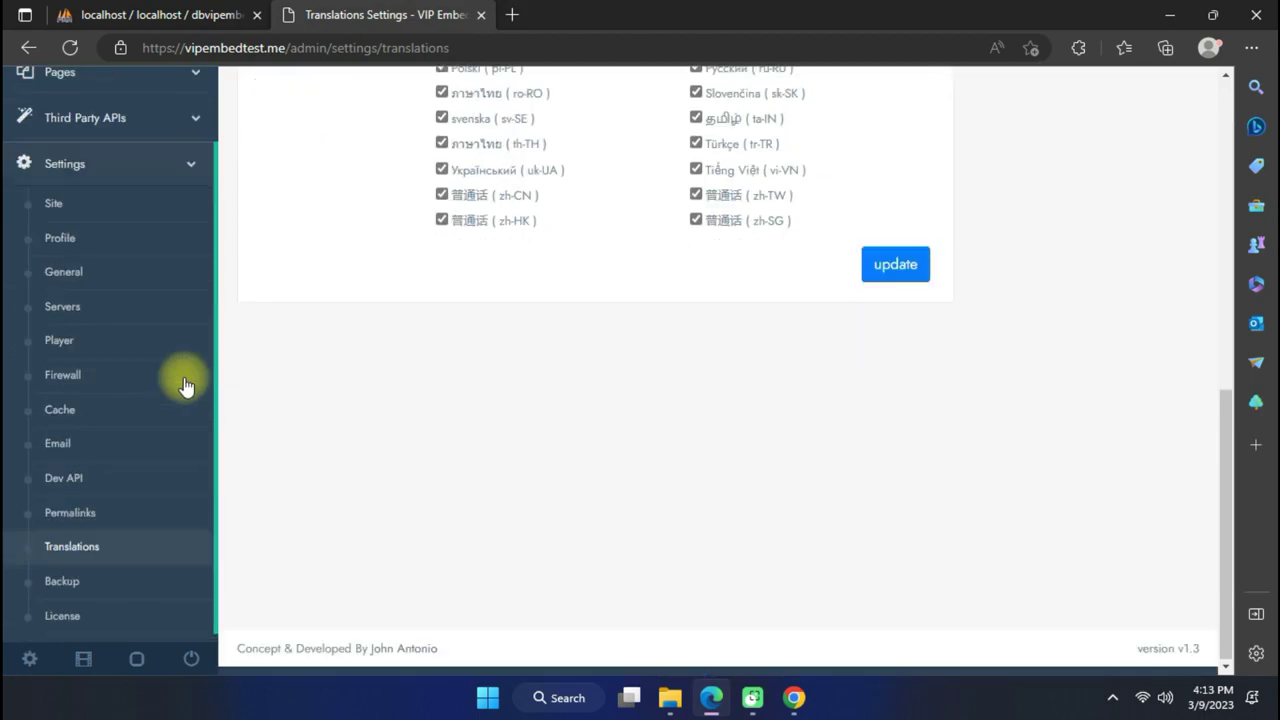
pyautogui.scroll(4, 106, 491)
pyautogui.scroll(3, 650, 395)
pyautogui.scroll(-2, 714, 491)
pyautogui.scroll(2, 509, 371)
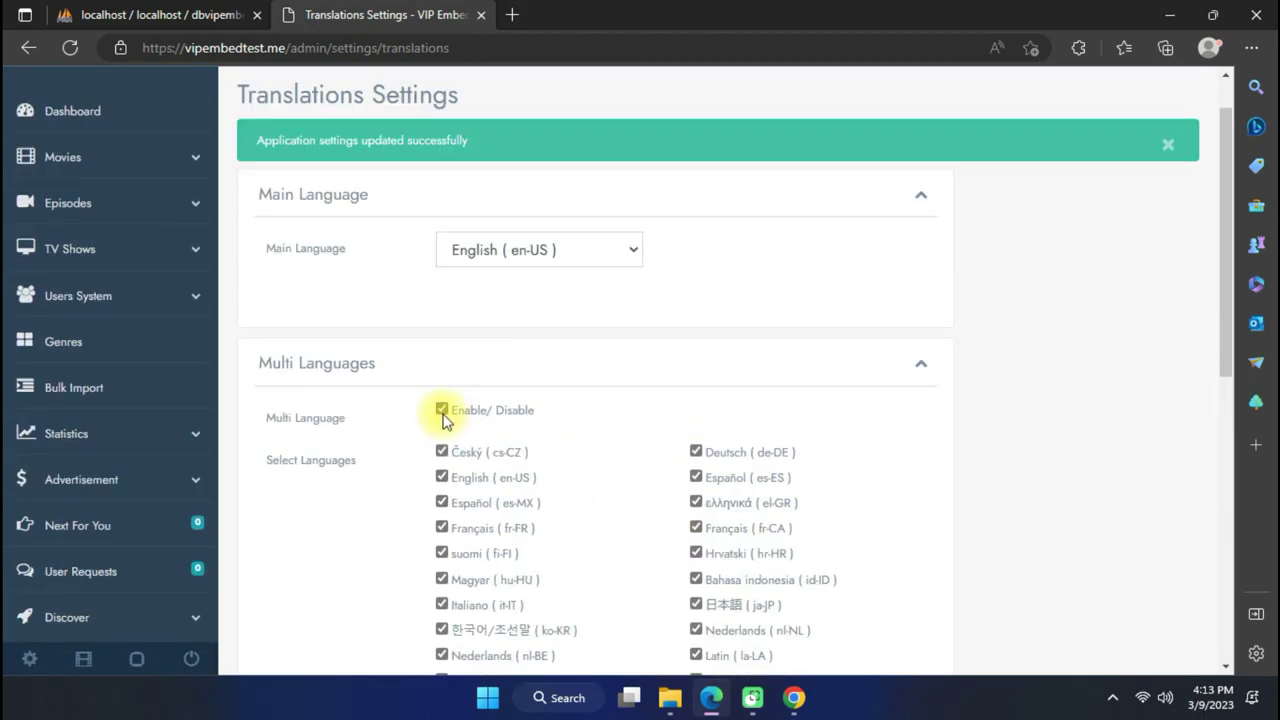
pyautogui.scroll(-4, 586, 421)
pyautogui.click(900, 455)
pyautogui.scroll(2, 552, 406)
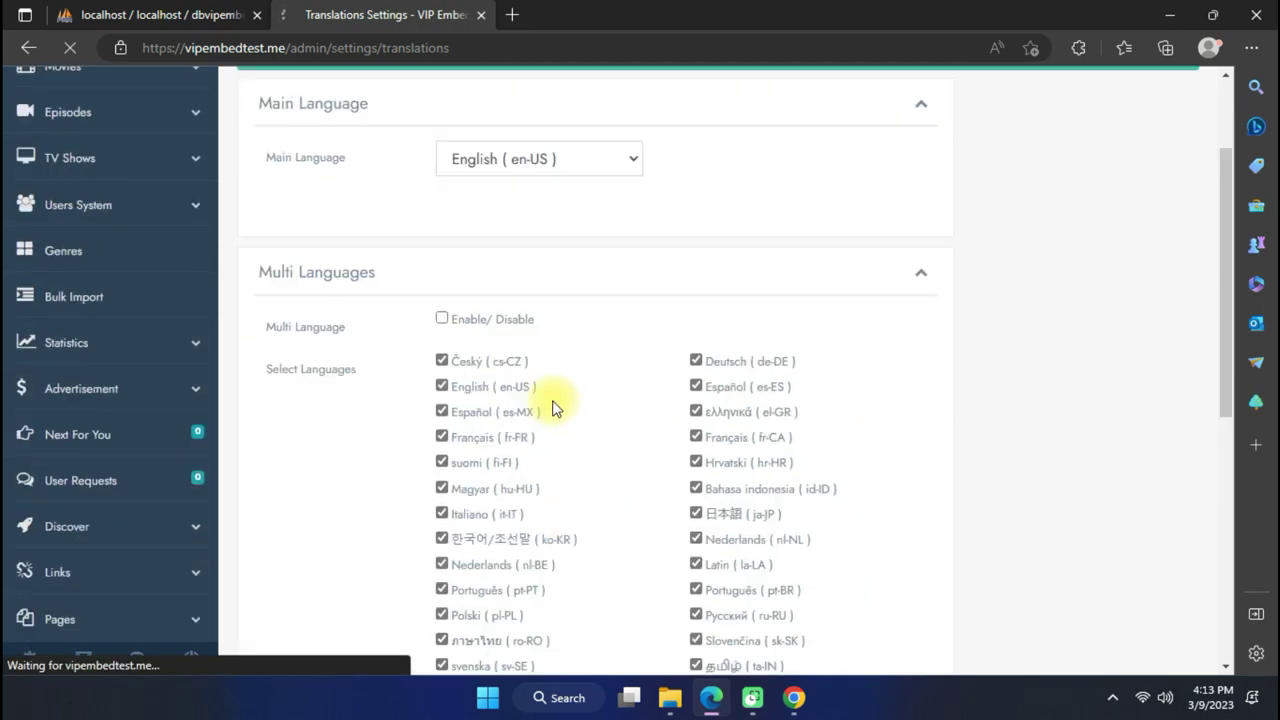
pyautogui.scroll(-5, 166, 266)
pyautogui.scroll(5, 200, 257)
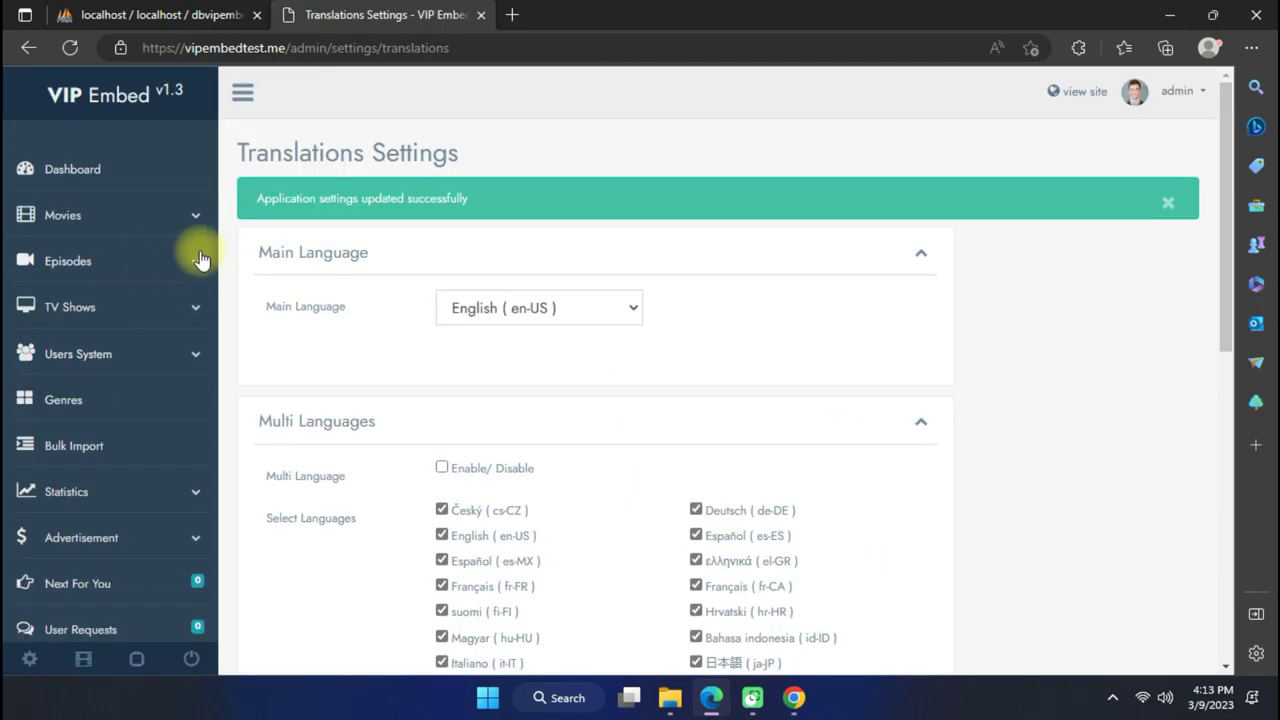
pyautogui.click(138, 222)
# Start a new movie and pick The Batman (2022) from the TMDB suggestions.
pyautogui.click(130, 264)
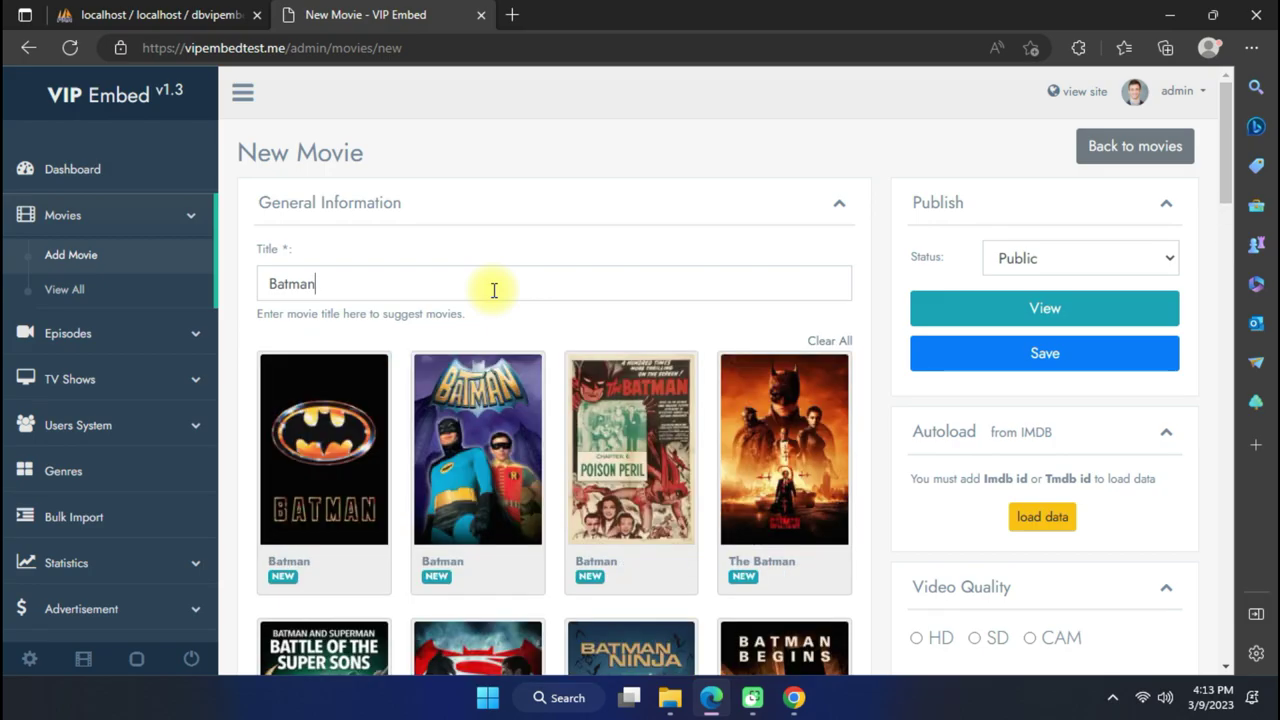
pyautogui.scroll(-4, 737, 311)
pyautogui.scroll(3, 877, 289)
pyautogui.scroll(-9, 877, 289)
pyautogui.scroll(8, 704, 350)
pyautogui.scroll(-2, 703, 309)
pyautogui.scroll(2, 503, 337)
pyautogui.scroll(1, 532, 334)
pyautogui.scroll(-4, 320, 330)
pyautogui.scroll(3, 171, 290)
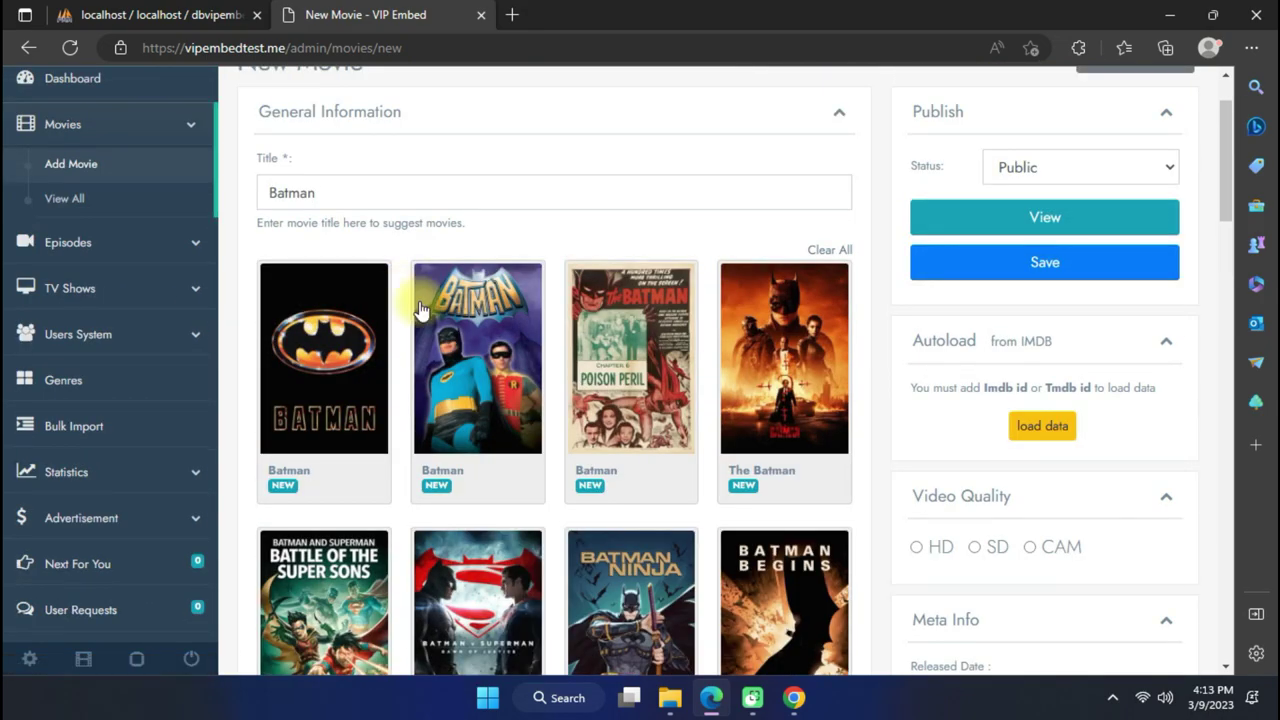
pyautogui.click(783, 362)
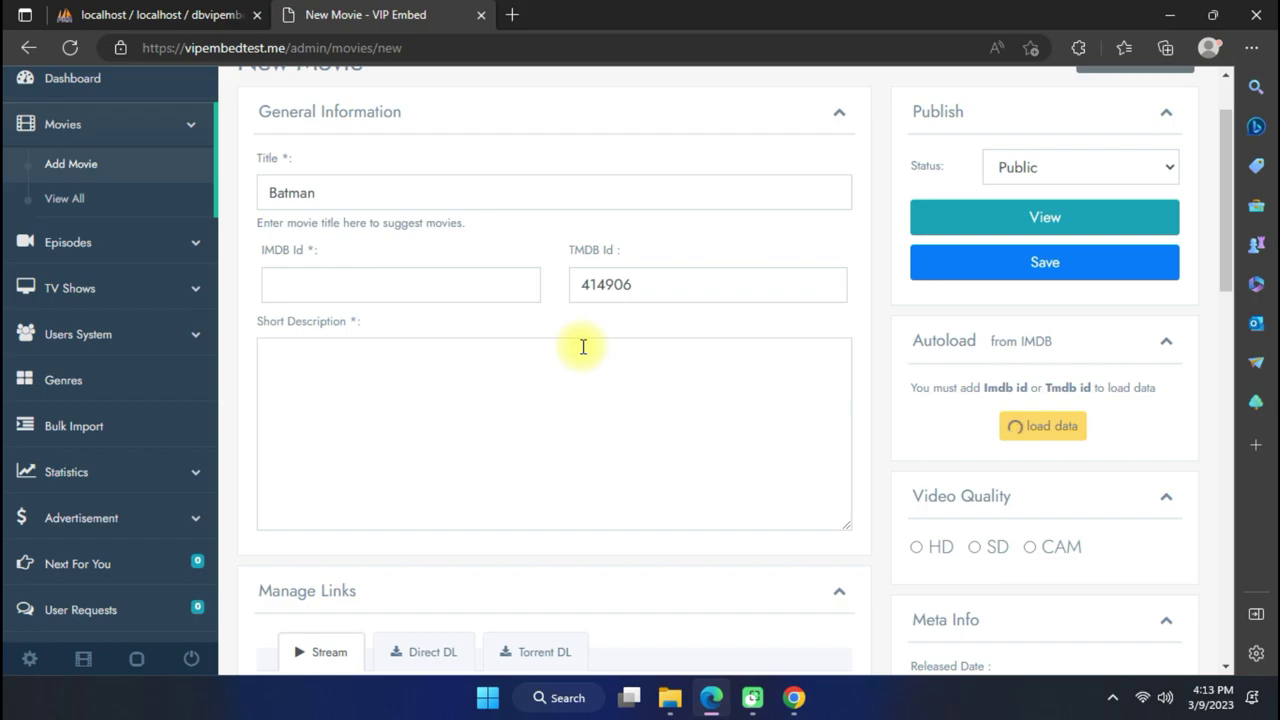
# Set The Batman's quality to HD and save the movie.
pyautogui.scroll(-7, 518, 354)
pyautogui.scroll(8, 518, 354)
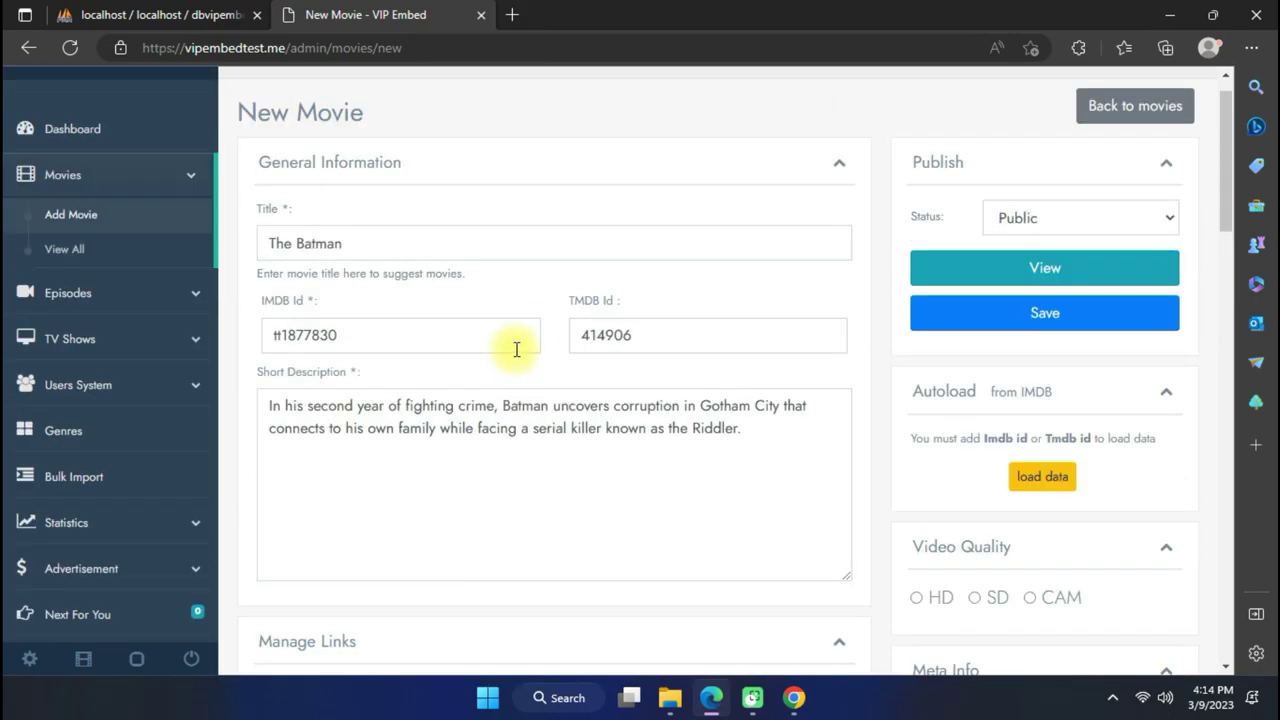
pyautogui.scroll(-5, 729, 314)
pyautogui.scroll(6, 720, 320)
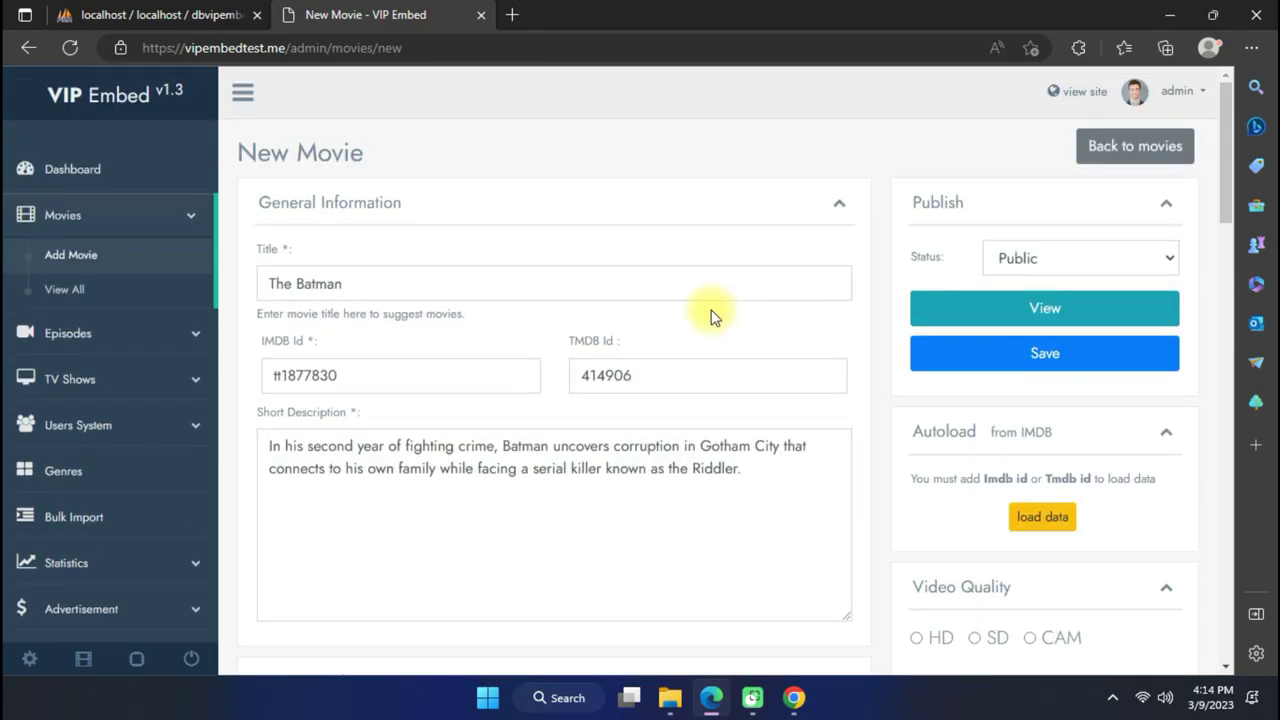
pyautogui.scroll(-10, 520, 376)
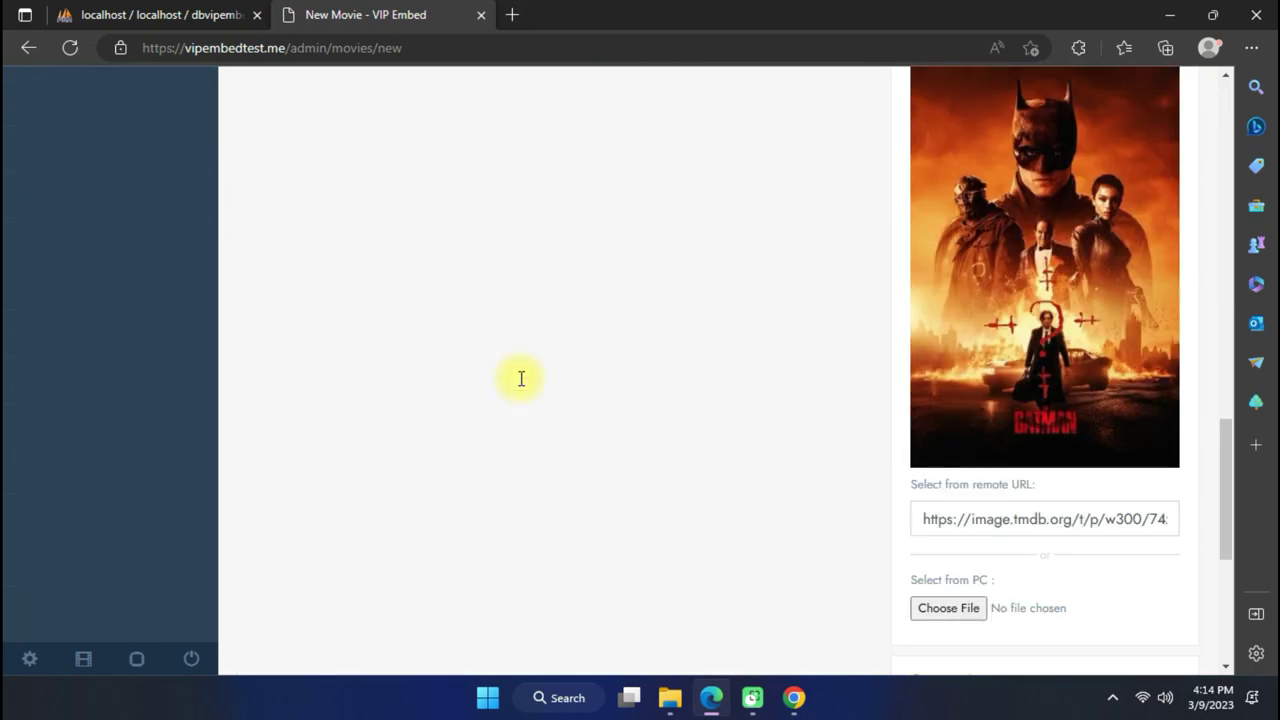
pyautogui.scroll(10, 521, 378)
pyautogui.scroll(-4, 877, 364)
pyautogui.click(915, 274)
pyautogui.click(940, 278)
pyautogui.scroll(5, 857, 337)
pyautogui.click(1014, 354)
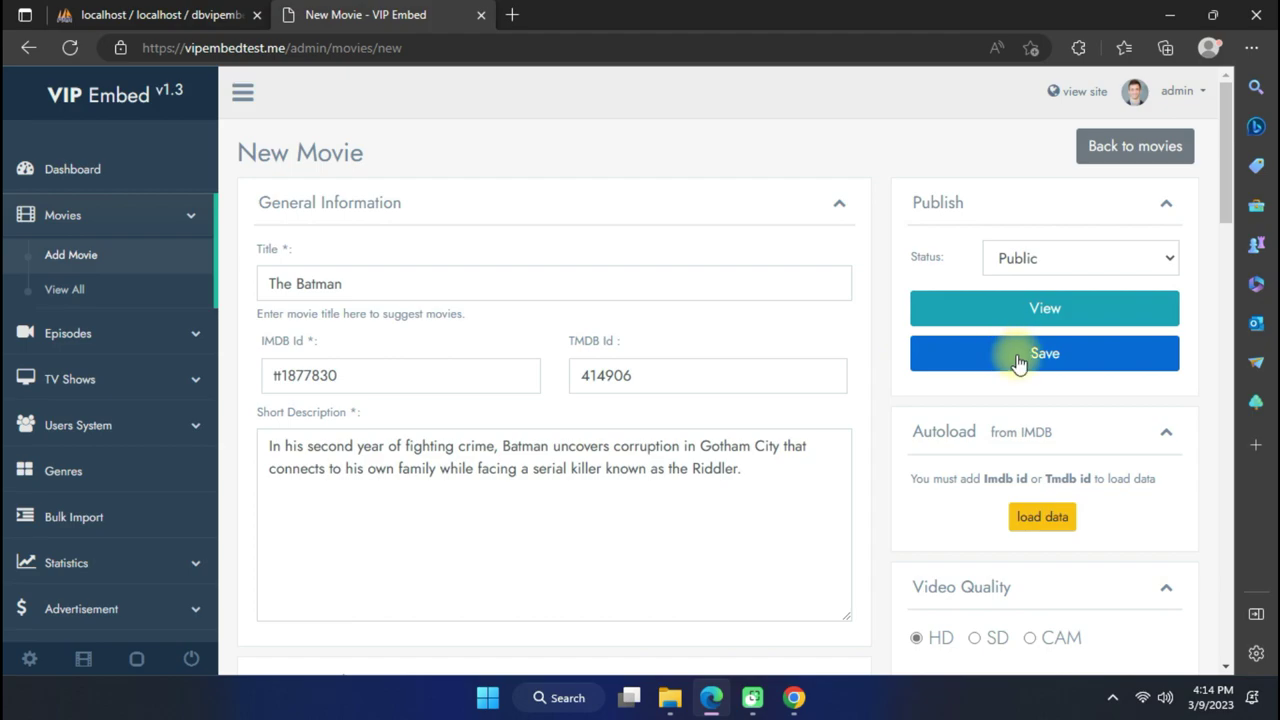
pyautogui.scroll(-5, 414, 330)
pyautogui.scroll(5, 414, 330)
pyautogui.scroll(-3, 500, 486)
pyautogui.scroll(3, 480, 431)
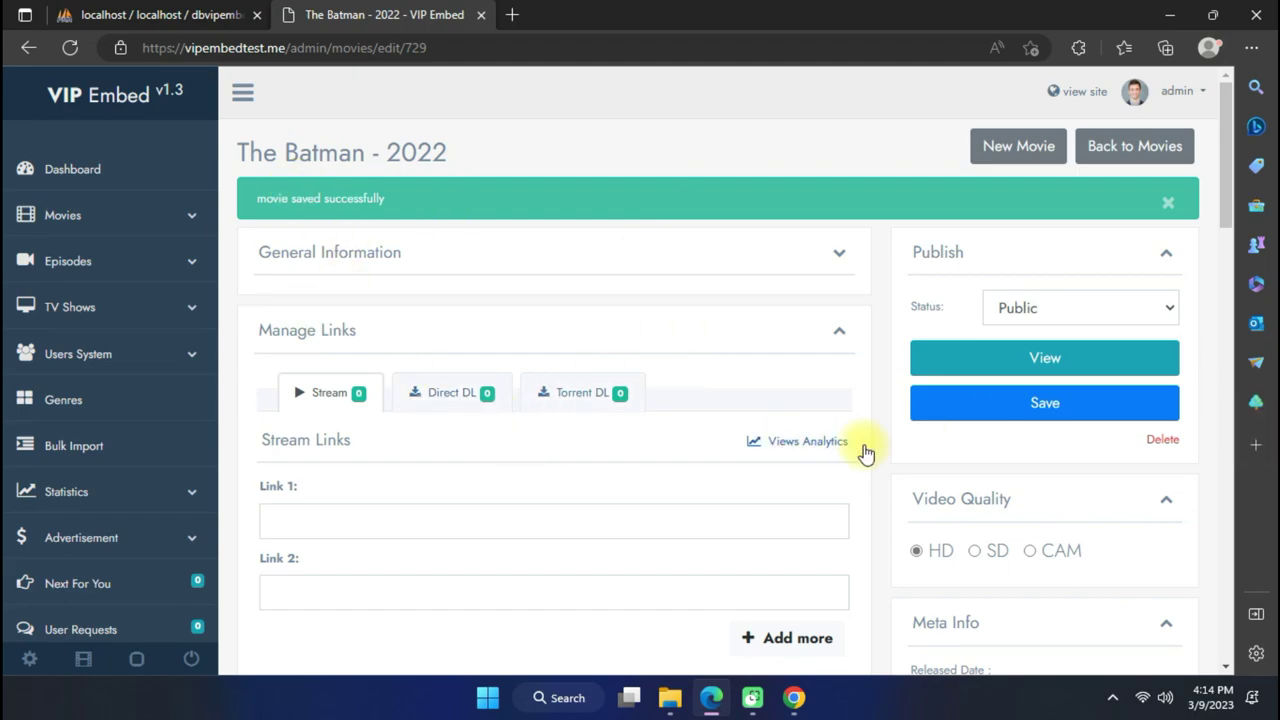
pyautogui.click(1031, 356)
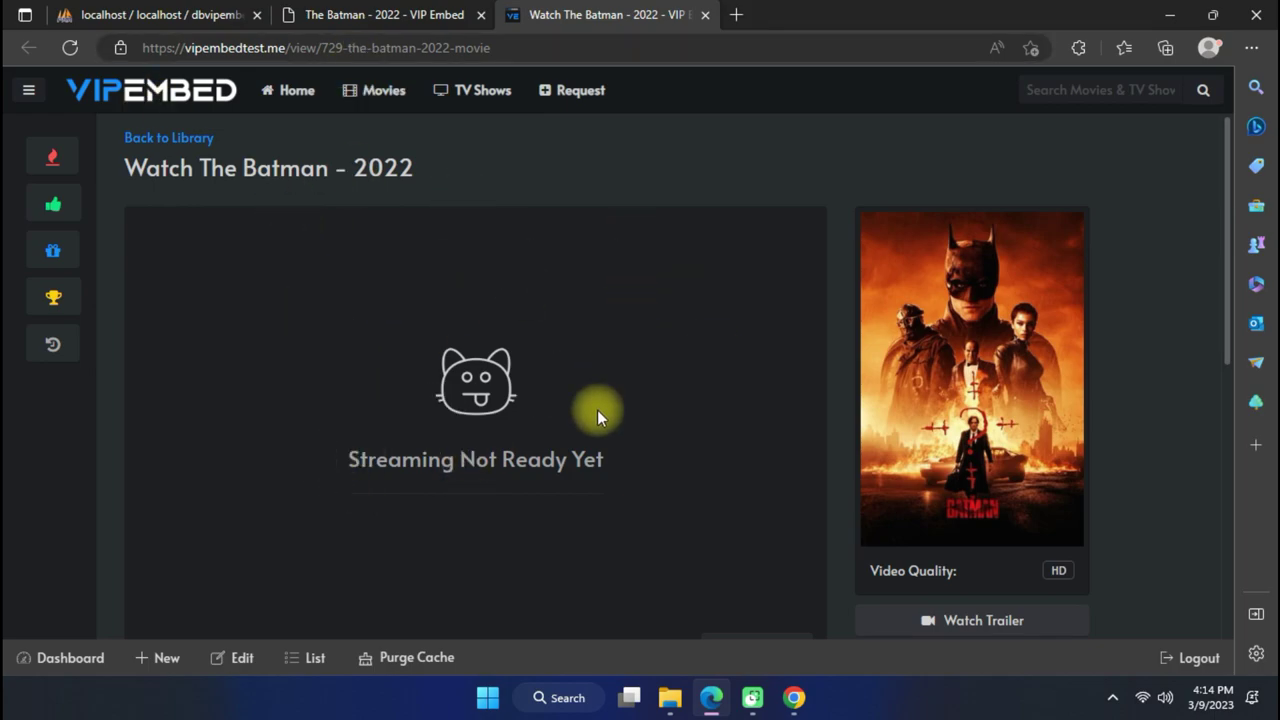
pyautogui.click(705, 15)
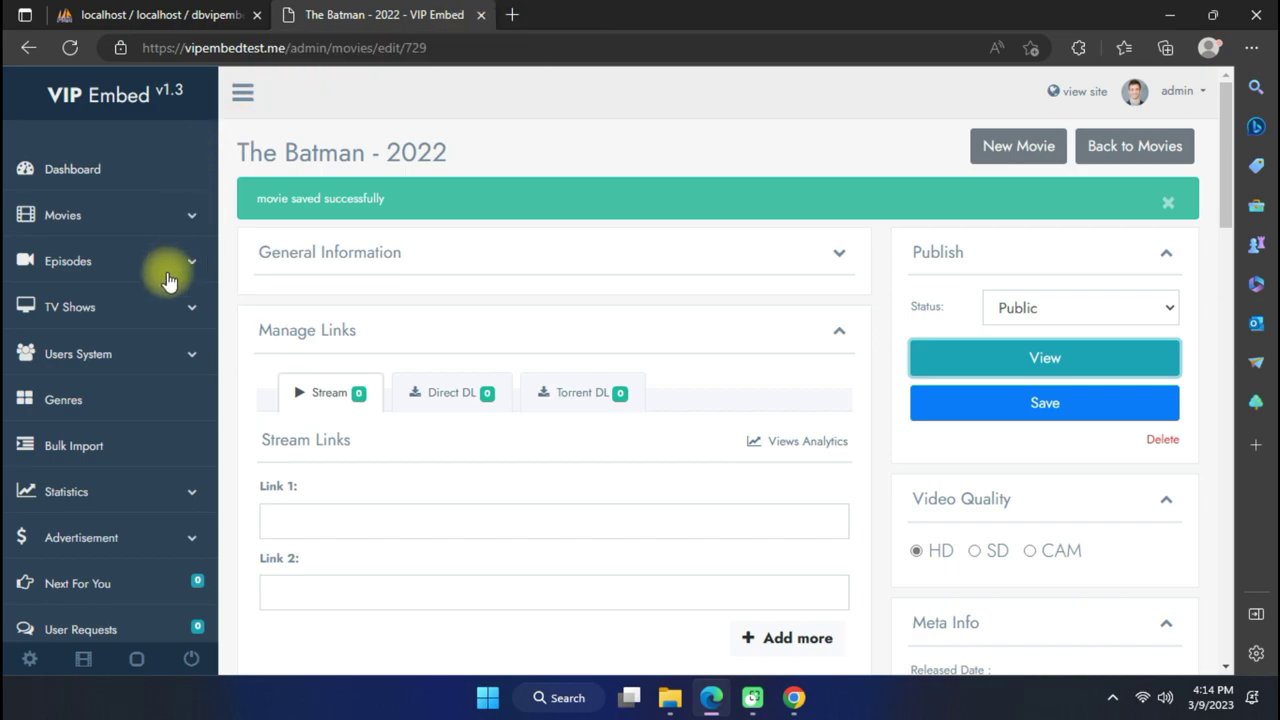
pyautogui.scroll(-3, 150, 300)
pyautogui.scroll(2, 140, 260)
pyautogui.scroll(-1, 115, 315)
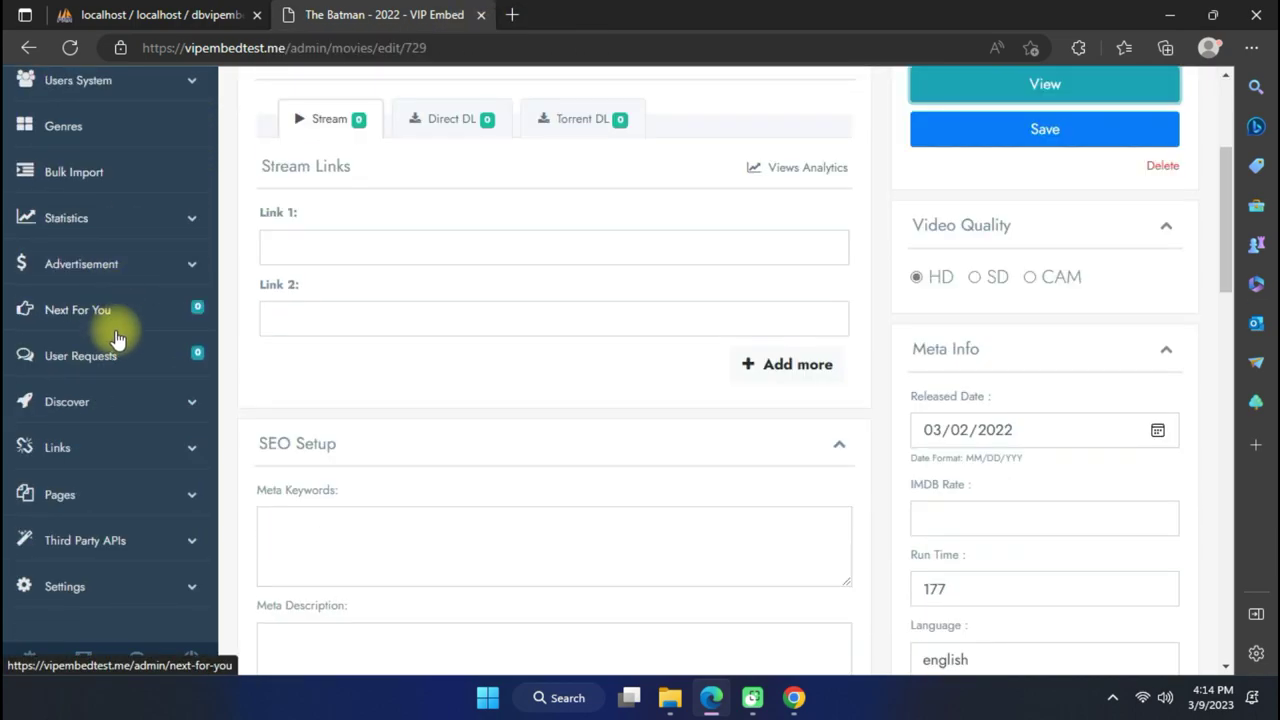
pyautogui.scroll(-1, 115, 335)
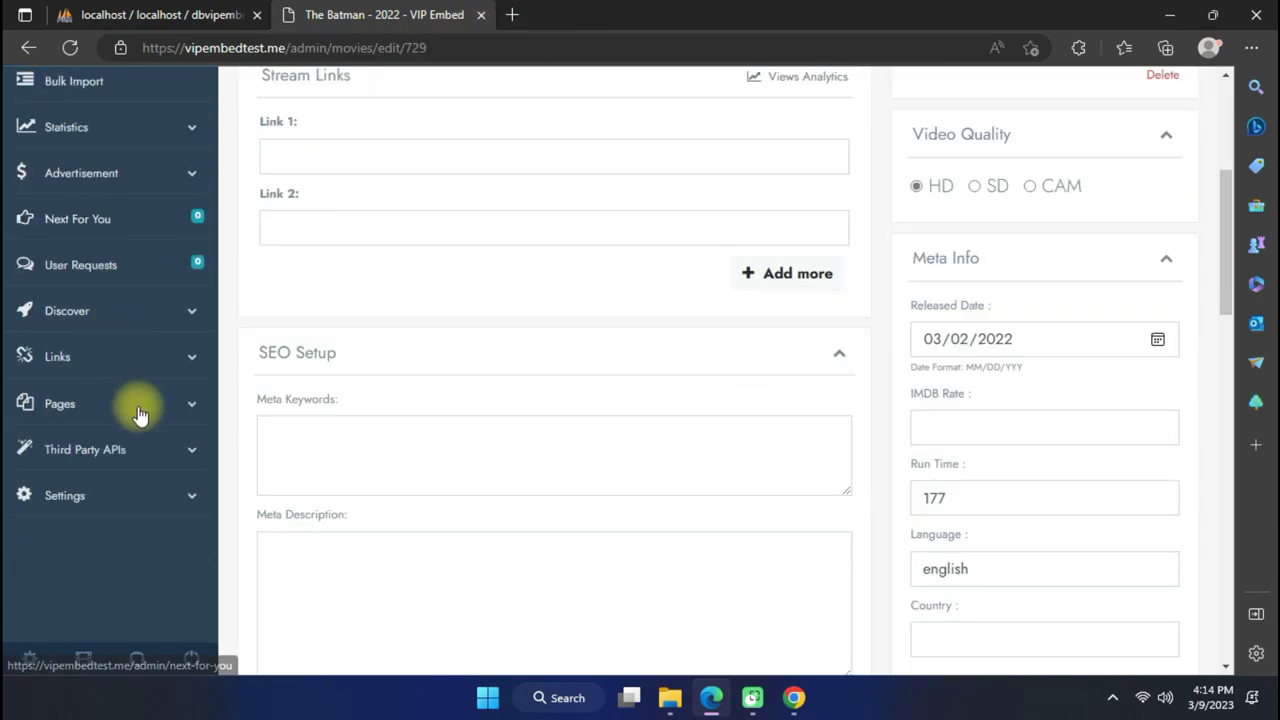
# Open the Third Party APIs list via View All in the sidebar.
pyautogui.click(142, 450)
pyautogui.scroll(-2, 138, 395)
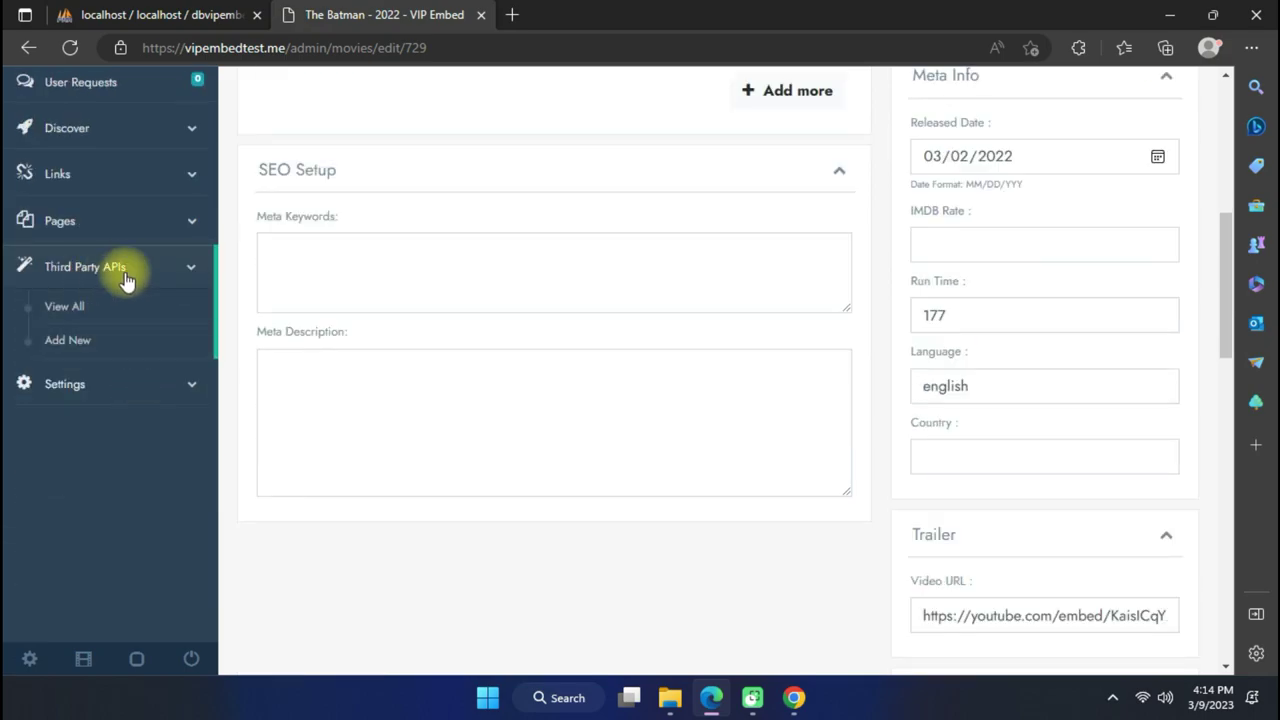
pyautogui.click(96, 308)
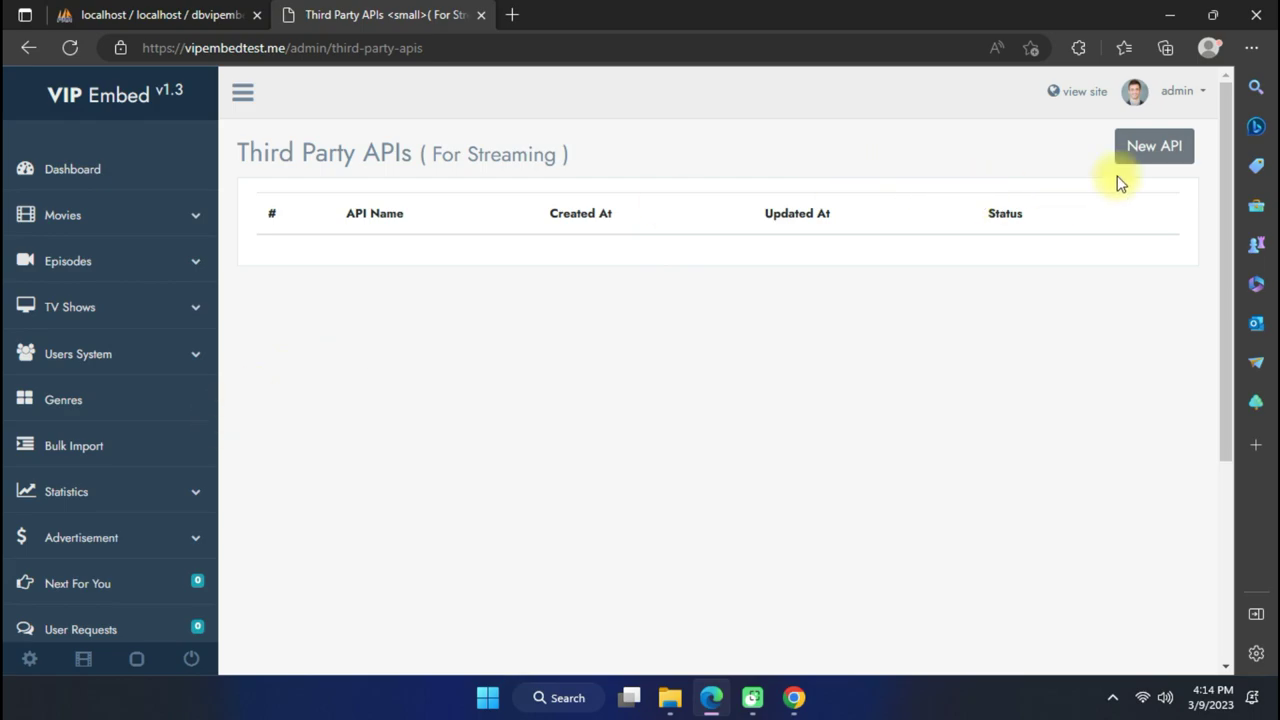
# Open the Add New third-party API form and focus its API Name field.
pyautogui.scroll(-3, 170, 395)
pyautogui.scroll(2, 930, 215)
pyautogui.scroll(1, 1040, 214)
pyautogui.scroll(-3, 200, 323)
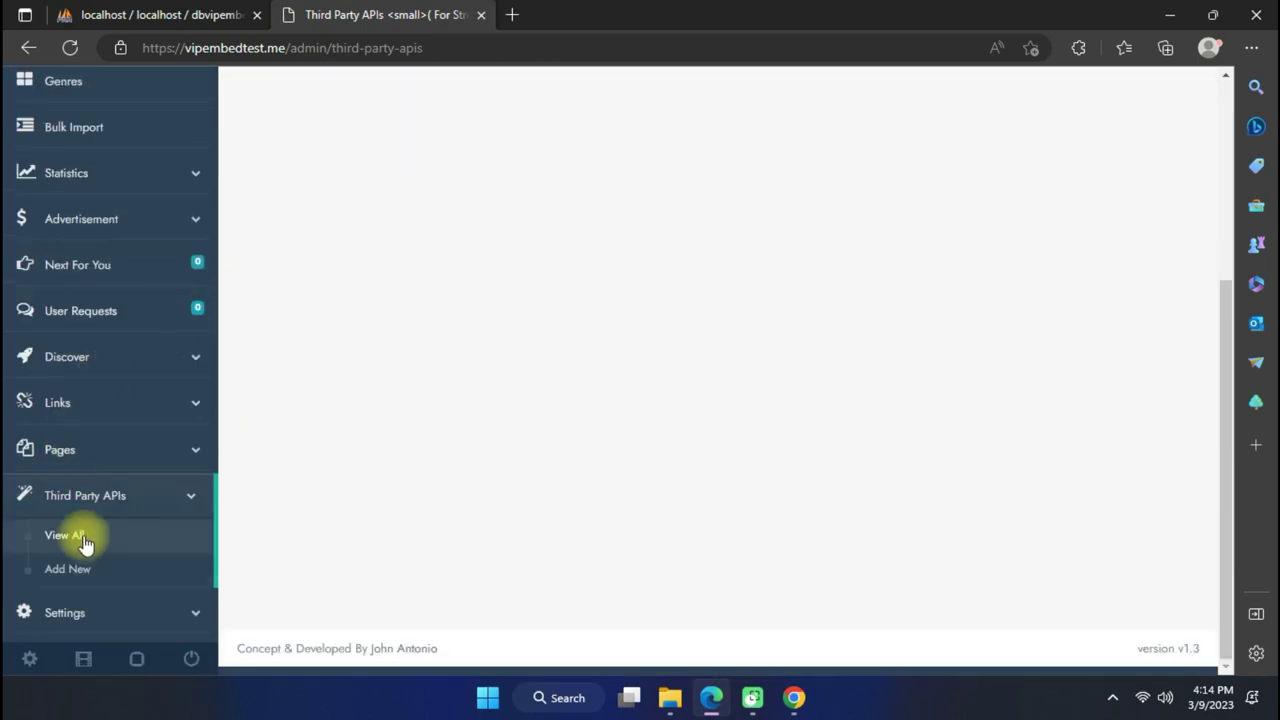
pyautogui.click(106, 570)
pyautogui.scroll(-3, 560, 334)
pyautogui.click(413, 340)
pyautogui.click(495, 325)
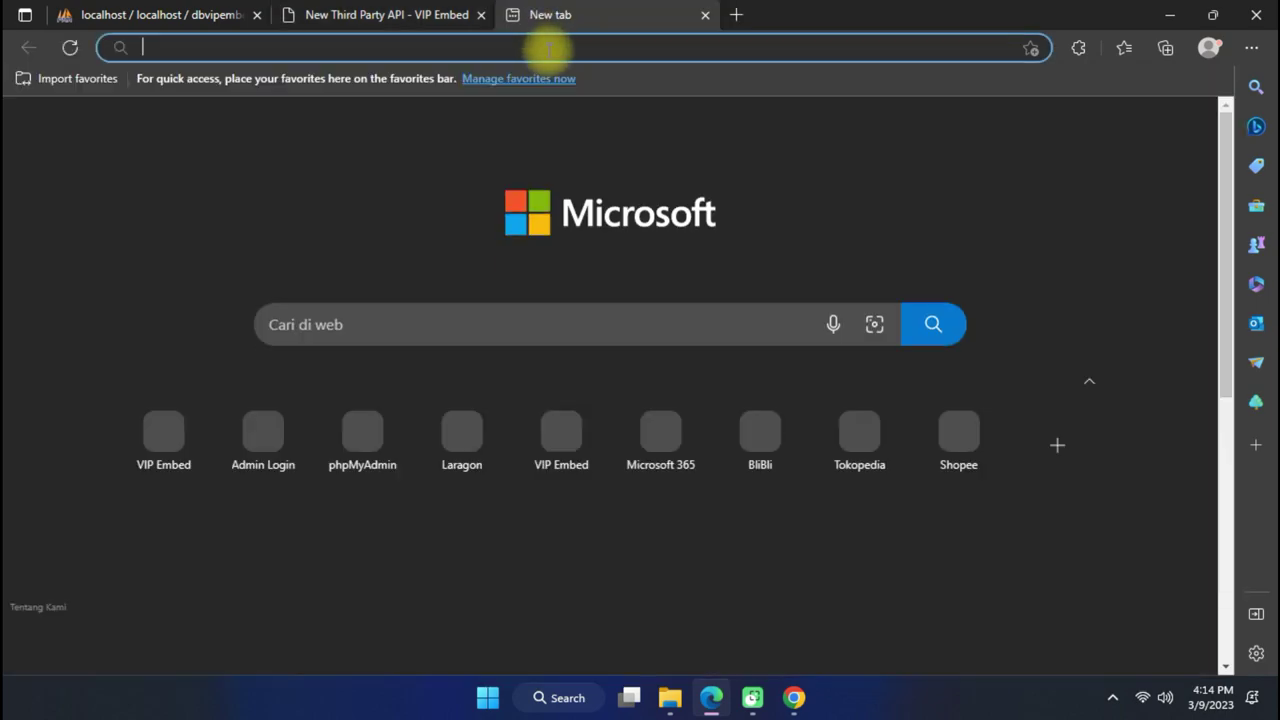
# Load 2embed.to in the new browser tab.
pyautogui.write('gdri')
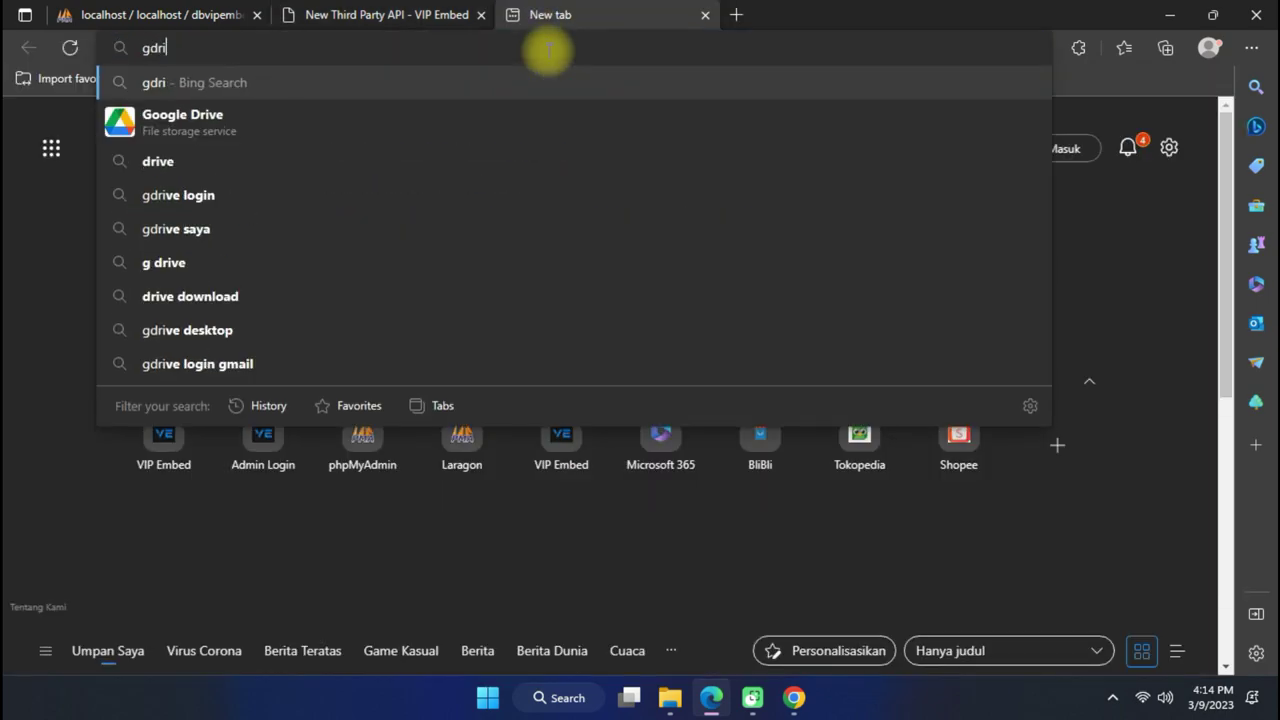
pyautogui.write('c')
pyautogui.press('BackSpace')
pyautogui.press('BackSpace')
pyautogui.press('BackSpace')
pyautogui.press('BackSpace')
pyautogui.press('BackSpace')
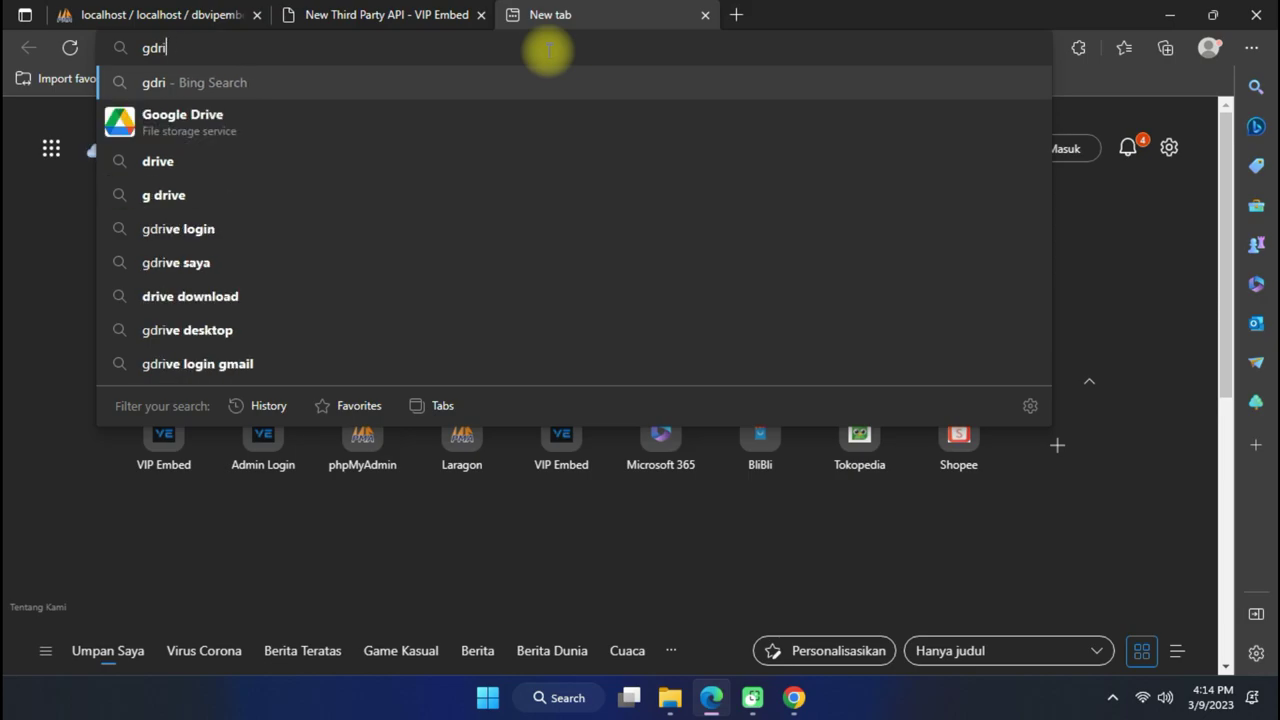
pyautogui.write('2')
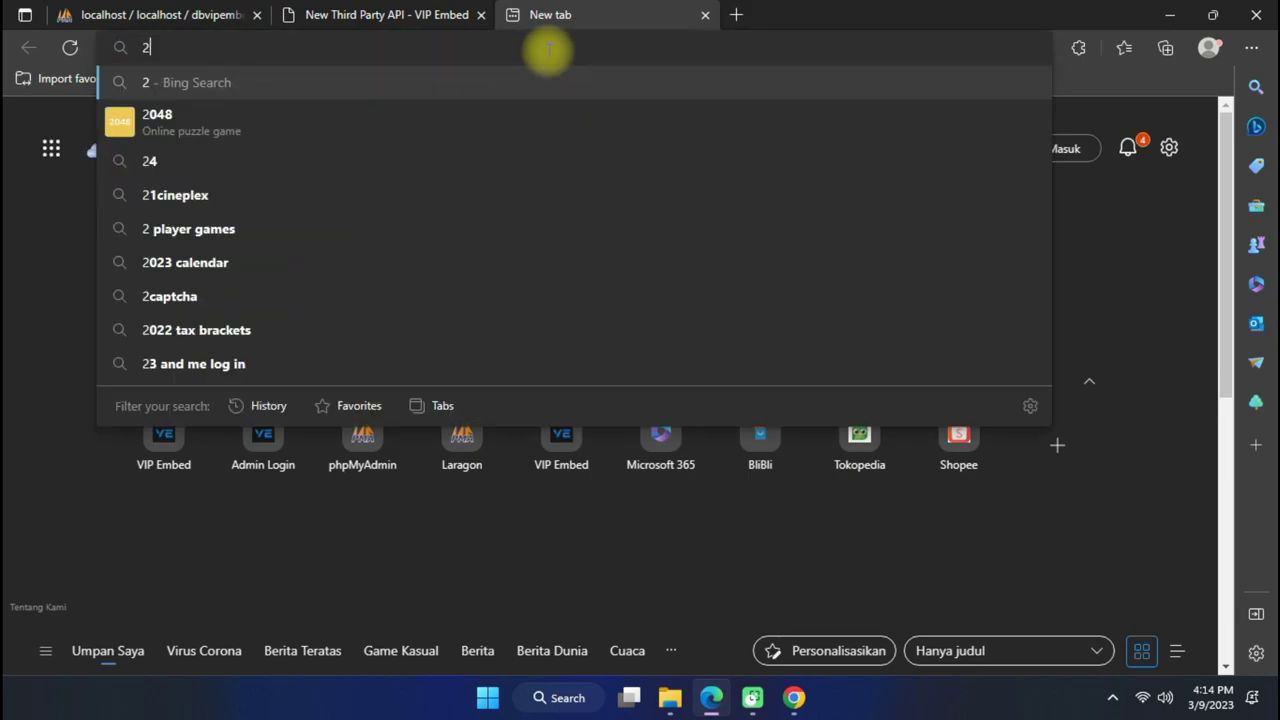
pyautogui.write('embed')
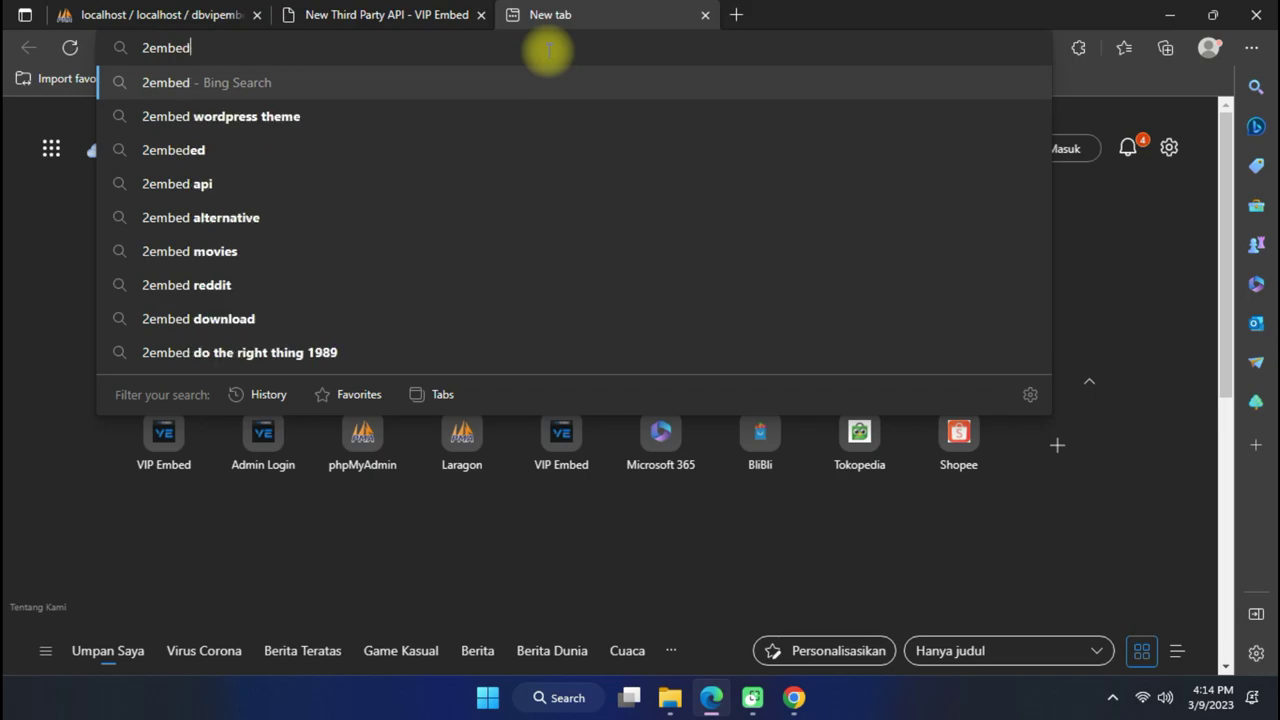
pyautogui.write('.to')
pyautogui.press('Return')
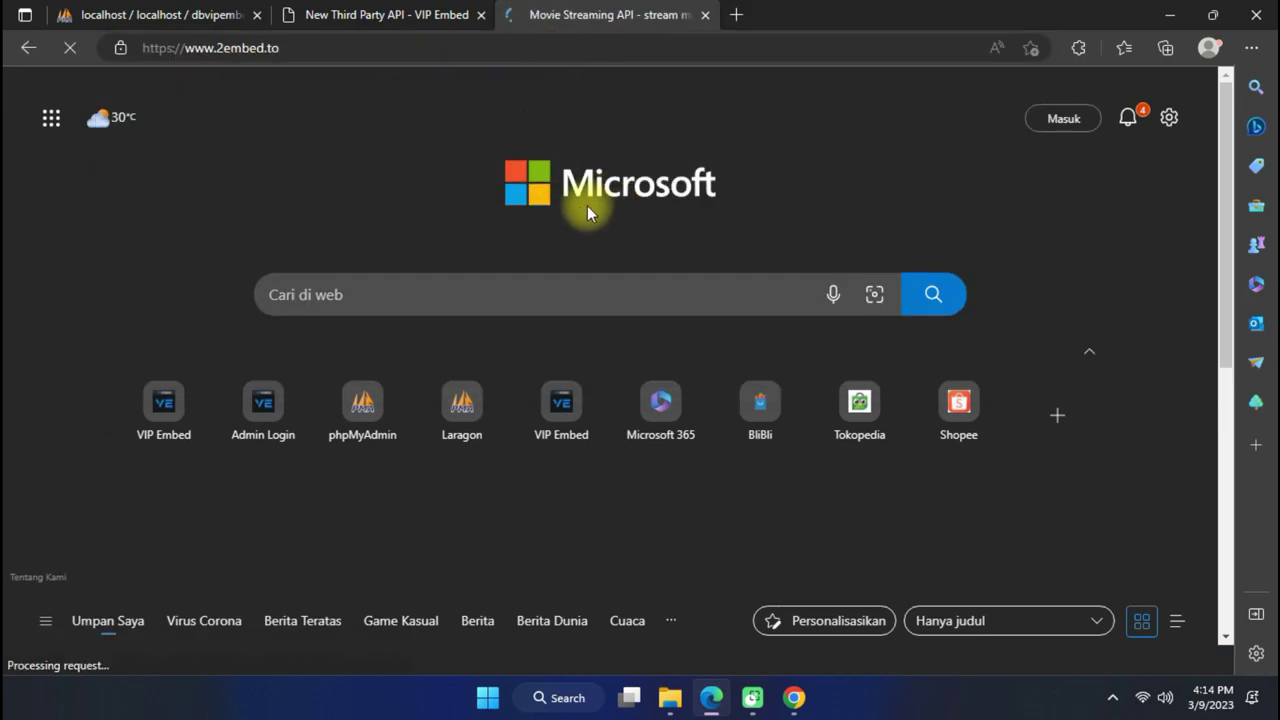
# Reveal the IMDB id lookup panel and 2Embed's API URL formats.
pyautogui.scroll(-2, 445, 225)
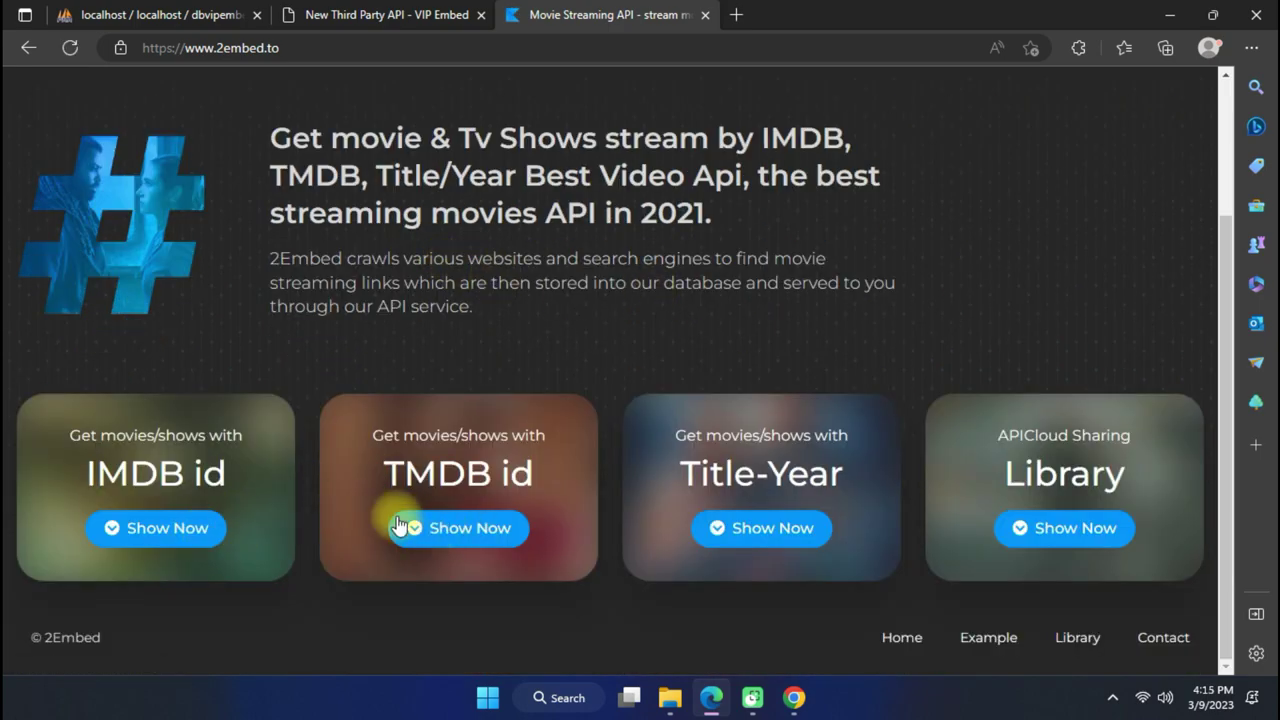
pyautogui.click(200, 535)
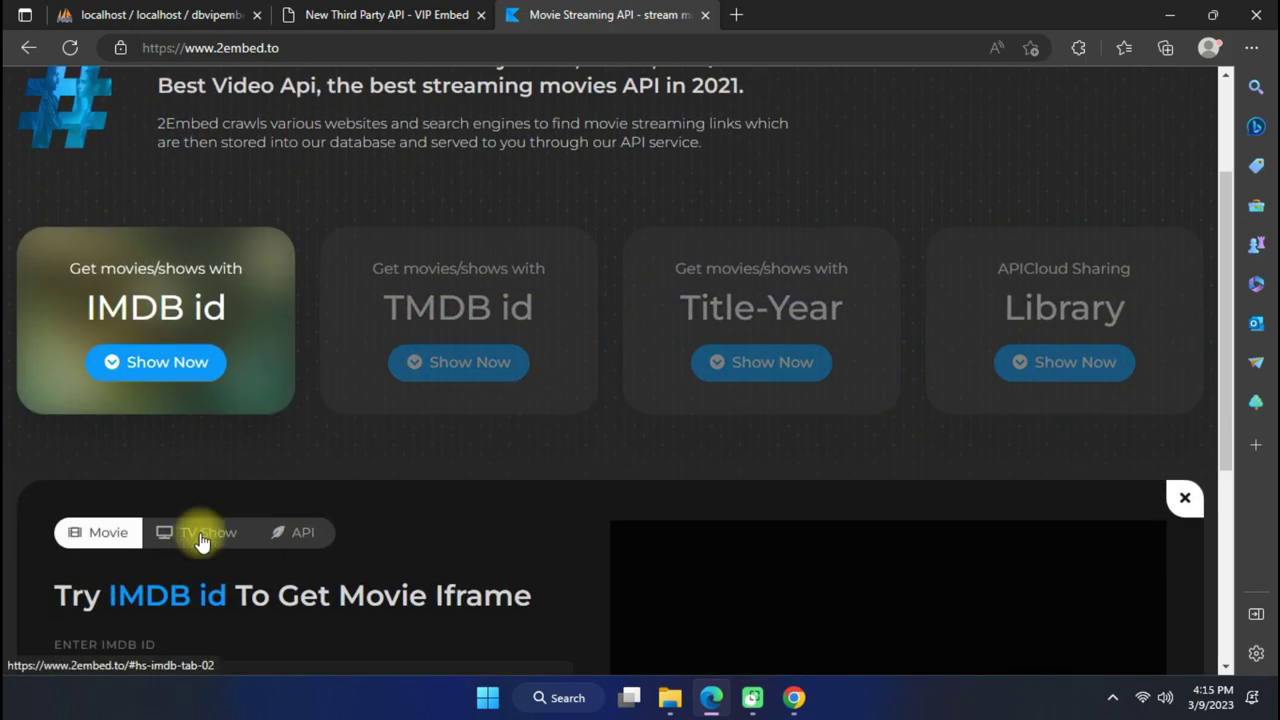
pyautogui.scroll(-1, 262, 476)
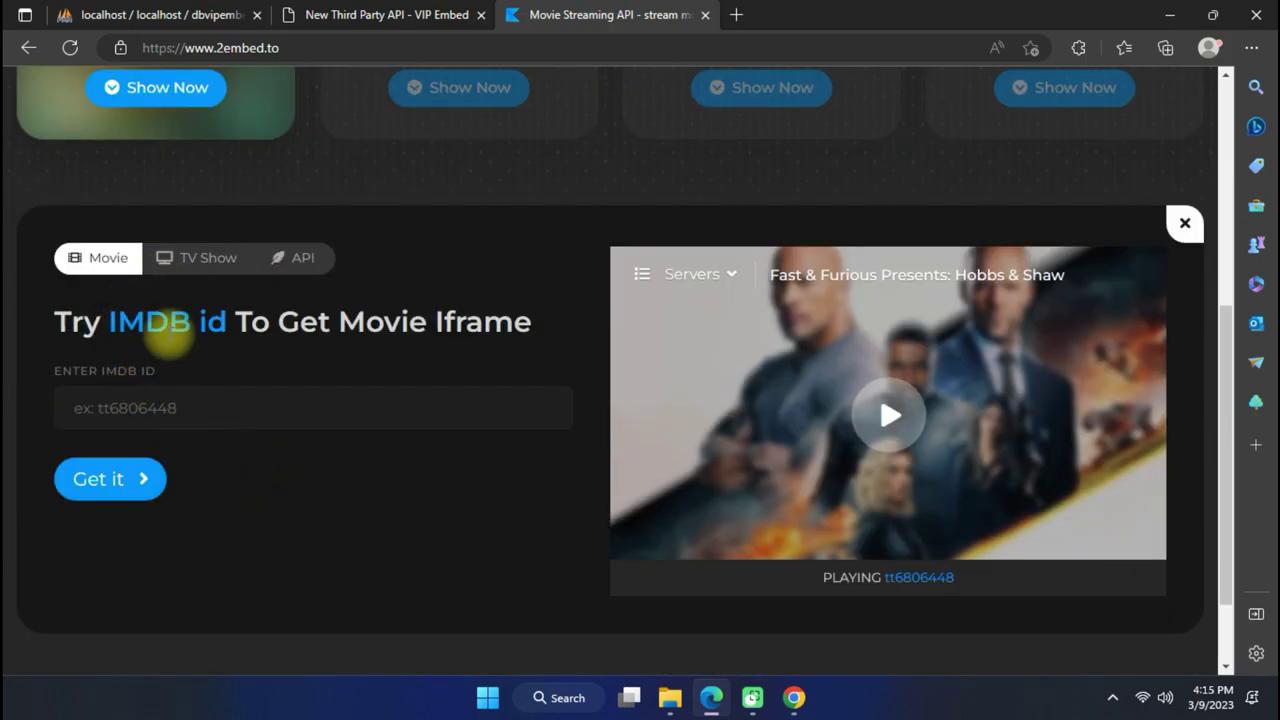
pyautogui.click(288, 257)
pyautogui.scroll(-1, 200, 300)
pyautogui.moveTo(119, 337); pyautogui.dragTo(431, 337)
pyautogui.click(450, 362)
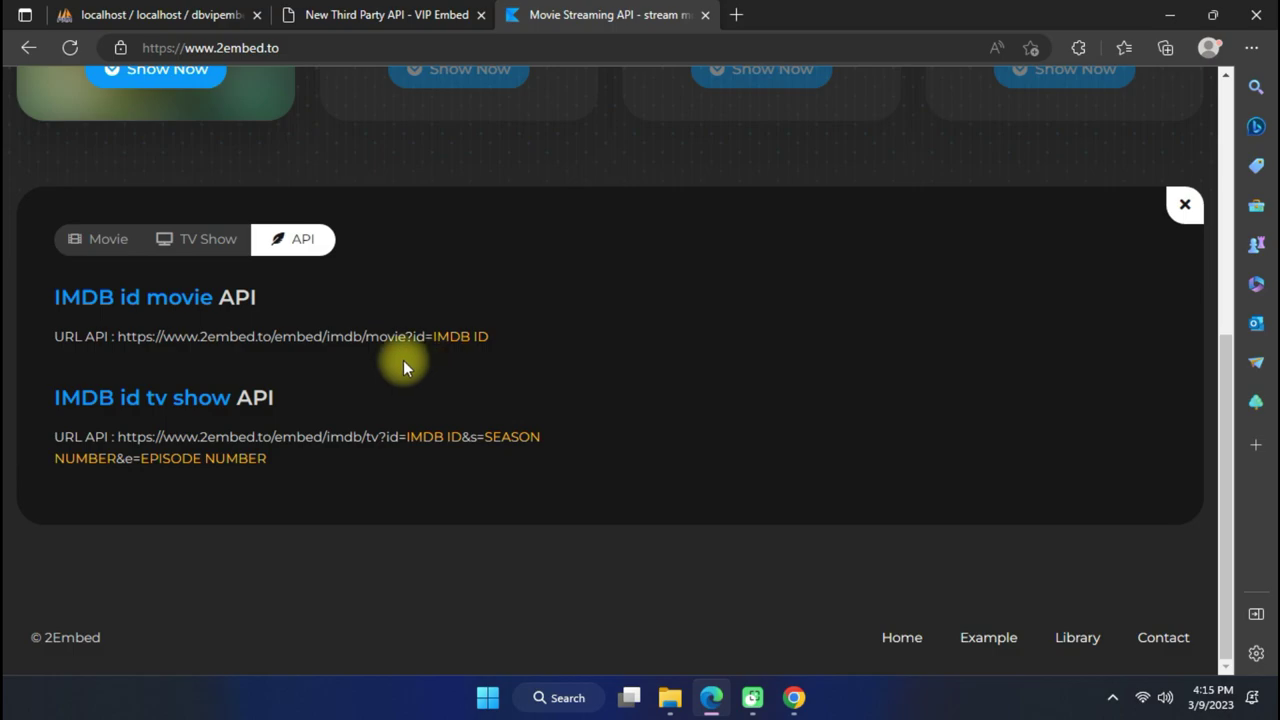
pyautogui.moveTo(119, 337); pyautogui.dragTo(419, 341)
pyautogui.click(417, 340)
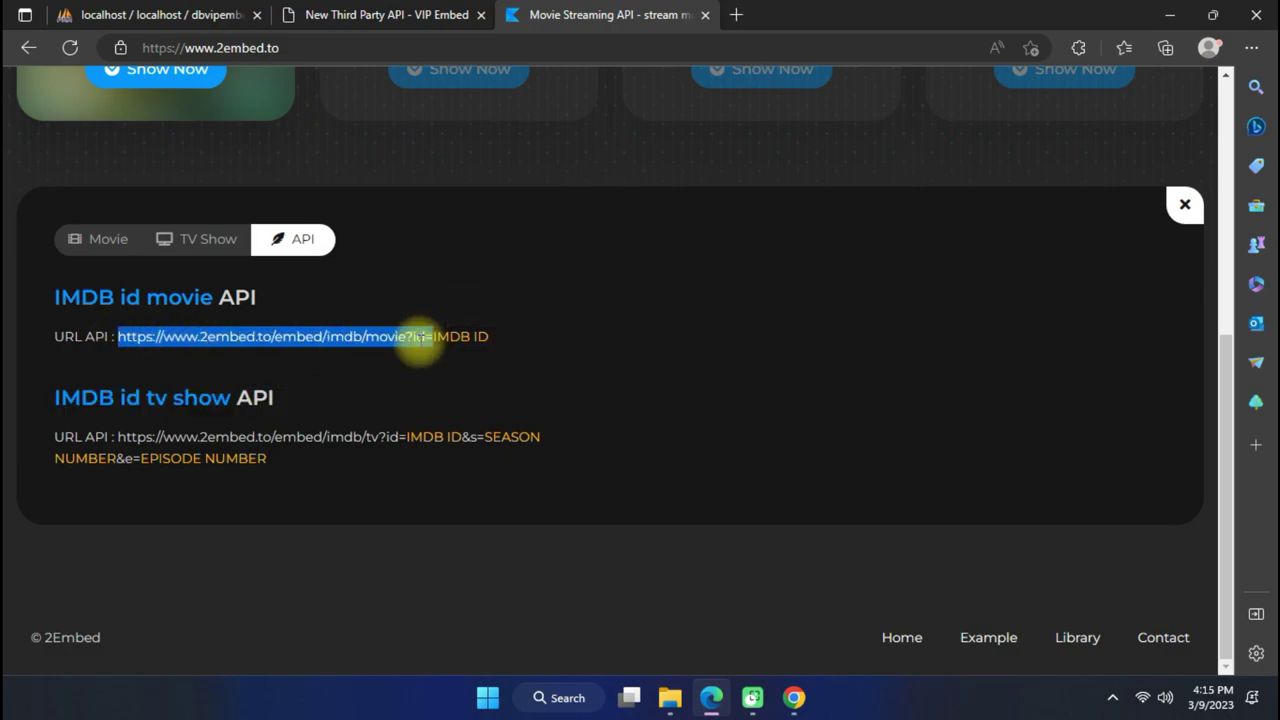
pyautogui.moveTo(119, 337); pyautogui.dragTo(431, 333)
pyautogui.rightClick(192, 344)
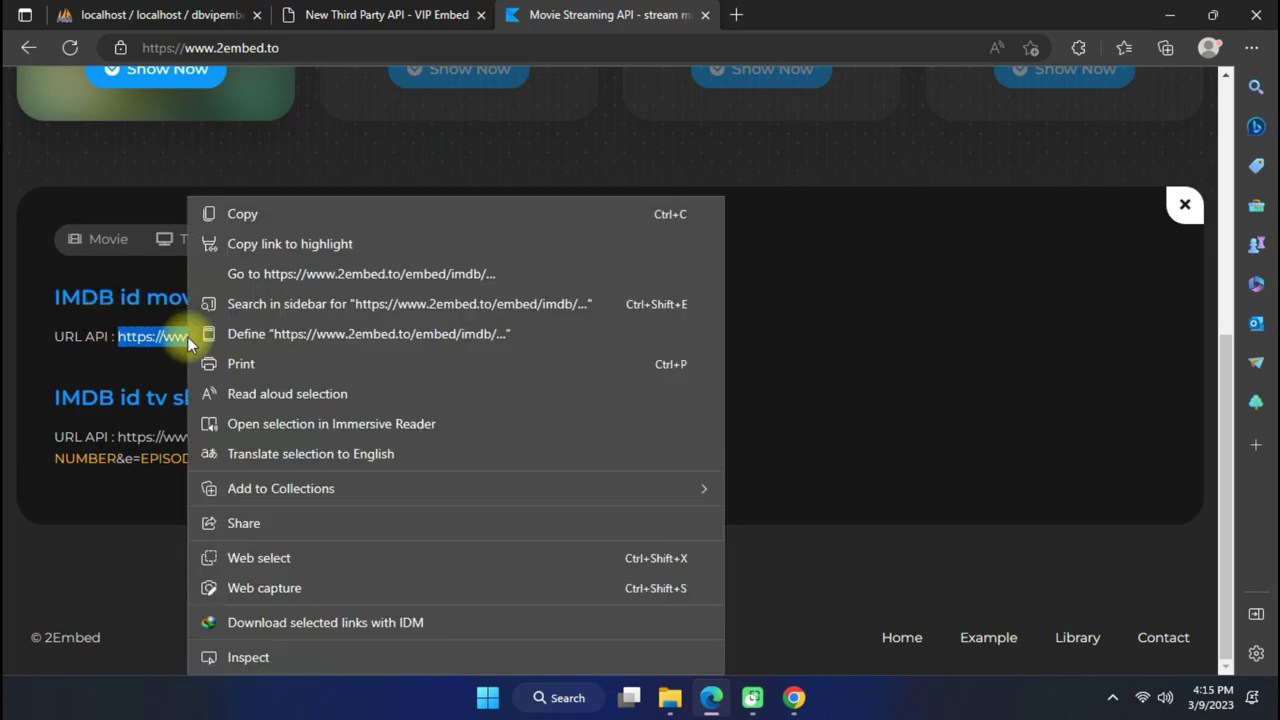
pyautogui.click(276, 221)
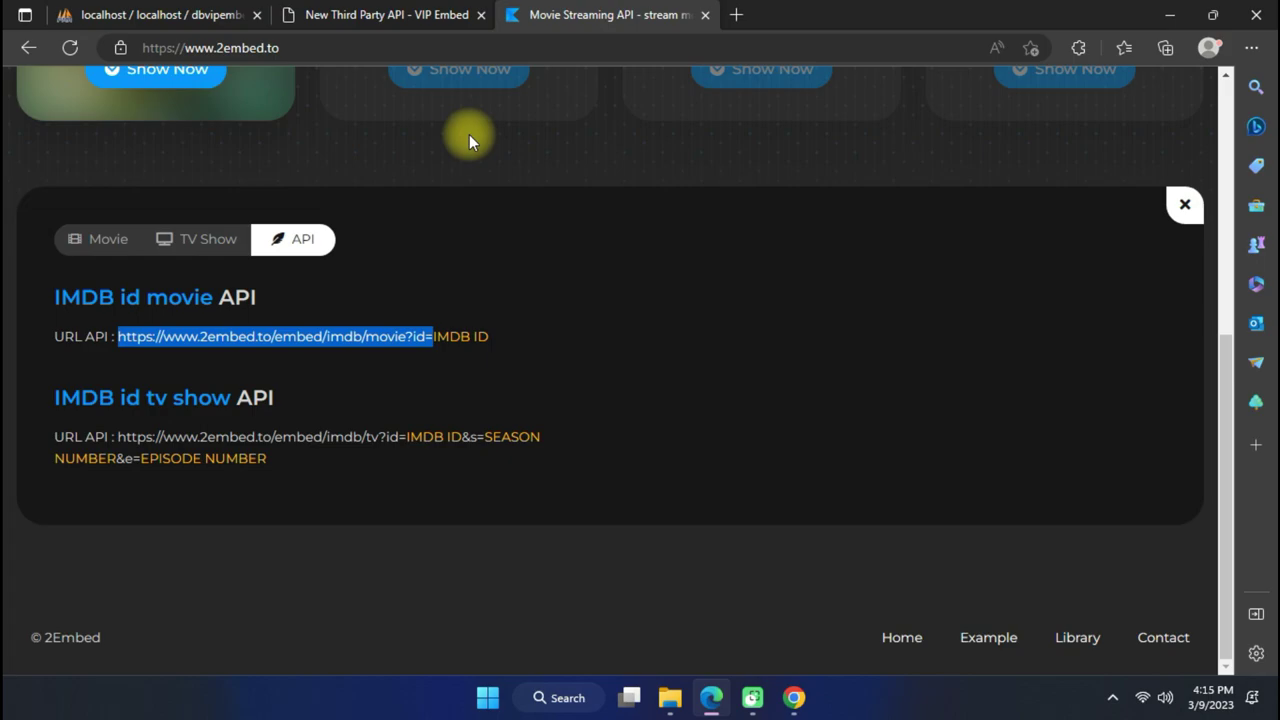
pyautogui.click(380, 15)
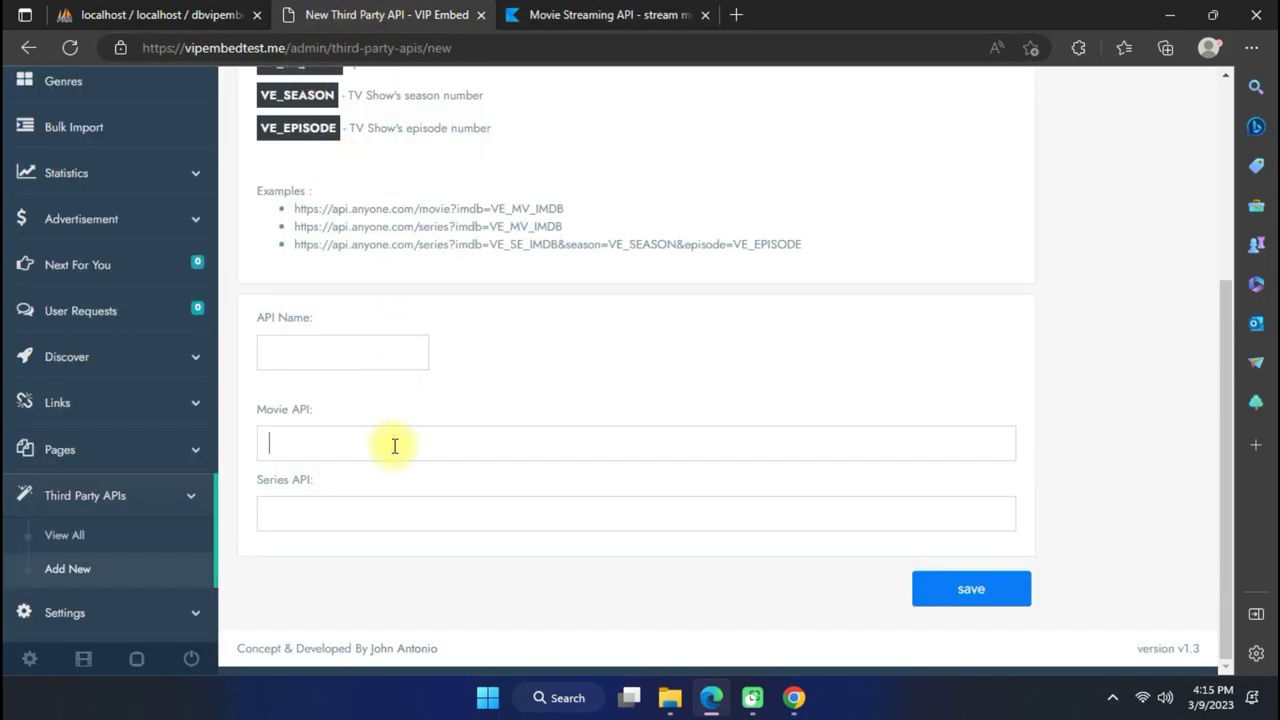
# Paste the 2embed movie URL into Movie API and name the API 2embed.
pyautogui.hotkey('ctrl', 'v')
pyautogui.click(369, 350)
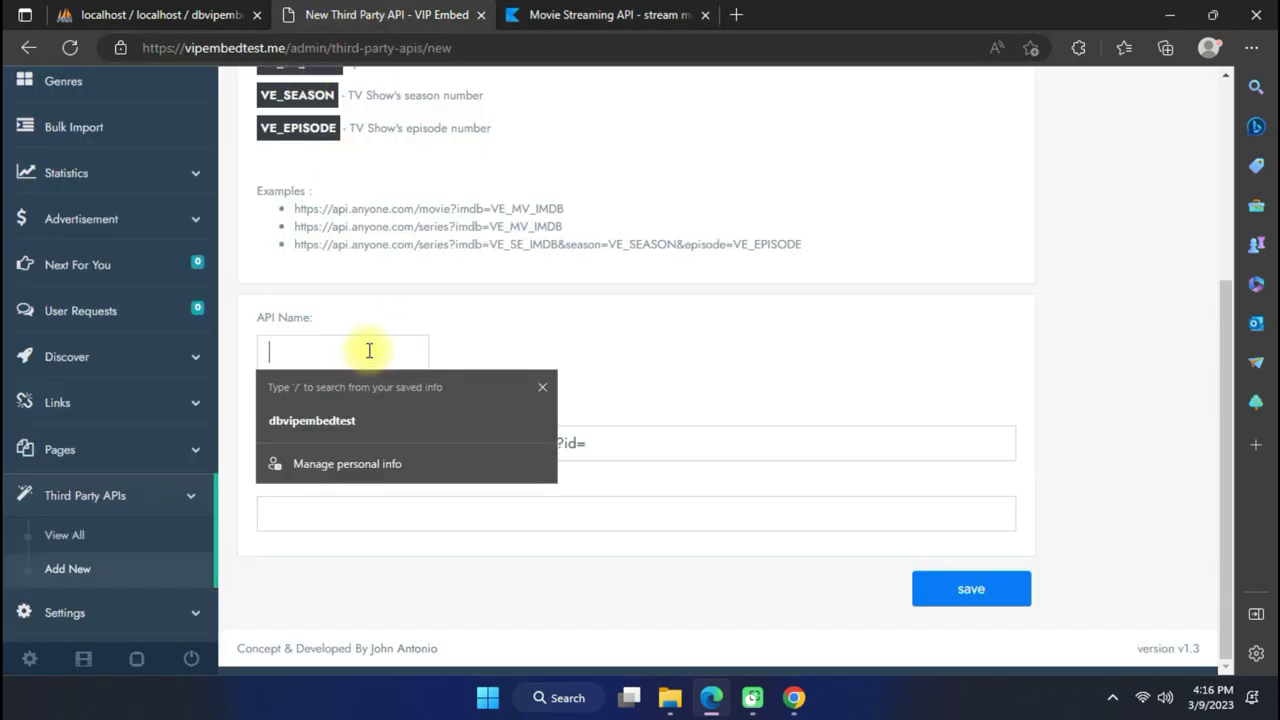
pyautogui.write('2embed')
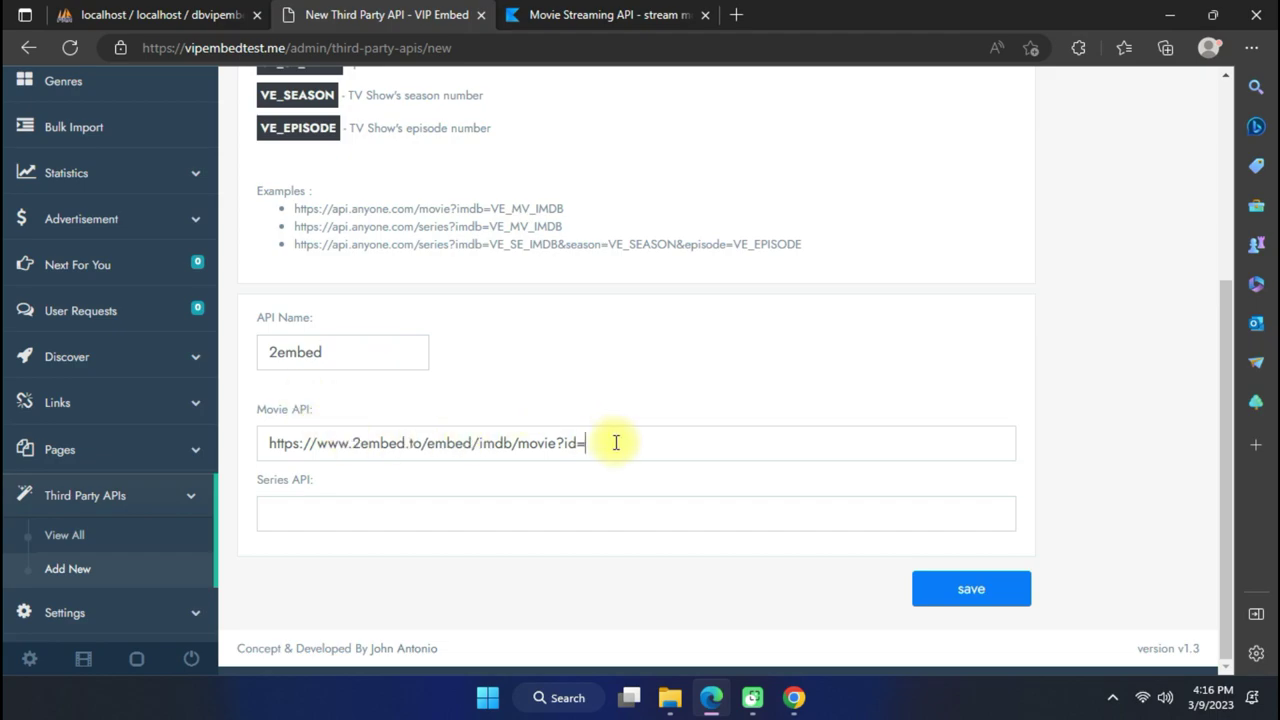
pyautogui.scroll(3, 458, 410)
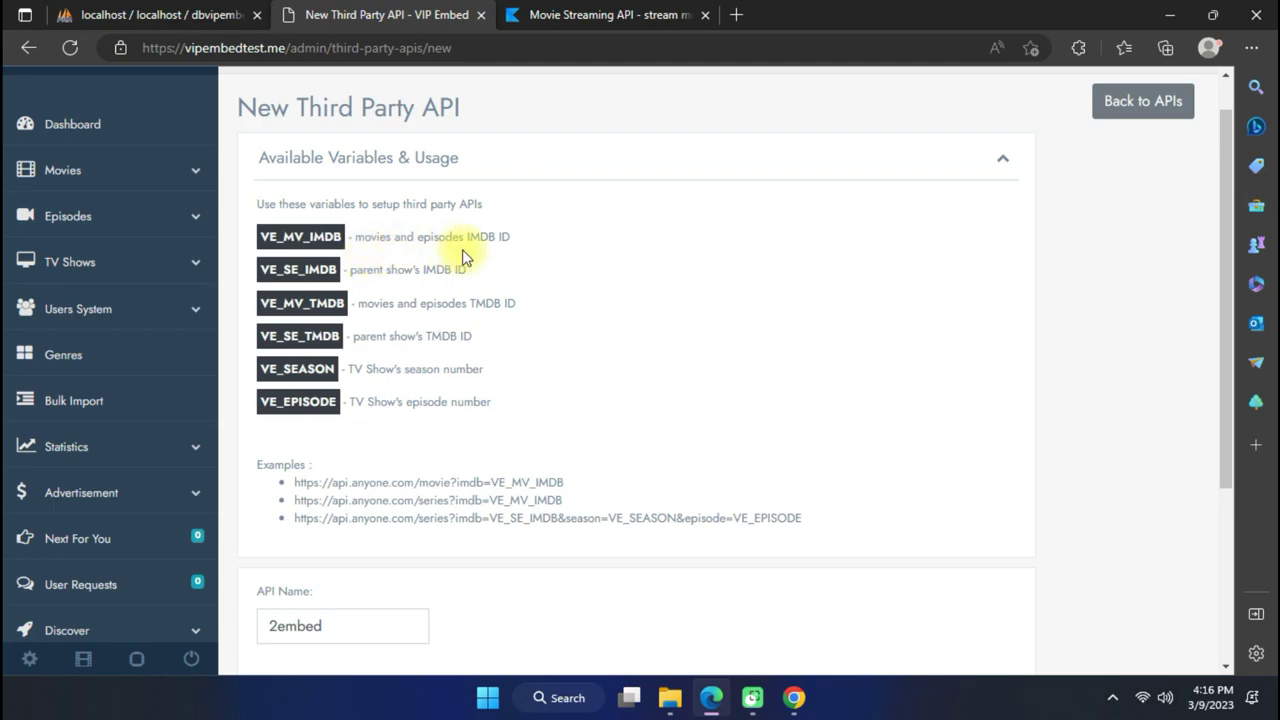
pyautogui.scroll(-3, 600, 330)
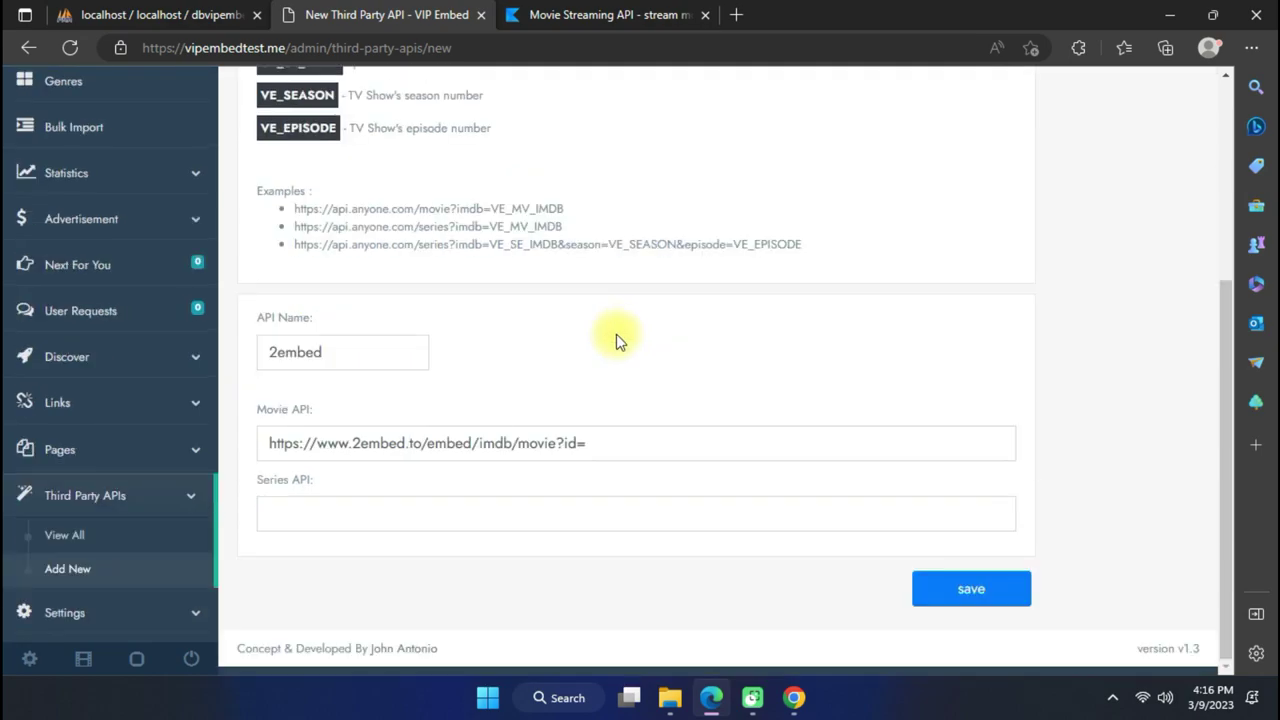
pyautogui.scroll(2, 543, 443)
# Highlight the IMDB heading on the 2embed API page, then return to the API form.
pyautogui.click(605, 12)
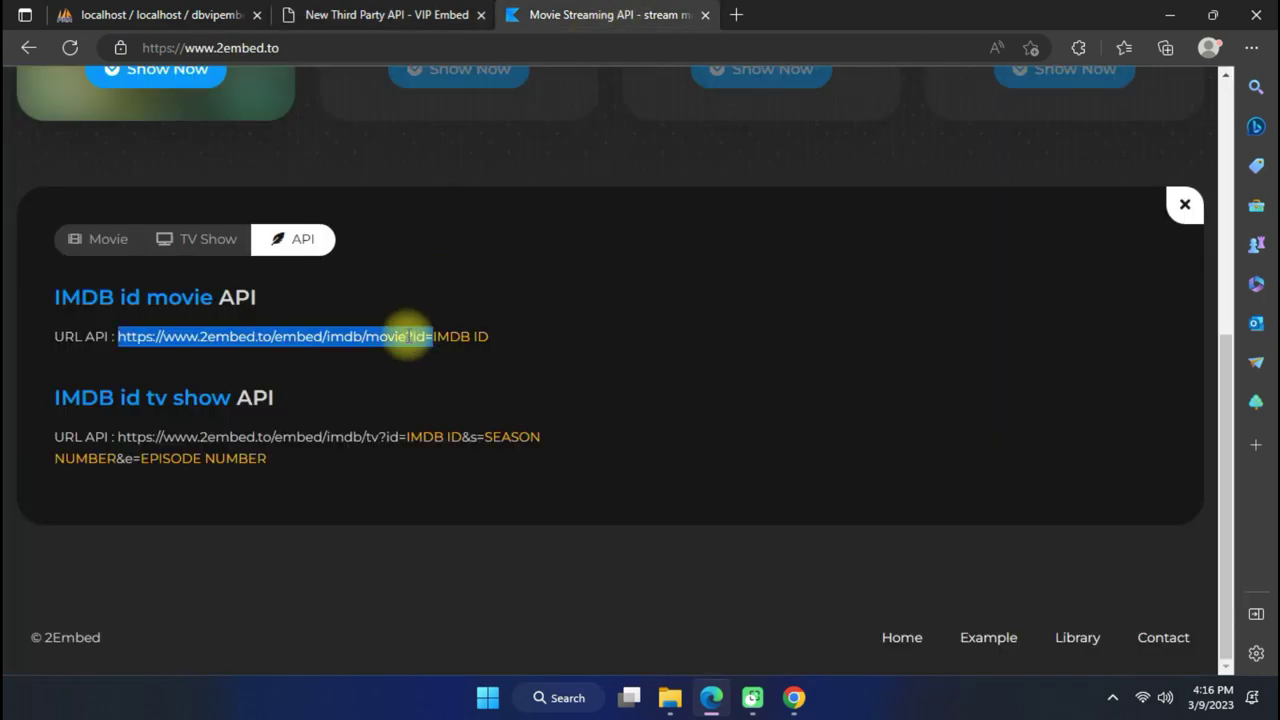
pyautogui.tripleClick(86, 296)
pyautogui.click(45, 297)
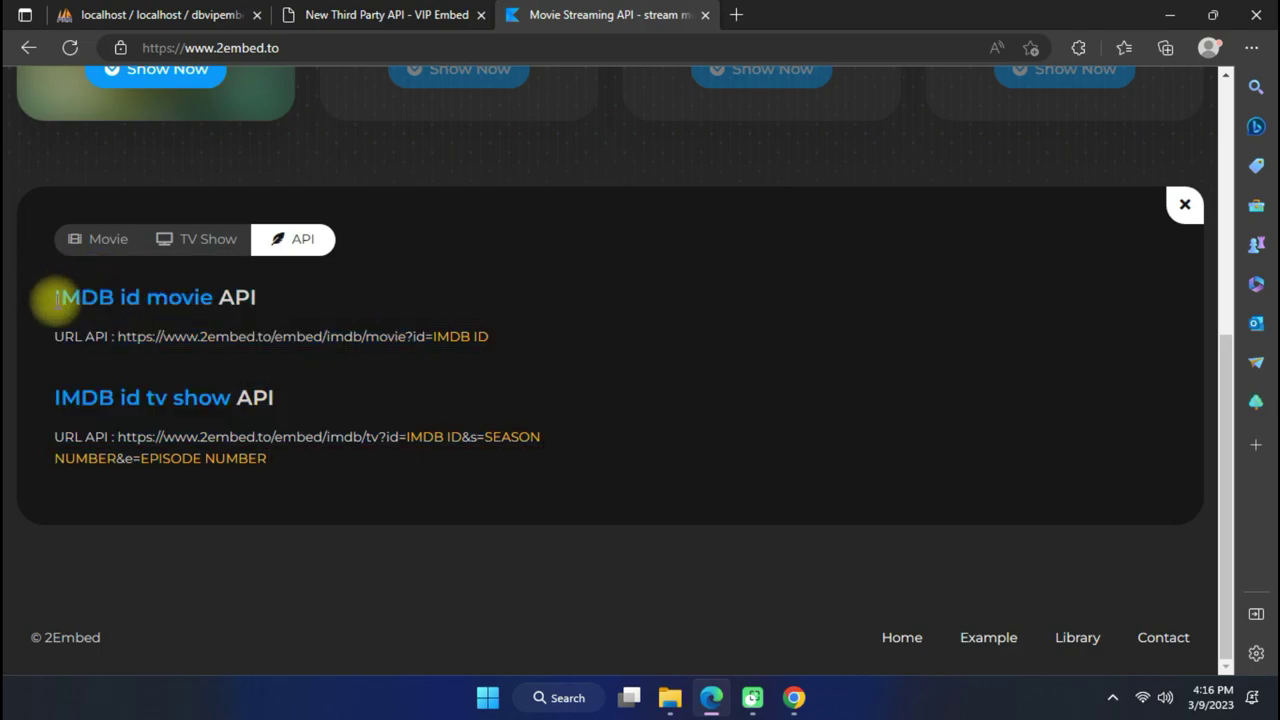
pyautogui.moveTo(55, 297); pyautogui.dragTo(114, 297)
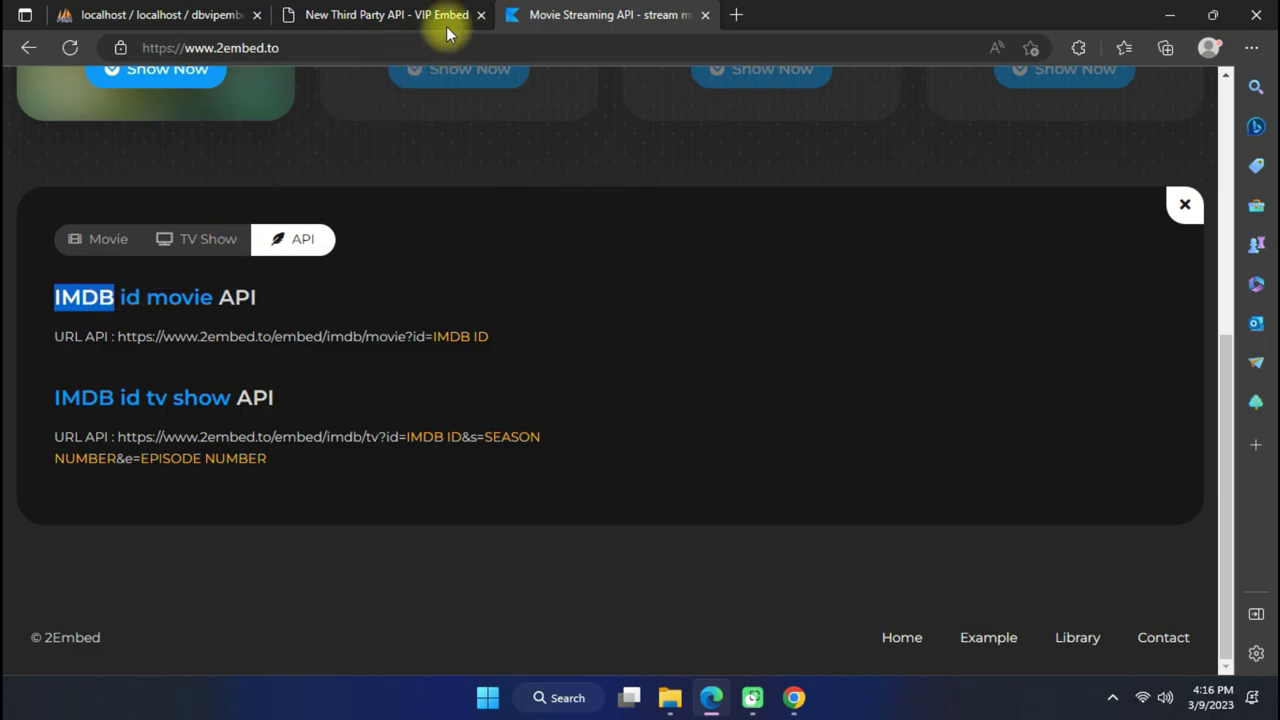
pyautogui.click(414, 12)
pyautogui.scroll(-2, 517, 244)
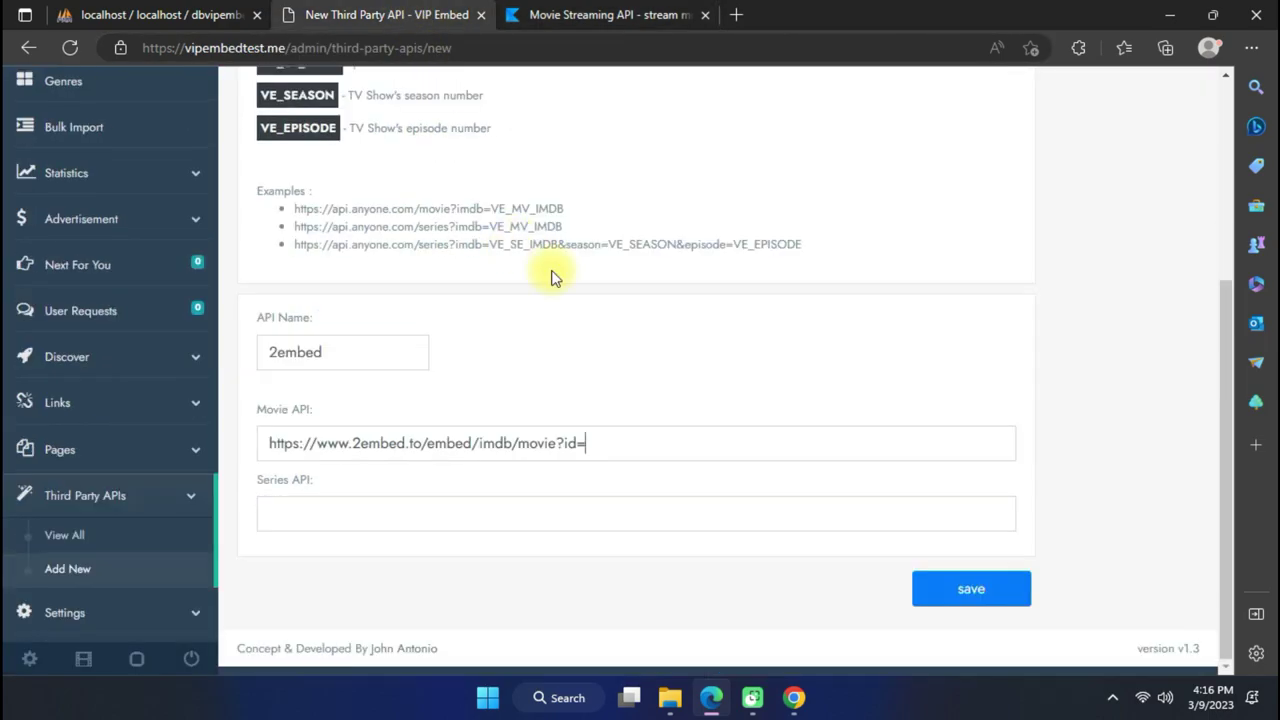
pyautogui.scroll(1, 560, 270)
pyautogui.scroll(2, 485, 285)
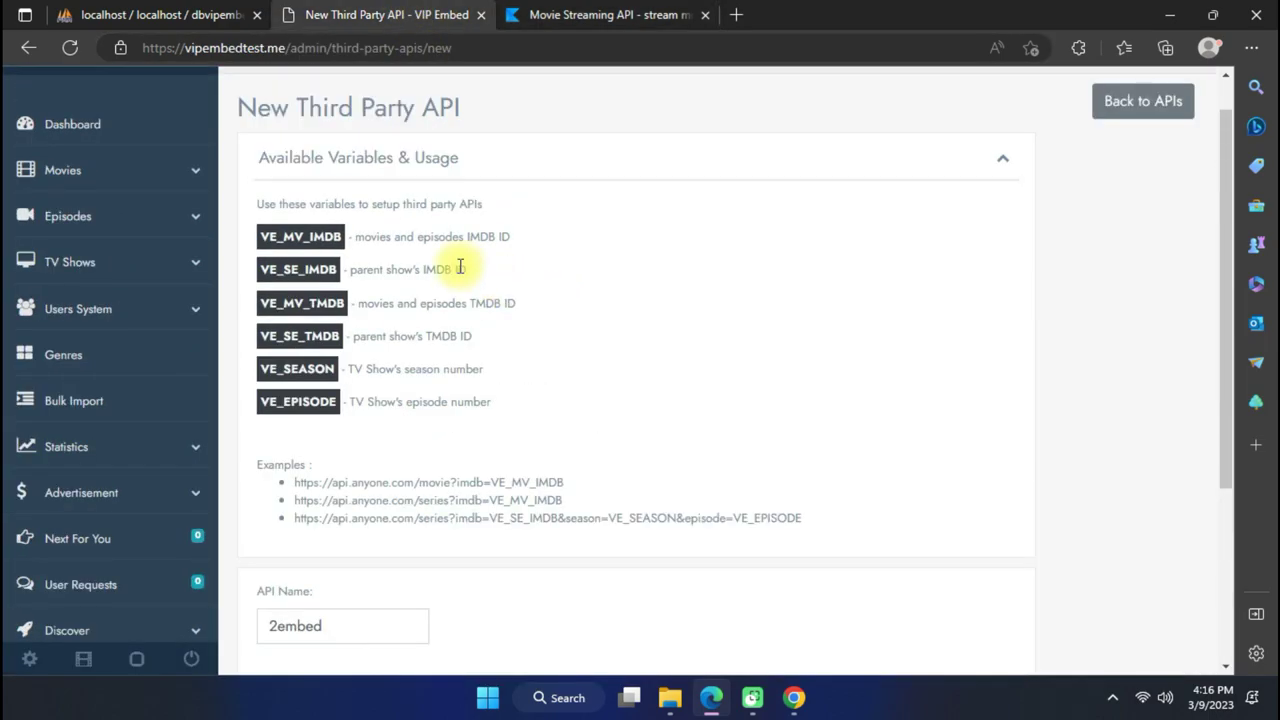
pyautogui.scroll(-2, 540, 322)
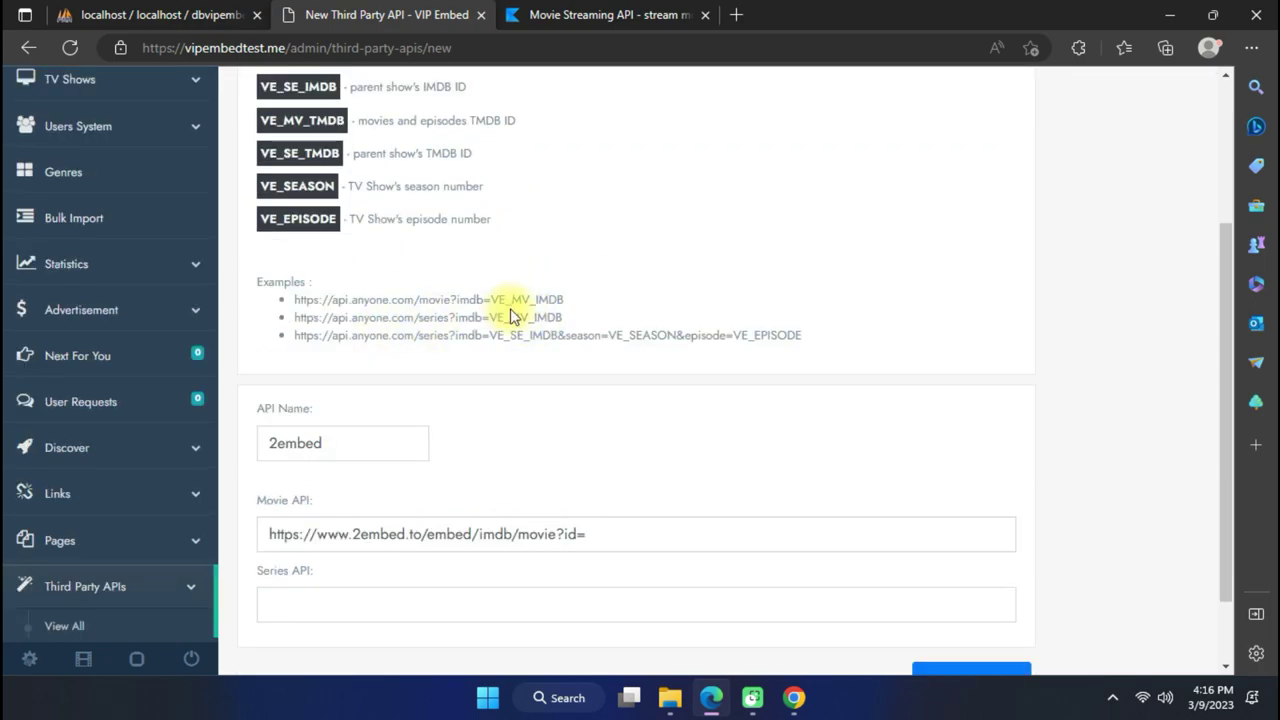
pyautogui.scroll(2, 488, 290)
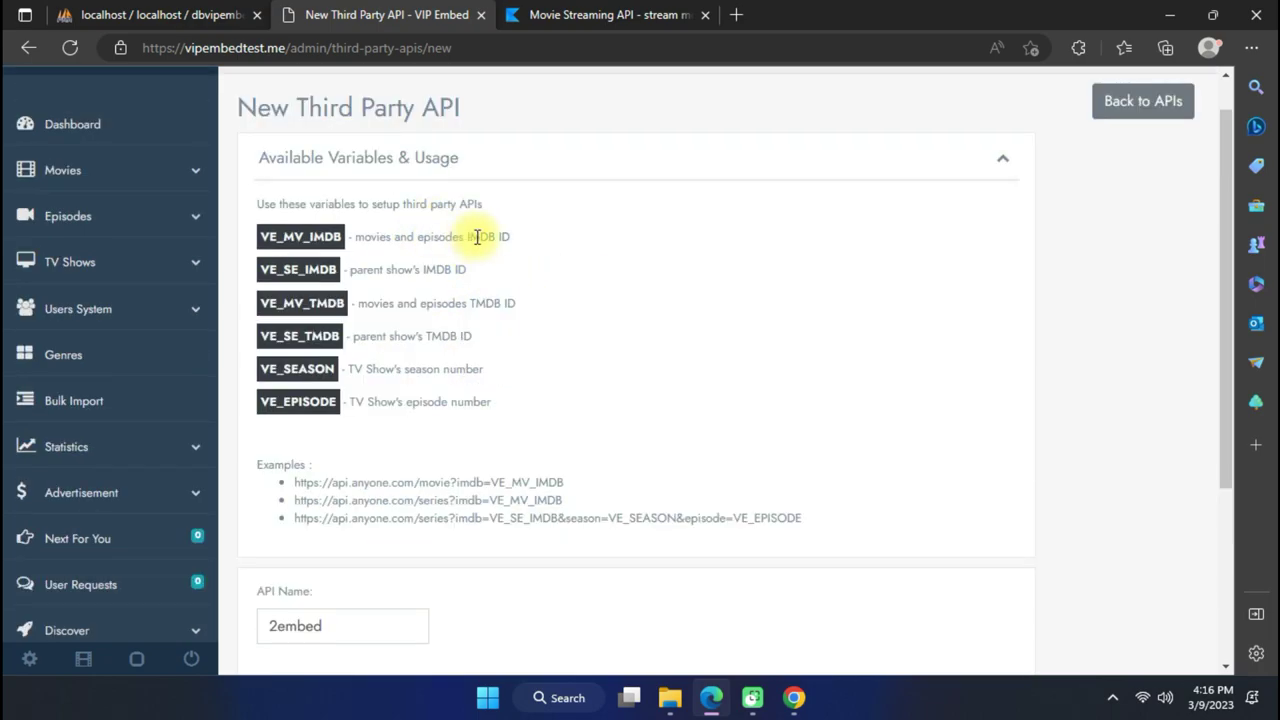
# Copy the VE_MV_IMDB placeholder from the form's variable examples.
pyautogui.moveTo(262, 237); pyautogui.dragTo(345, 238)
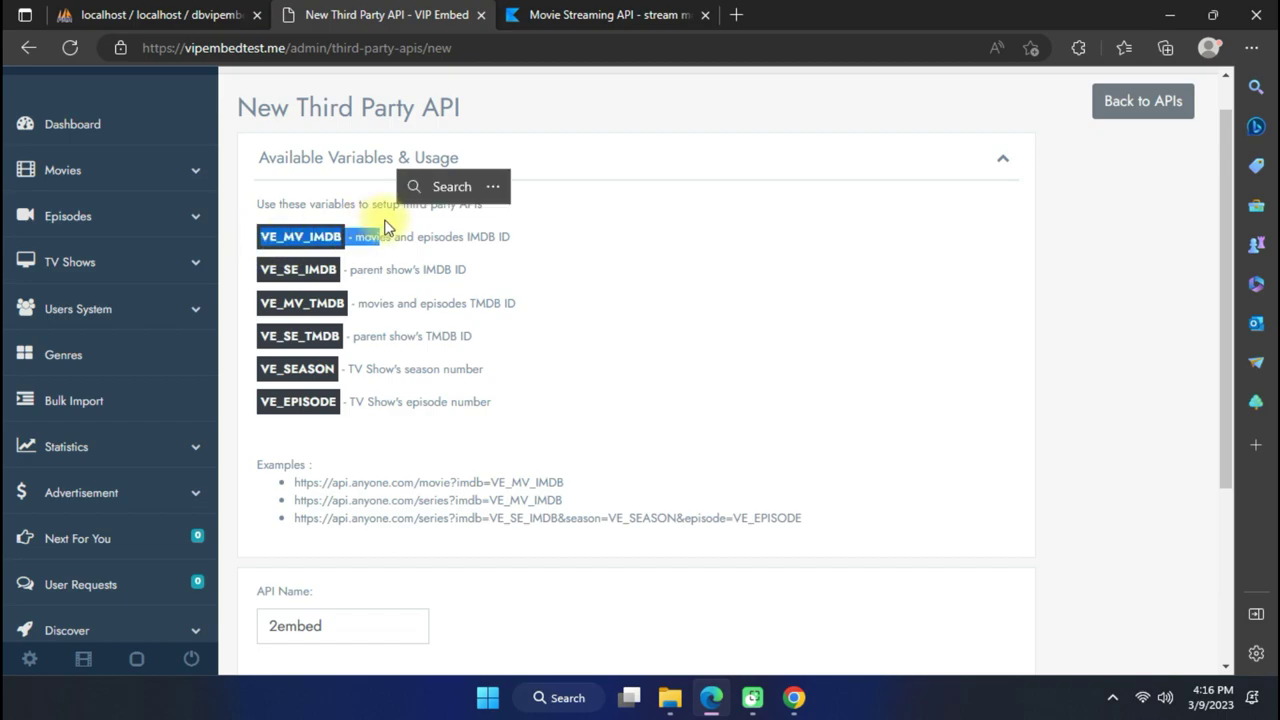
pyautogui.scroll(-3, 498, 256)
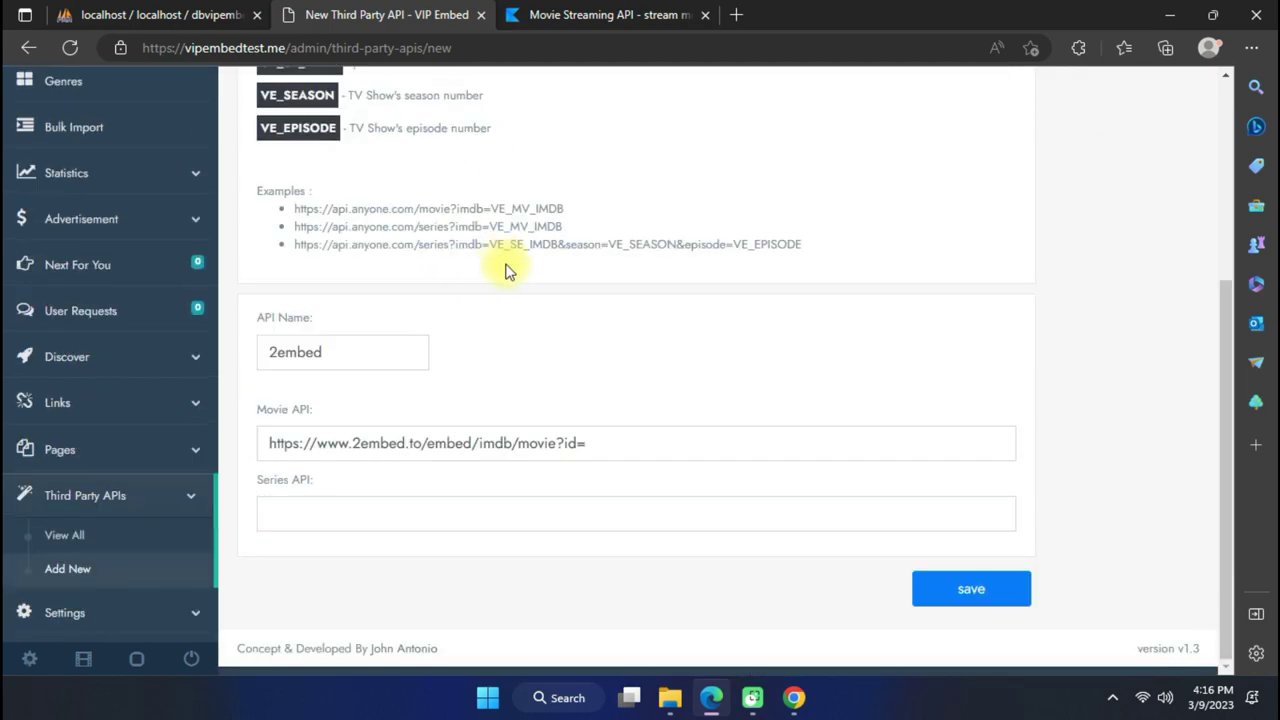
pyautogui.moveTo(490, 209); pyautogui.dragTo(565, 209)
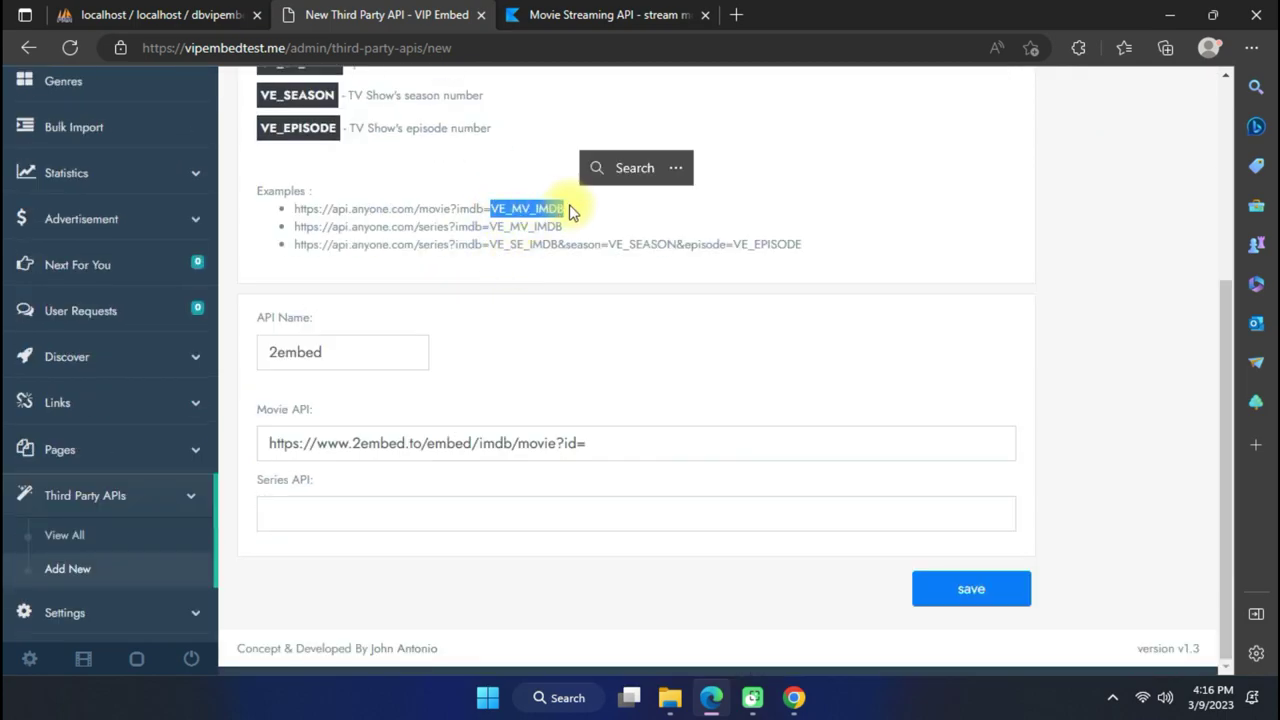
pyautogui.scroll(2, 560, 210)
pyautogui.moveTo(261, 146); pyautogui.dragTo(338, 155)
pyautogui.scroll(-2, 560, 259)
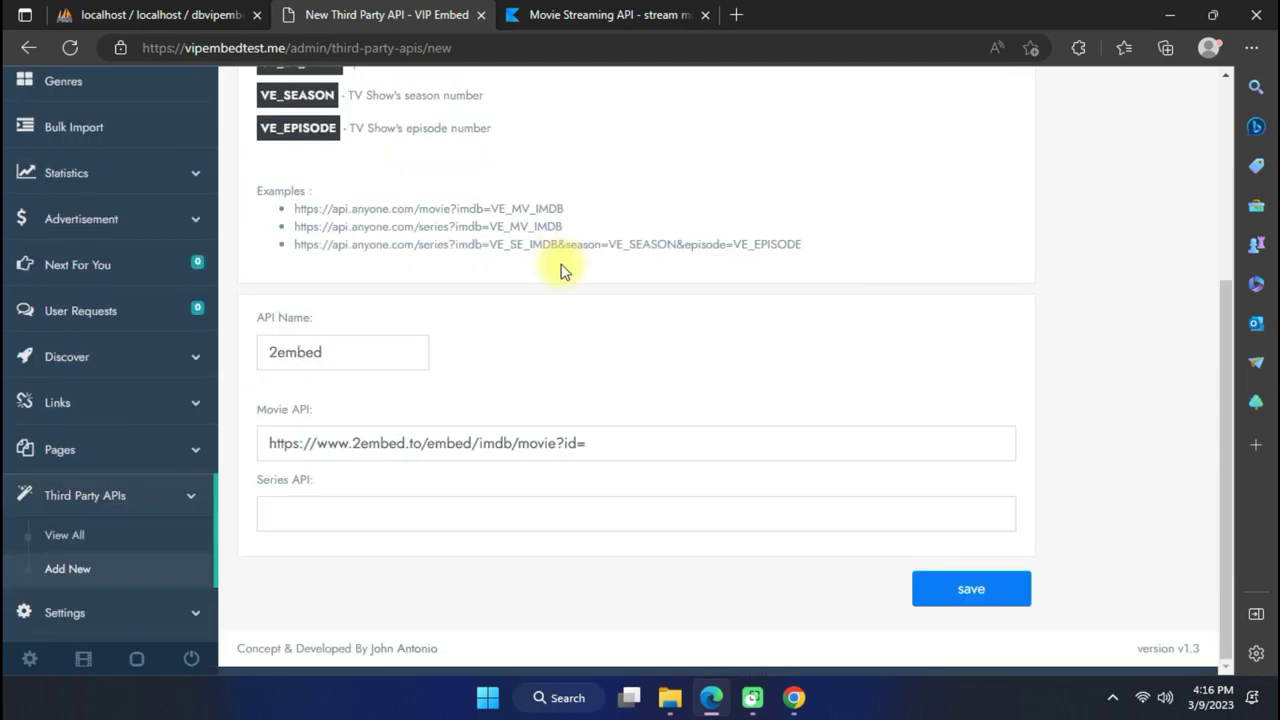
pyautogui.moveTo(492, 208); pyautogui.dragTo(565, 209)
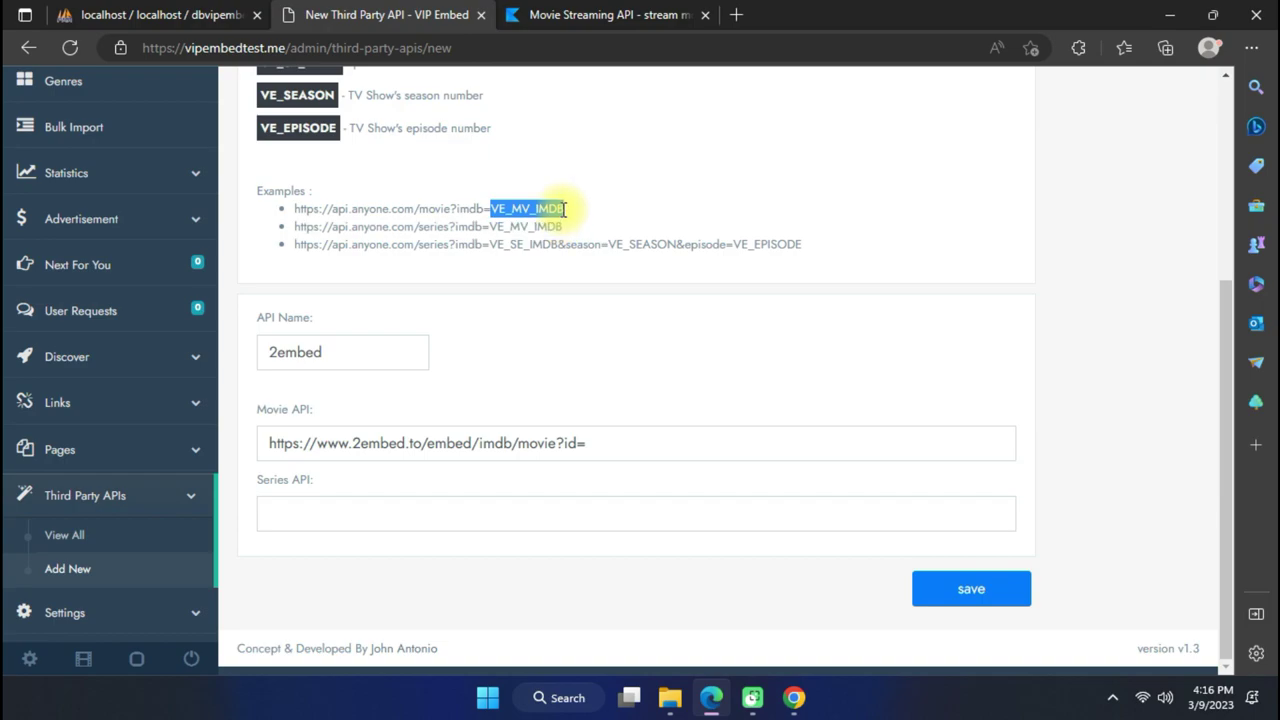
pyautogui.rightClick(556, 215)
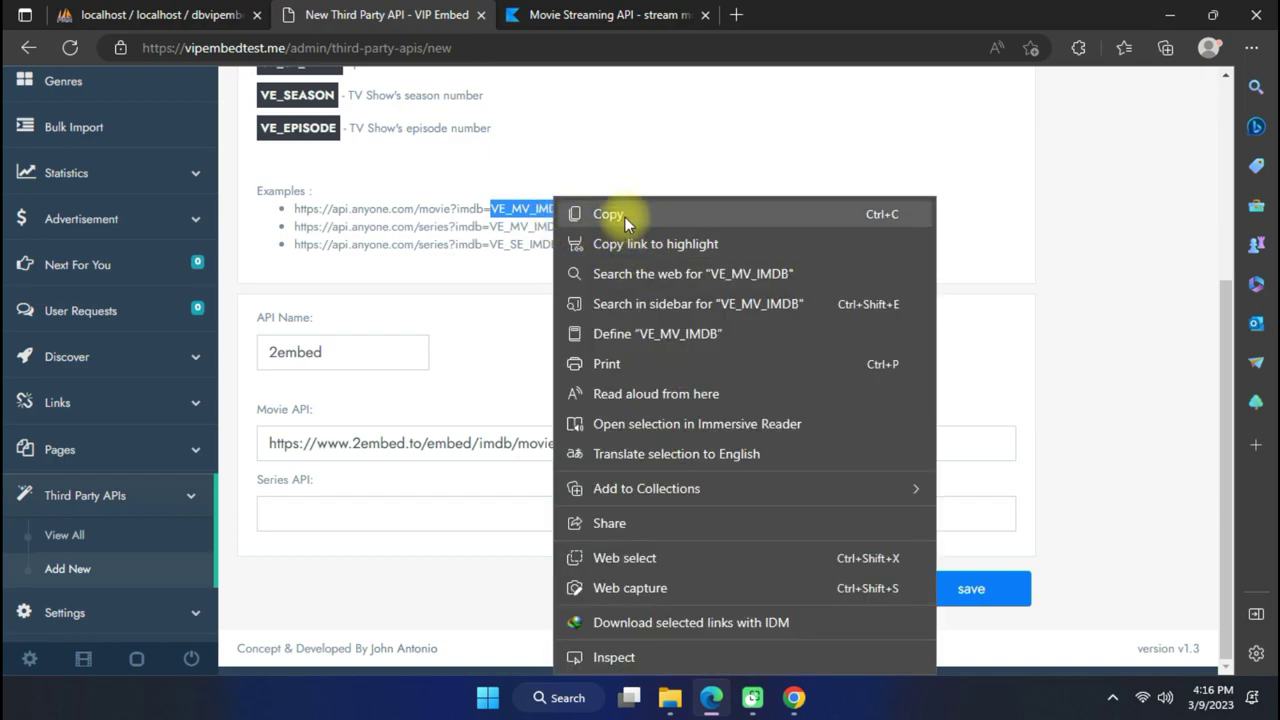
pyautogui.click(590, 213)
pyautogui.click(627, 449)
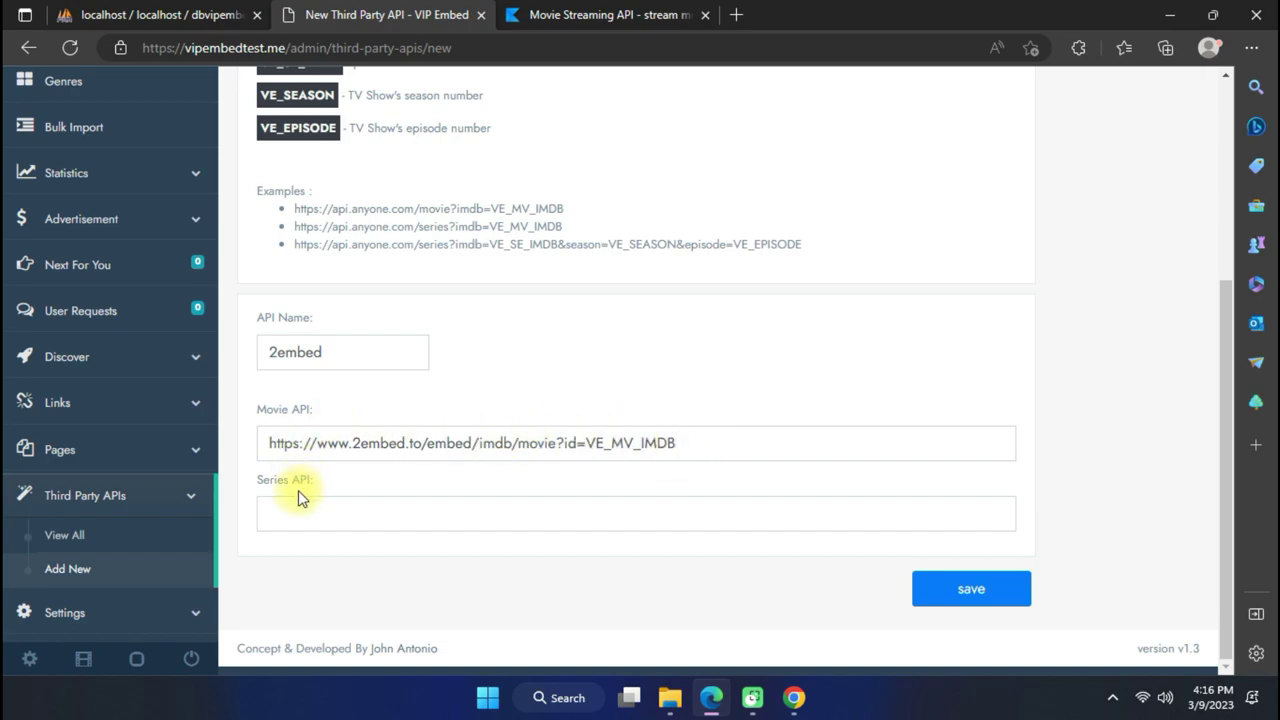
pyautogui.moveTo(265, 490); pyautogui.dragTo(320, 491)
pyautogui.click(357, 480)
pyautogui.moveTo(251, 420); pyautogui.dragTo(314, 440)
pyautogui.doubleClick(319, 445)
pyautogui.tripleClick(277, 443)
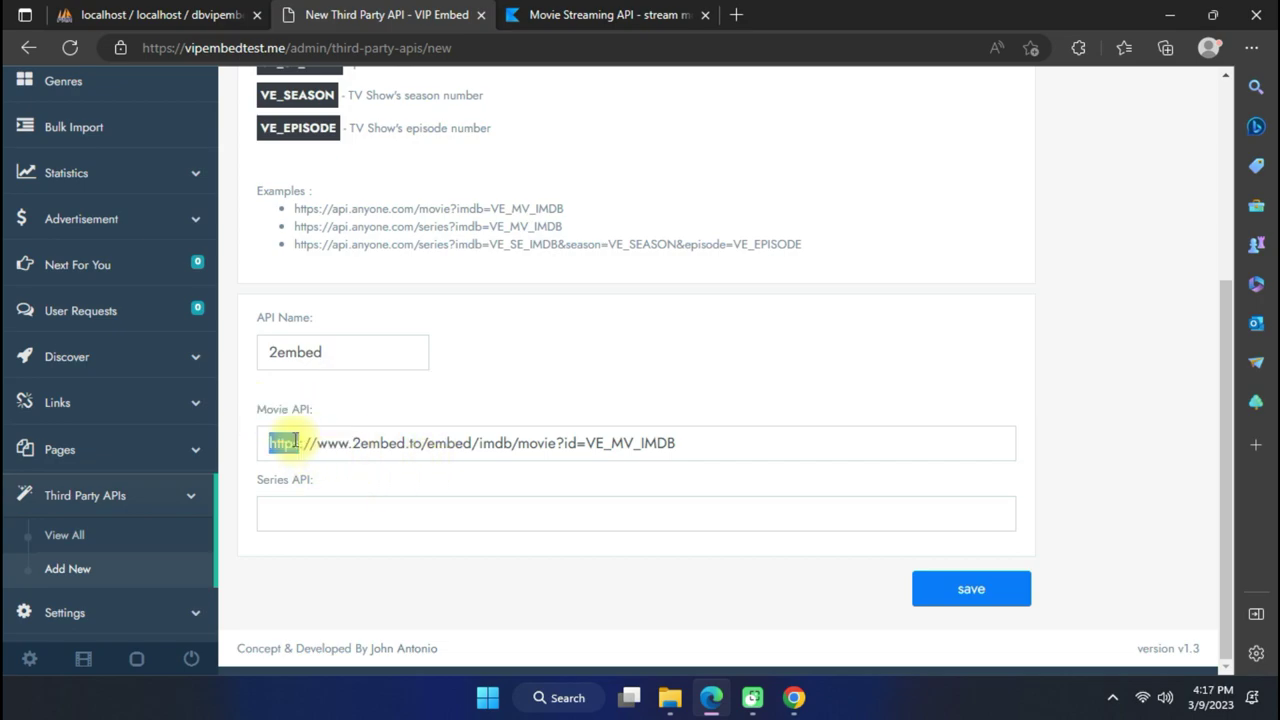
pyautogui.click(466, 415)
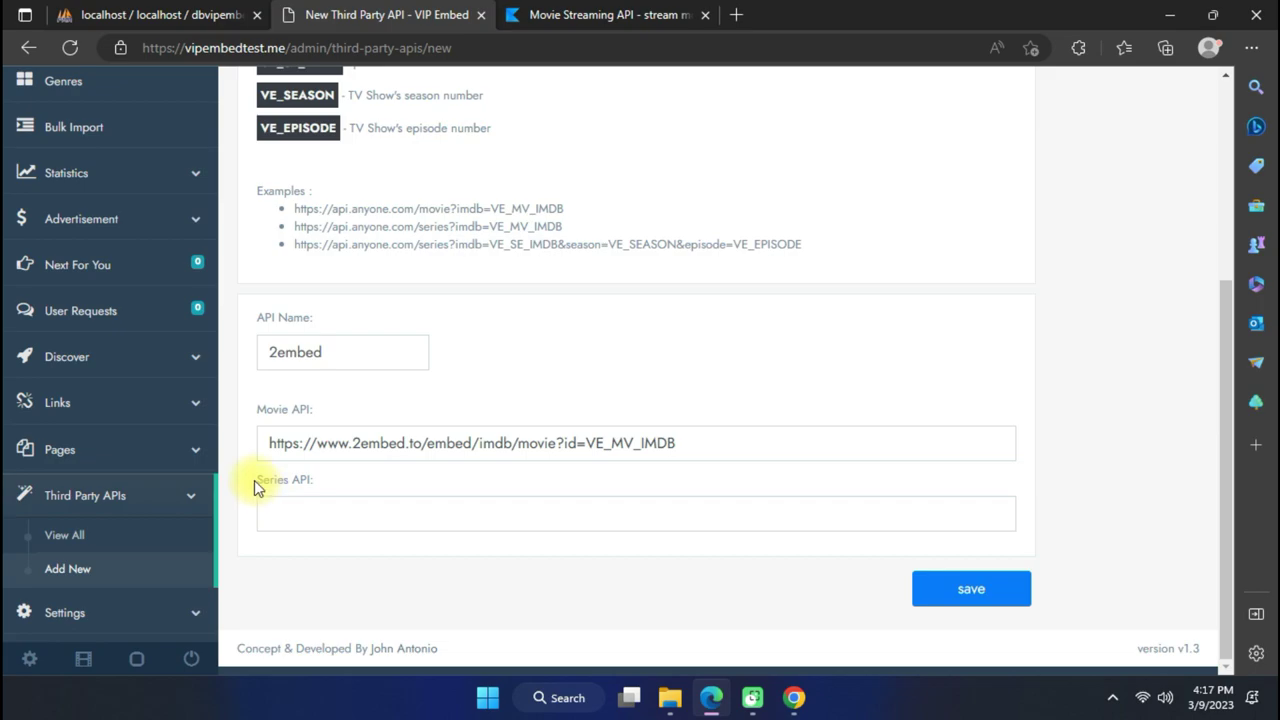
pyautogui.click(340, 480)
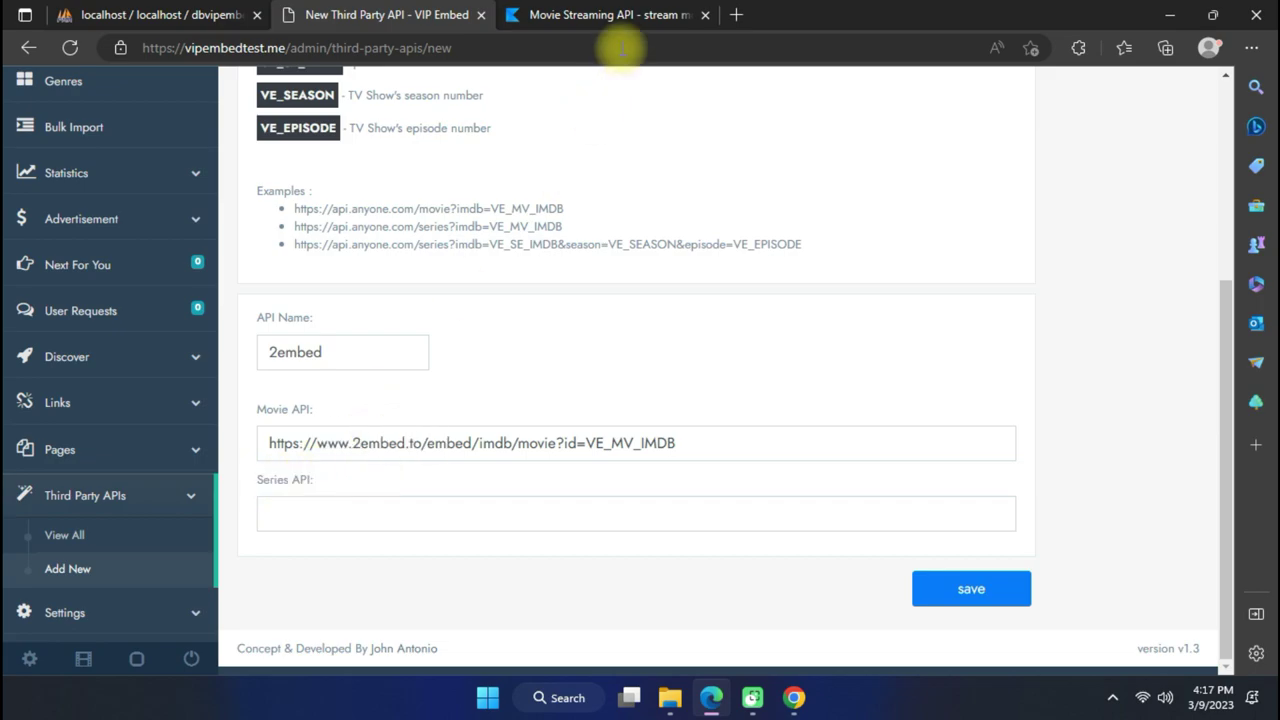
pyautogui.click(566, 28)
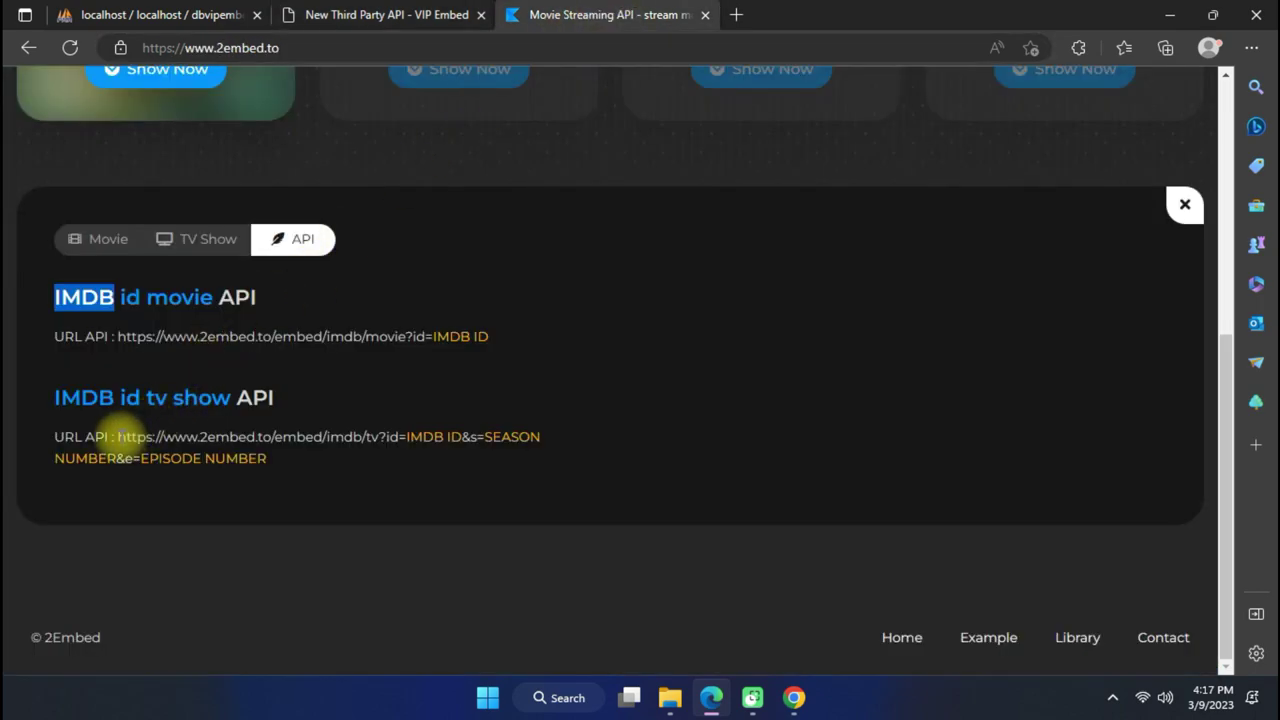
# Copy 2Embed's IMDB id TV show API URL with its id, season and episode parameters.
pyautogui.moveTo(117, 437); pyautogui.dragTo(478, 460)
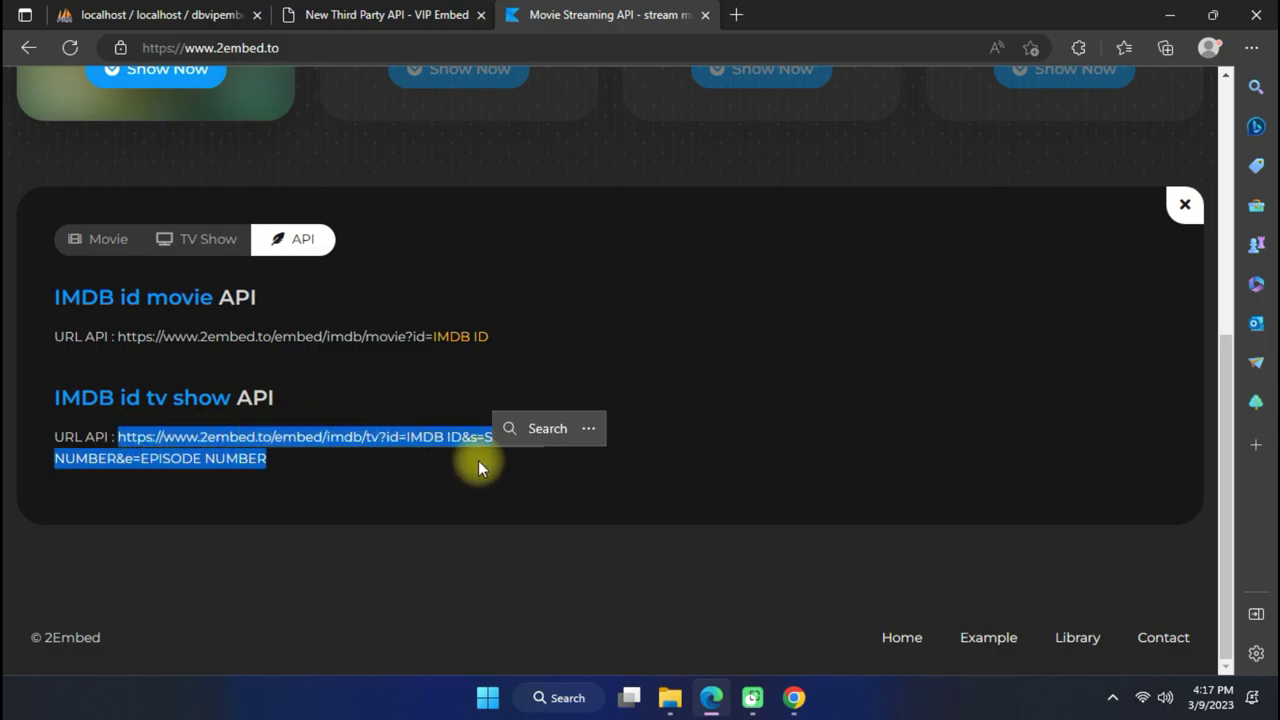
pyautogui.rightClick(421, 438)
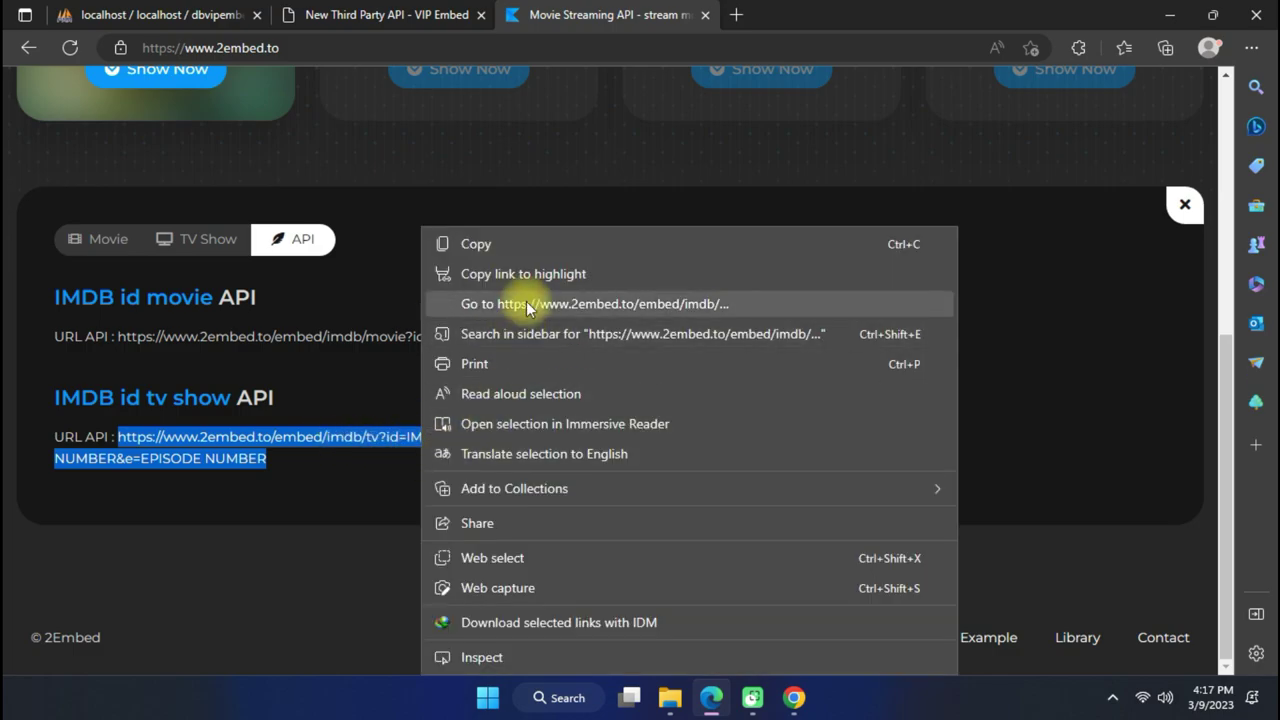
pyautogui.click(476, 244)
pyautogui.click(243, 457)
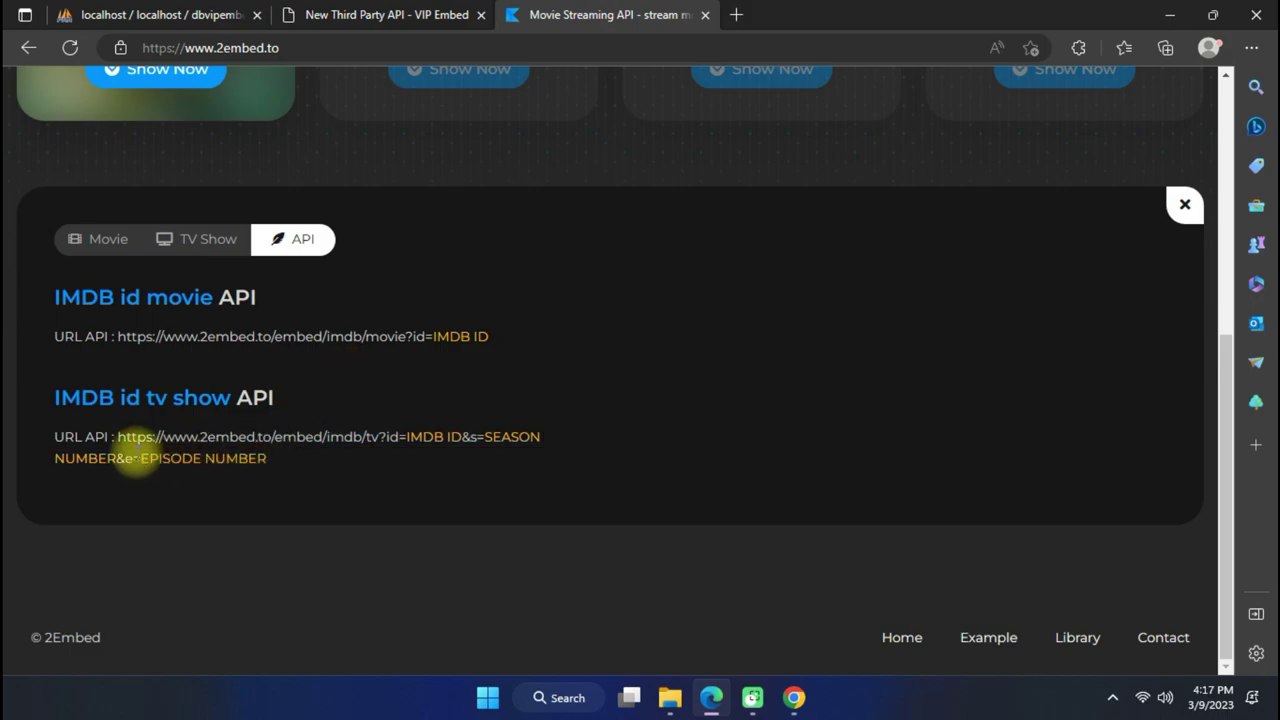
pyautogui.moveTo(117, 440); pyautogui.dragTo(169, 448)
pyautogui.moveTo(268, 445); pyautogui.dragTo(272, 463)
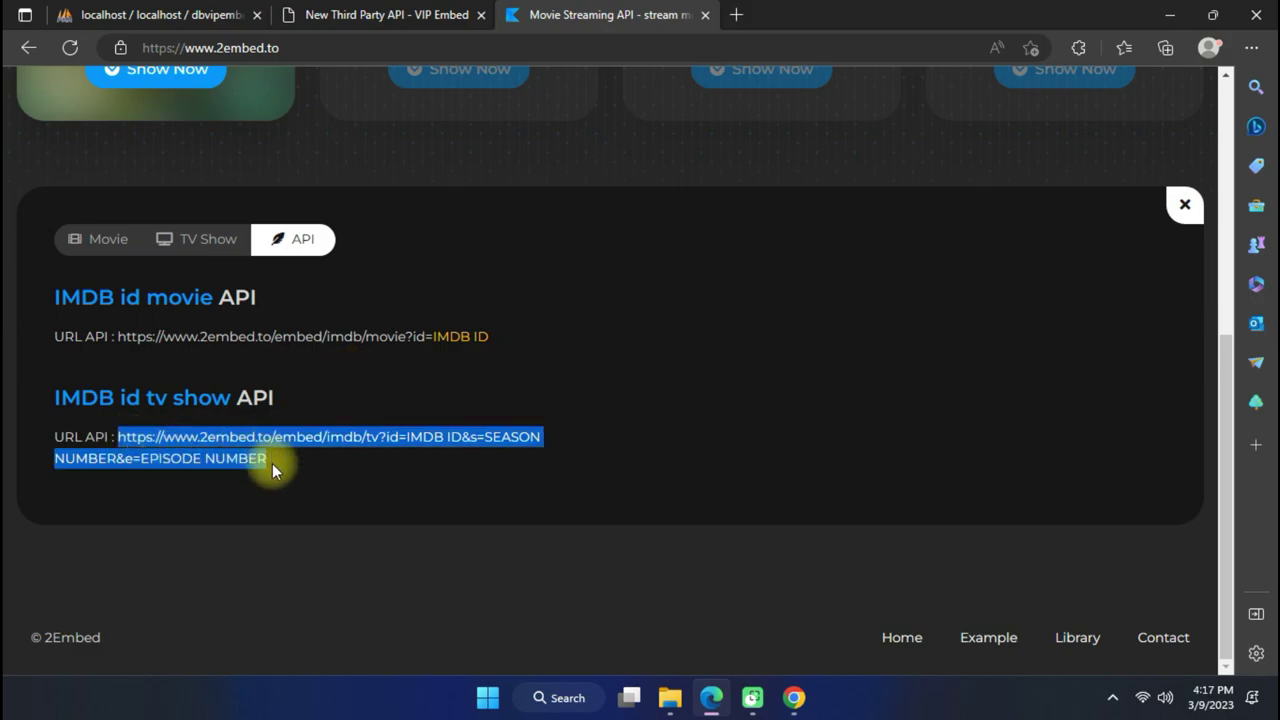
pyautogui.rightClick(459, 446)
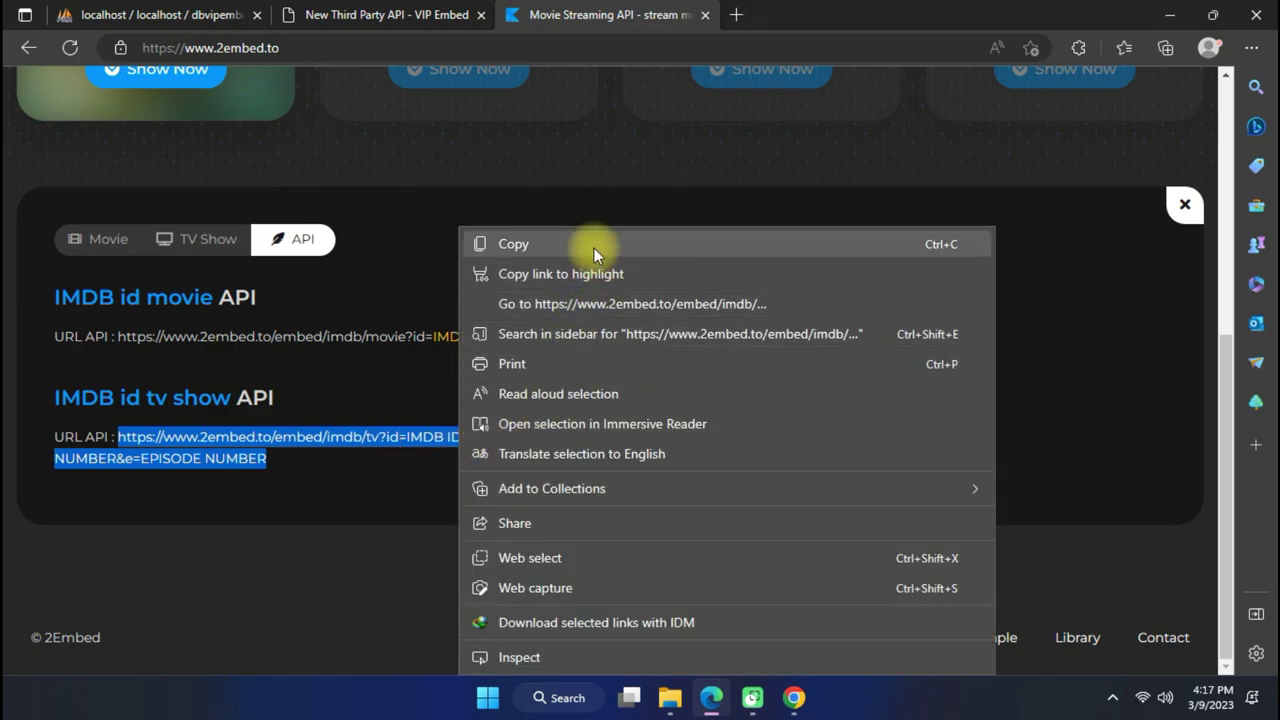
pyautogui.click(594, 246)
# Paste the TV show URL into the empty Series API field of the new API.
pyautogui.scroll(2, 500, 295)
pyautogui.scroll(-3, 480, 307)
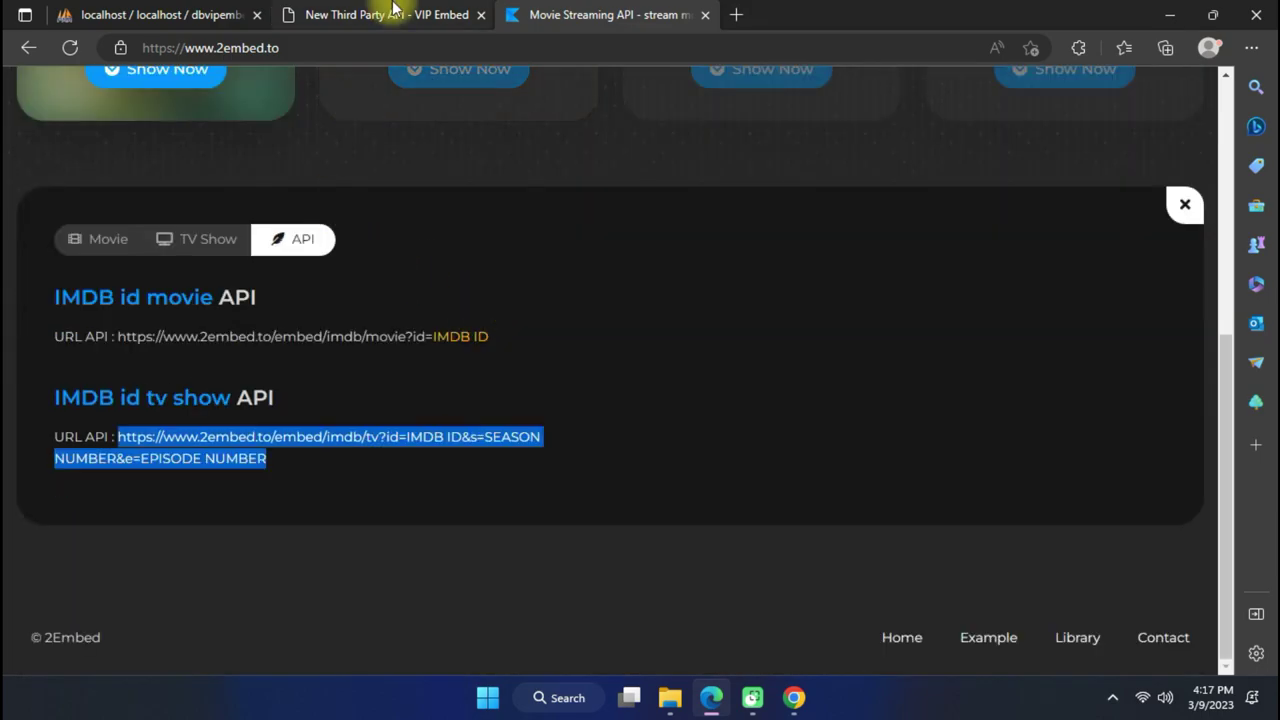
pyautogui.click(385, 15)
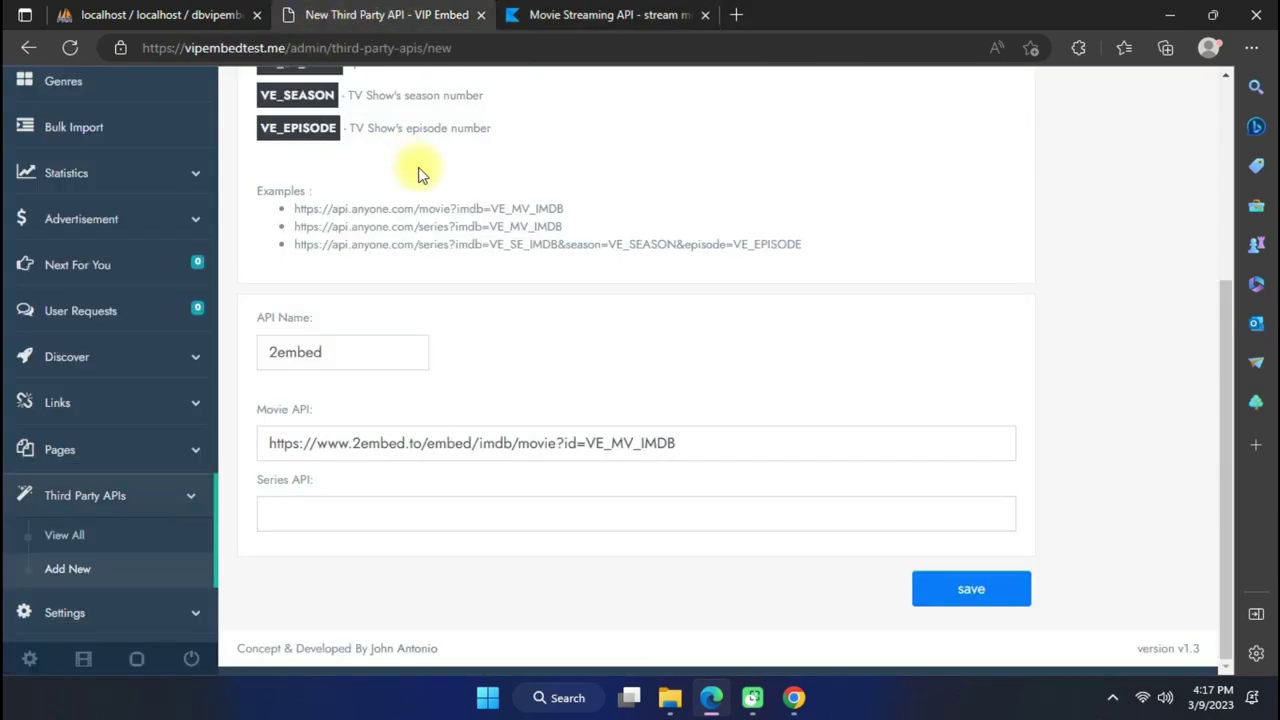
pyautogui.click(465, 518)
pyautogui.hotkey('ctrl', 'v')
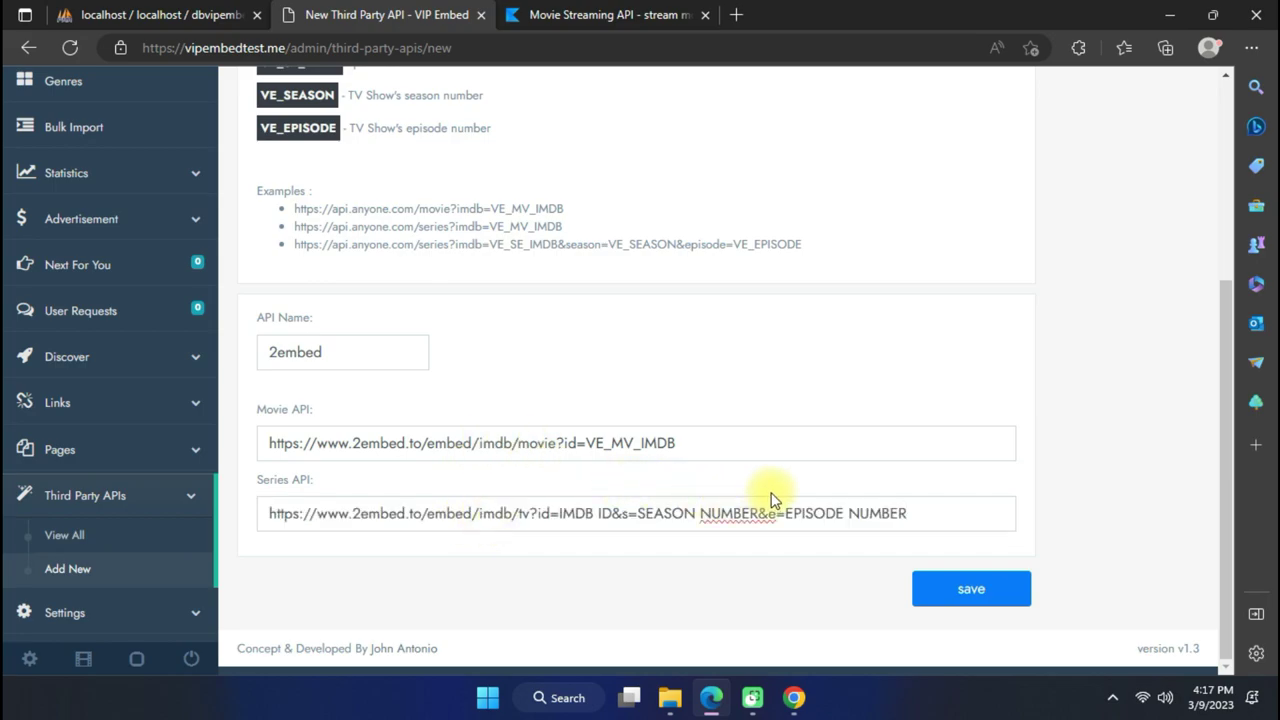
# Select the IMDB ID placeholder in the Series API URL.
pyautogui.scroll(3, 509, 354)
pyautogui.scroll(-3, 490, 340)
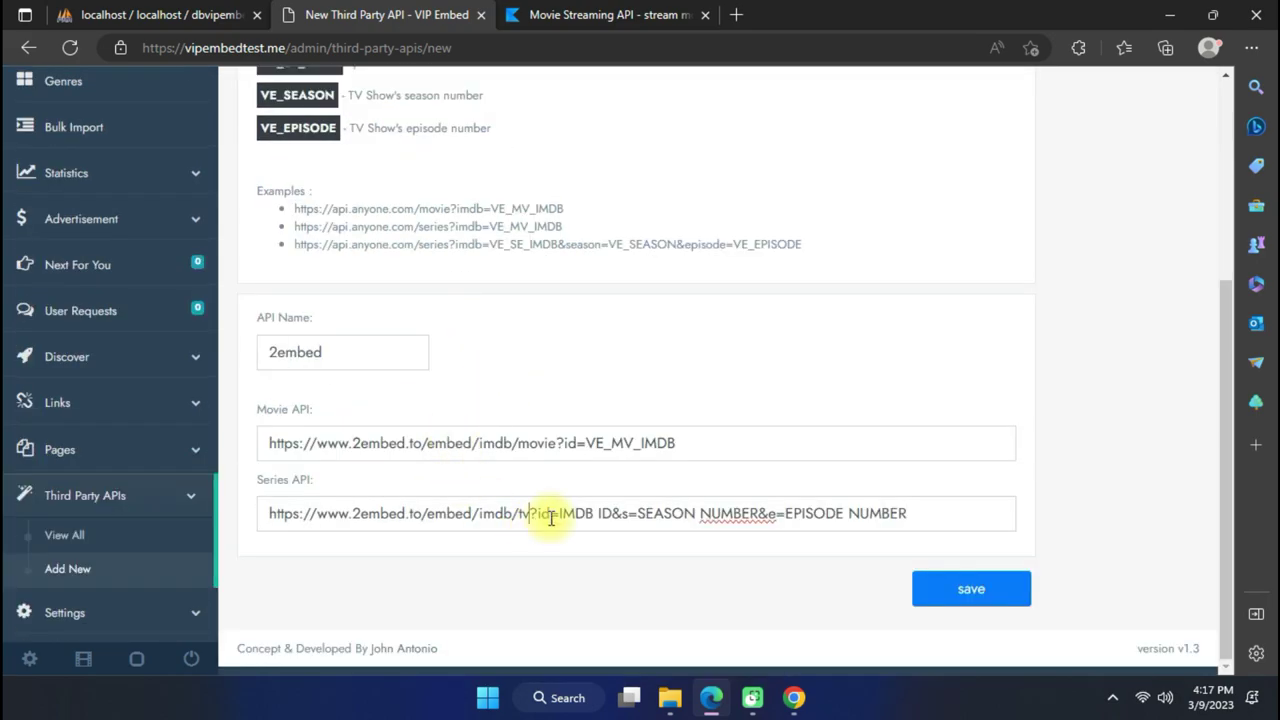
pyautogui.moveTo(560, 515); pyautogui.dragTo(583, 517)
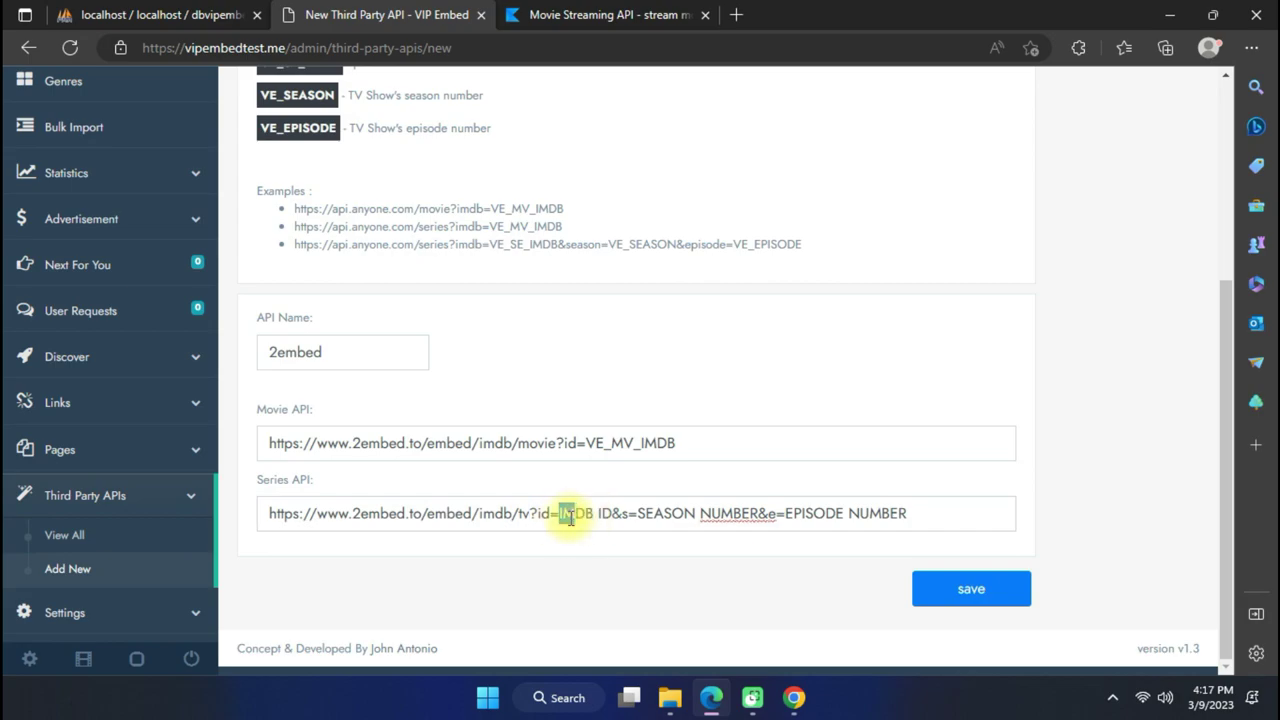
pyautogui.click(600, 371)
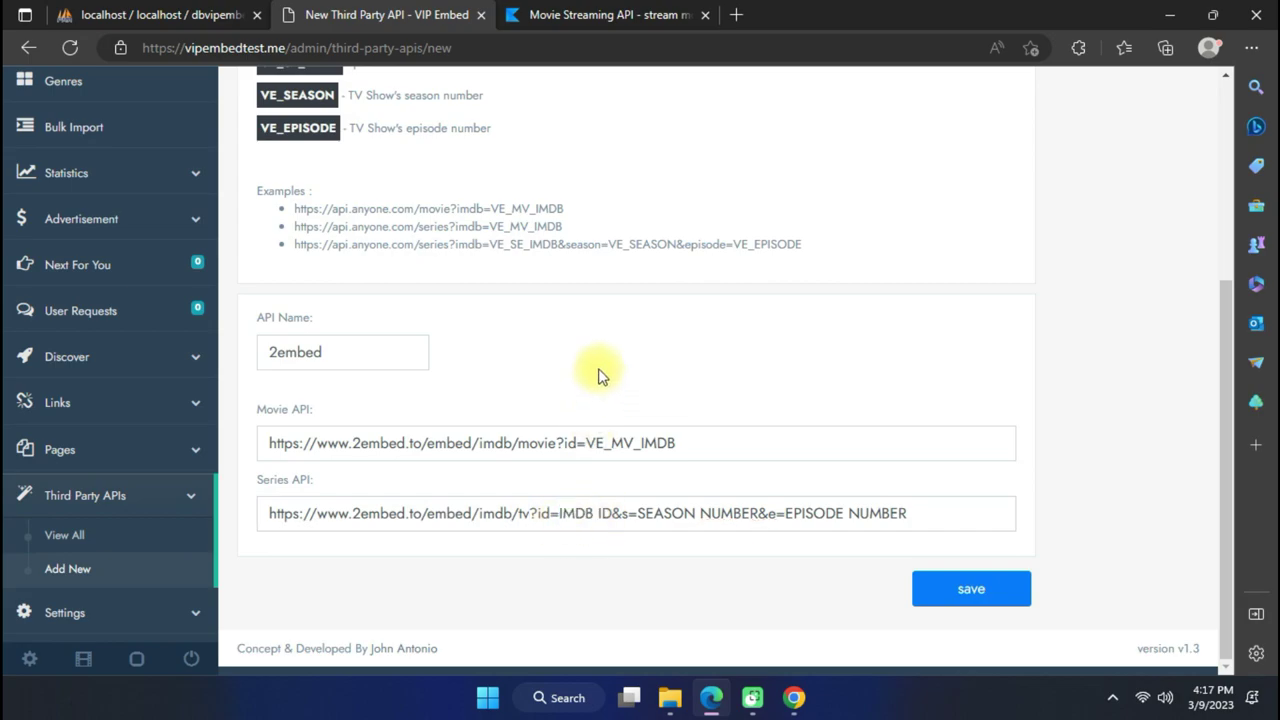
pyautogui.moveTo(560, 515); pyautogui.dragTo(597, 514)
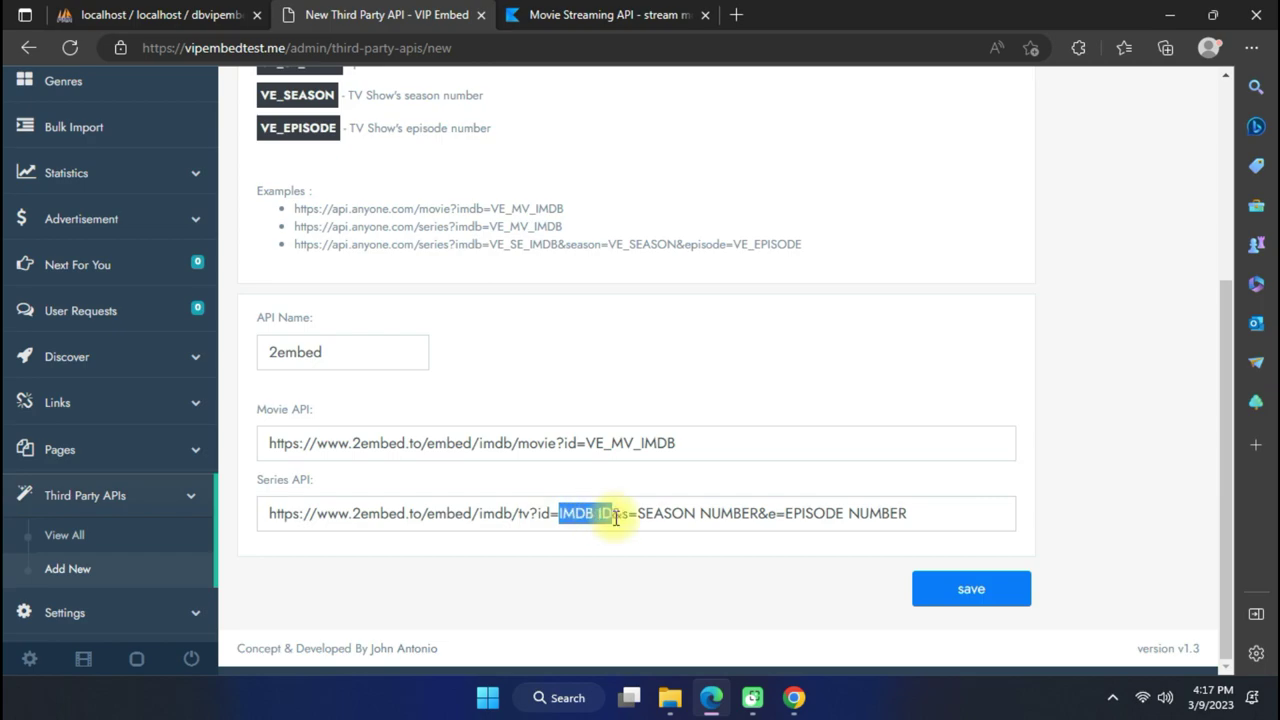
pyautogui.scroll(2, 588, 386)
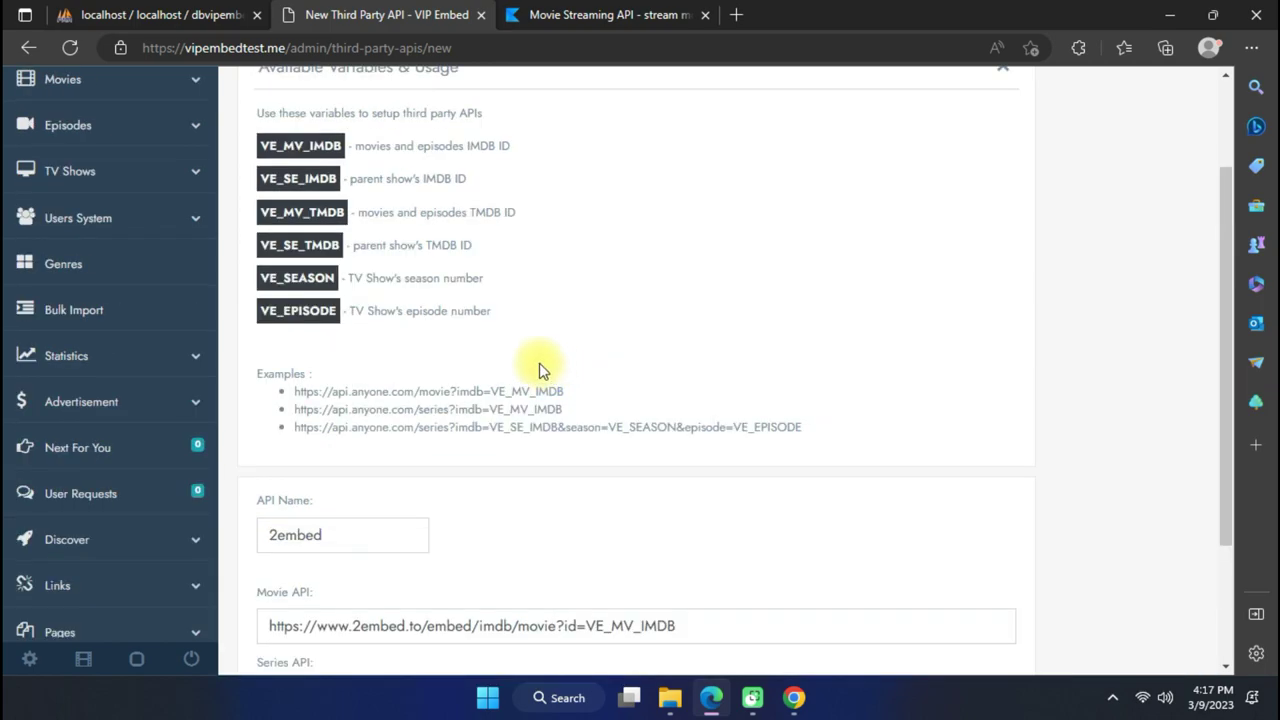
pyautogui.scroll(-2, 457, 366)
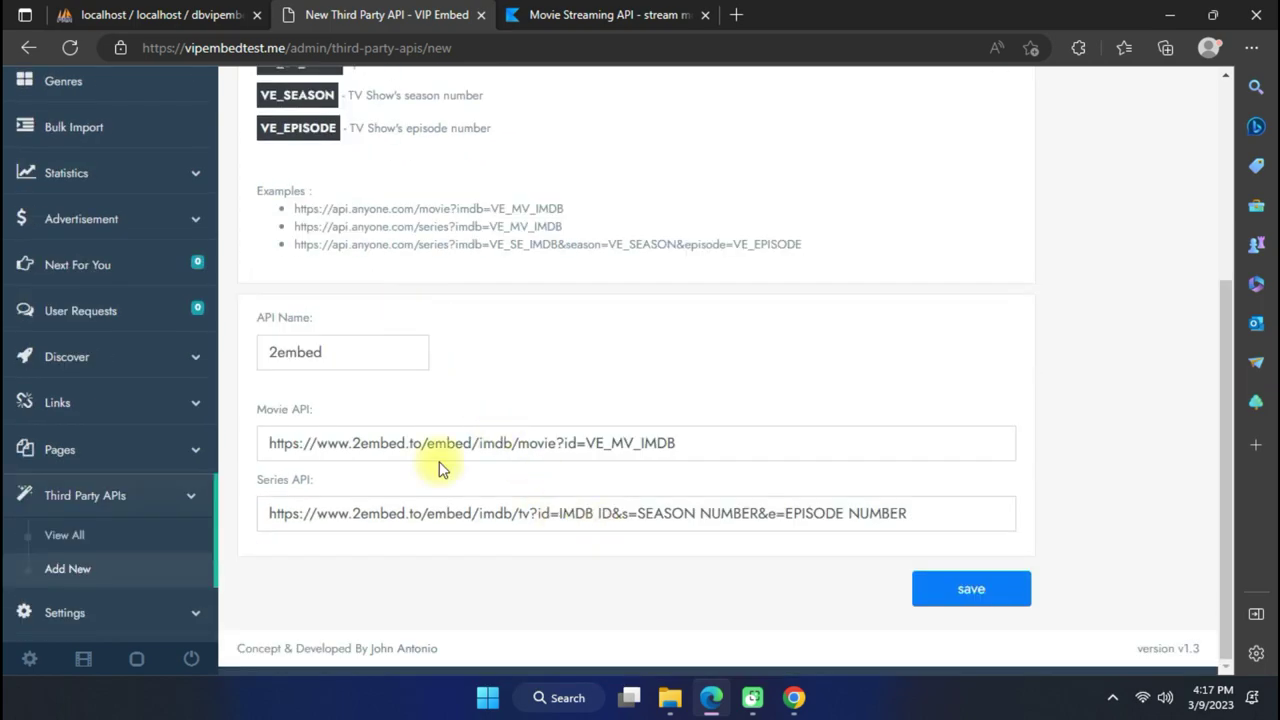
pyautogui.scroll(3, 394, 286)
pyautogui.click(320, 264)
pyautogui.click(374, 279)
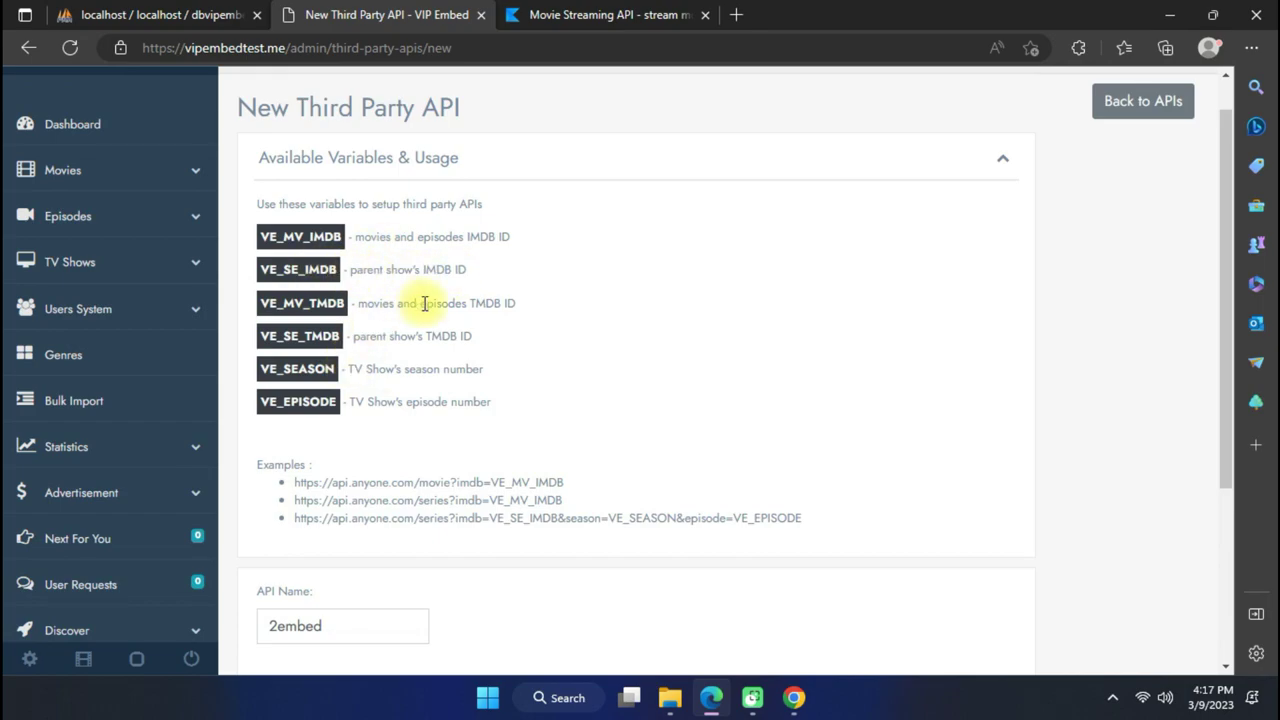
pyautogui.scroll(-2, 461, 320)
pyautogui.scroll(1, 461, 319)
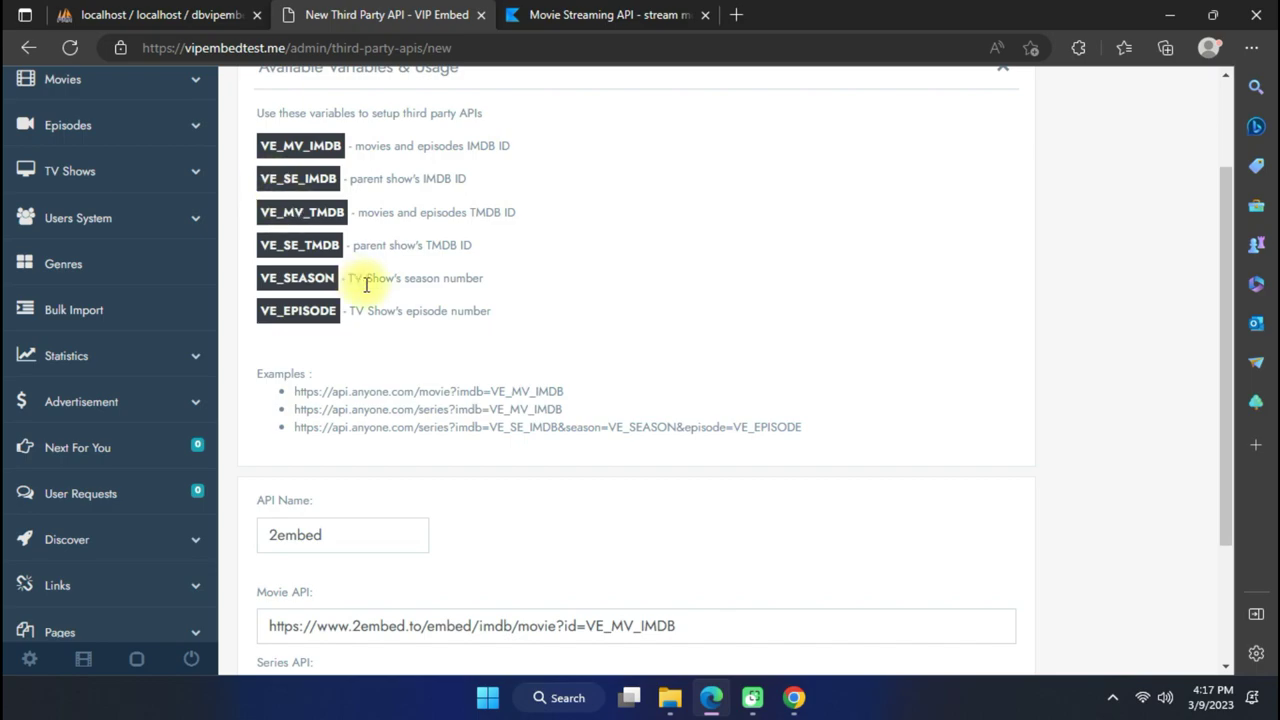
# Copy VE_SE_IMDB from the variables list and paste it over the IMDB ID after id=.
pyautogui.doubleClick(266, 177)
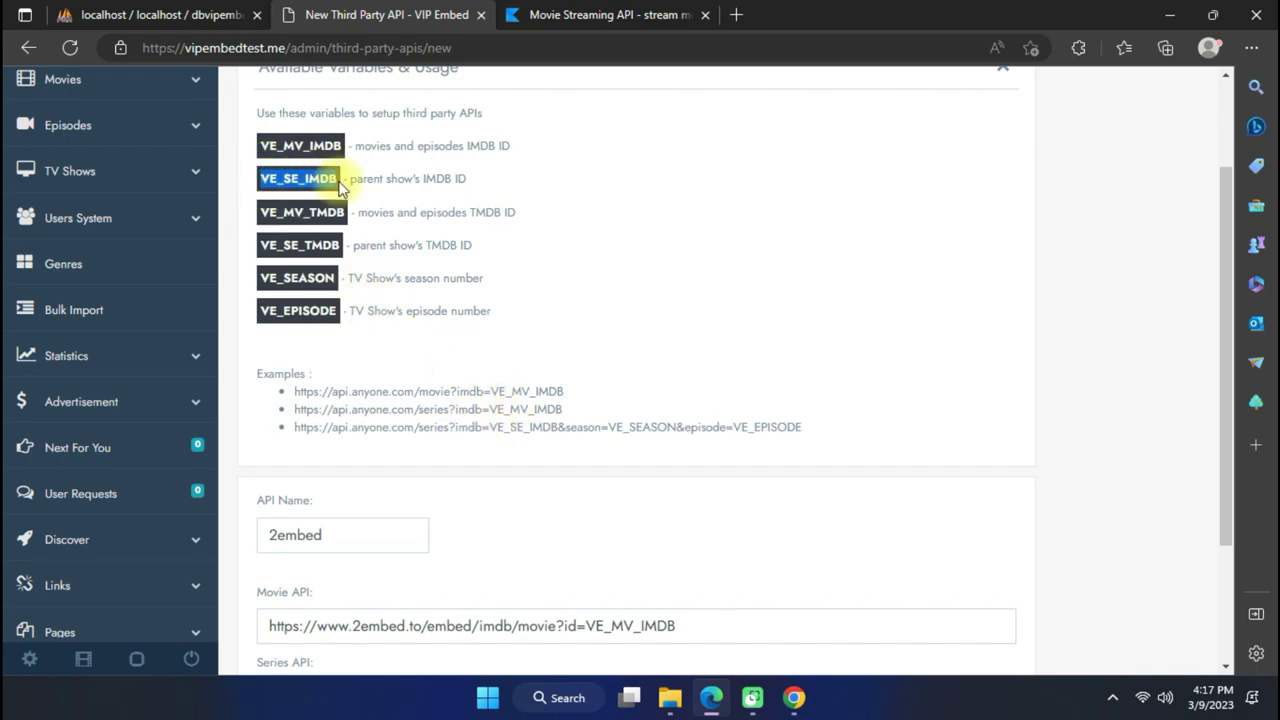
pyautogui.rightClick(318, 170)
pyautogui.click(365, 187)
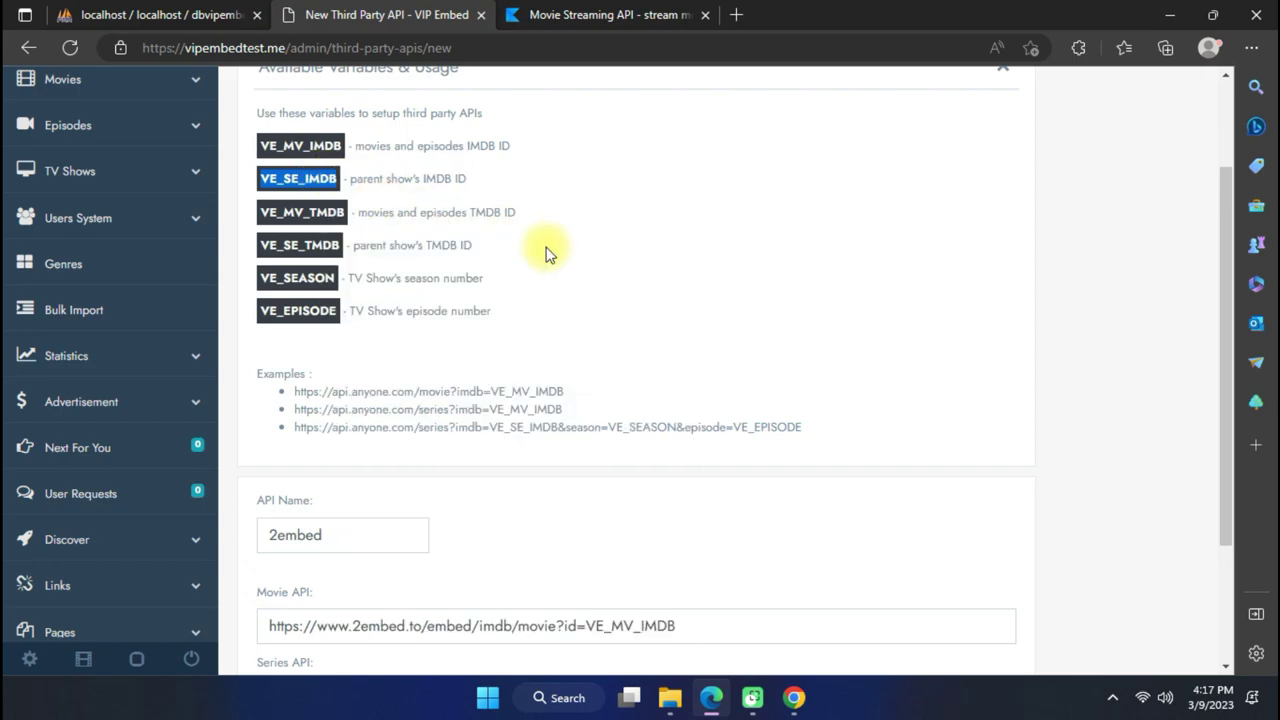
pyautogui.scroll(-2, 563, 340)
pyautogui.moveTo(612, 518); pyautogui.dragTo(561, 520)
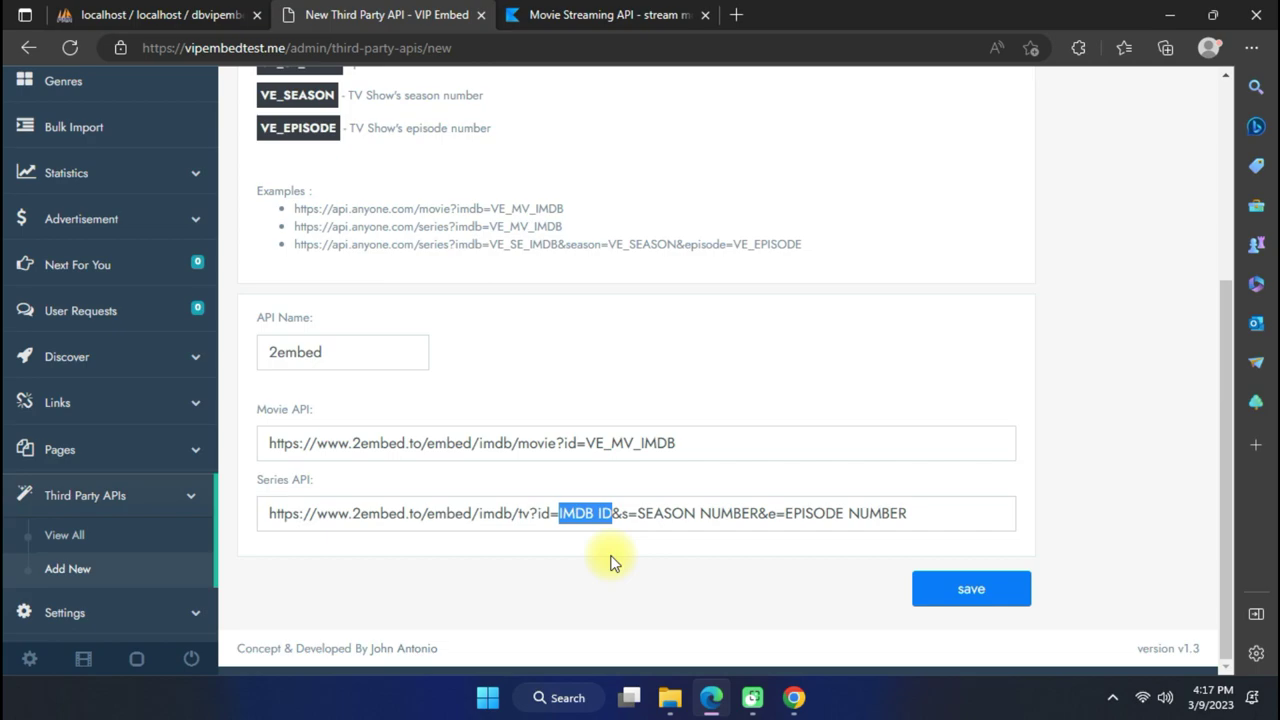
pyautogui.press('BackSpace')
pyautogui.hotkey('ctrl', 'v')
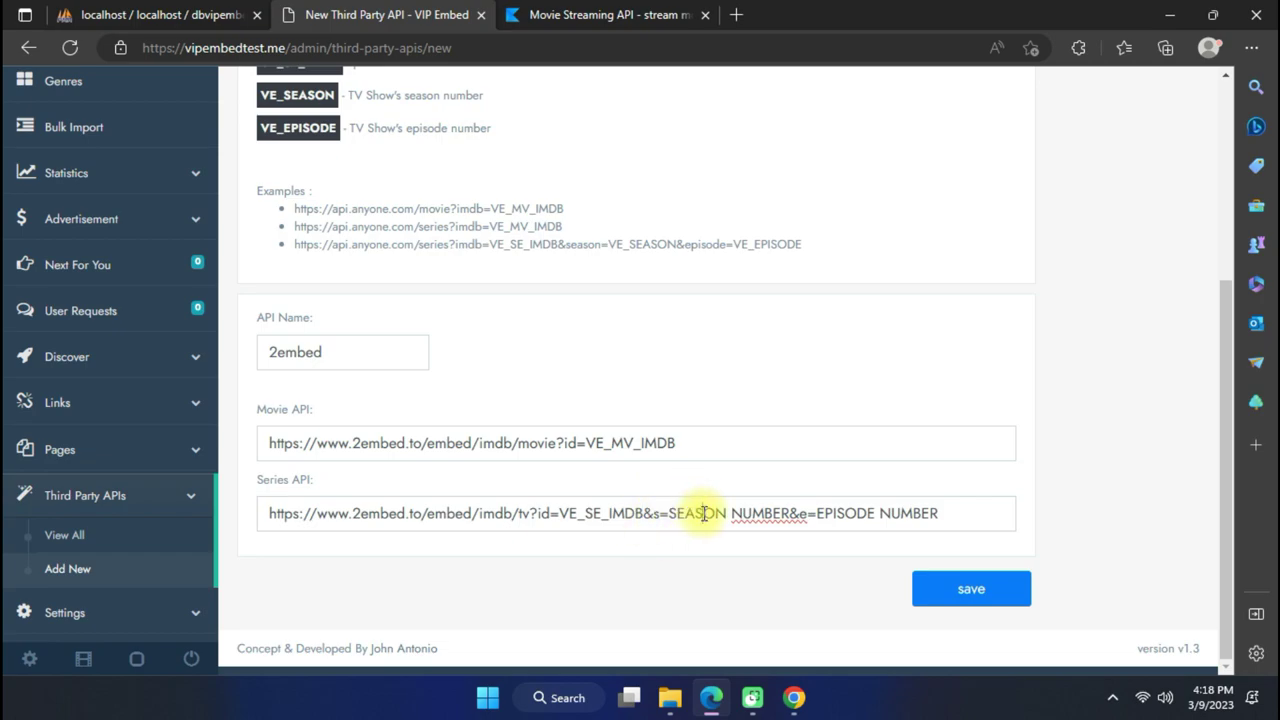
# Replace SEASON NUMBER after s= with the copied VE_SEASON variable.
pyautogui.scroll(1, 505, 342)
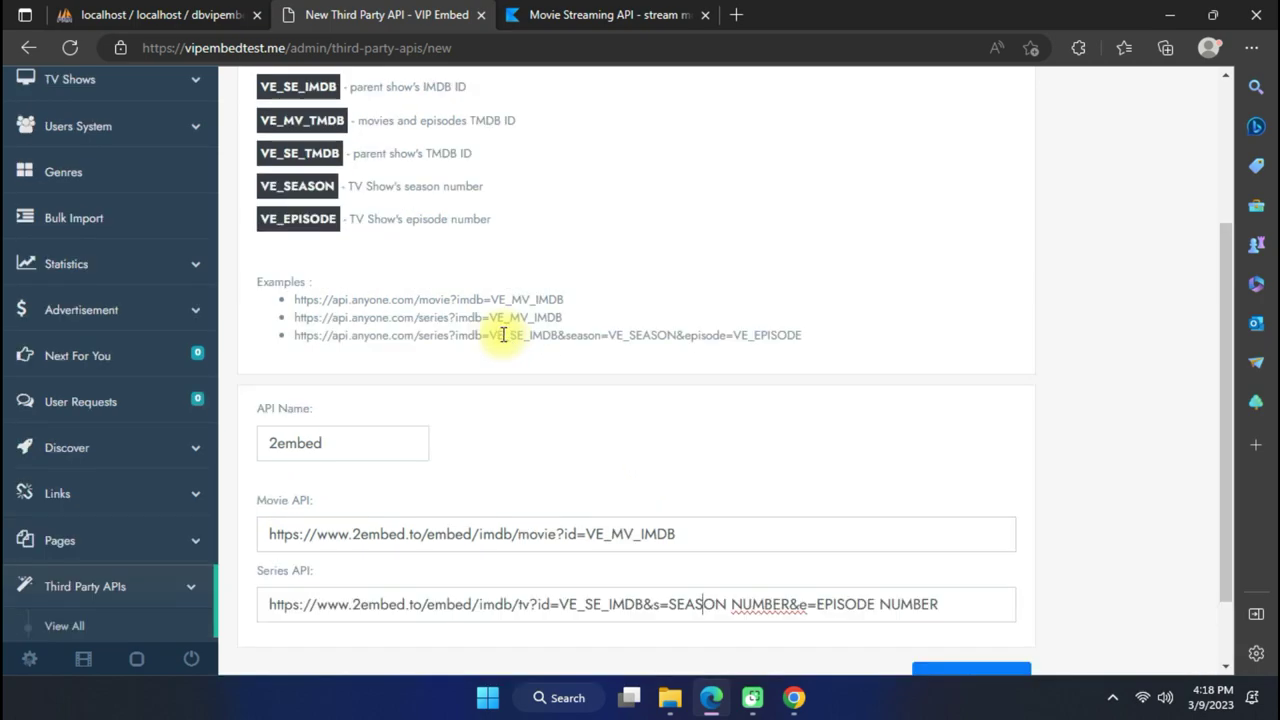
pyautogui.scroll(-1, 505, 335)
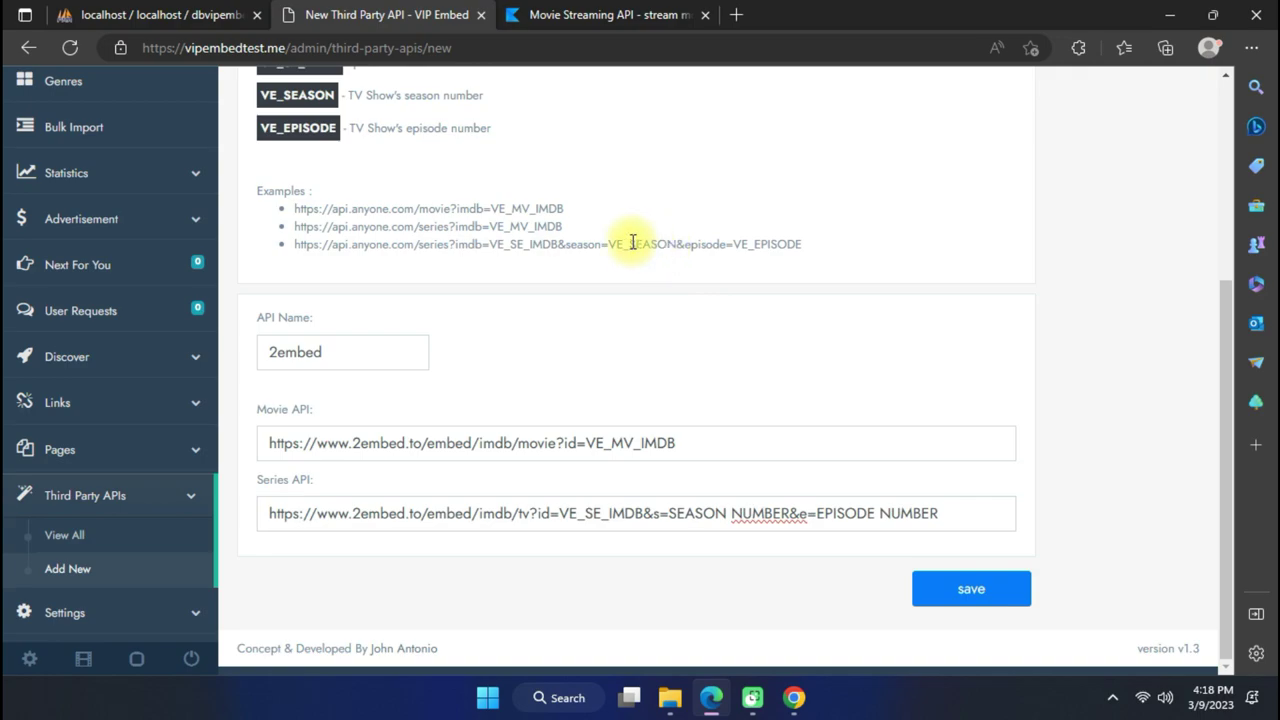
pyautogui.scroll(2, 417, 209)
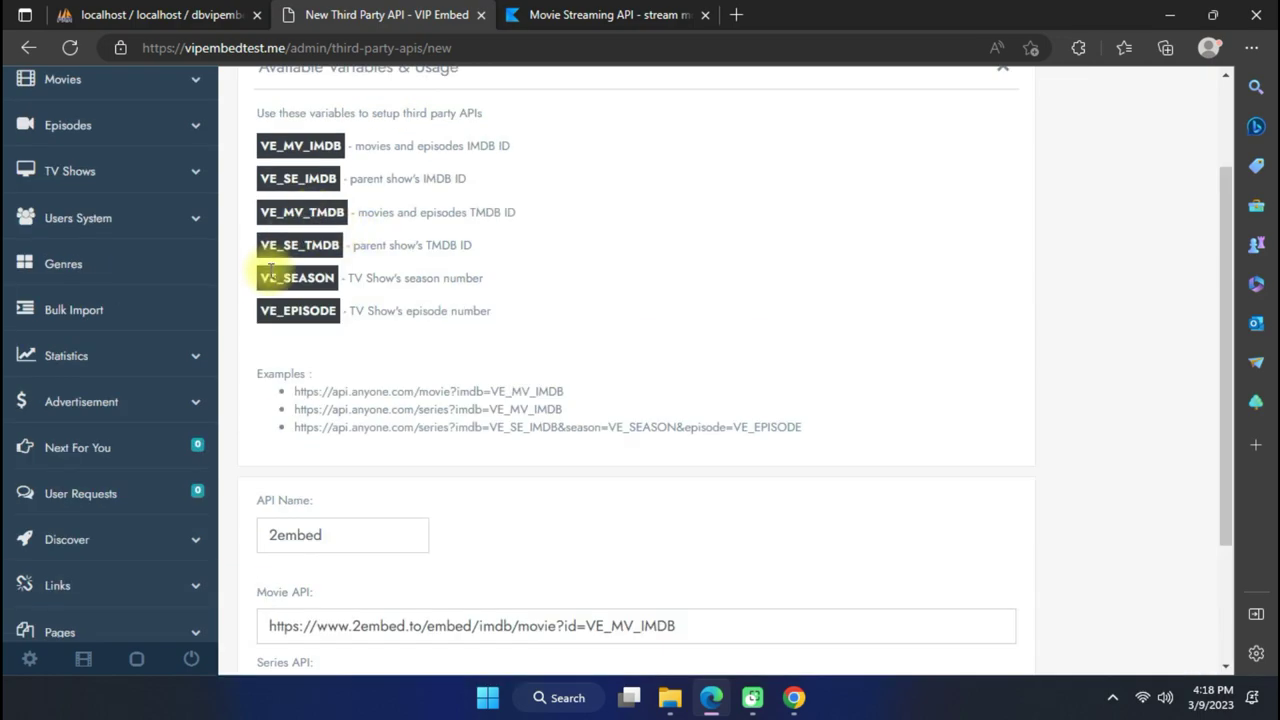
pyautogui.moveTo(258, 287); pyautogui.dragTo(325, 286)
pyautogui.rightClick(327, 282)
pyautogui.click(403, 216)
pyautogui.scroll(-2, 600, 277)
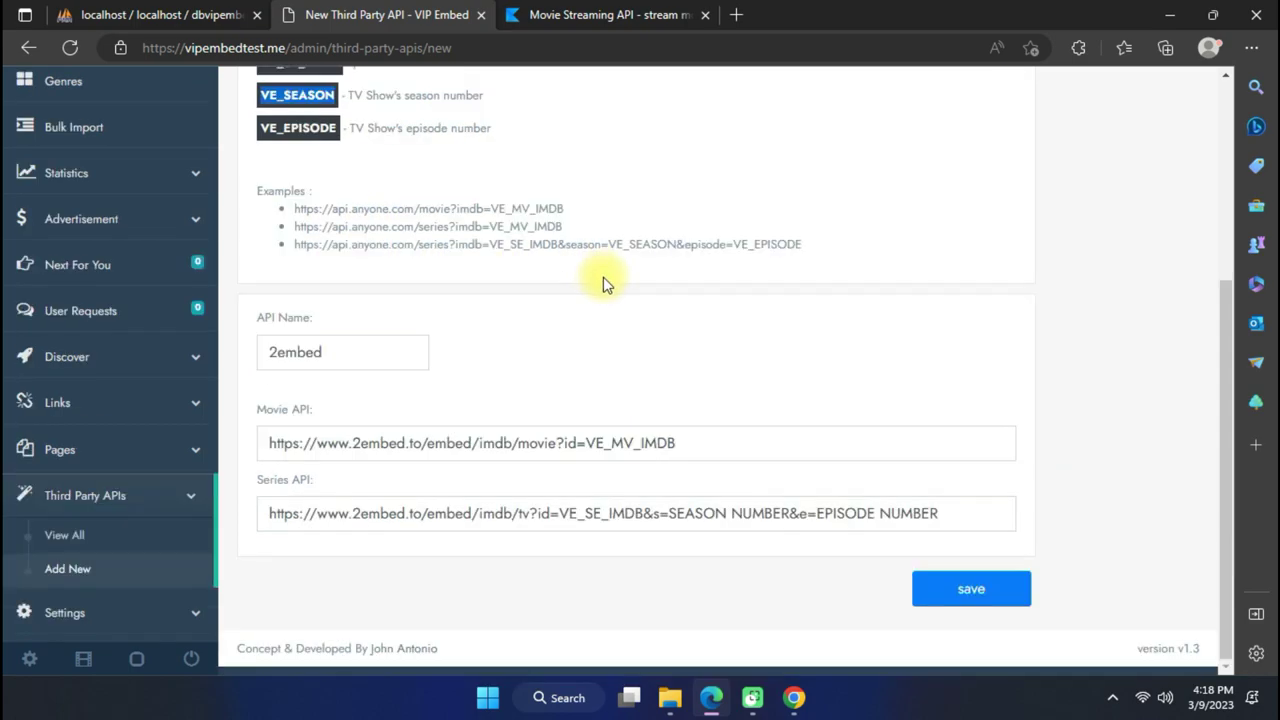
pyautogui.moveTo(668, 513); pyautogui.dragTo(792, 513)
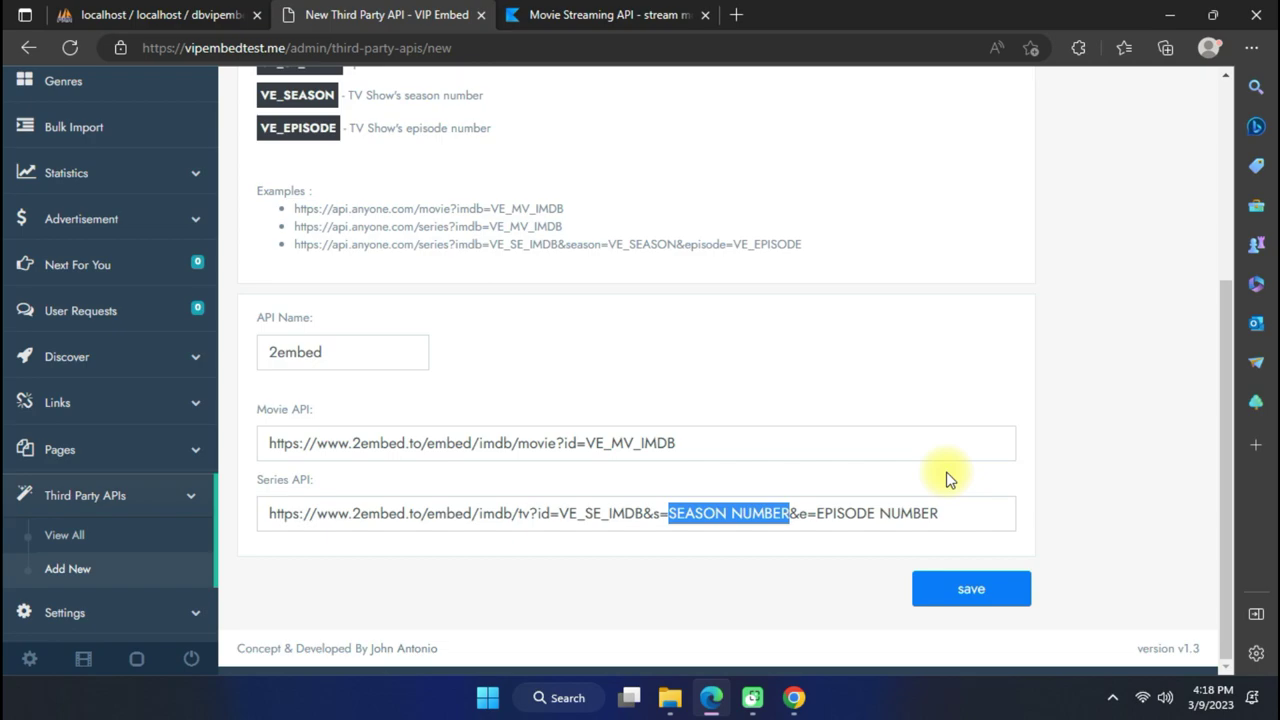
pyautogui.press('BackSpace')
pyautogui.hotkey('ctrl', 'v')
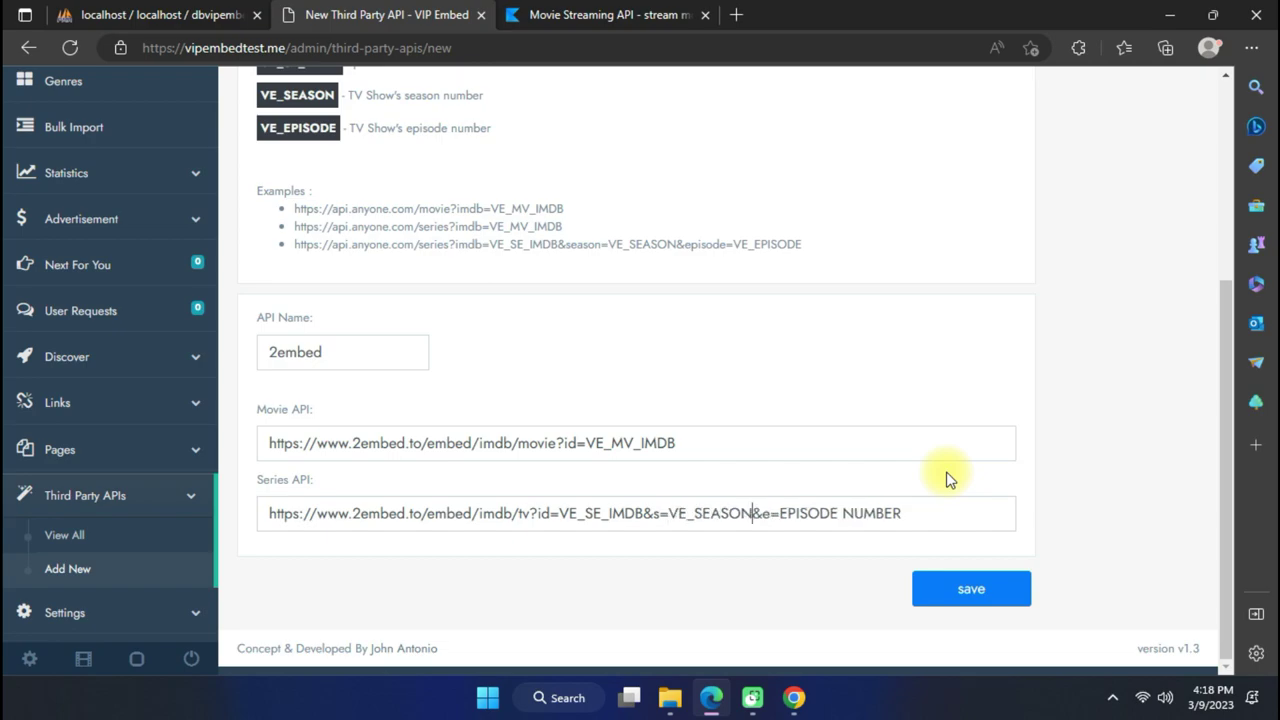
# Copy VE_EPISODE and put it in place of the EPISODE NUMBER placeholder after e=.
pyautogui.scroll(1, 450, 340)
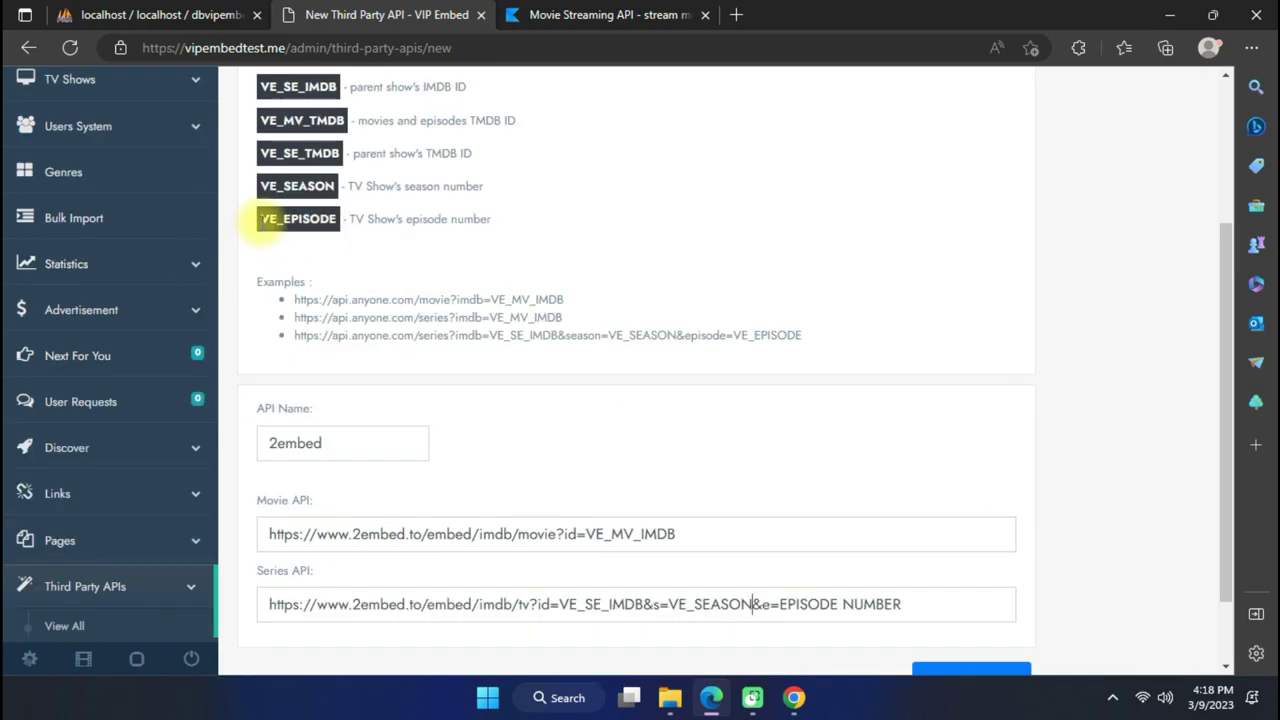
pyautogui.moveTo(258, 222); pyautogui.dragTo(331, 236)
pyautogui.rightClick(338, 228)
pyautogui.click(356, 213)
pyautogui.scroll(-1, 790, 312)
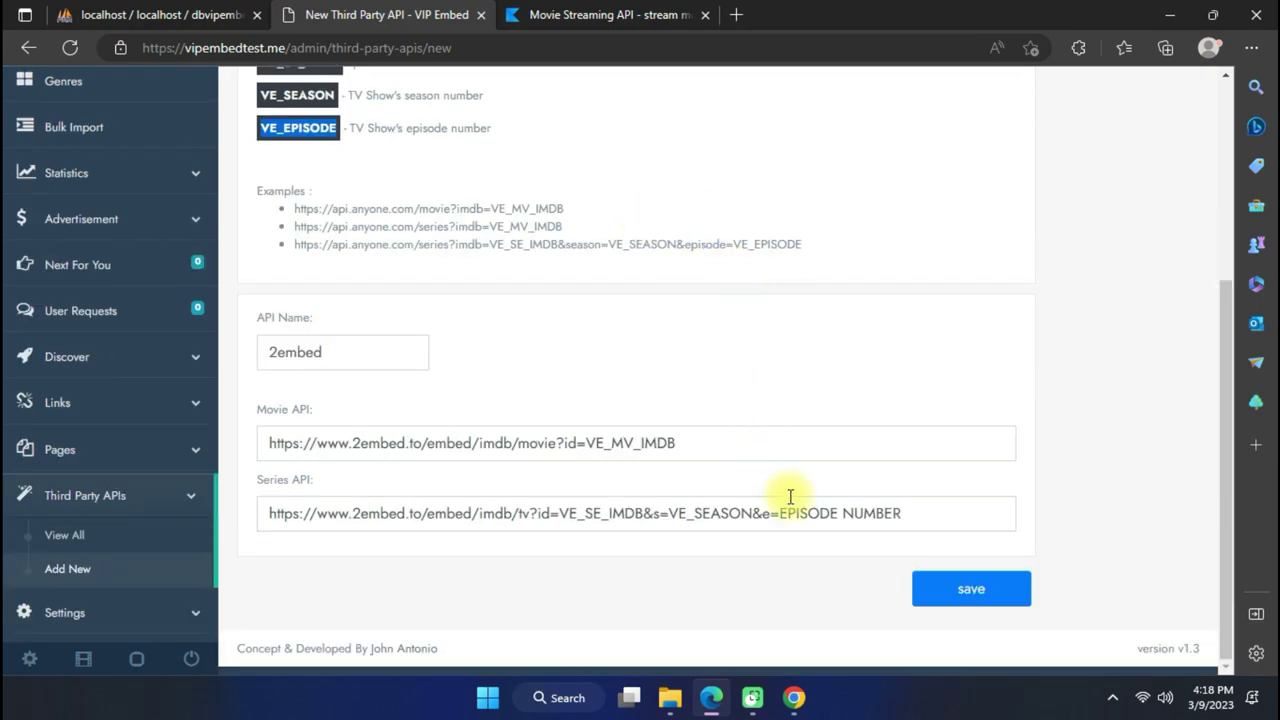
pyautogui.moveTo(779, 516); pyautogui.dragTo(900, 515)
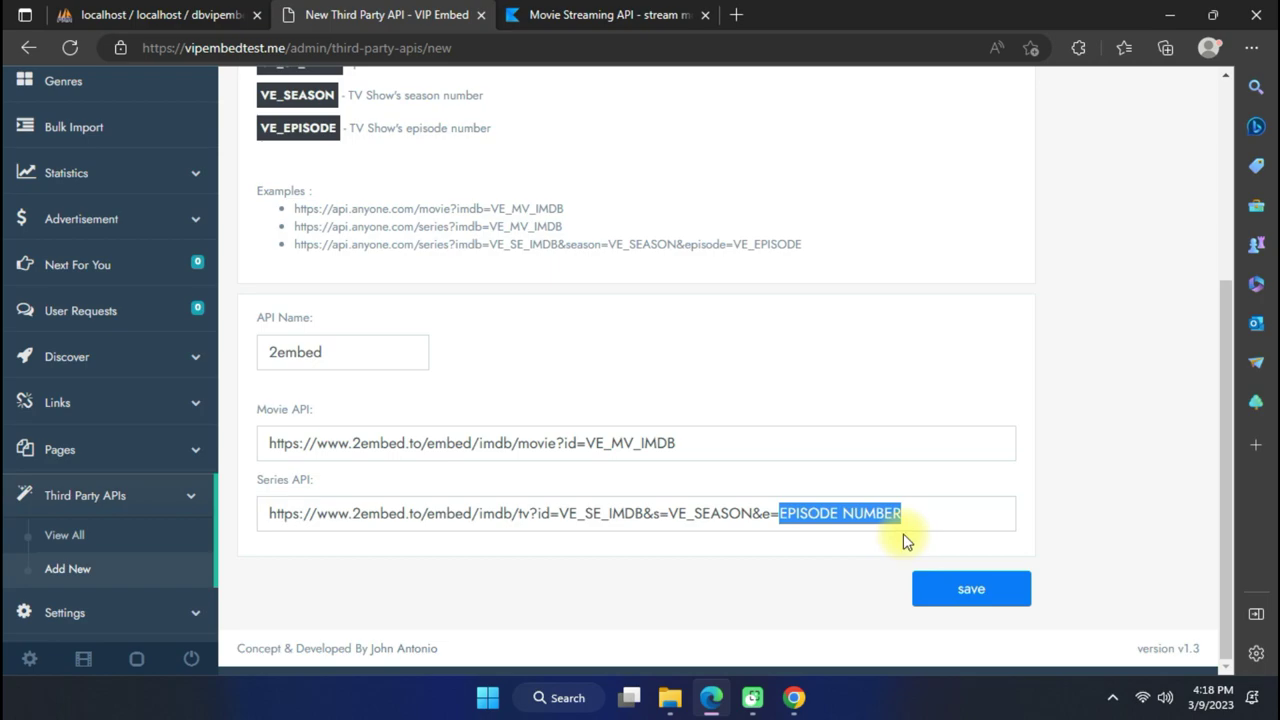
pyautogui.press('BackSpace')
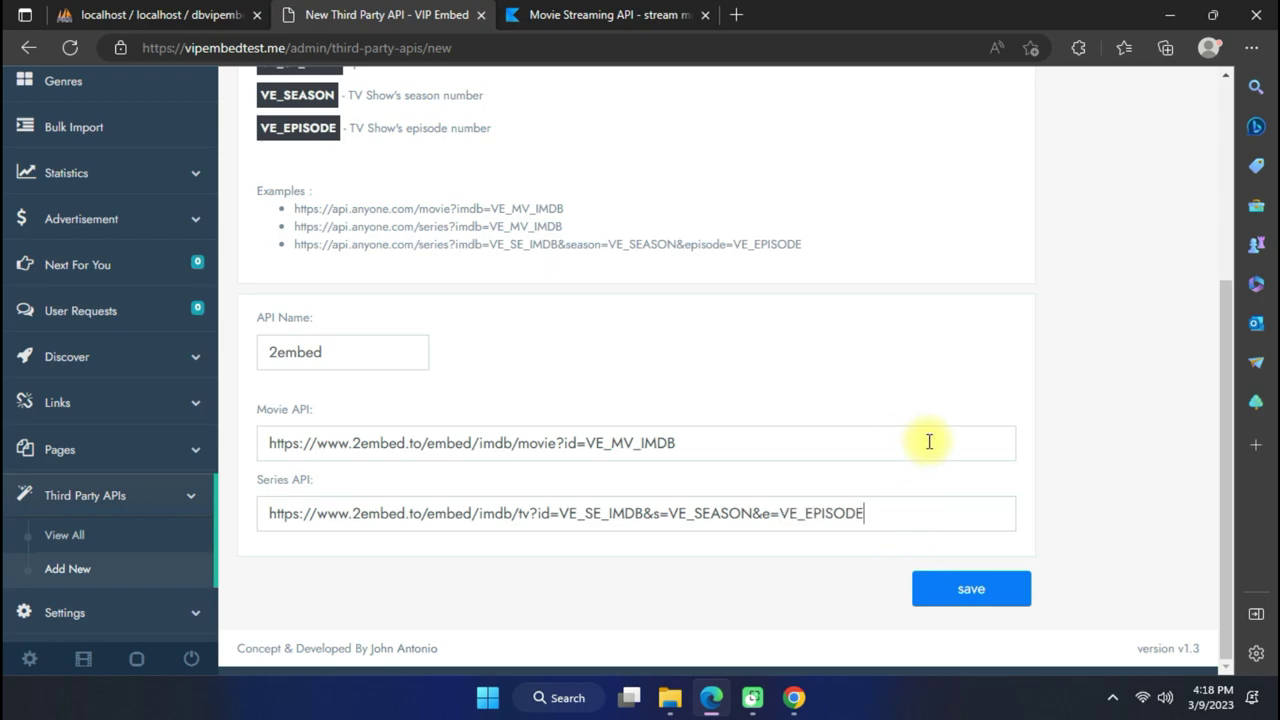
# Check the finished Series API URL and save the new 2embed third-party API.
pyautogui.click(584, 512)
pyautogui.click(411, 519)
pyautogui.click(303, 515)
pyautogui.scroll(1, 723, 431)
pyautogui.scroll(-1, 767, 442)
pyautogui.click(962, 590)
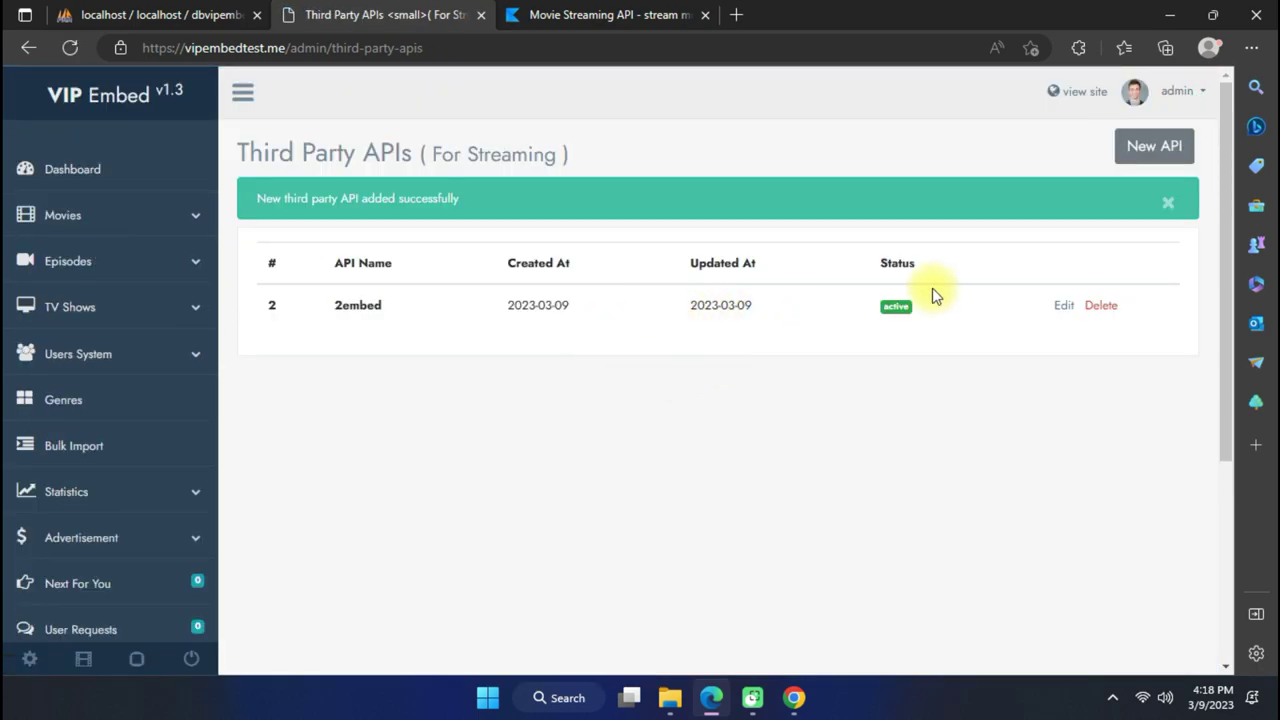
# Reopen the saved 2embed API for editing and review its Movie and Series URLs.
pyautogui.click(1065, 308)
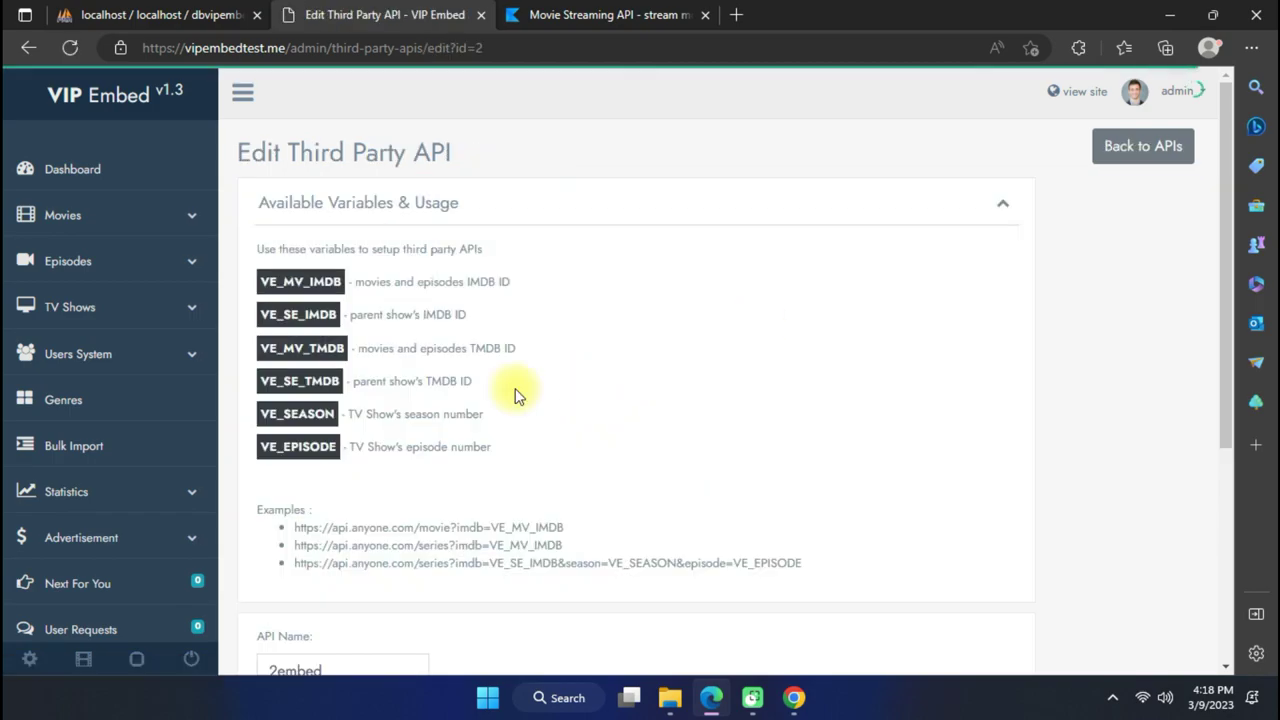
pyautogui.scroll(-5, 700, 390)
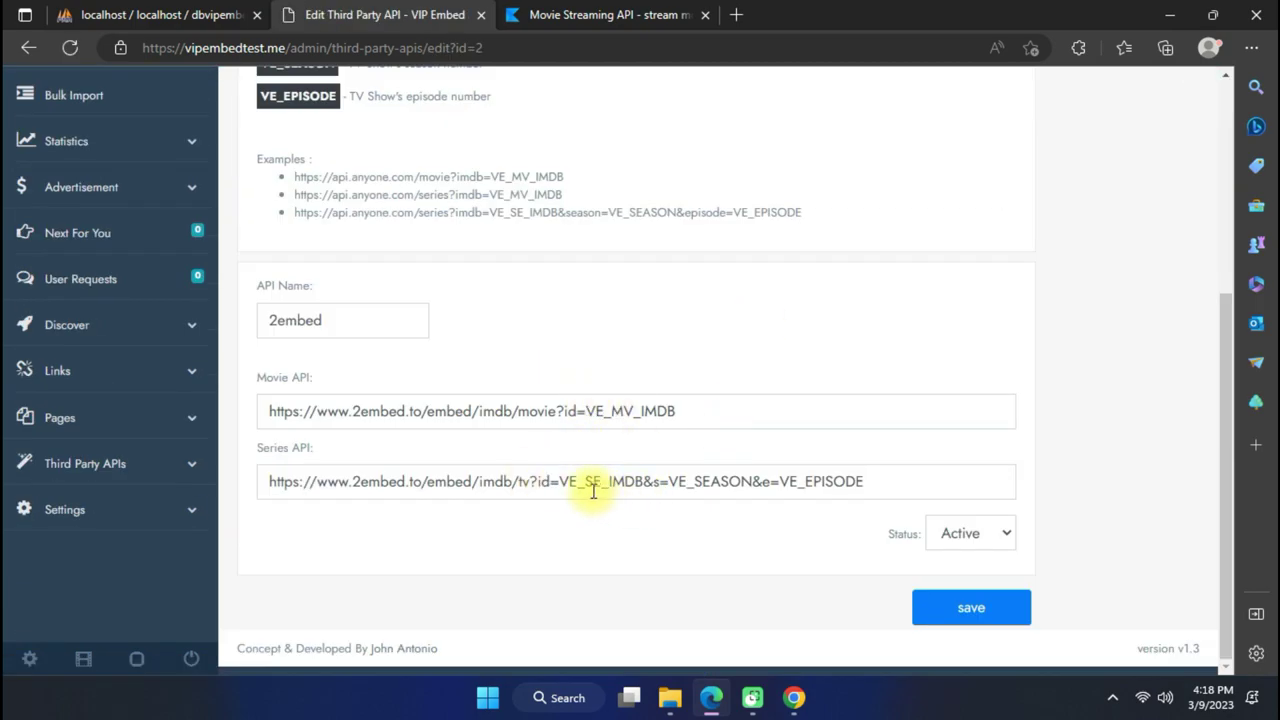
pyautogui.scroll(5, 766, 512)
pyautogui.scroll(-5, 766, 512)
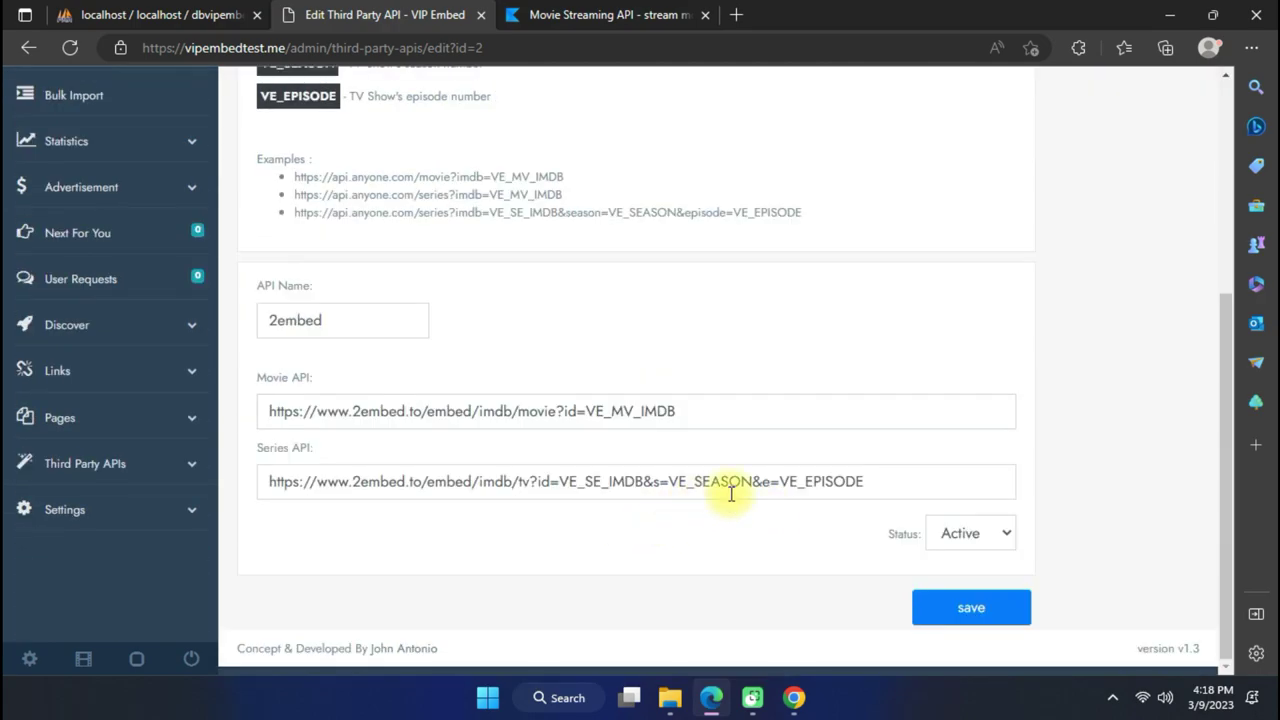
pyautogui.scroll(4, 731, 491)
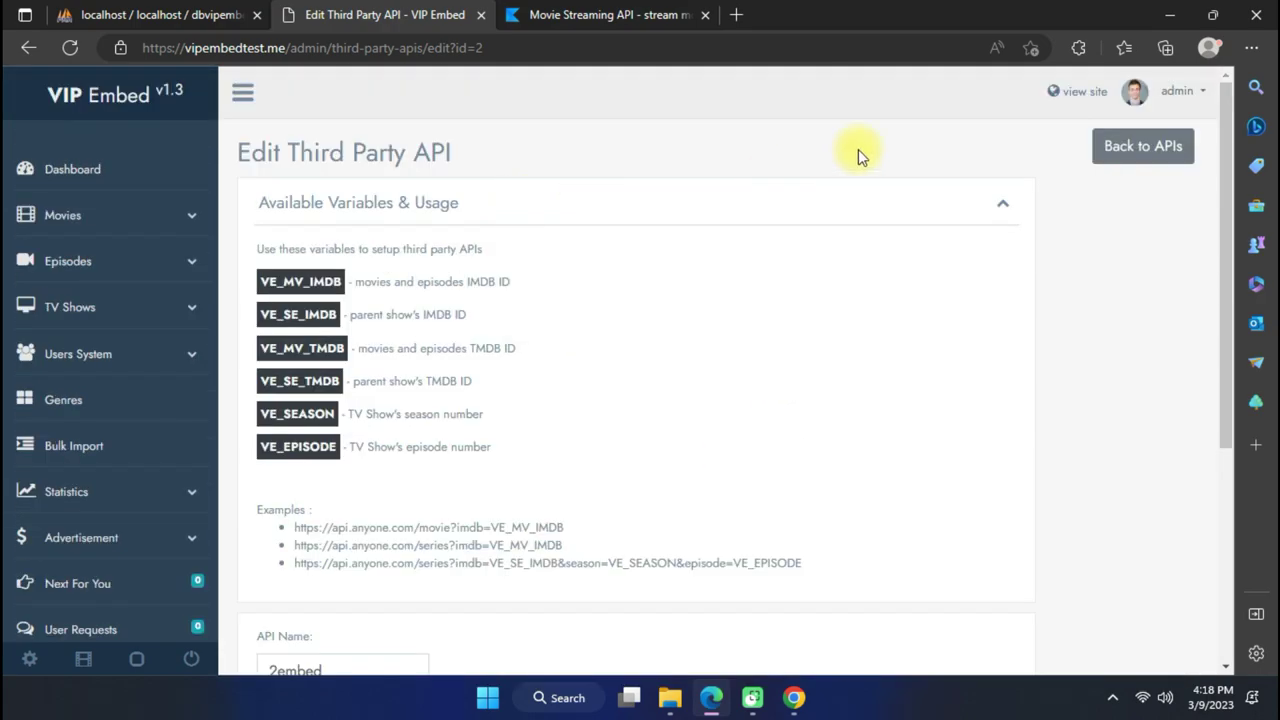
pyautogui.click(1078, 92)
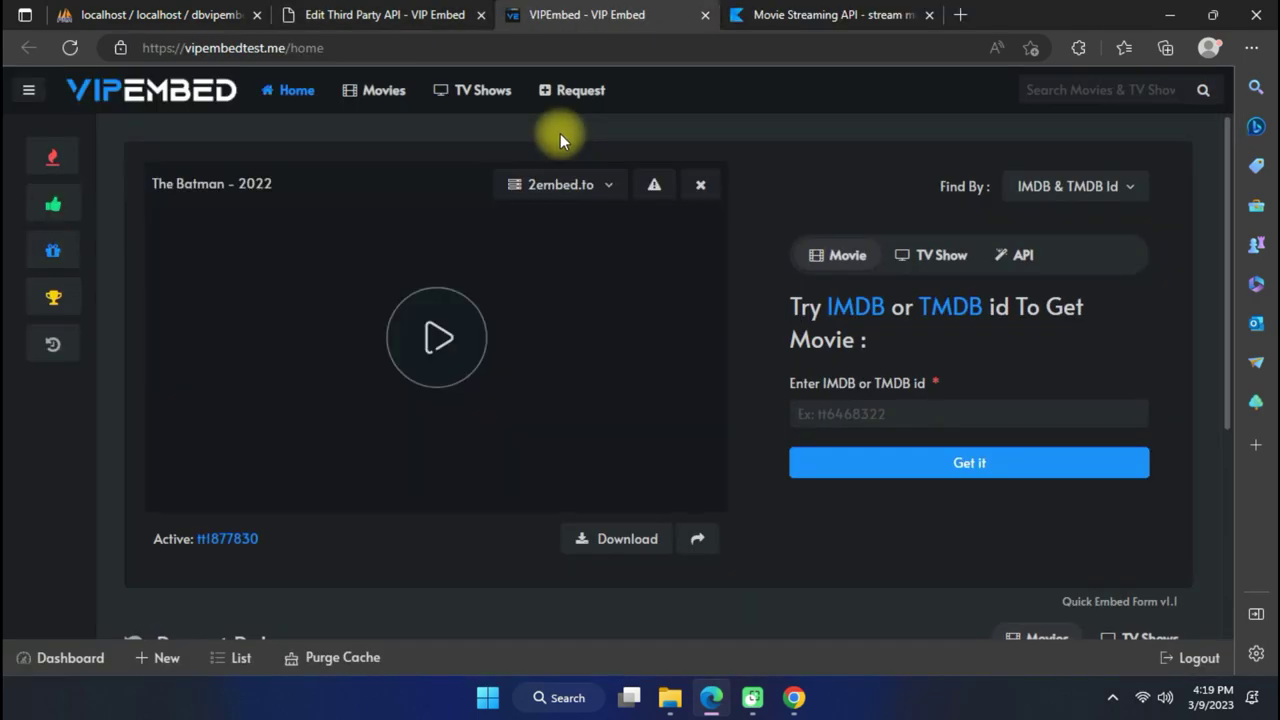
pyautogui.click(545, 188)
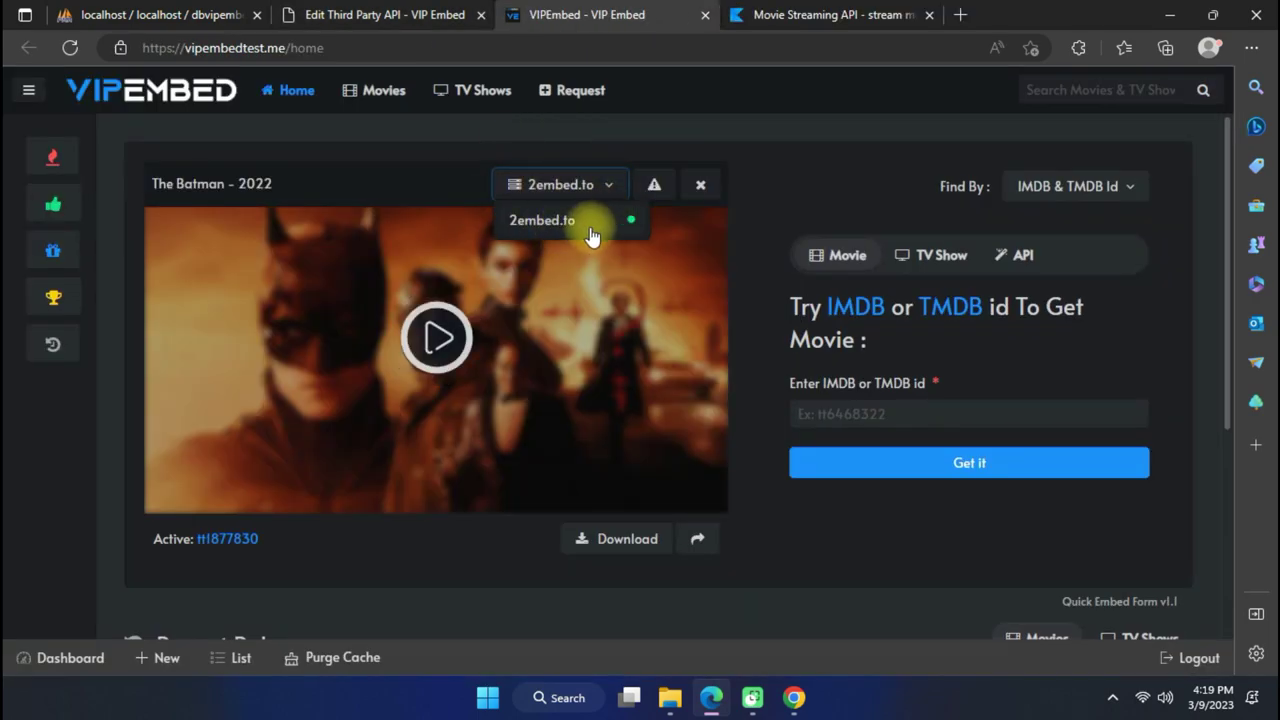
pyautogui.click(440, 338)
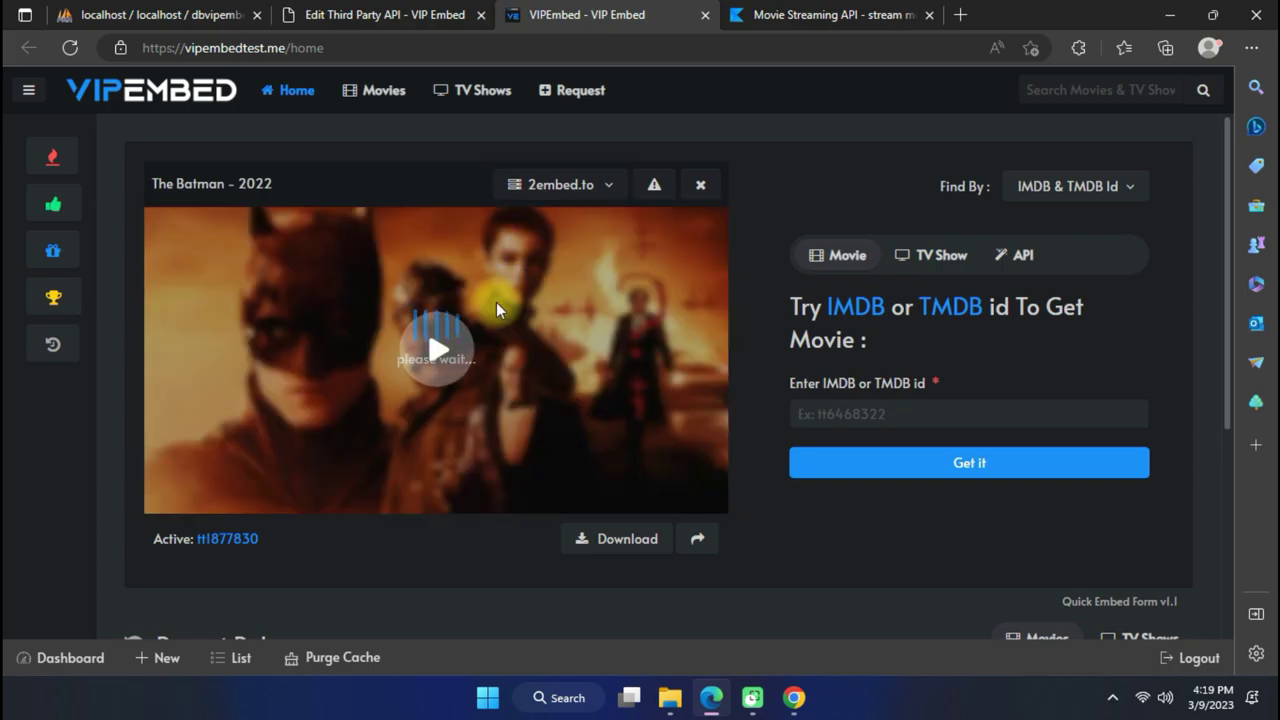
pyautogui.click(437, 368)
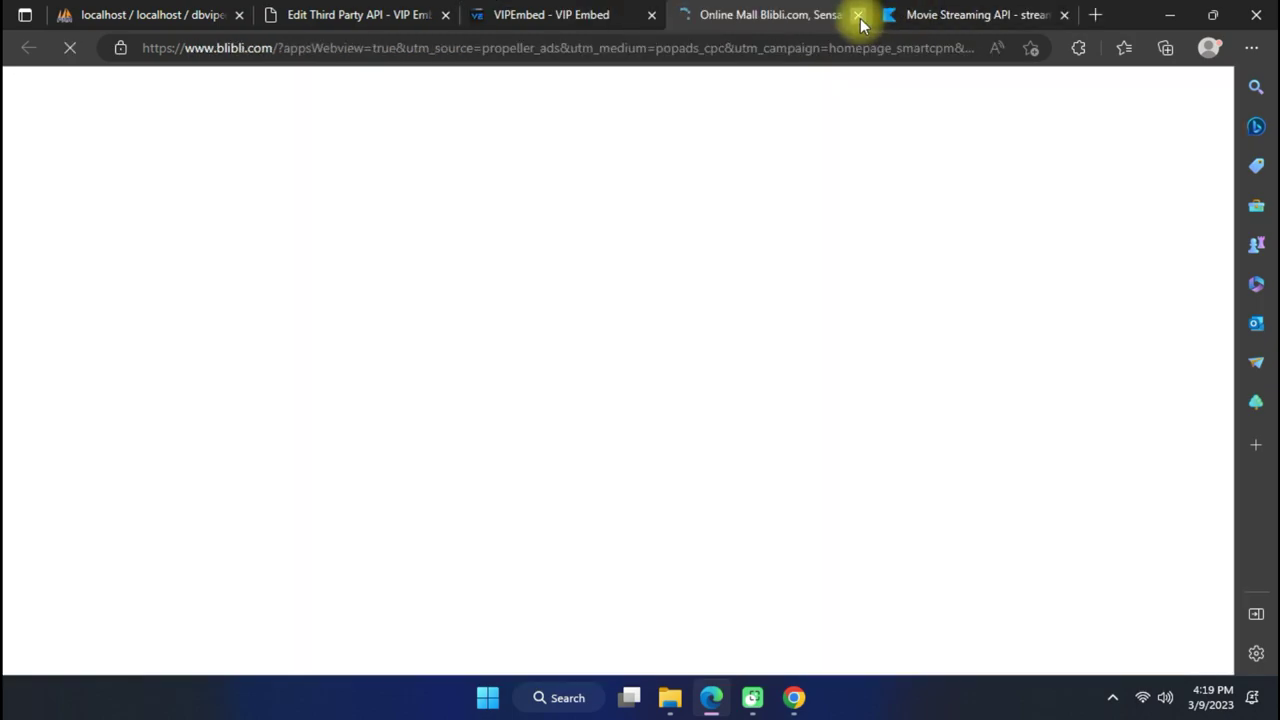
pyautogui.click(857, 15)
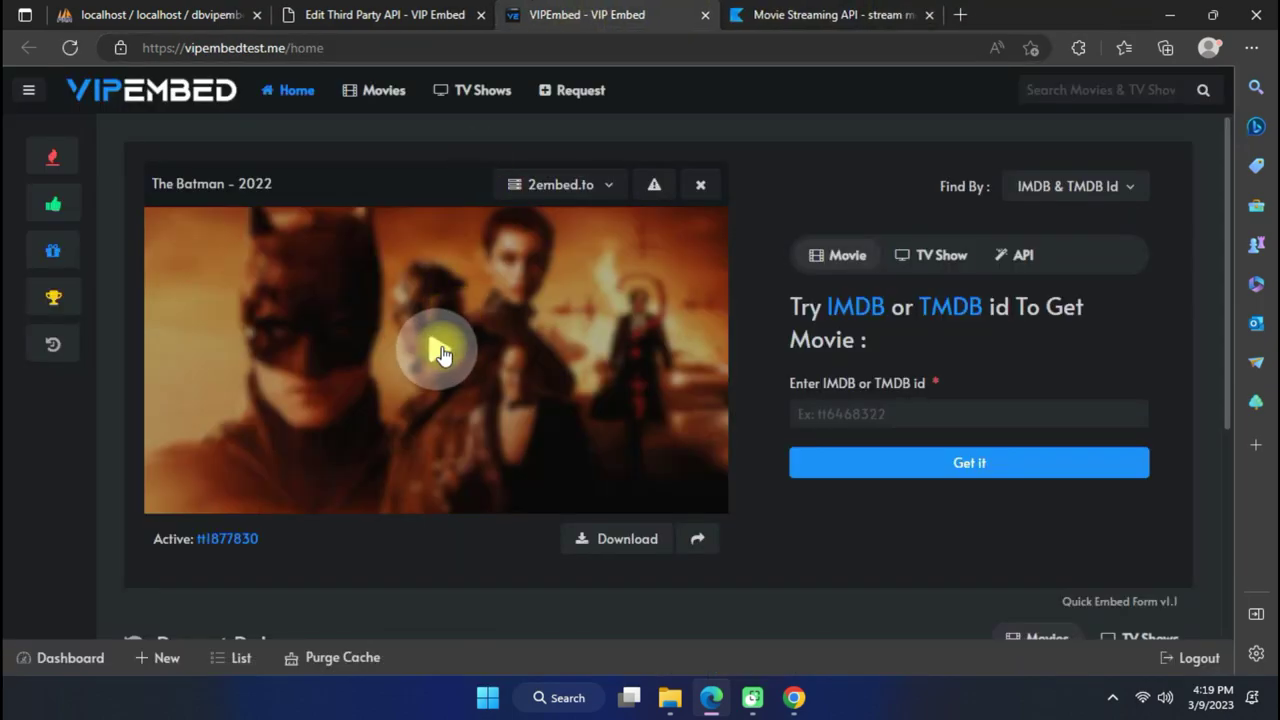
pyautogui.click(440, 349)
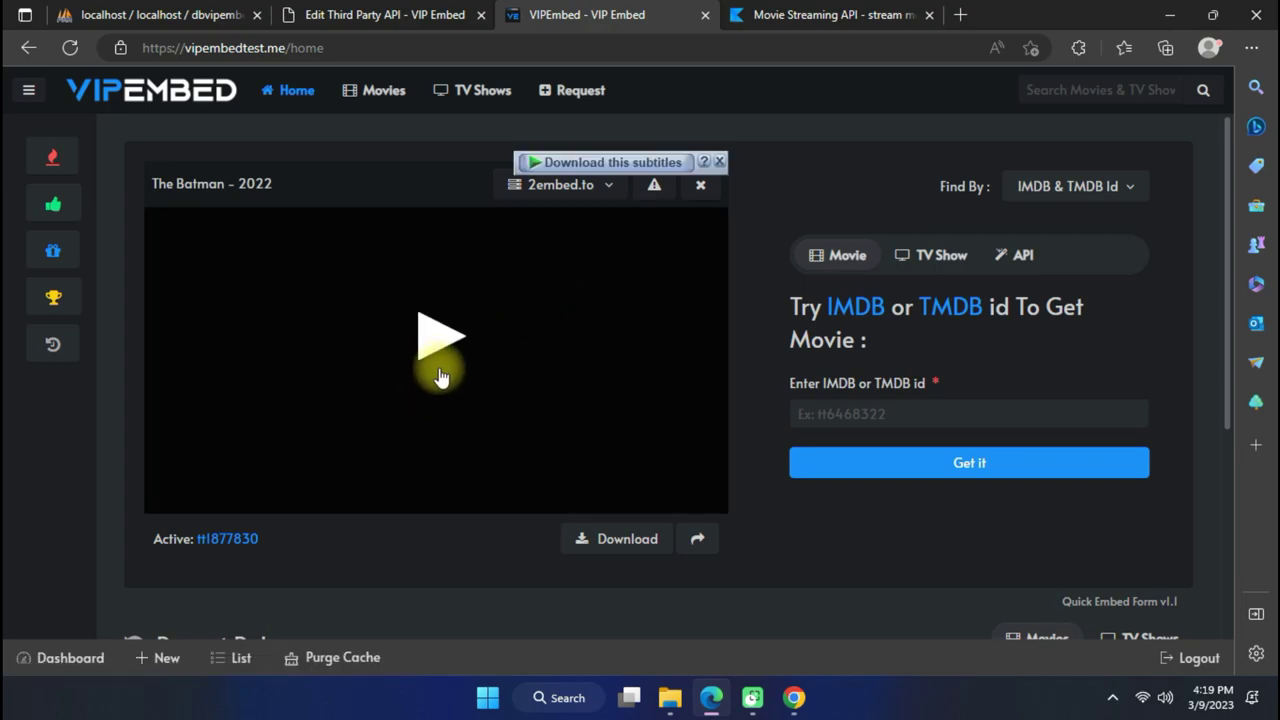
pyautogui.click(430, 358)
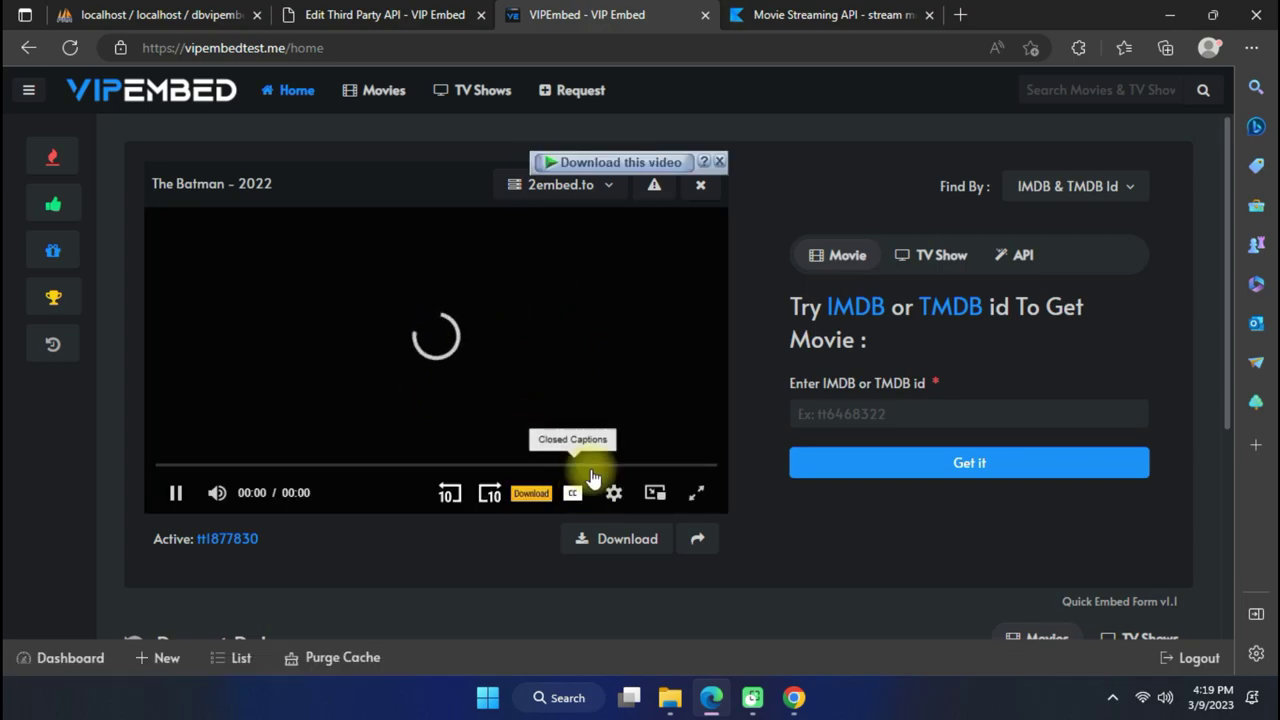
pyautogui.click(719, 161)
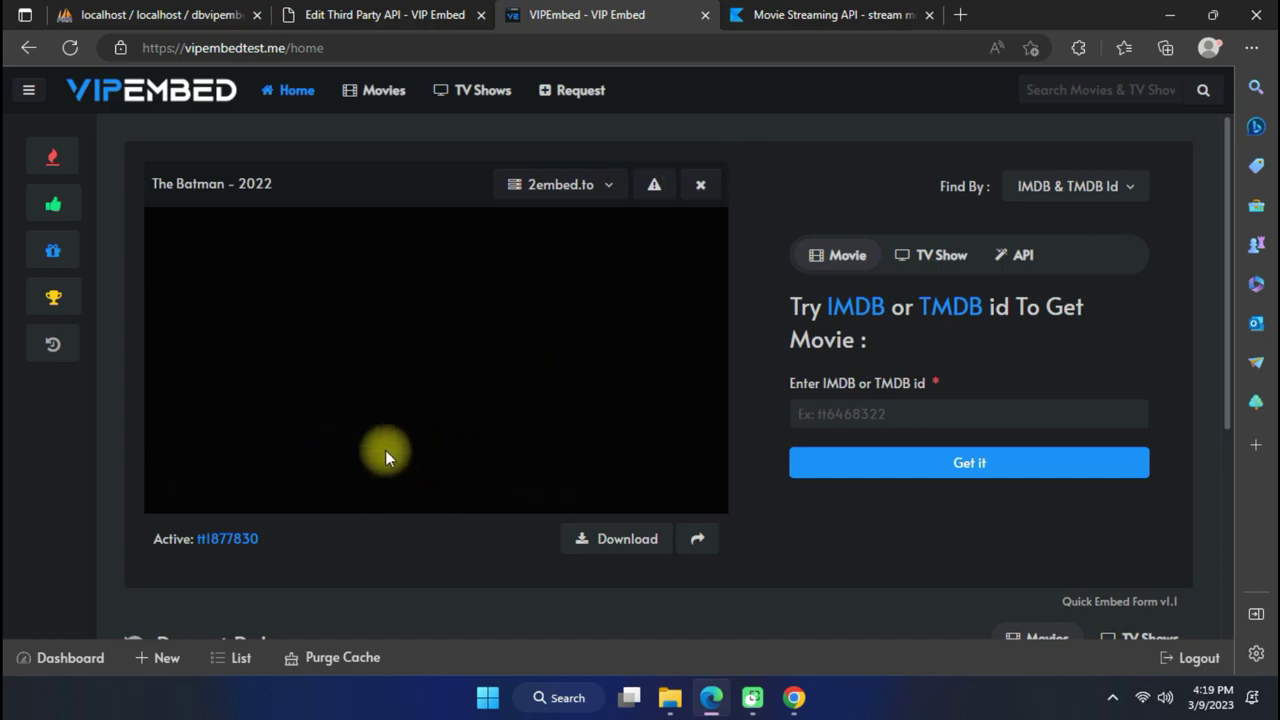
pyautogui.click(483, 437)
pyautogui.click(851, 15)
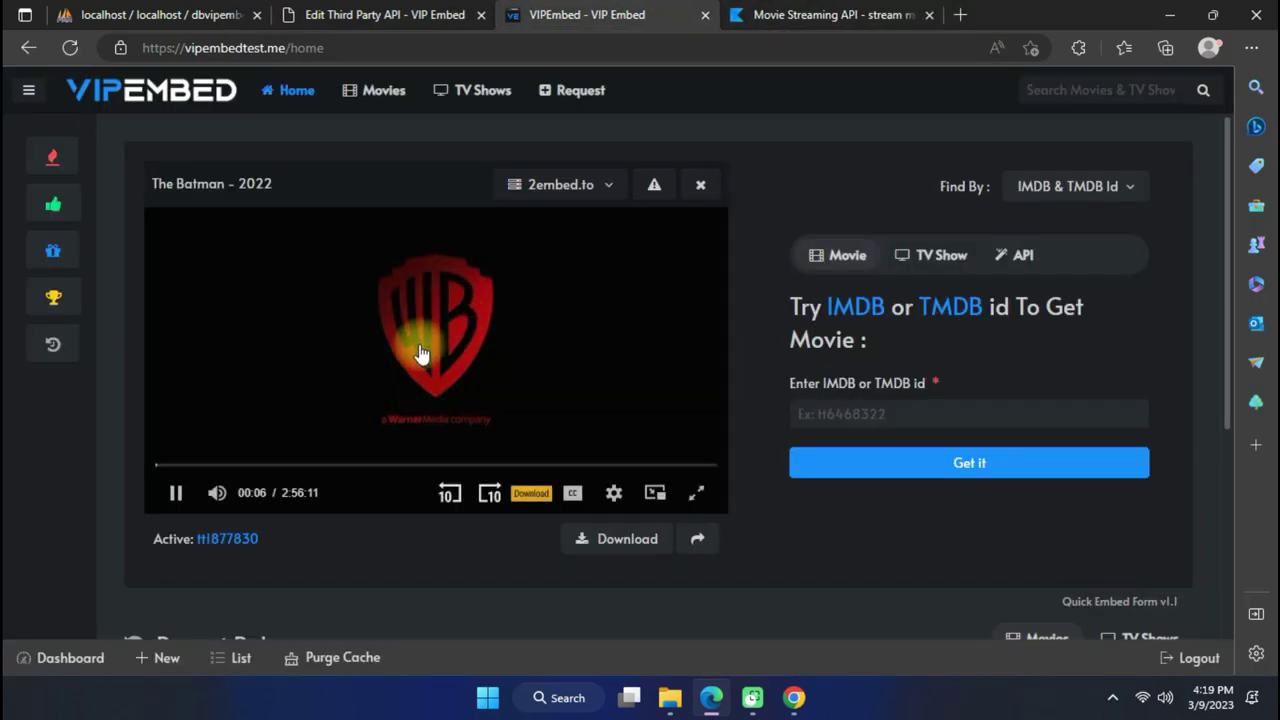
pyautogui.click(411, 465)
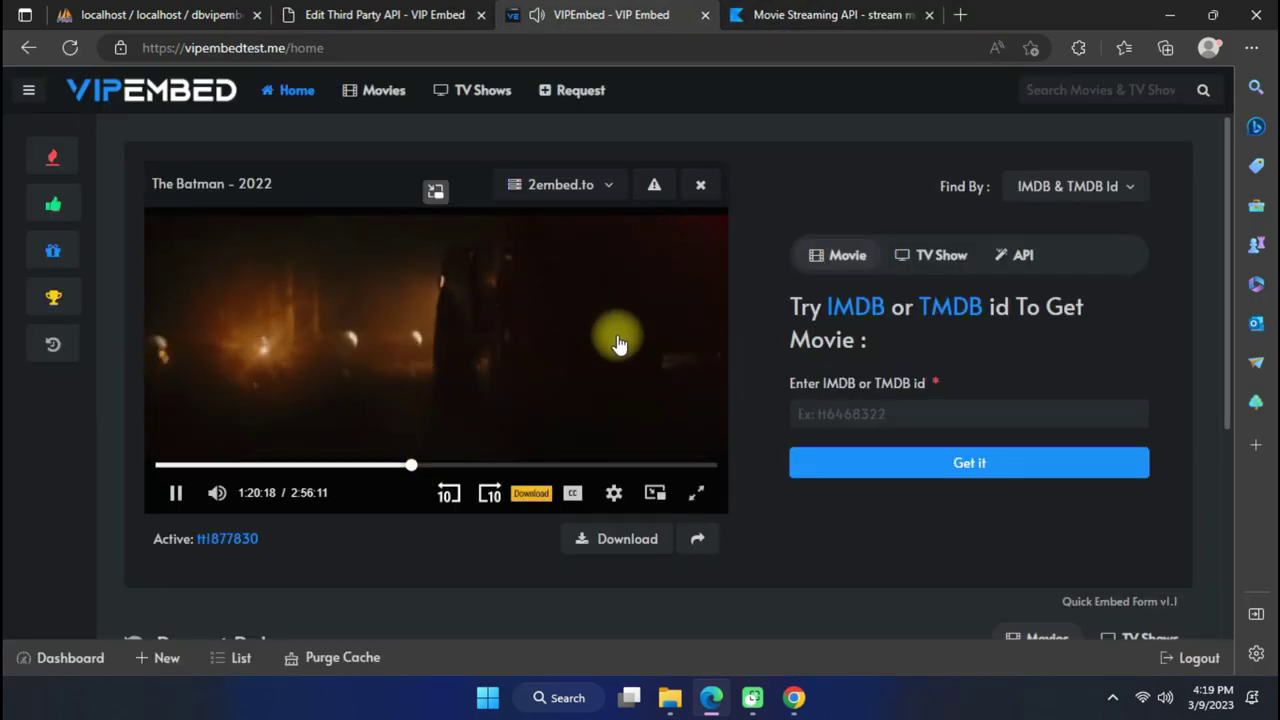
pyautogui.click(696, 493)
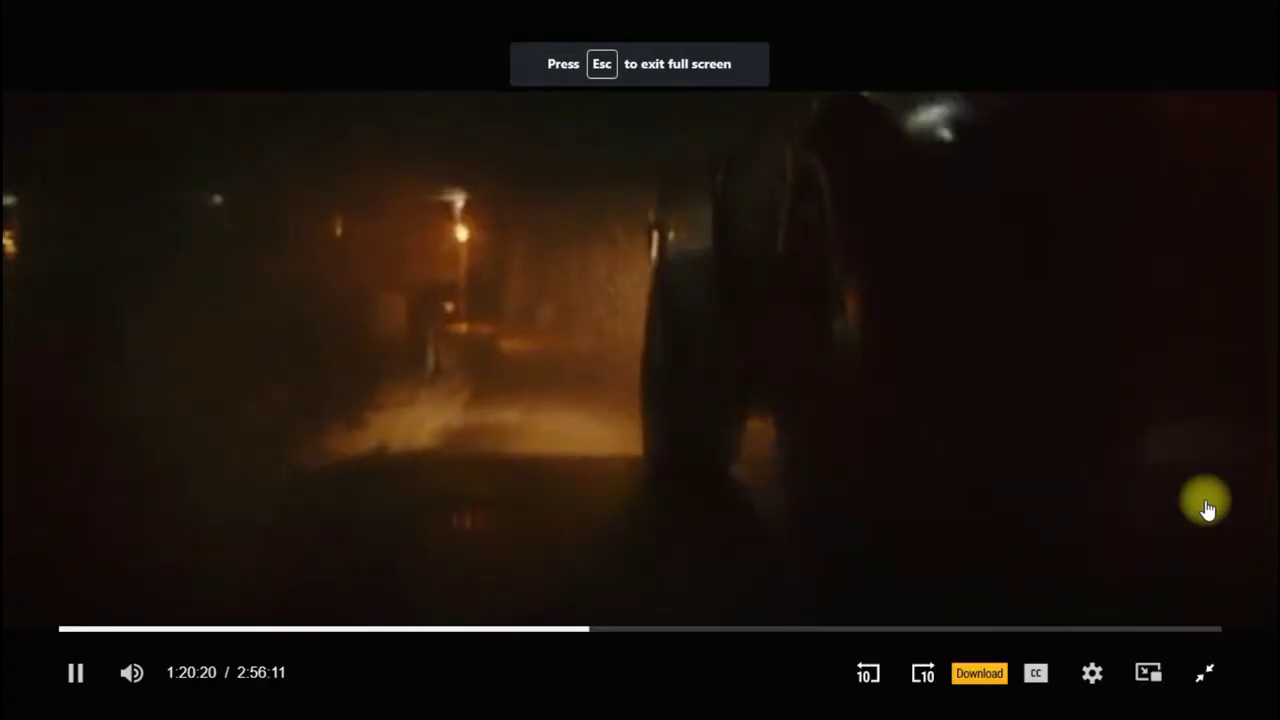
pyautogui.click(1205, 673)
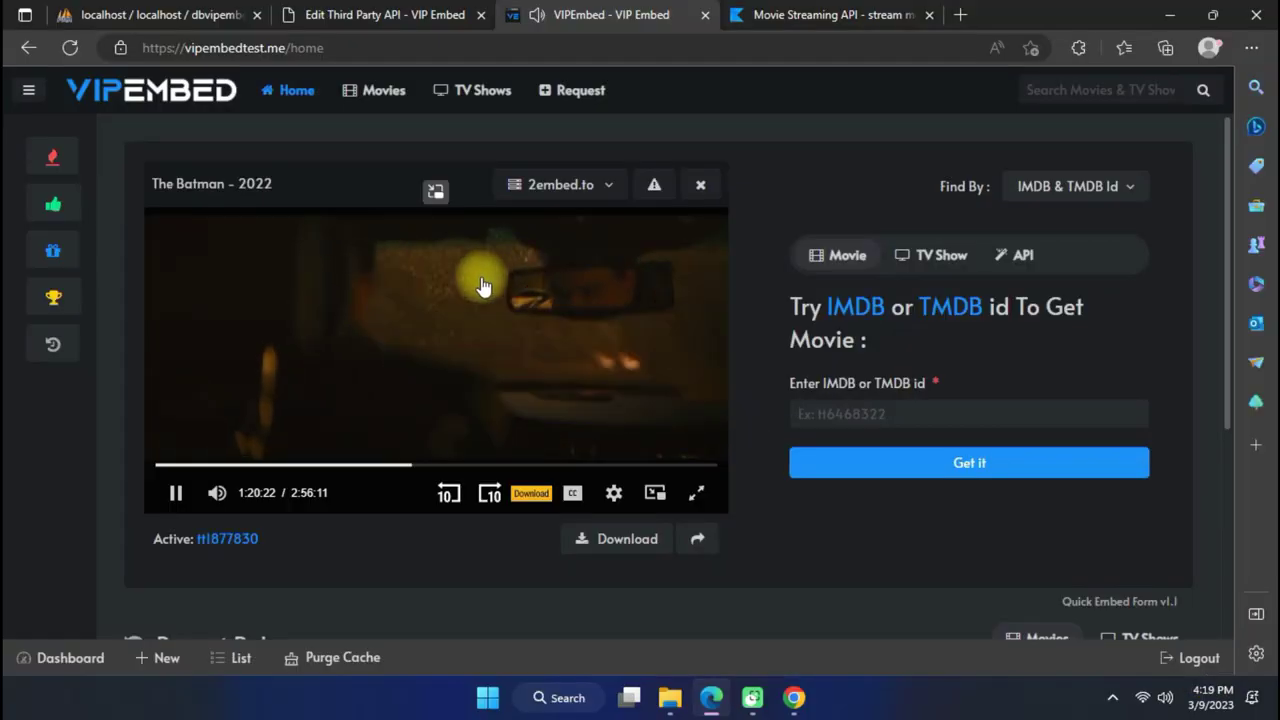
pyautogui.click(705, 15)
# Expand TV Shows, choose Add Show, and place the cursor in the new show's Title field.
pyautogui.click(433, 10)
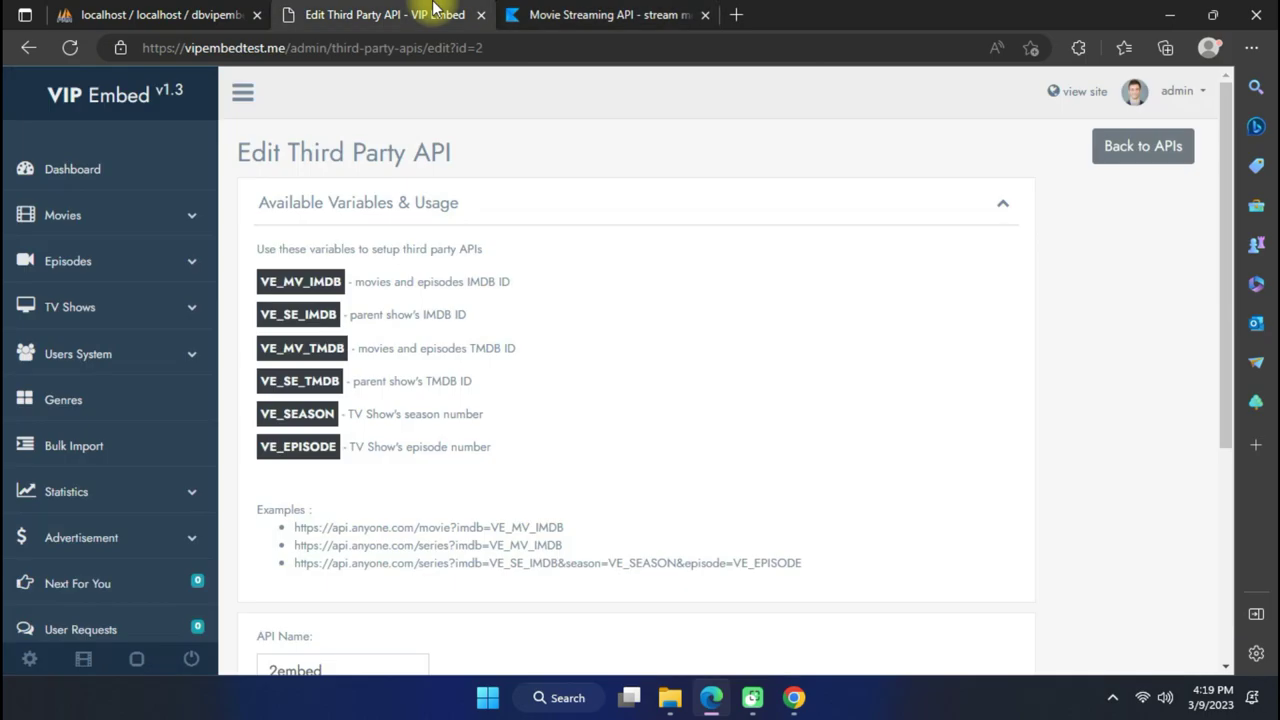
pyautogui.scroll(-1, 620, 349)
pyautogui.scroll(1, 606, 366)
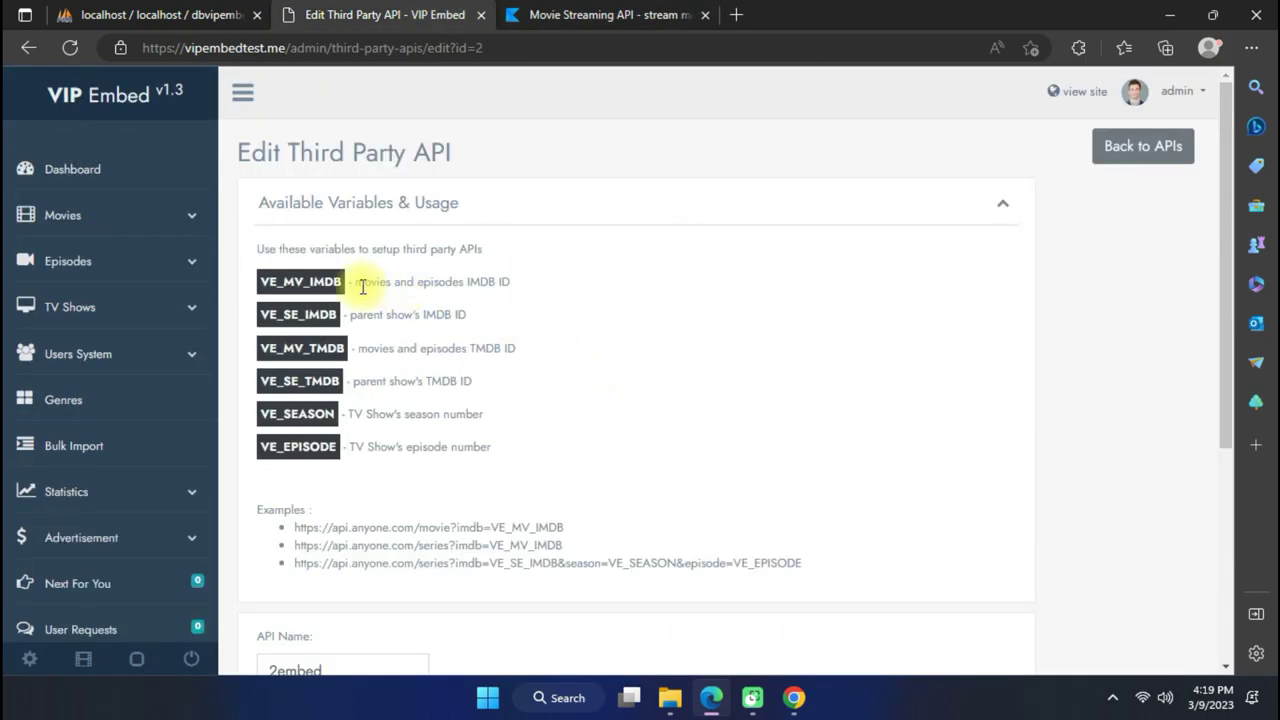
pyautogui.click(156, 312)
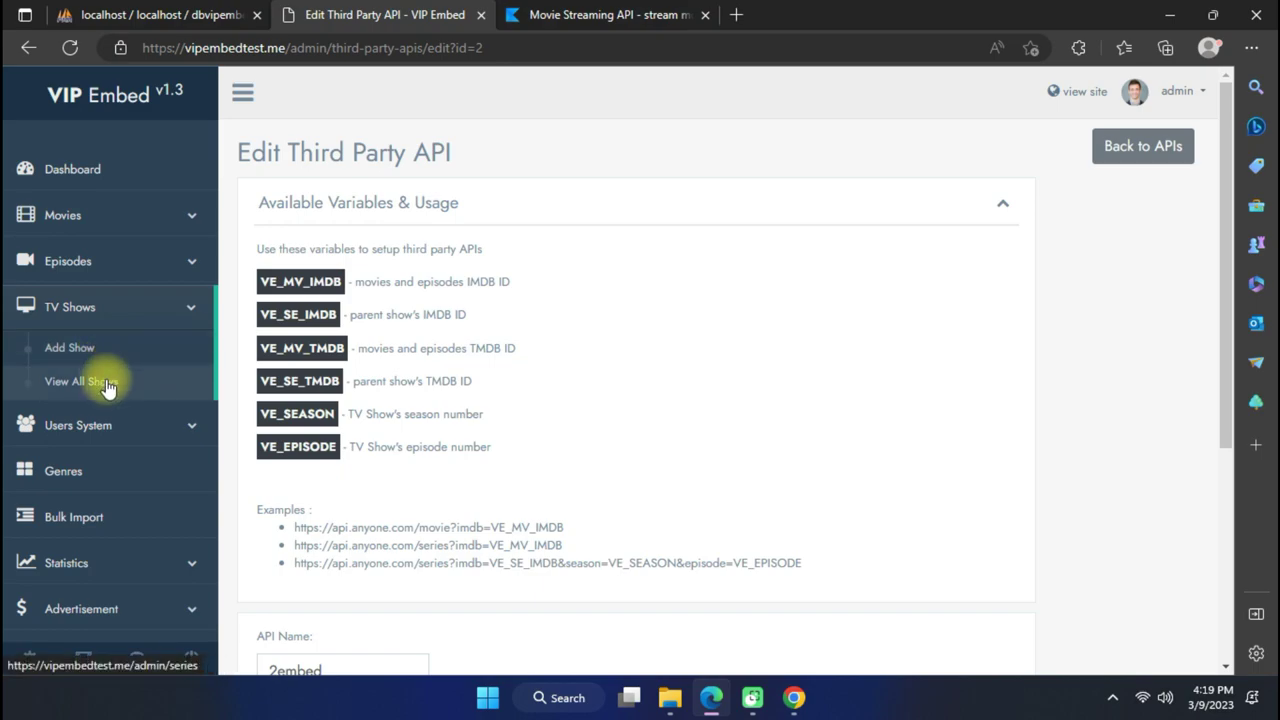
pyautogui.click(118, 352)
pyautogui.click(410, 282)
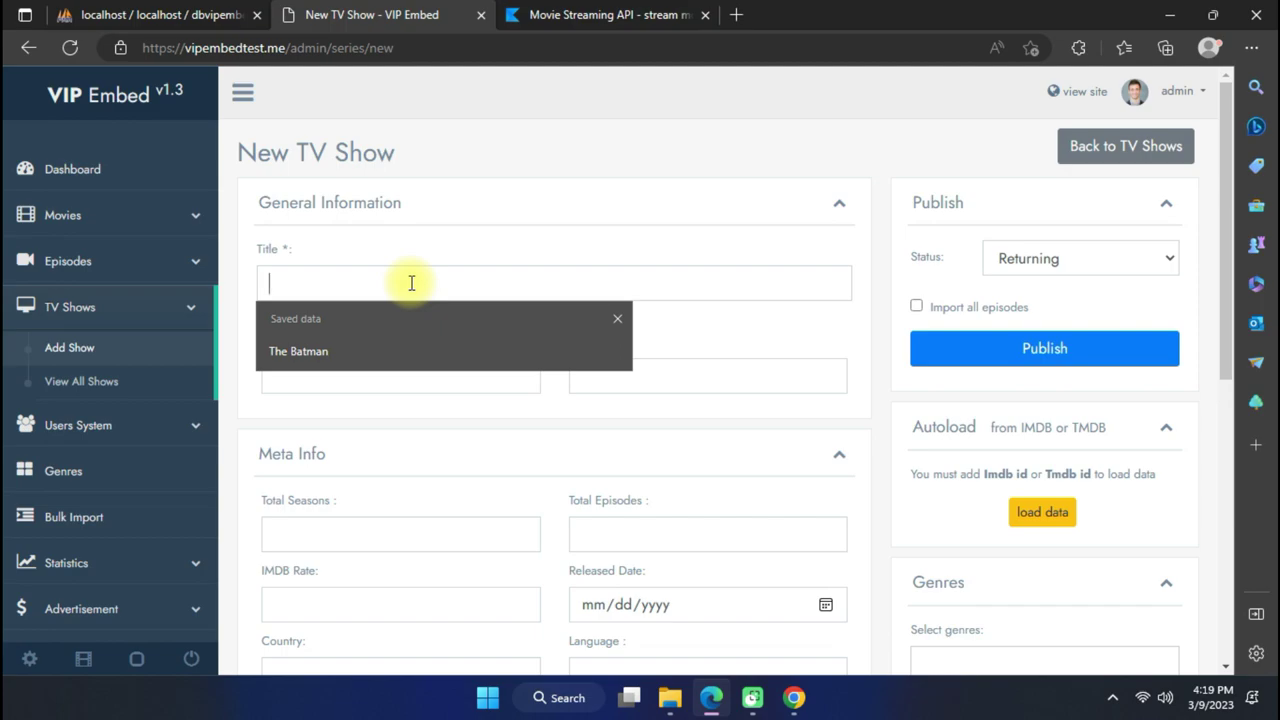
# Search 'ghos' in the Title field, browse the suggestions, then clear it.
pyautogui.write('gh')
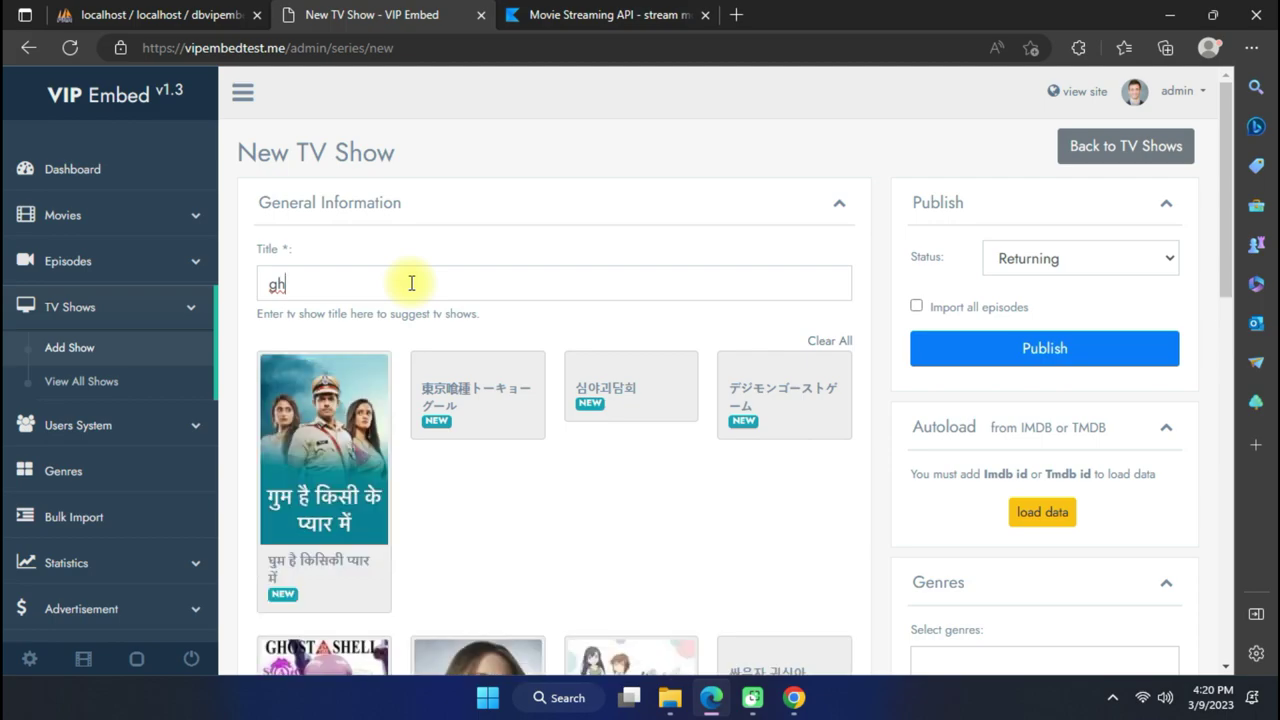
pyautogui.write('ost')
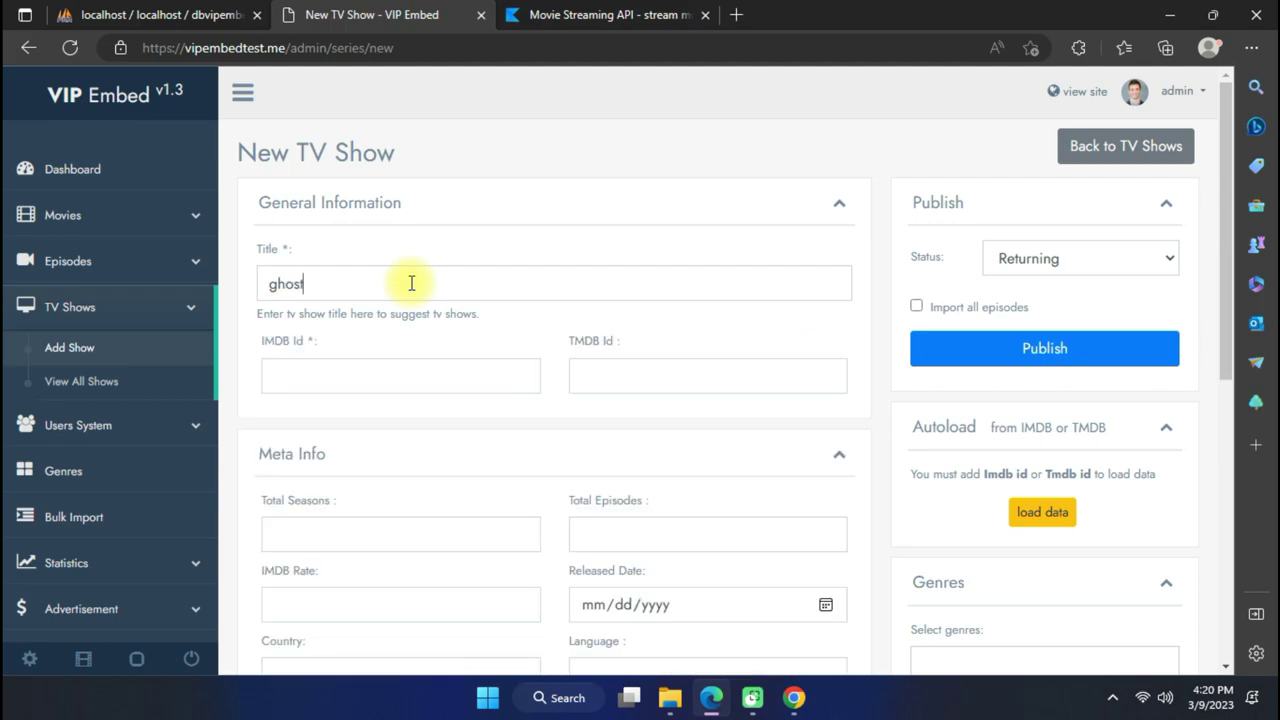
pyautogui.scroll(-2, 421, 301)
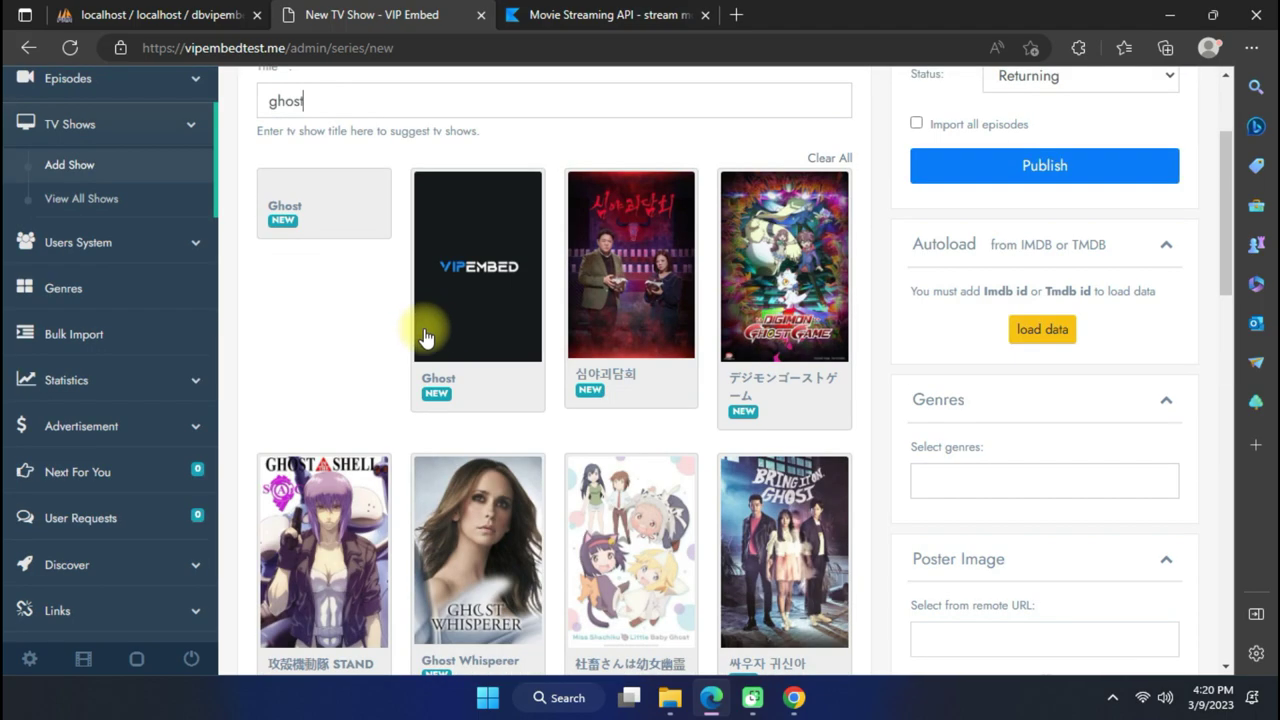
pyautogui.scroll(-6, 428, 371)
pyautogui.scroll(6, 442, 383)
pyautogui.scroll(2, 442, 383)
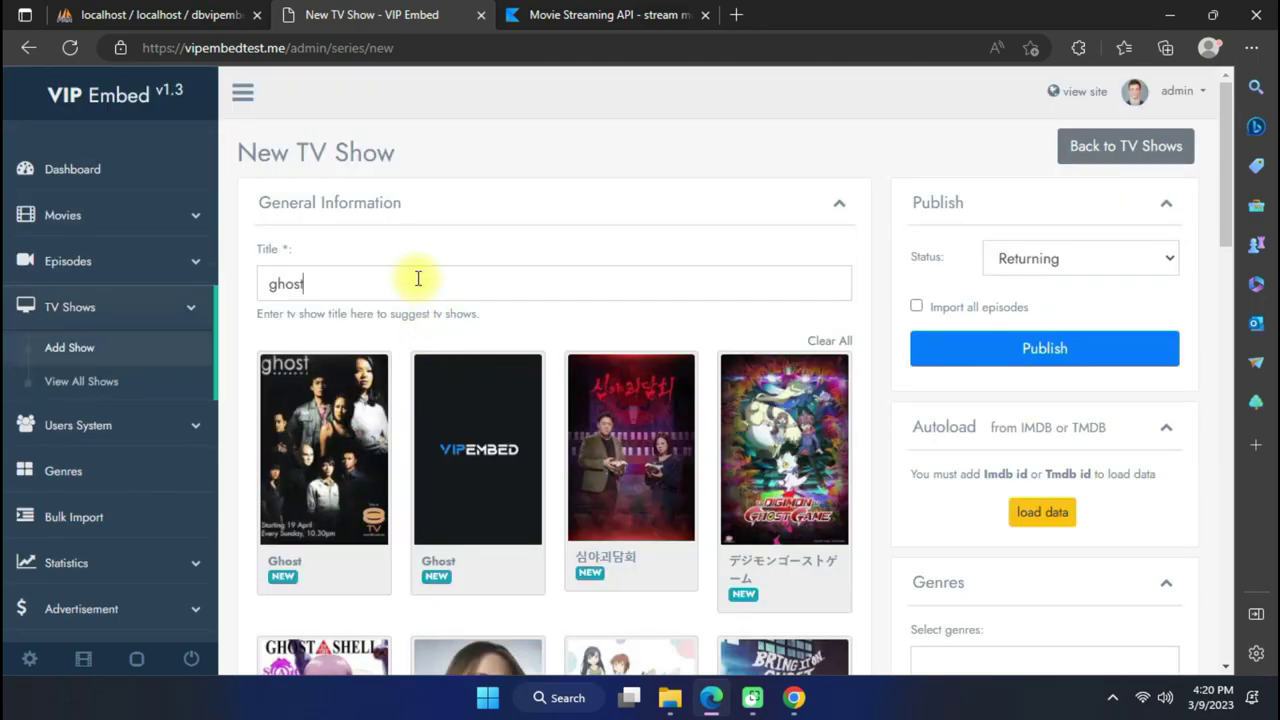
pyautogui.doubleClick(329, 280)
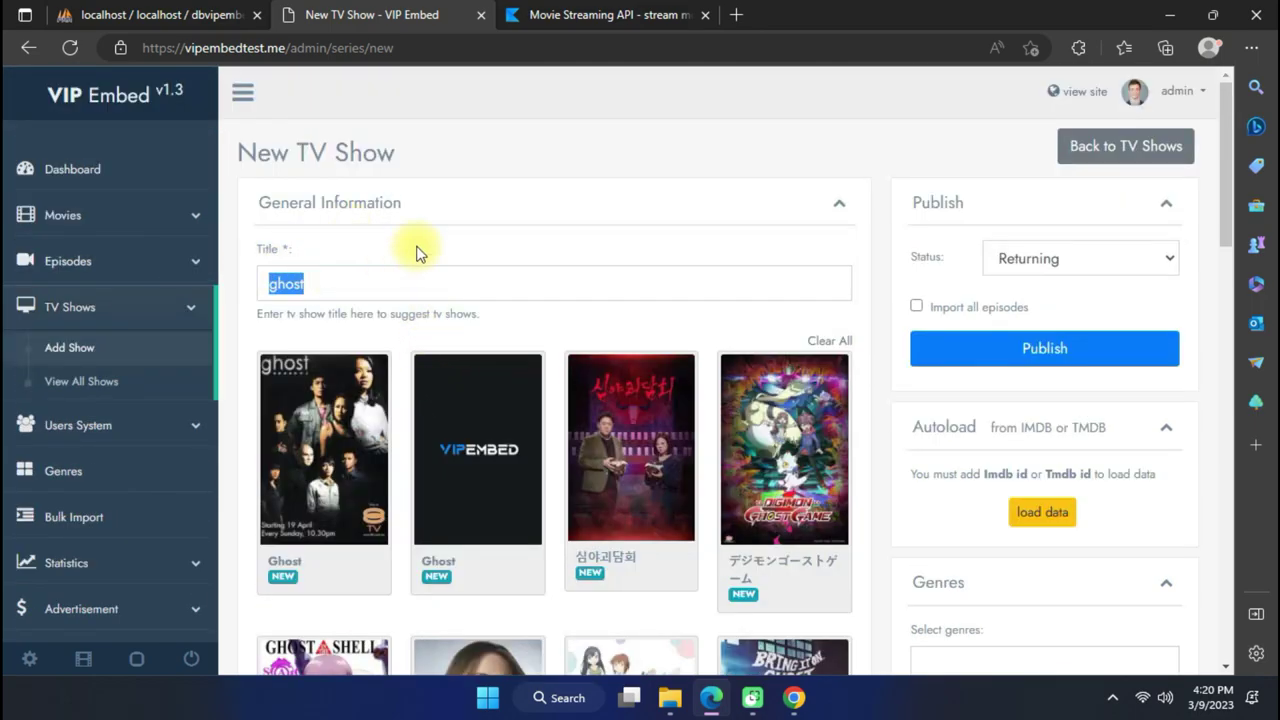
pyautogui.press('BackSpace')
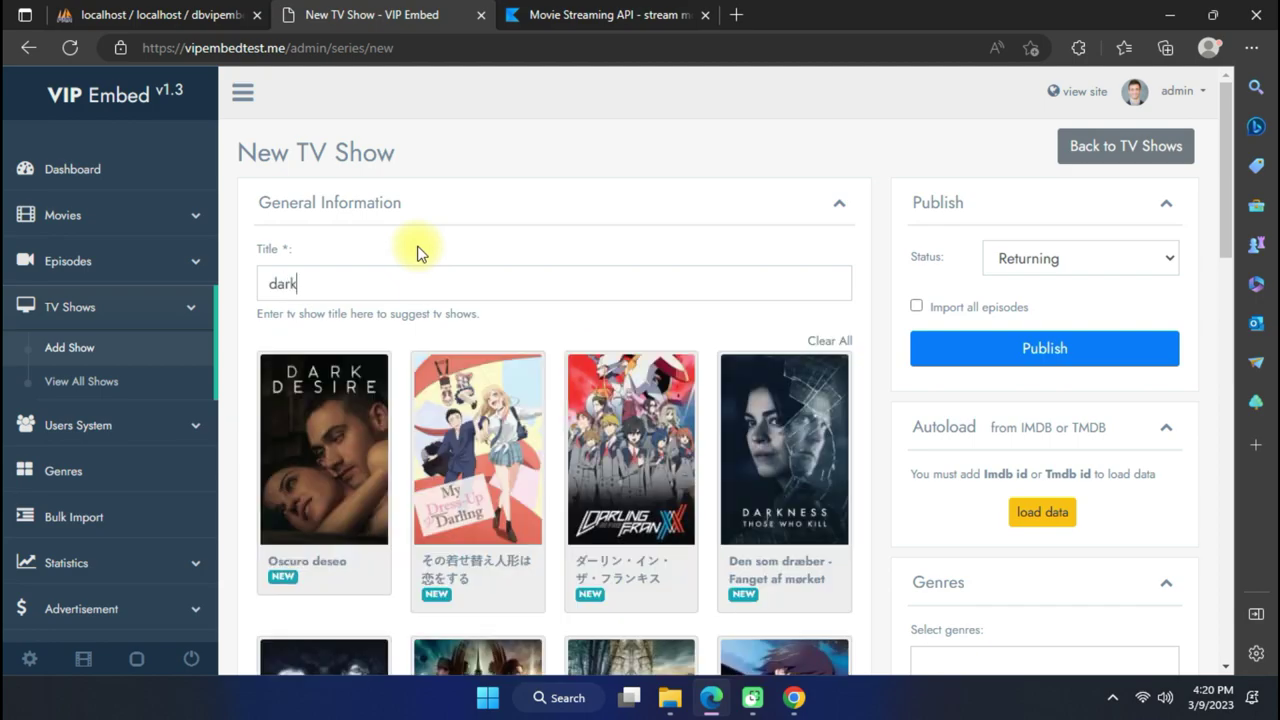
# Browse and clear the 'dark' suggestions, then search 'liai' to list Liaison titles.
pyautogui.scroll(-2, 420, 252)
pyautogui.scroll(-5, 711, 301)
pyautogui.scroll(2, 620, 350)
pyautogui.scroll(-1, 529, 376)
pyautogui.scroll(-5, 525, 373)
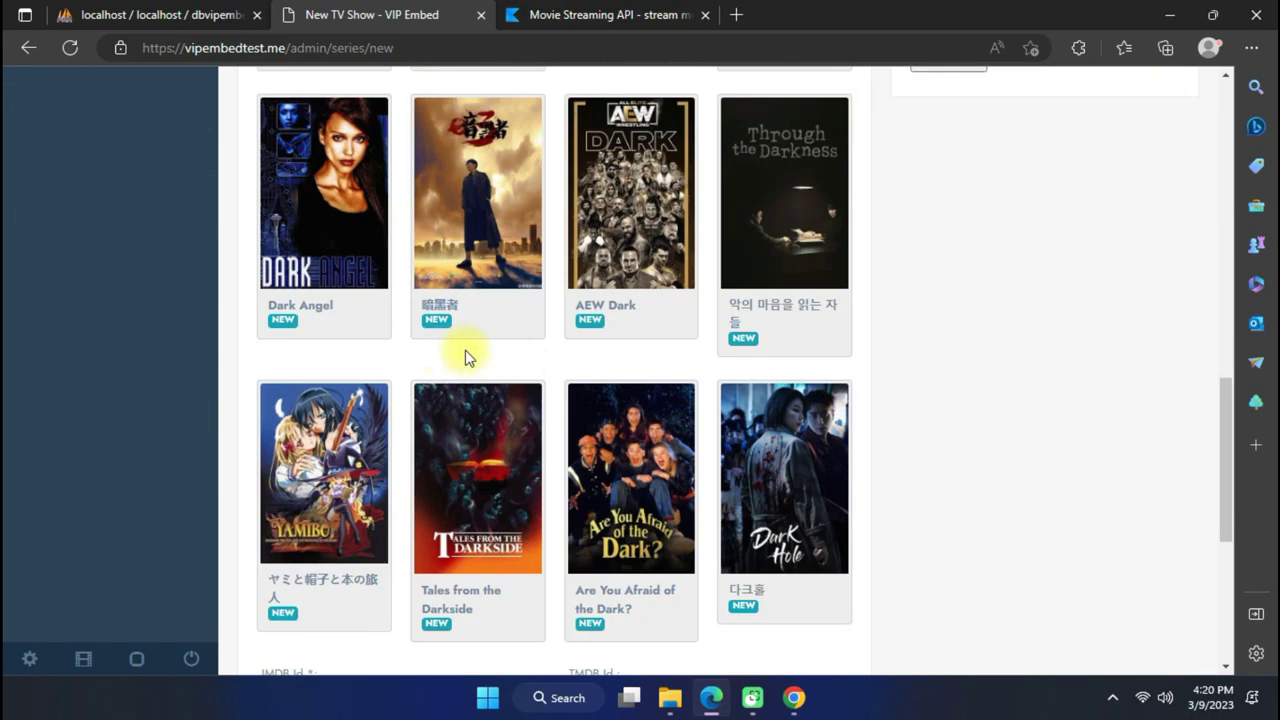
pyautogui.scroll(-3, 499, 426)
pyautogui.scroll(5, 499, 428)
pyautogui.scroll(9, 499, 430)
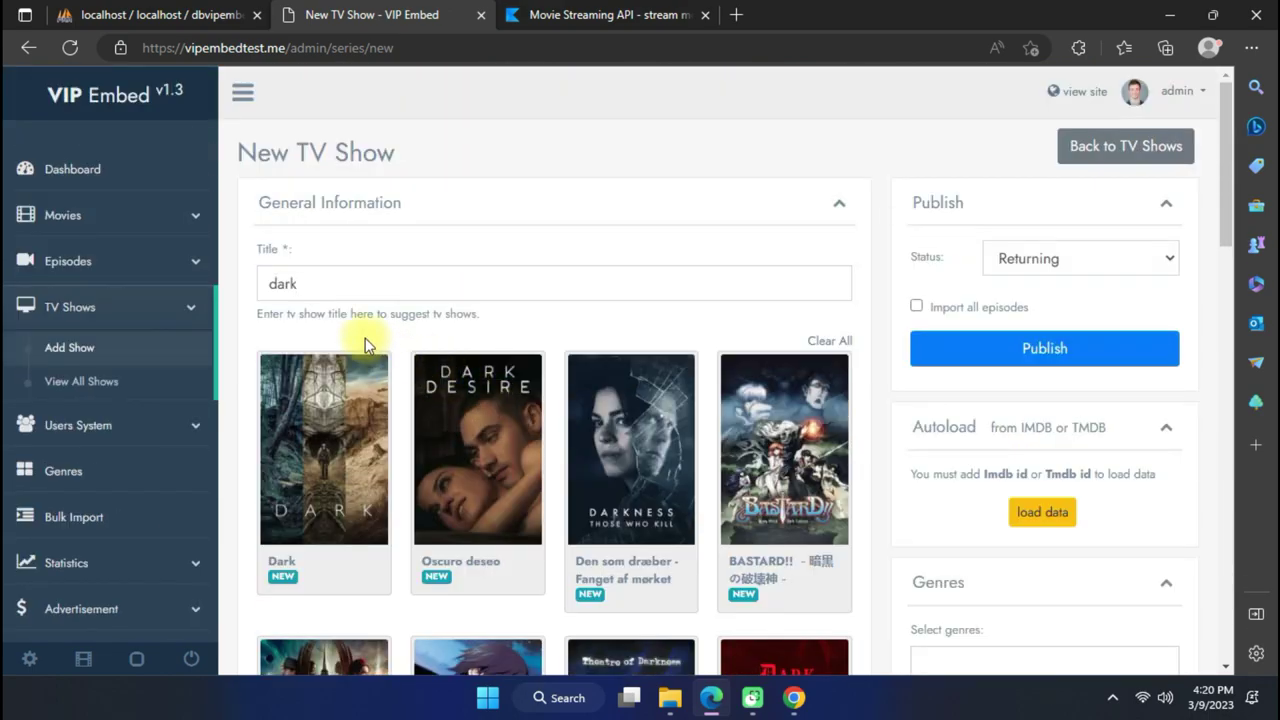
pyautogui.moveTo(345, 284); pyautogui.dragTo(236, 282)
pyautogui.press('BackSpace')
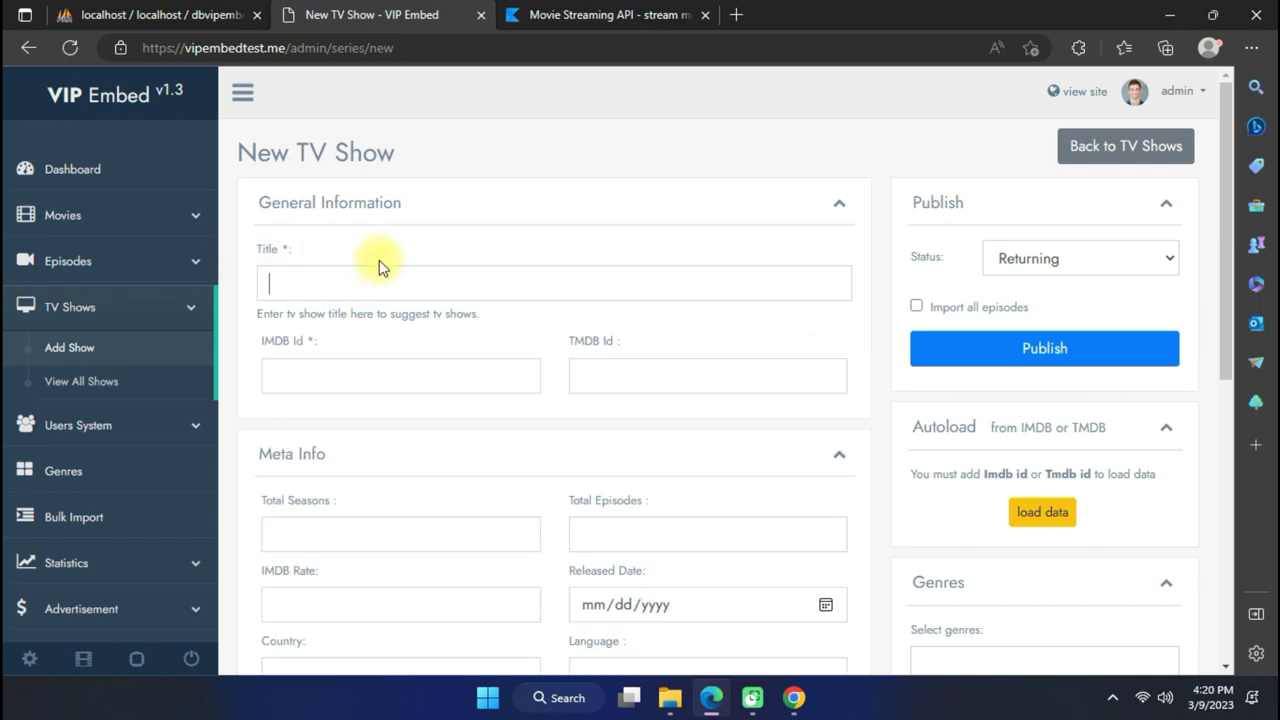
pyautogui.write('liai')
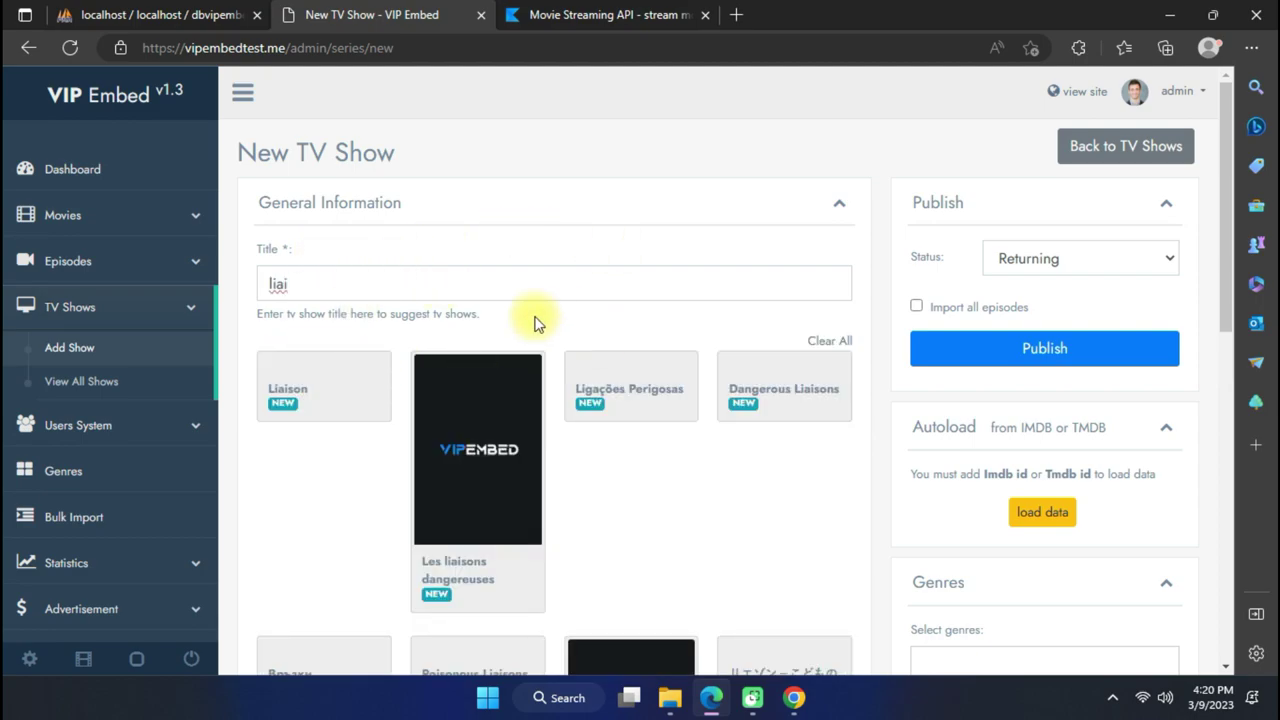
pyautogui.scroll(-1, 480, 312)
# Fill the form from the Liaison suggestion and enable importing all episodes.
pyautogui.click(450, 315)
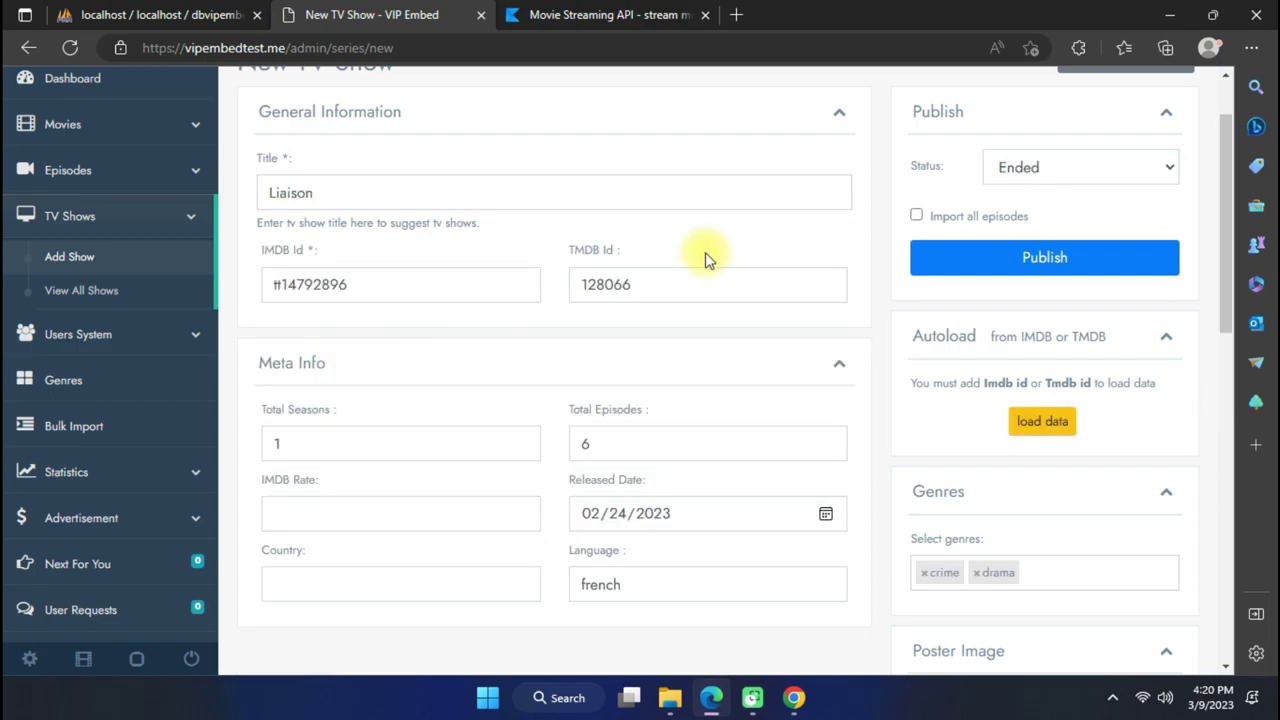
pyautogui.scroll(-10, 578, 350)
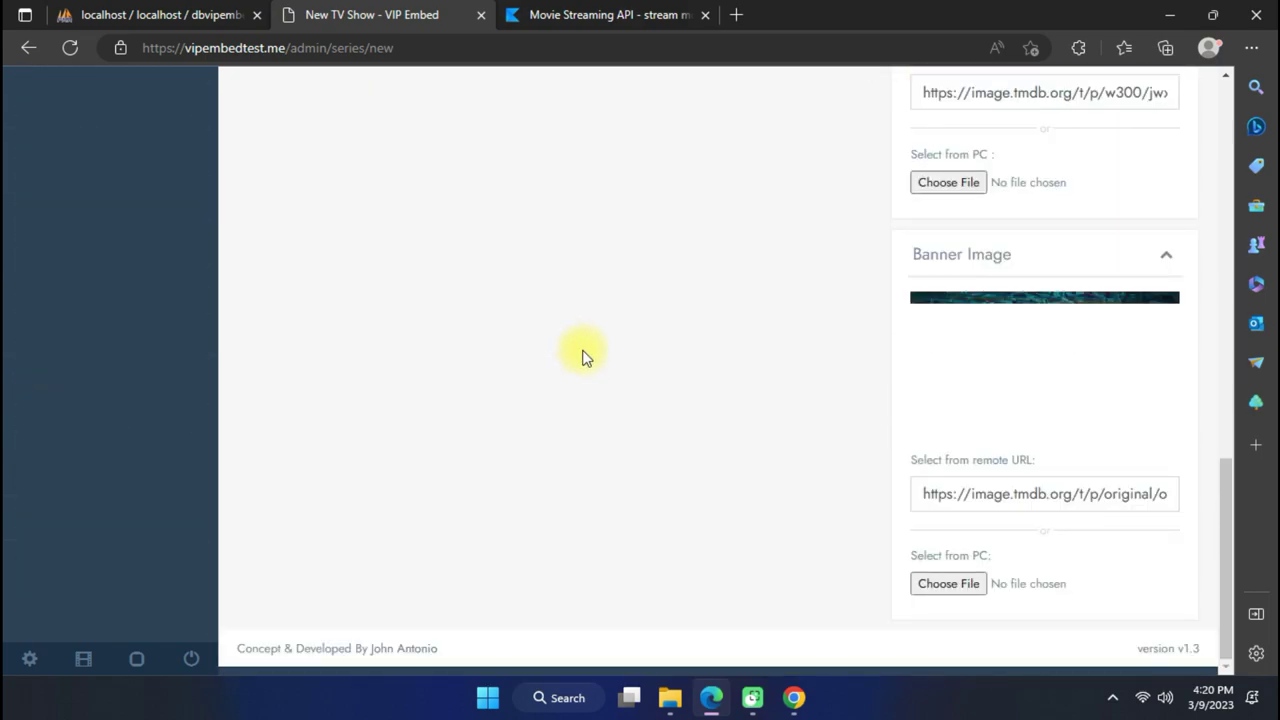
pyautogui.scroll(10, 583, 357)
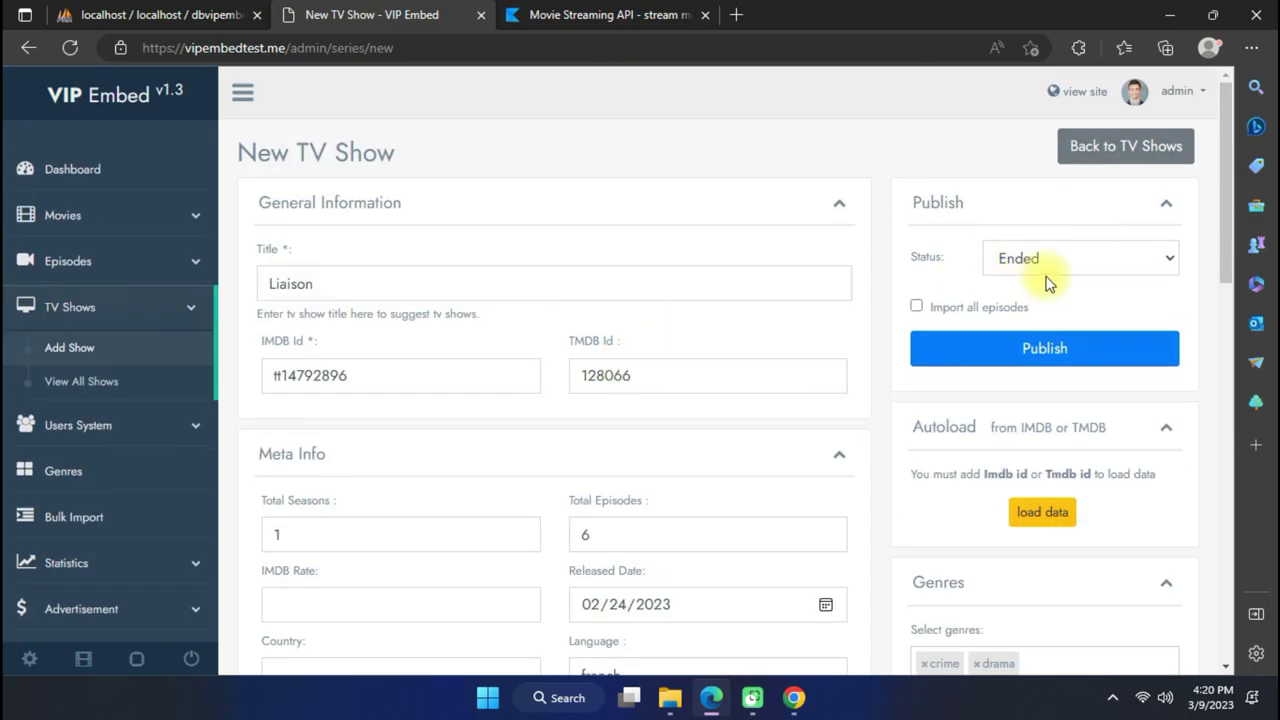
pyautogui.click(1045, 262)
pyautogui.click(1040, 289)
# Load Liaison's data from its IDs and publish the show.
pyautogui.scroll(-2, 1057, 455)
pyautogui.scroll(2, 979, 479)
pyautogui.scroll(-1, 997, 449)
pyautogui.click(1040, 421)
pyautogui.scroll(-4, 871, 449)
pyautogui.scroll(5, 920, 400)
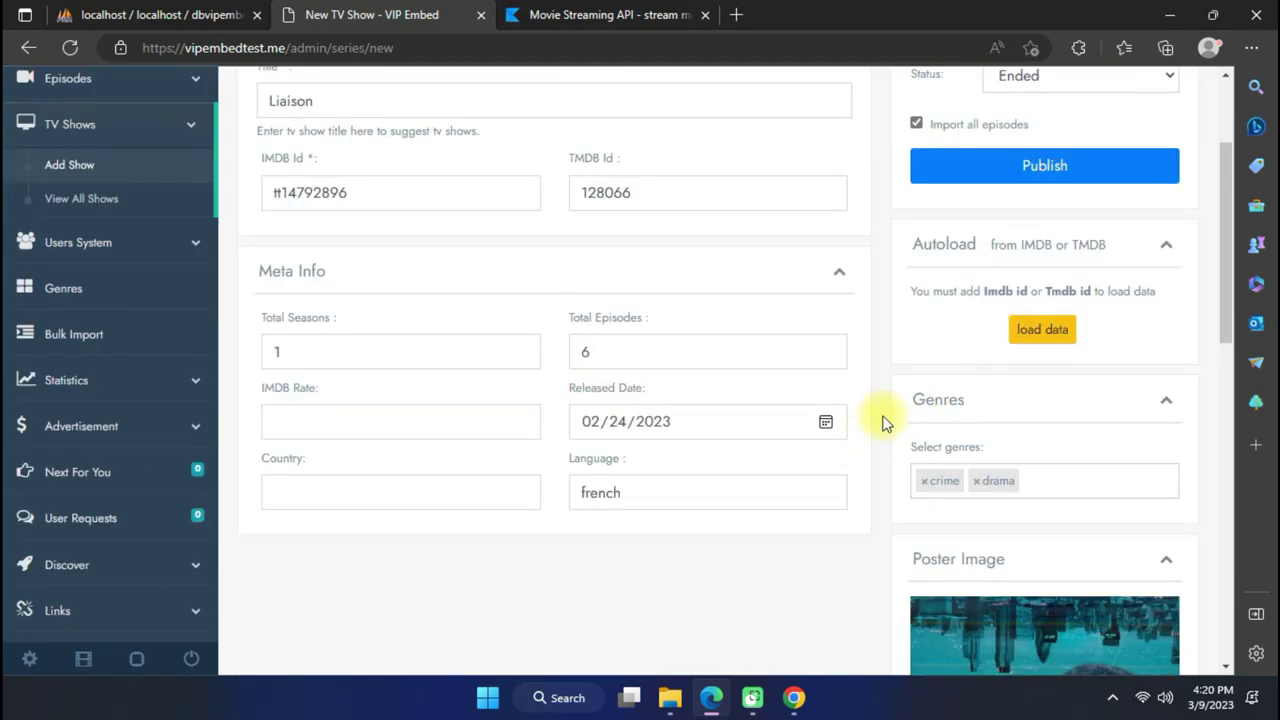
pyautogui.click(1018, 350)
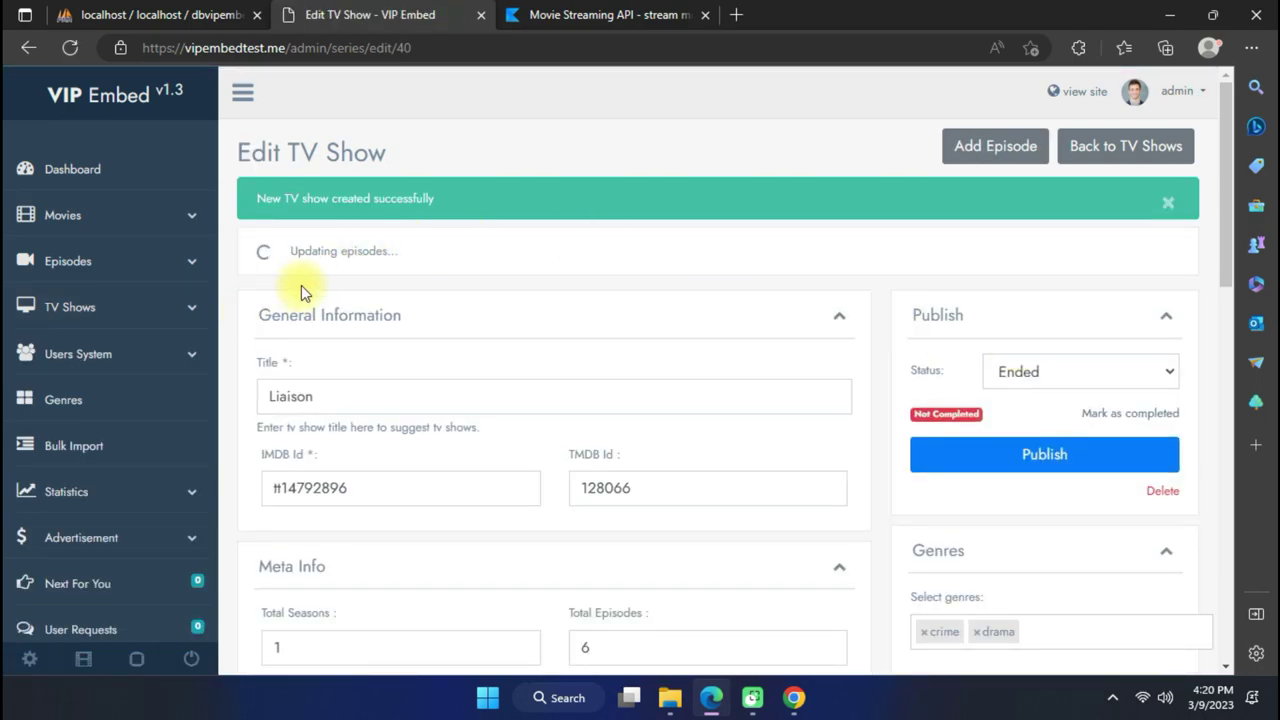
# Open View All Shows under TV Shows and open Liaison's public watch page.
pyautogui.scroll(-6, 684, 390)
pyautogui.scroll(8, 680, 396)
pyautogui.scroll(-12, 588, 316)
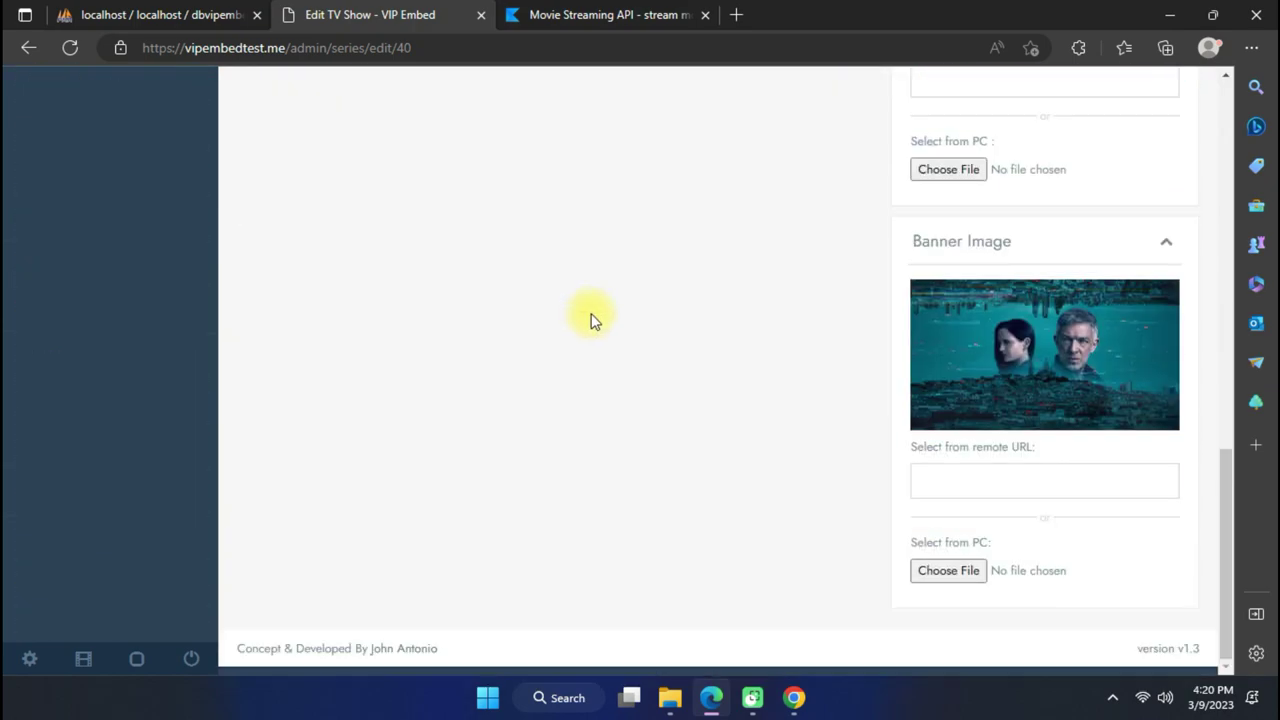
pyautogui.scroll(10, 590, 320)
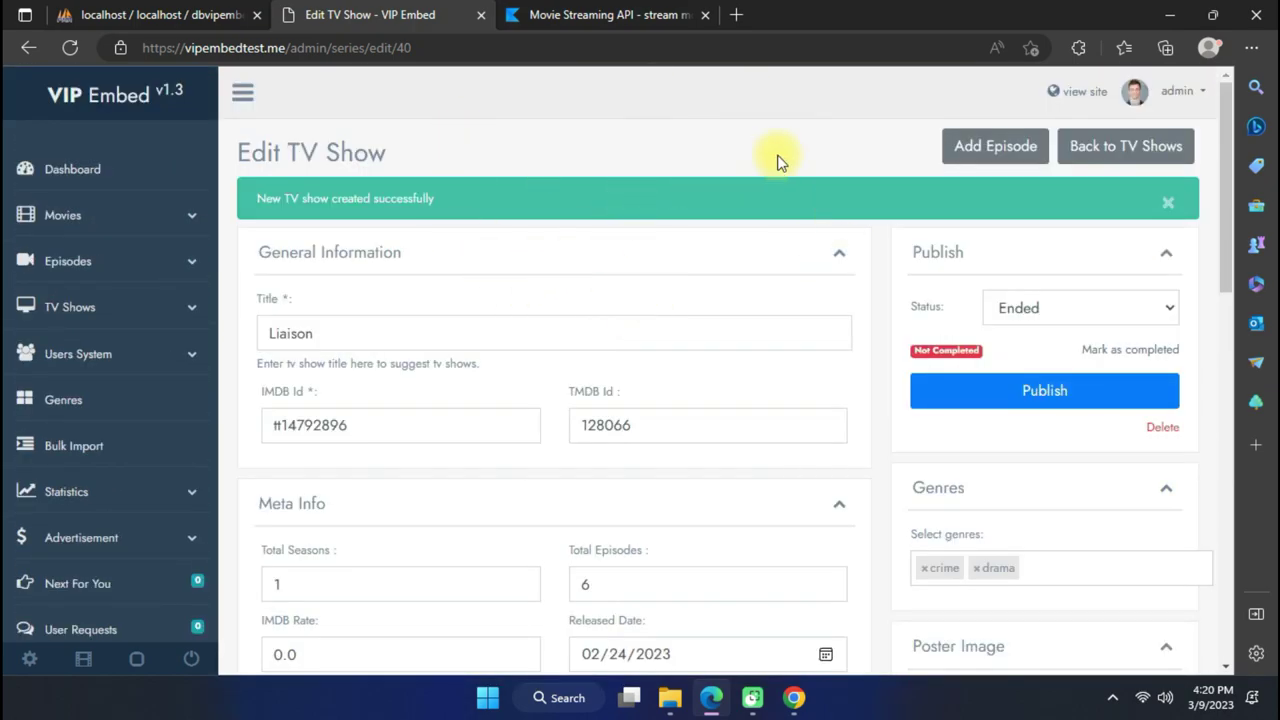
pyautogui.click(113, 315)
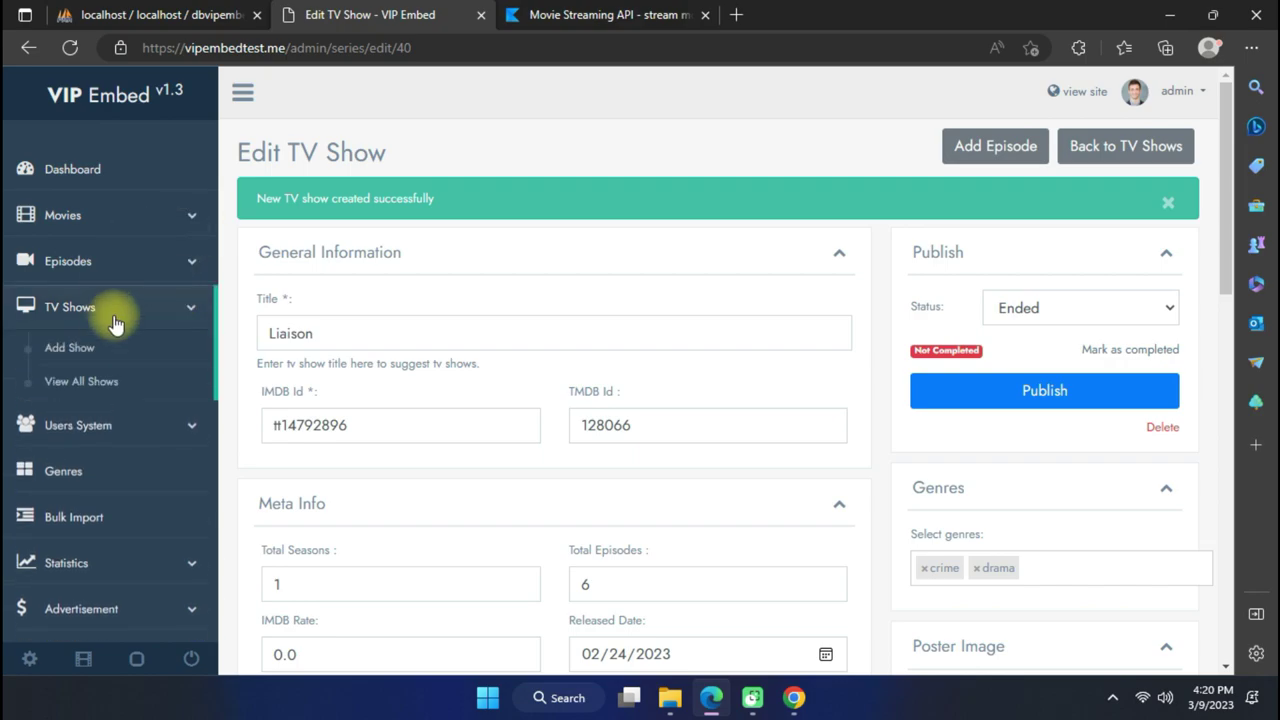
pyautogui.click(110, 385)
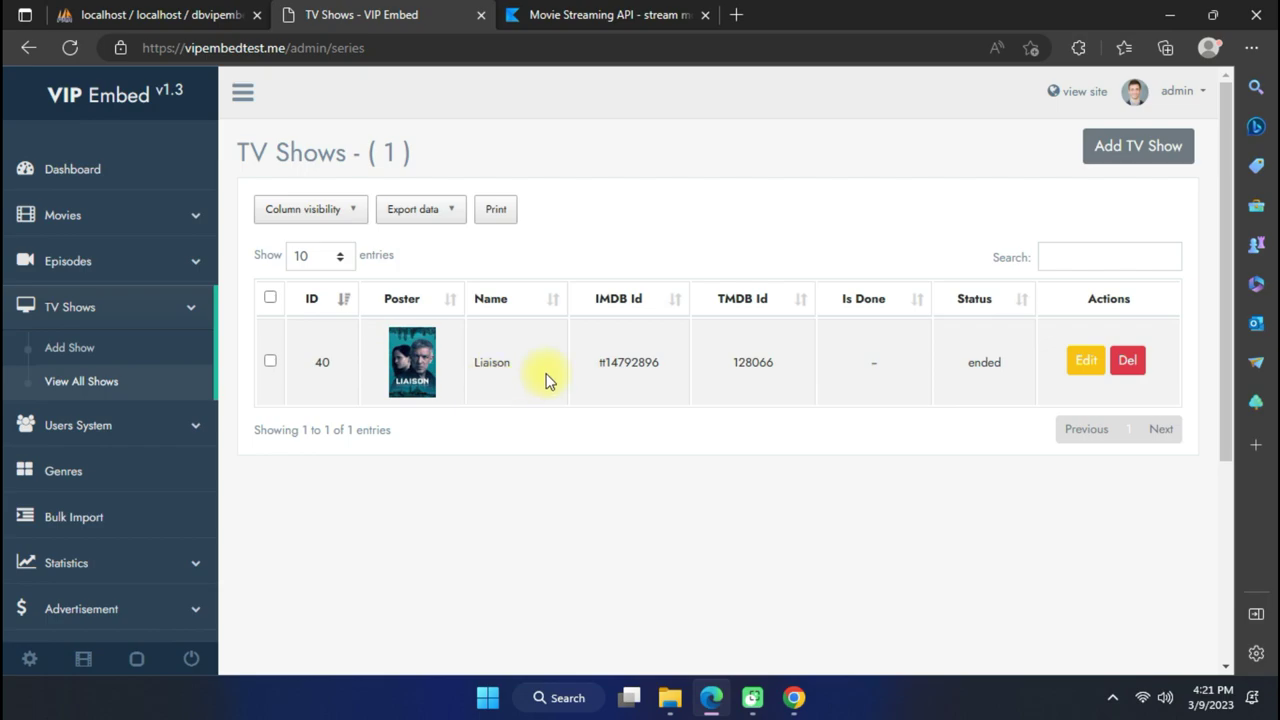
pyautogui.click(411, 368)
# Switch the Liaison player to Season 1, Episode 2: Chaos.
pyautogui.scroll(-4, 440, 356)
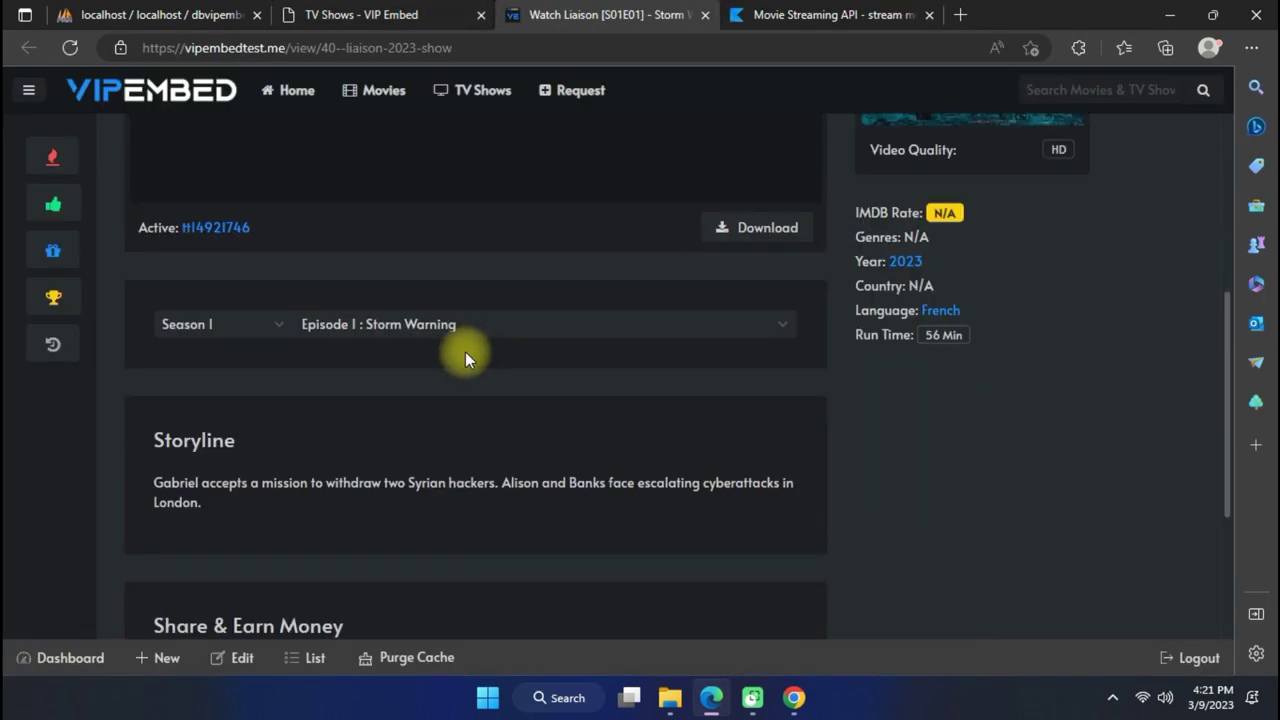
pyautogui.scroll(3, 311, 341)
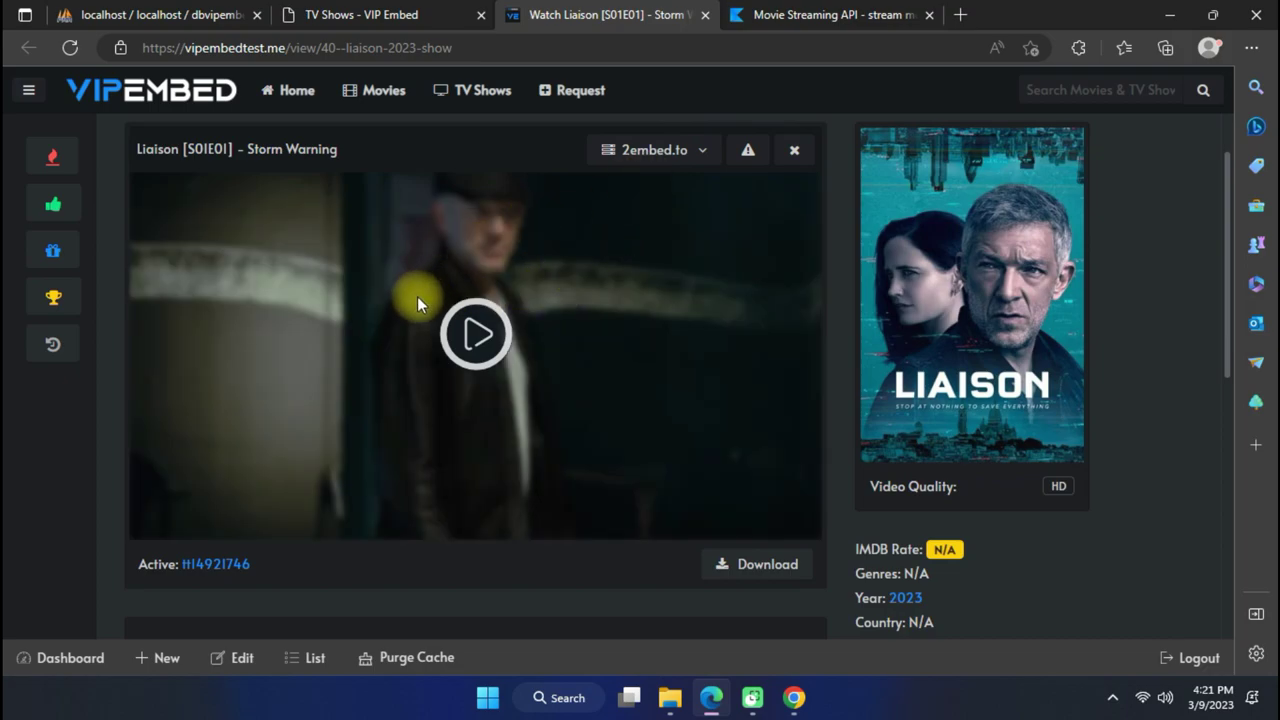
pyautogui.scroll(-3, 420, 300)
pyautogui.click(225, 327)
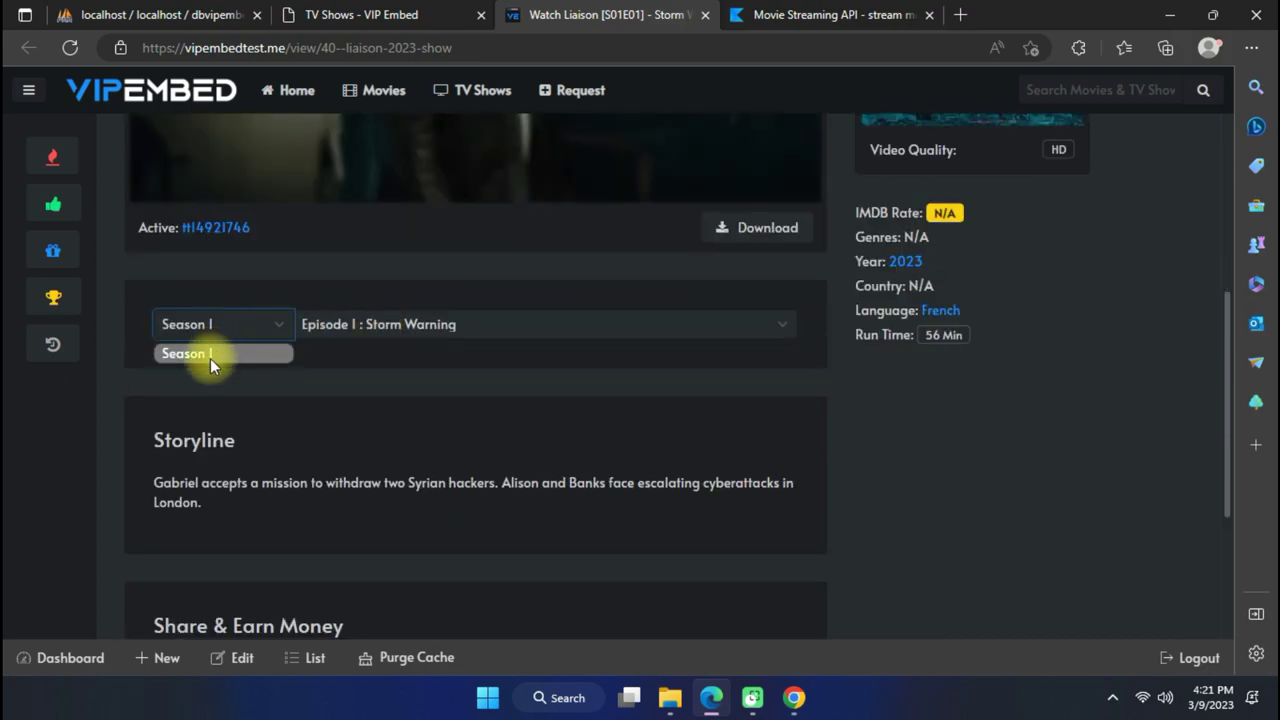
pyautogui.click(352, 326)
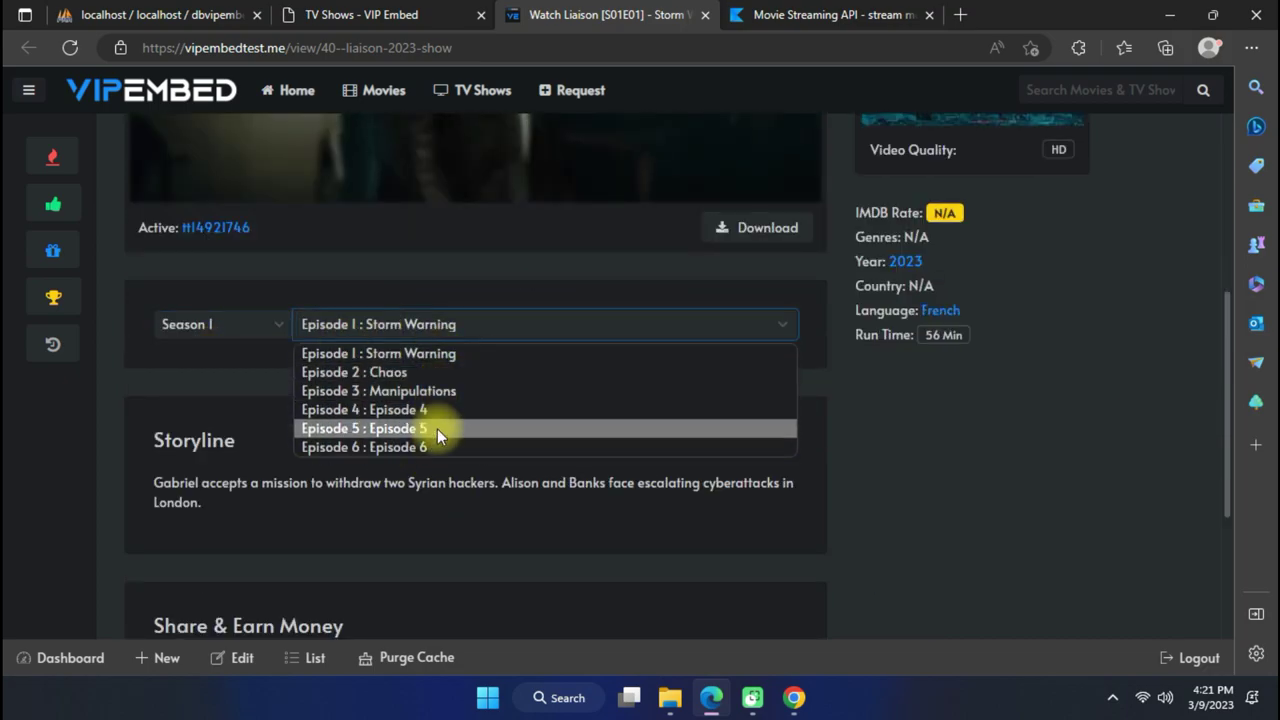
pyautogui.press('Escape')
pyautogui.scroll(3, 517, 378)
pyautogui.scroll(-2, 500, 372)
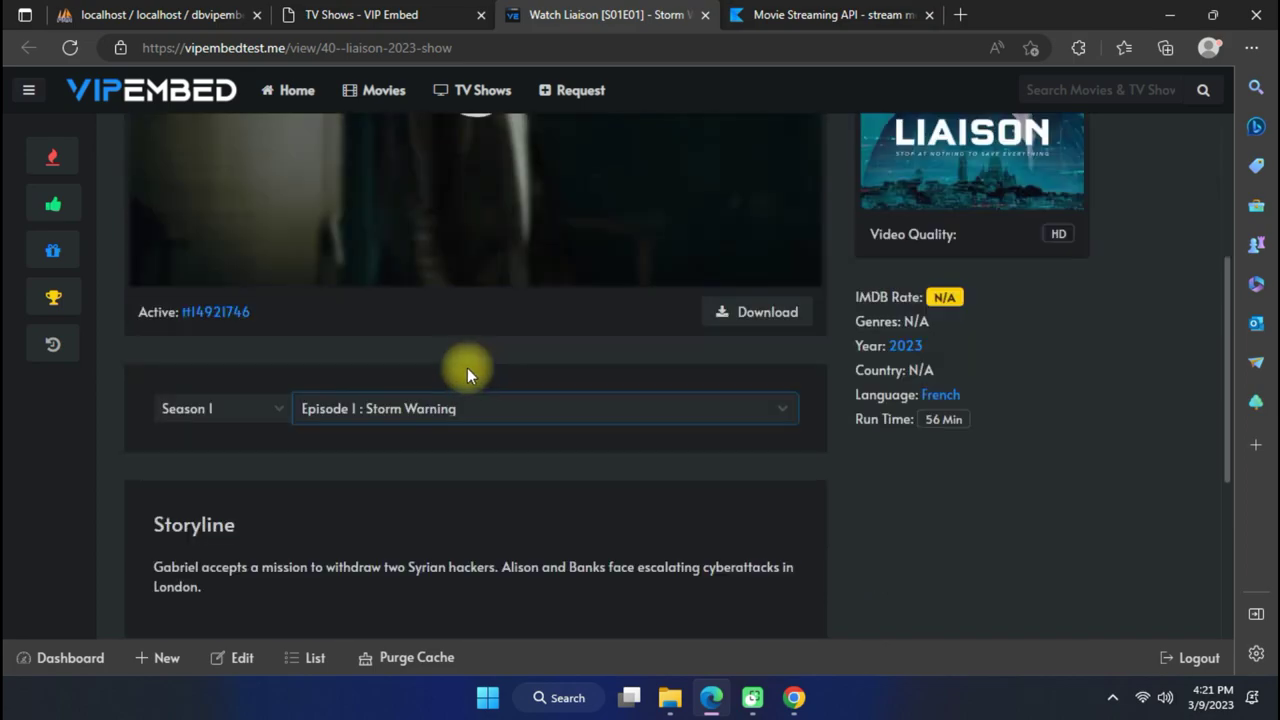
pyautogui.scroll(-1, 472, 370)
pyautogui.click(471, 332)
pyautogui.click(469, 370)
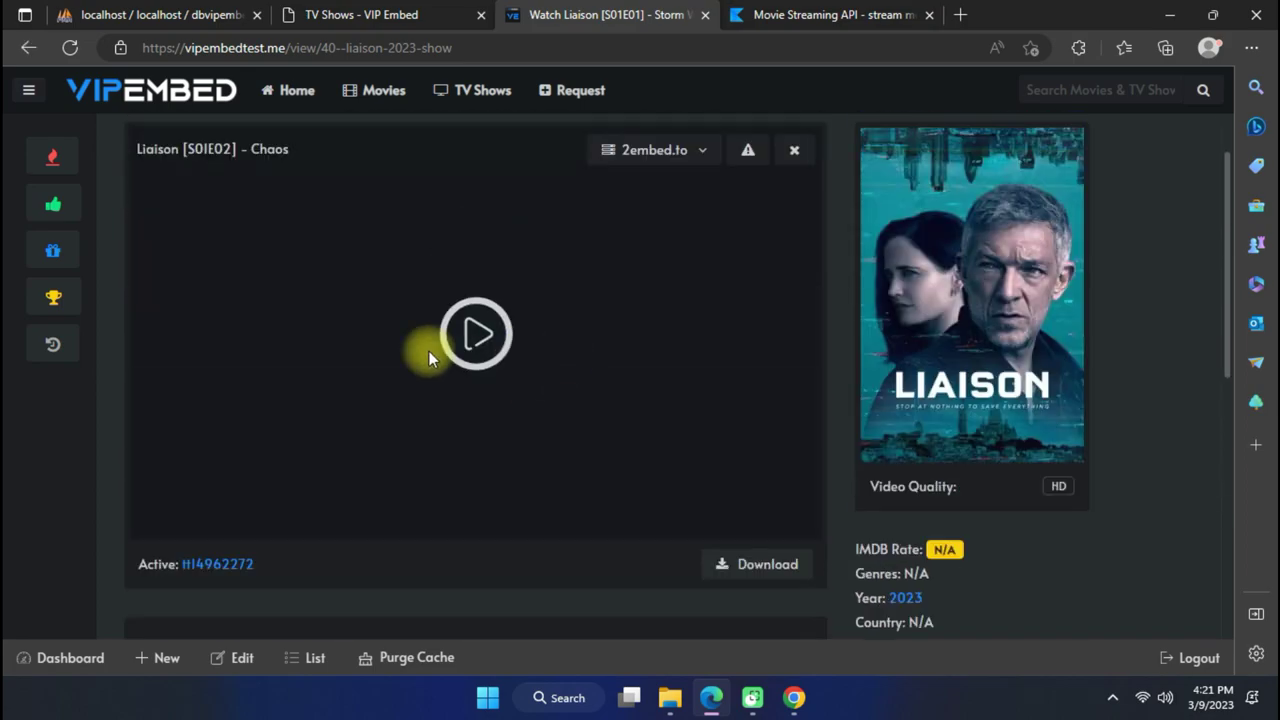
# Play the Chaos episode, dismiss the ad popups, seek ahead, and close the tab.
pyautogui.click(645, 150)
pyautogui.click(472, 334)
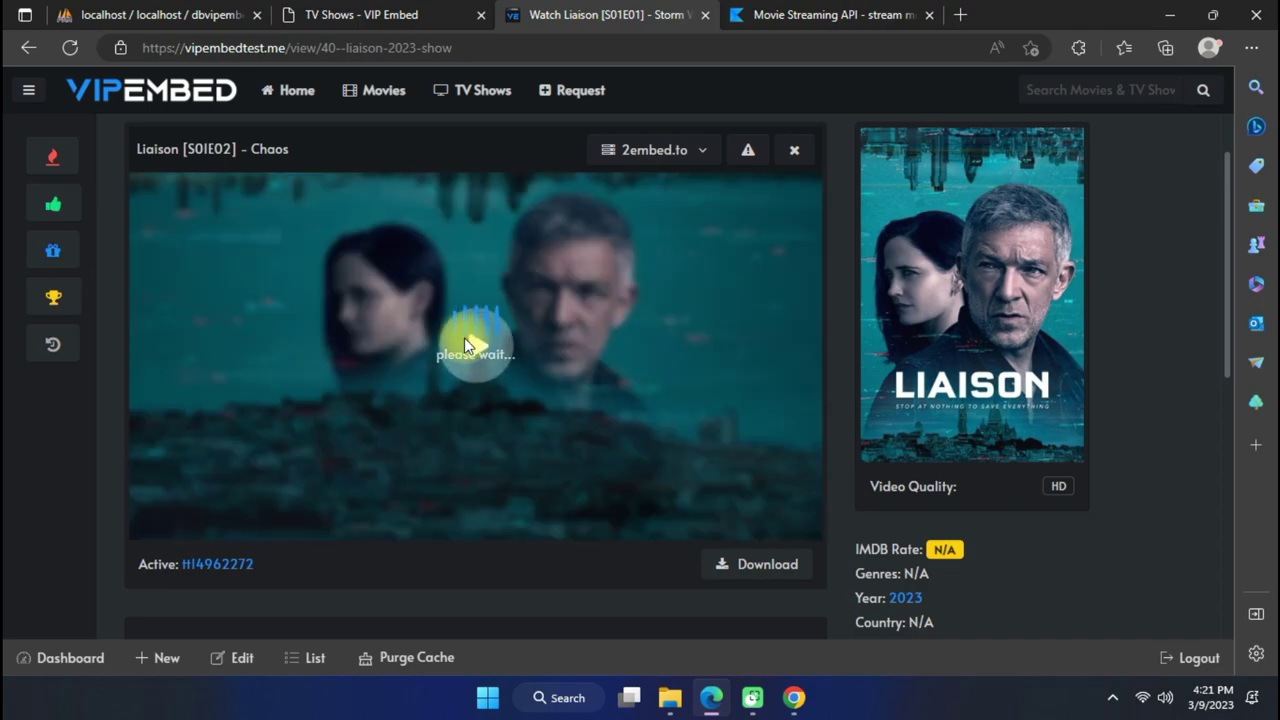
pyautogui.click(474, 344)
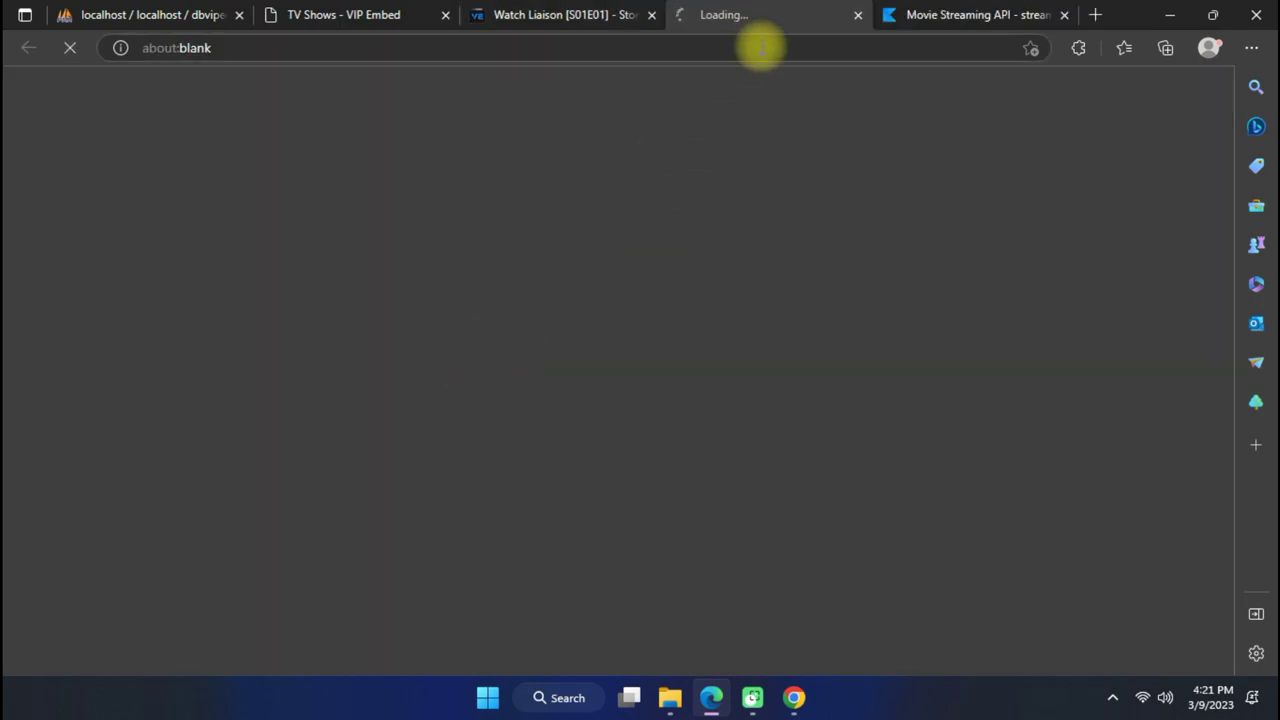
pyautogui.click(859, 17)
pyautogui.click(478, 344)
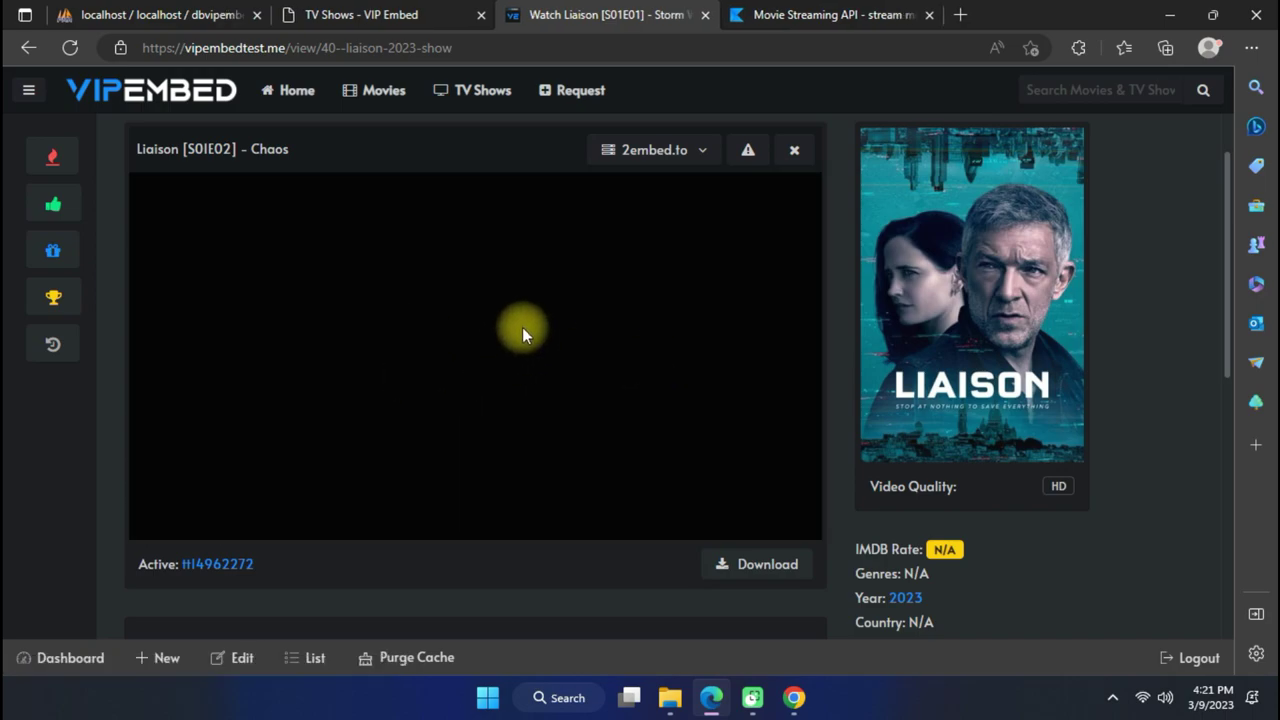
pyautogui.click(492, 335)
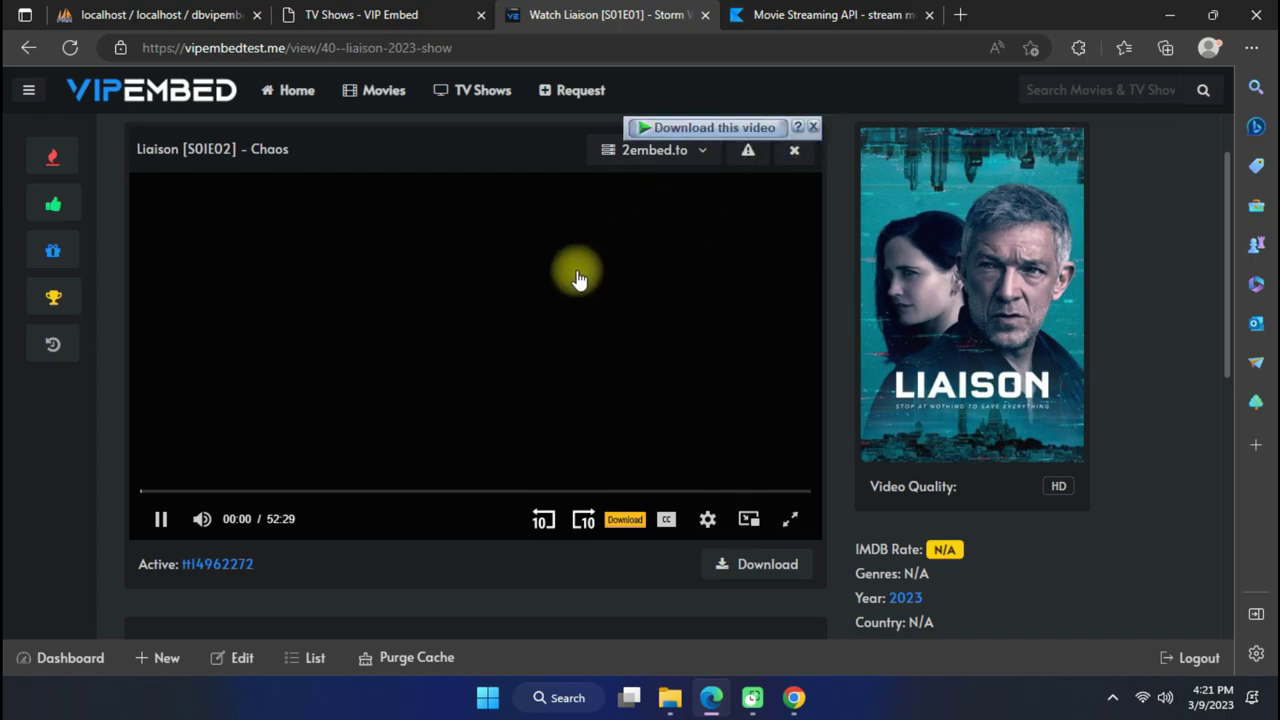
pyautogui.click(813, 127)
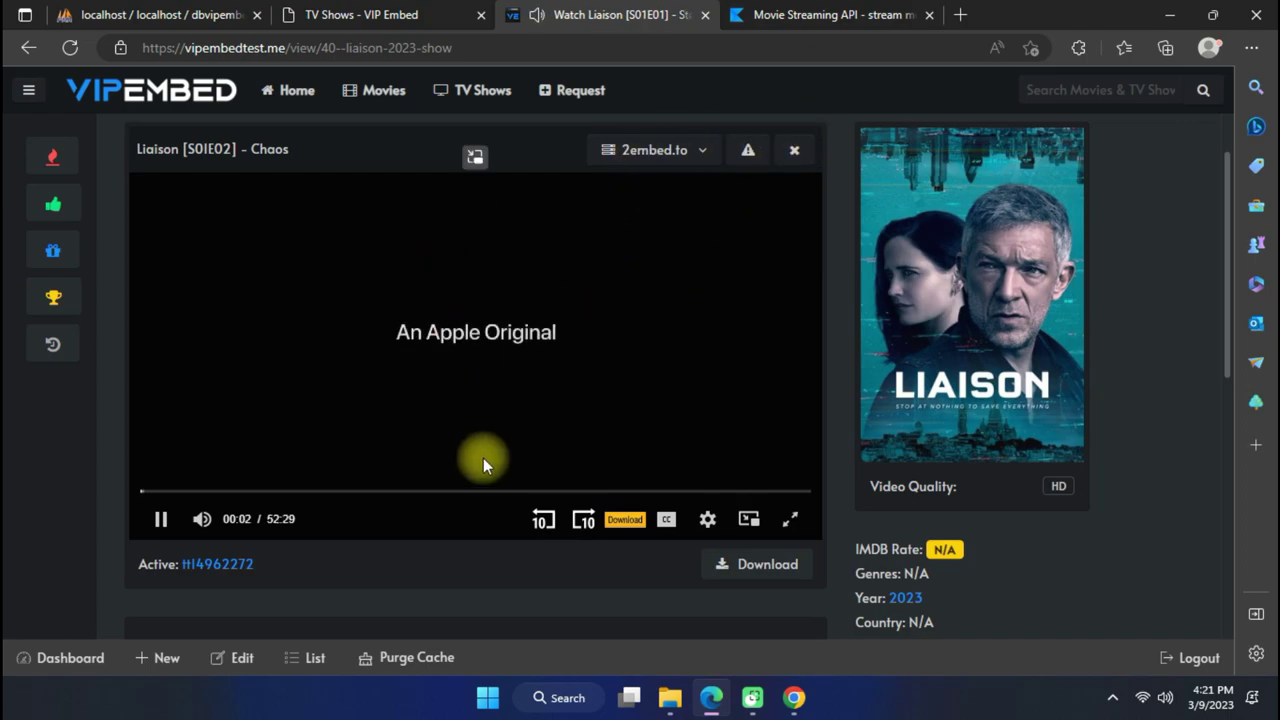
pyautogui.click(498, 491)
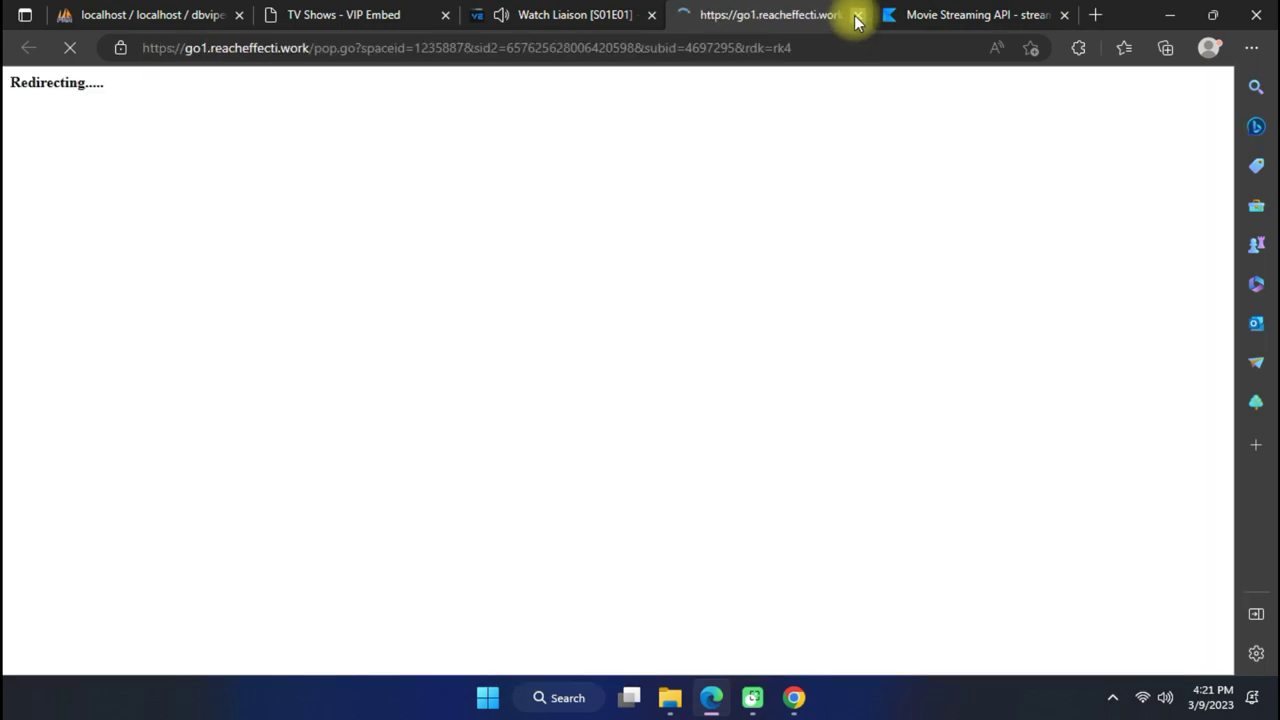
pyautogui.click(857, 15)
pyautogui.click(462, 491)
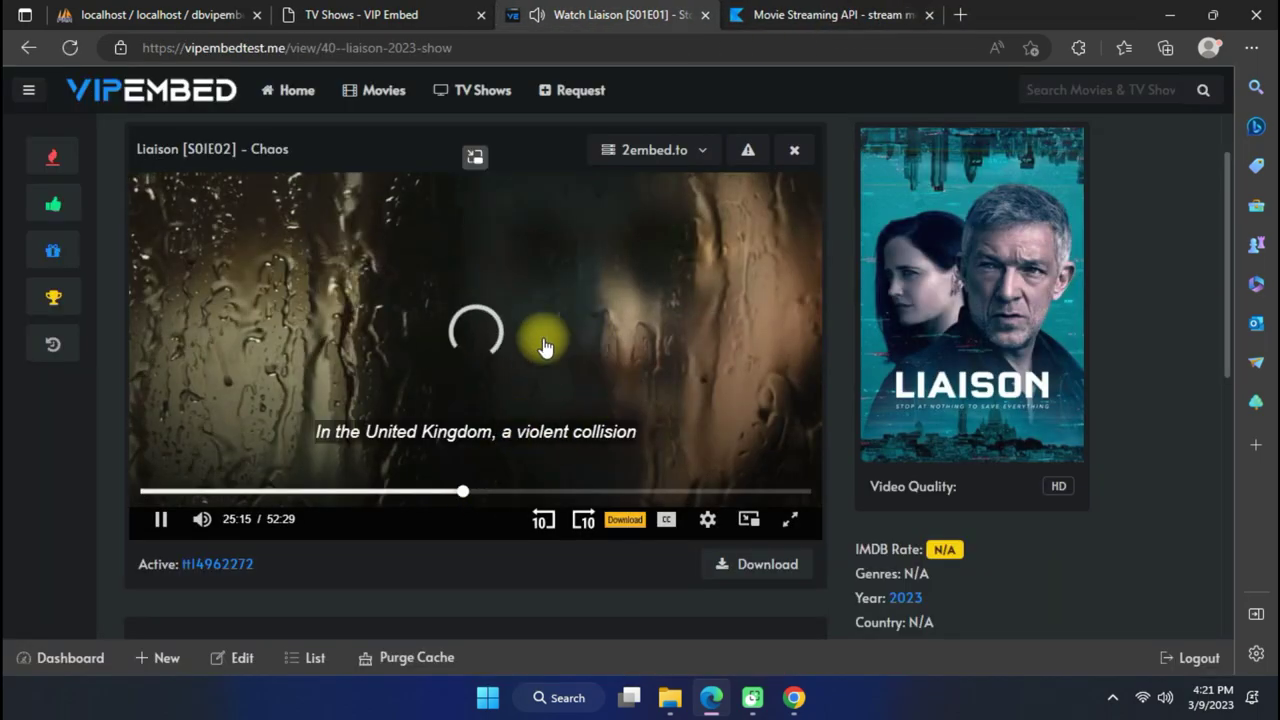
pyautogui.click(705, 15)
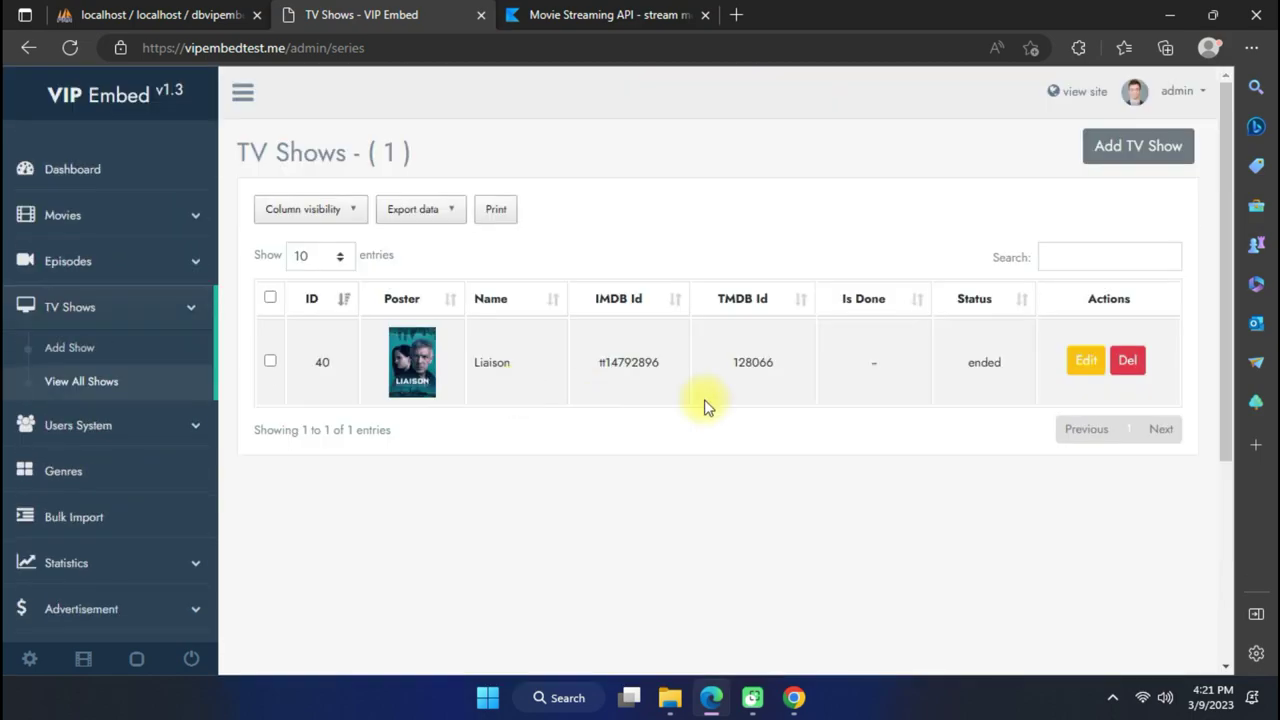
# Open Settings > Servers and check the default server choices.
pyautogui.scroll(-3, 258, 290)
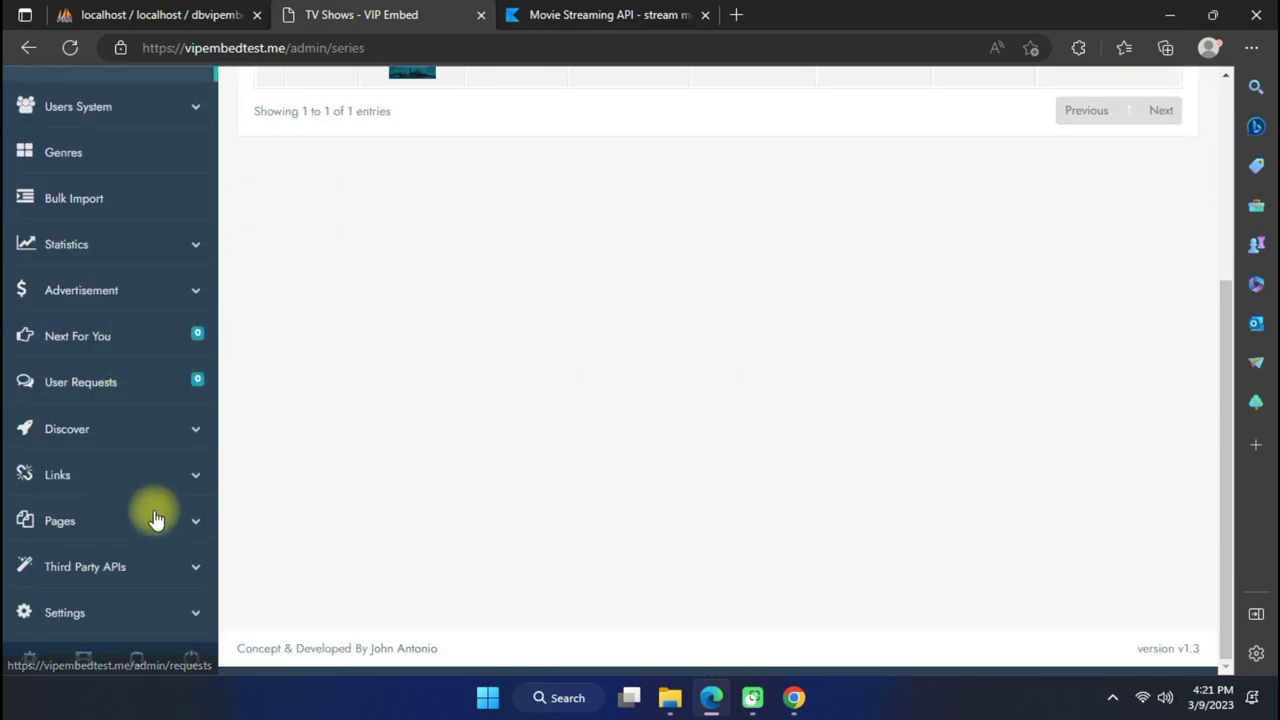
pyautogui.click(139, 598)
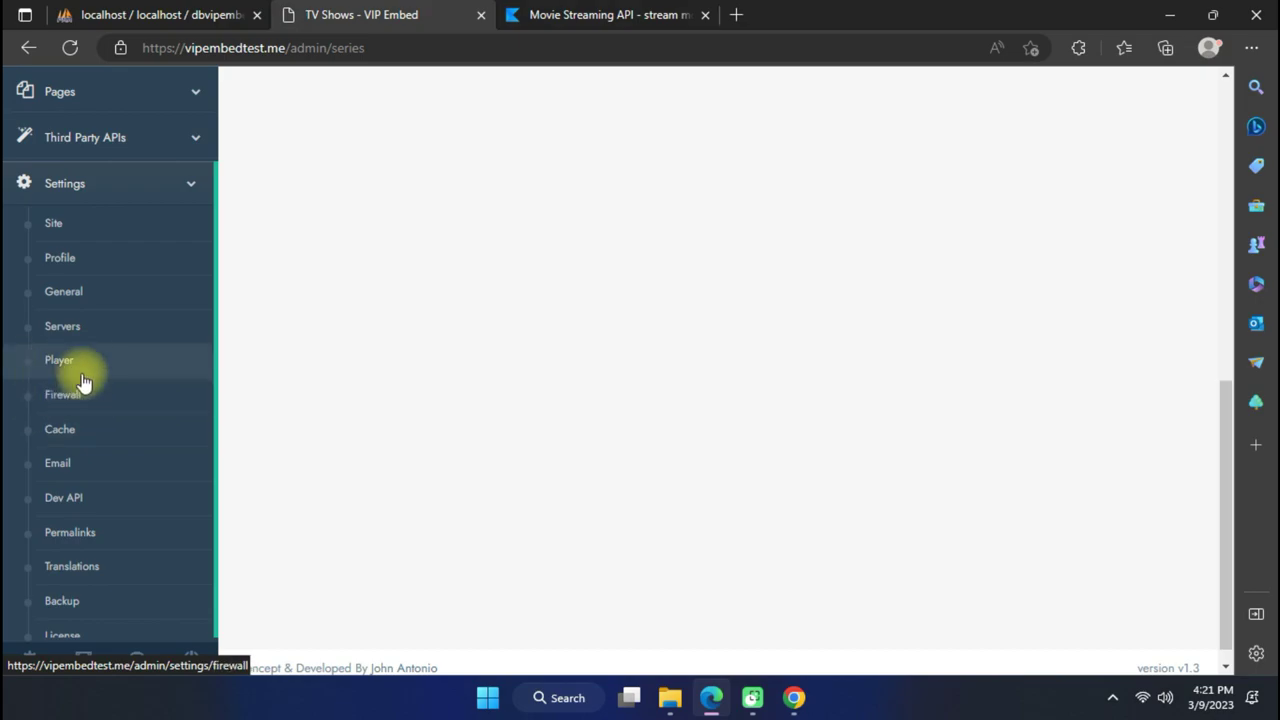
pyautogui.click(90, 340)
pyautogui.click(549, 357)
pyautogui.click(549, 357)
# Rename the 2embed.to server to 'Server 1' and save it.
pyautogui.click(800, 411)
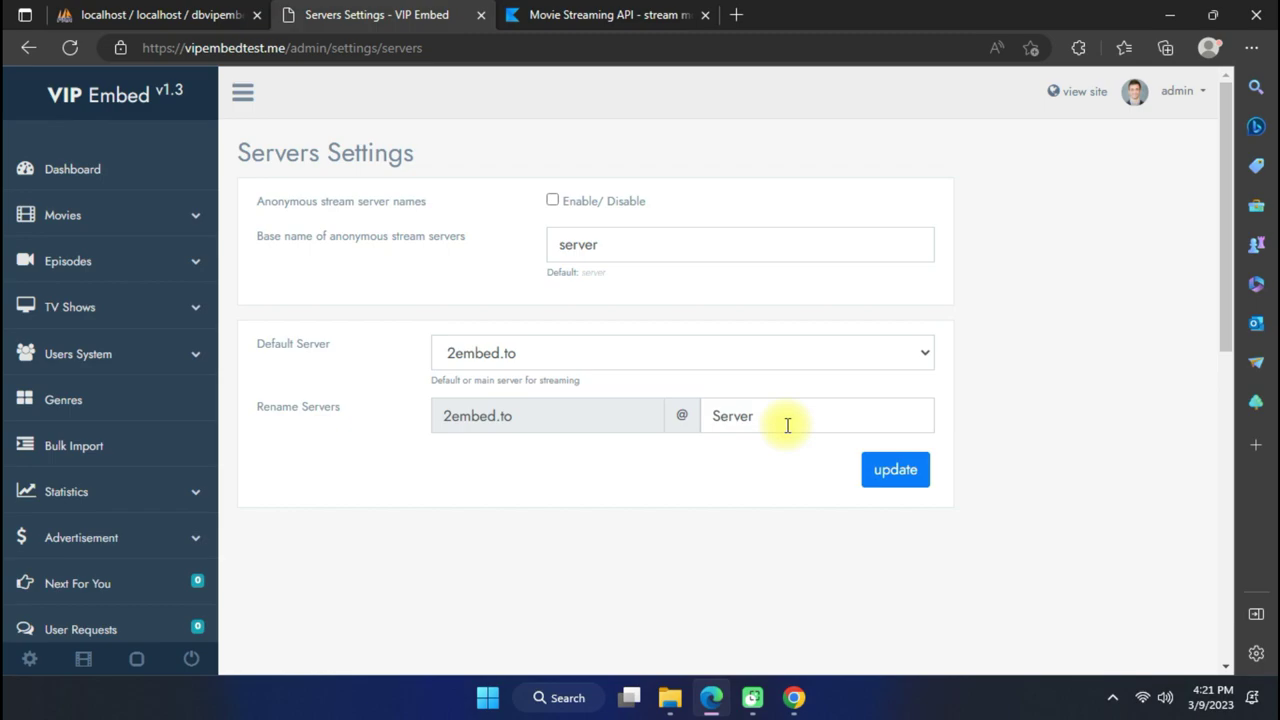
pyautogui.click(609, 351)
pyautogui.click(609, 351)
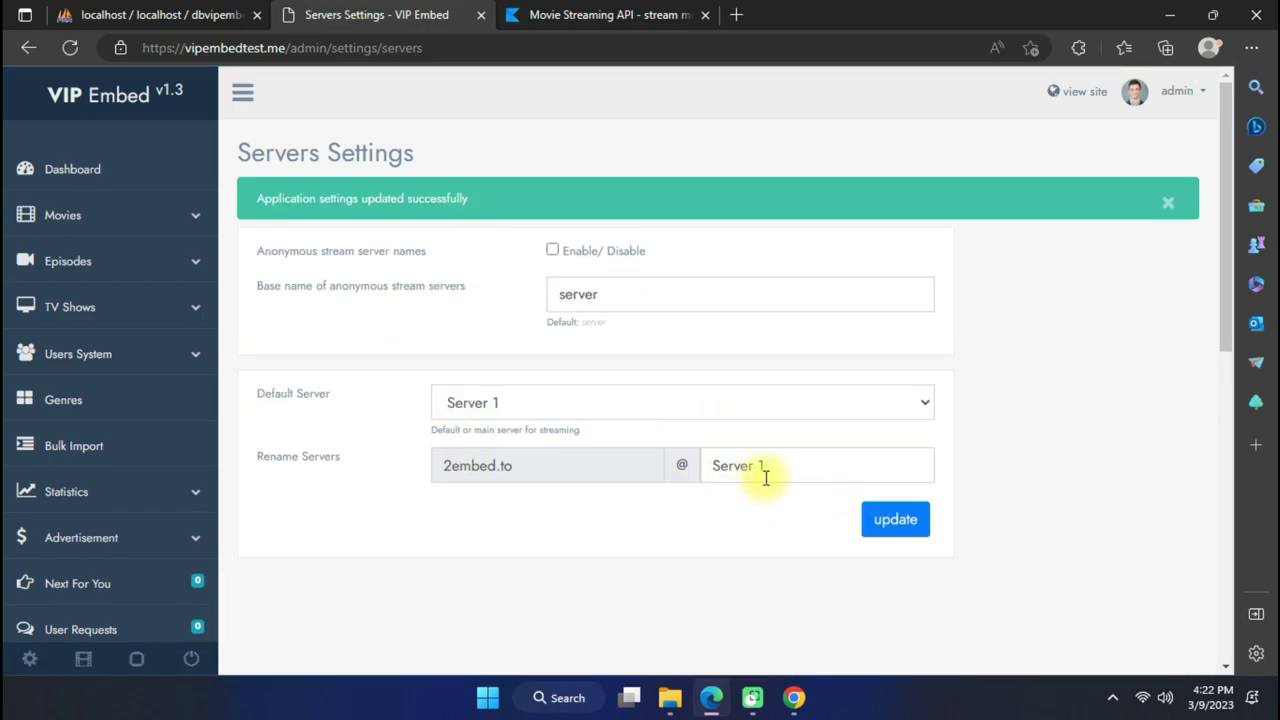
pyautogui.scroll(-2, 768, 484)
pyautogui.moveTo(777, 294); pyautogui.dragTo(795, 332)
pyautogui.scroll(2, 700, 390)
pyautogui.scroll(-1, 700, 390)
pyautogui.scroll(1, 700, 390)
# Open the public site and confirm the player's server list shows Server 1.
pyautogui.click(1053, 93)
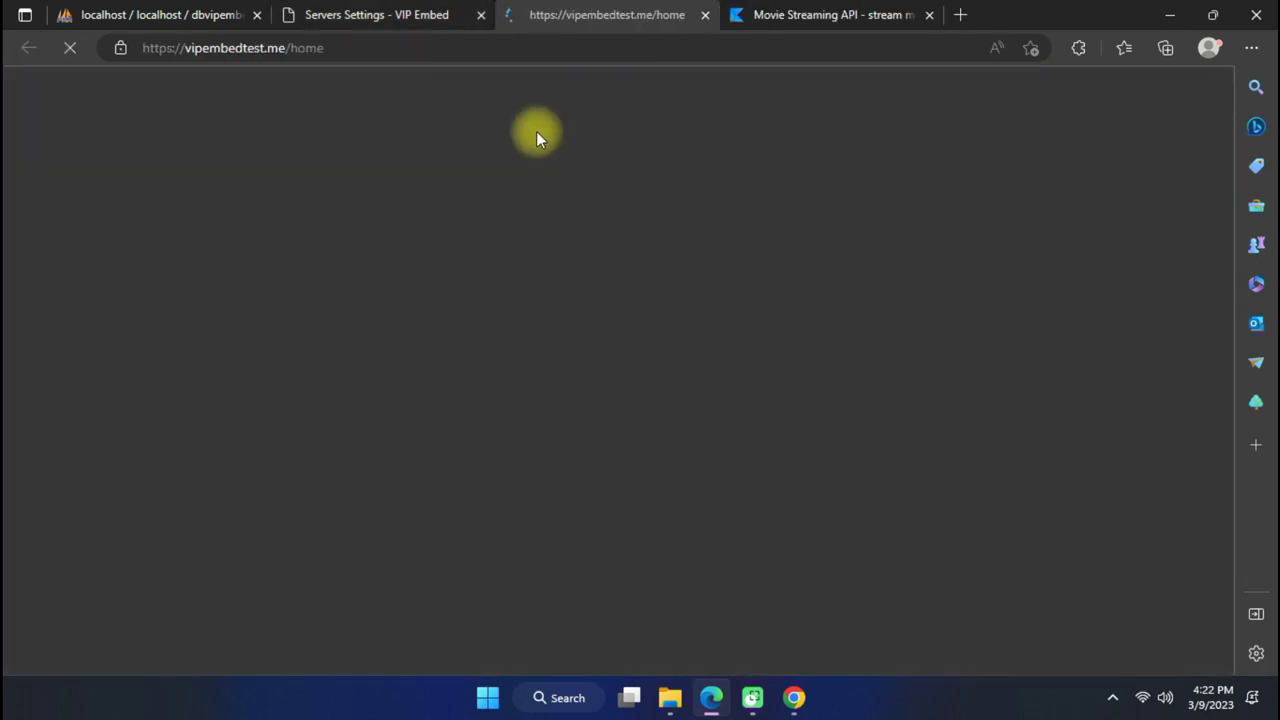
pyautogui.click(583, 190)
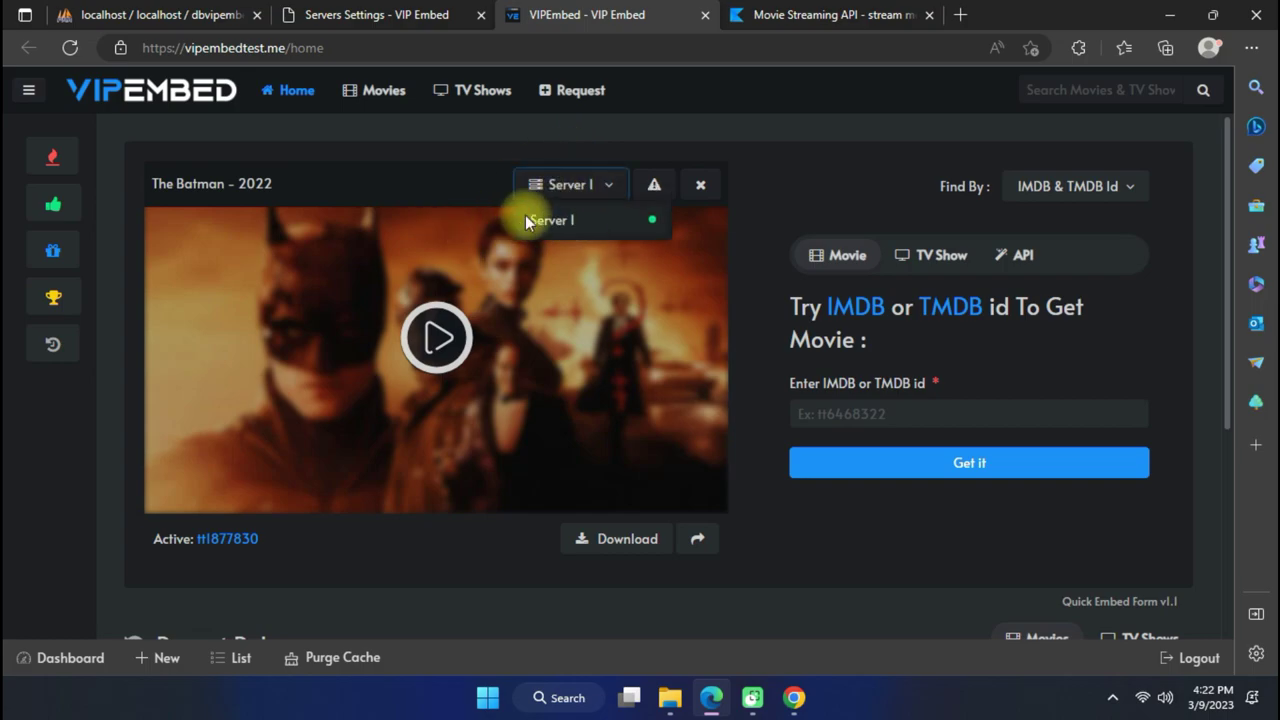
pyautogui.scroll(-3, 478, 357)
pyautogui.scroll(3, 470, 362)
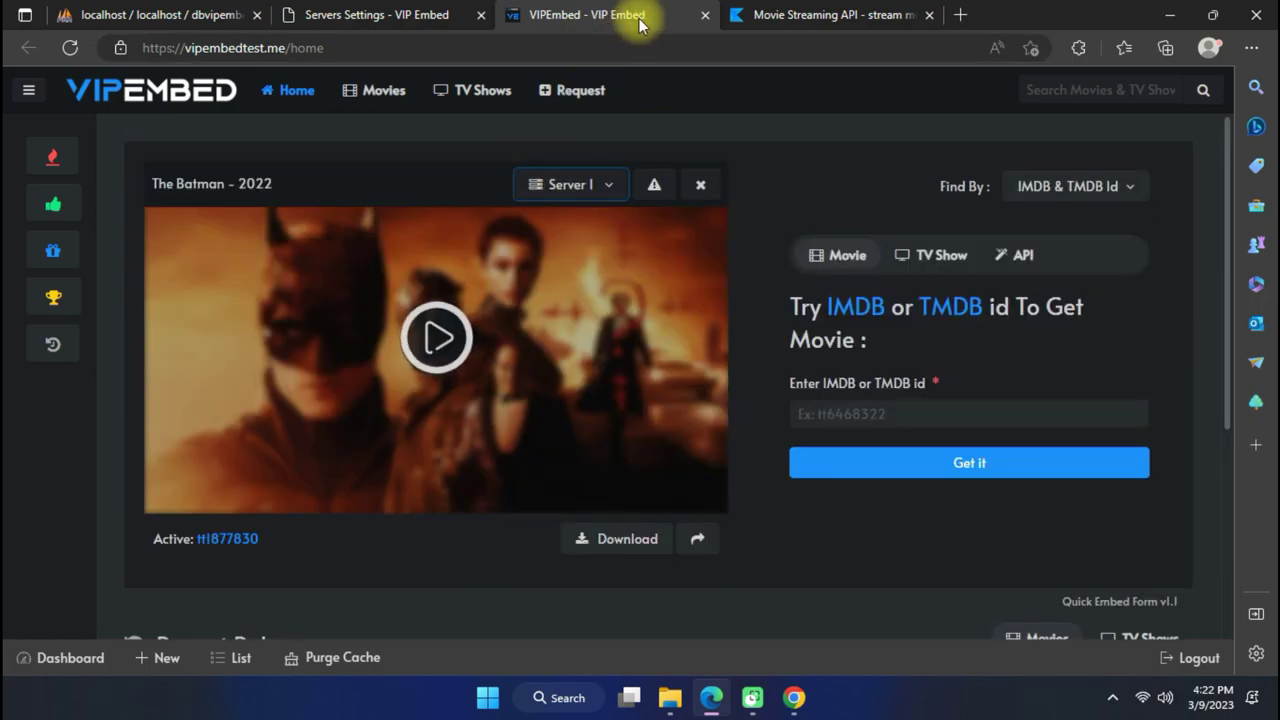
pyautogui.click(575, 188)
pyautogui.click(583, 197)
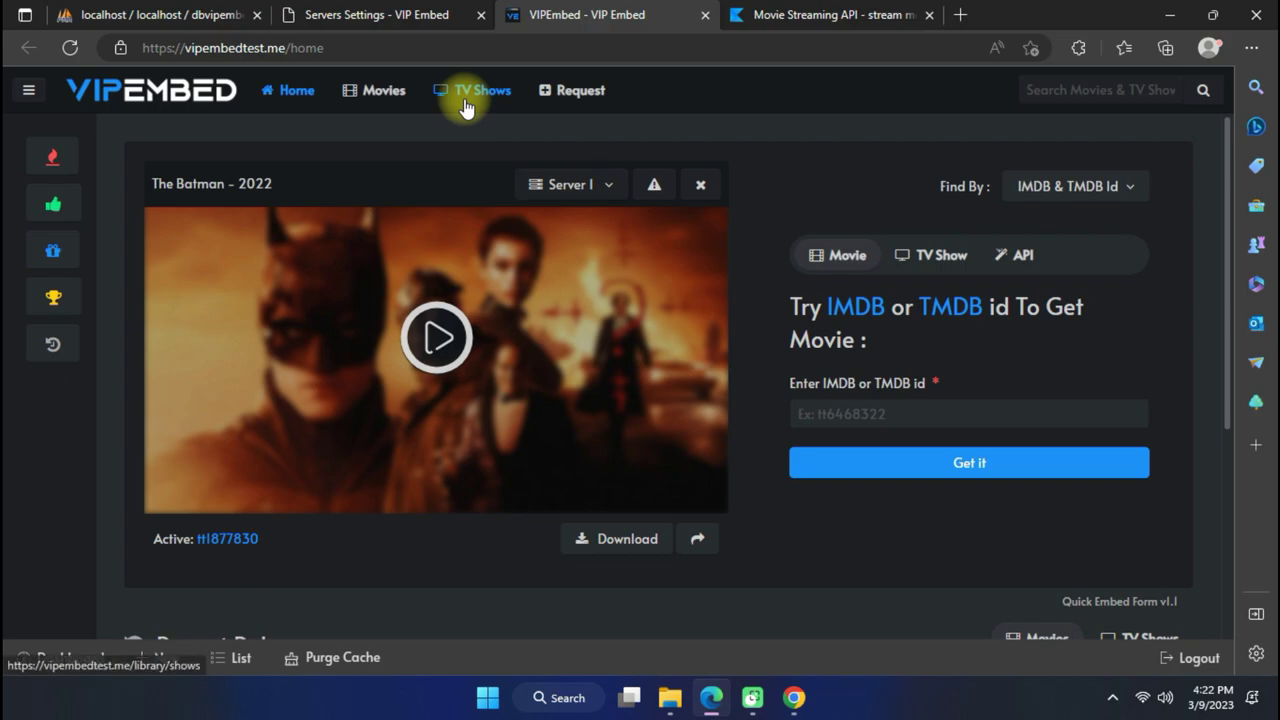
# Browse the TV Shows and Movies libraries, then close the public site tab.
pyautogui.click(466, 105)
pyautogui.click(393, 108)
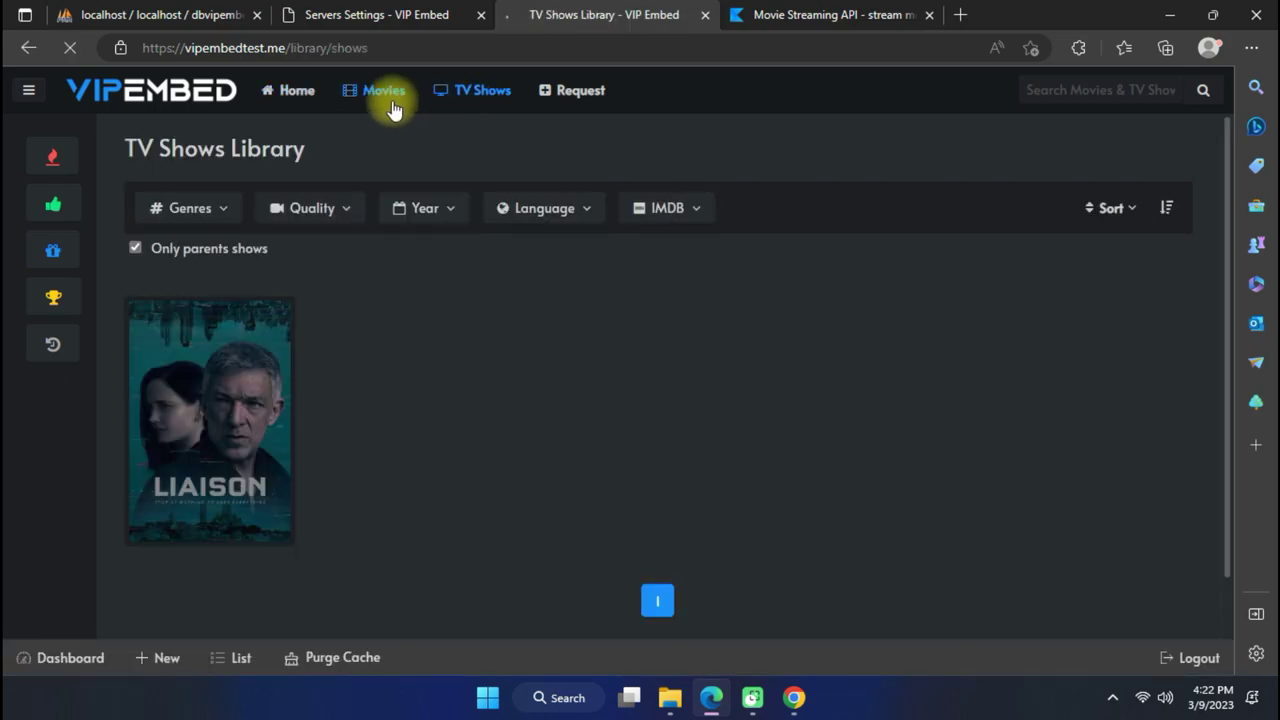
pyautogui.click(705, 15)
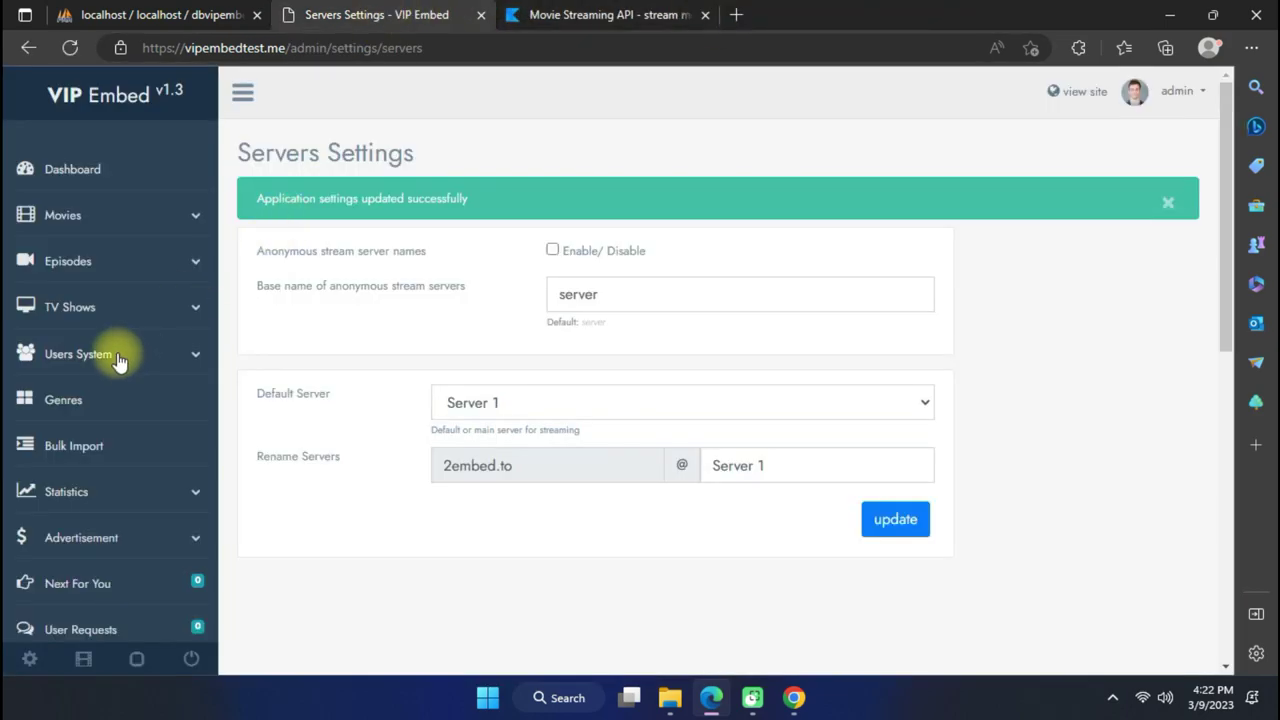
# Review the Bulk Import id list (tt0944947, tt4283088, tt4283094) and its result panels.
pyautogui.scroll(-3, 100, 440)
pyautogui.click(125, 175)
pyautogui.scroll(-4, 528, 380)
pyautogui.scroll(3, 531, 425)
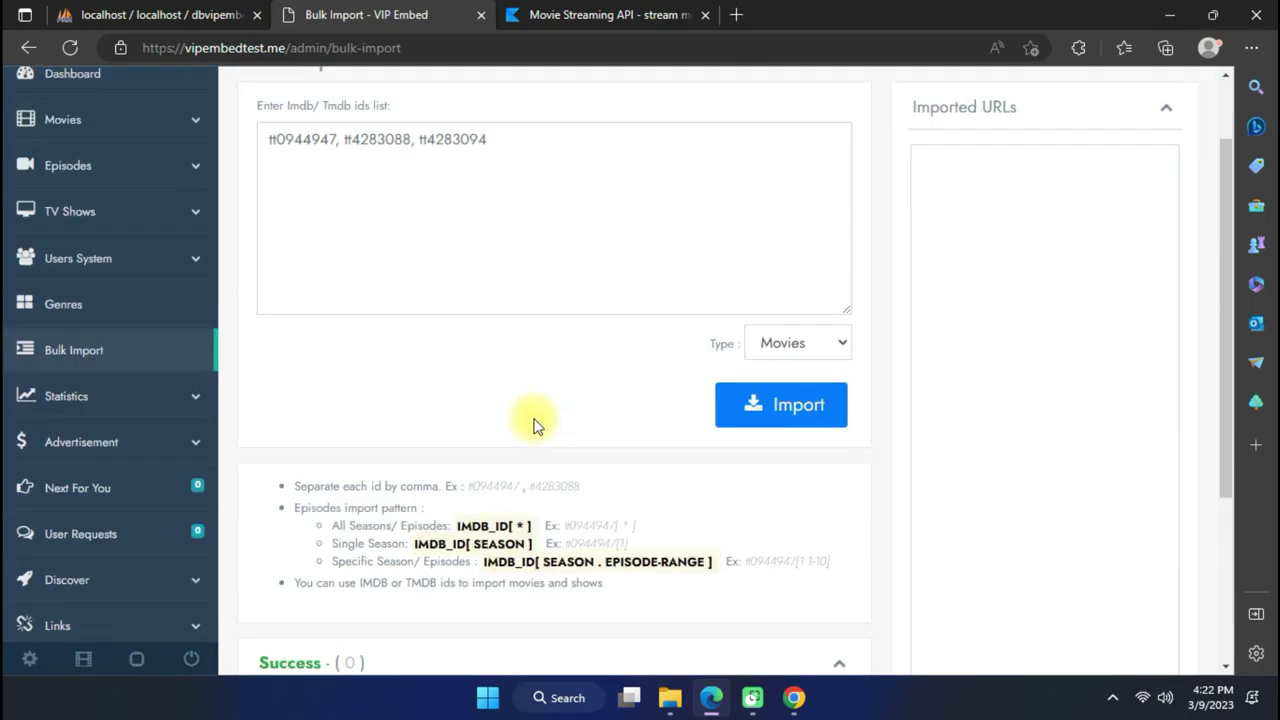
pyautogui.scroll(1, 423, 210)
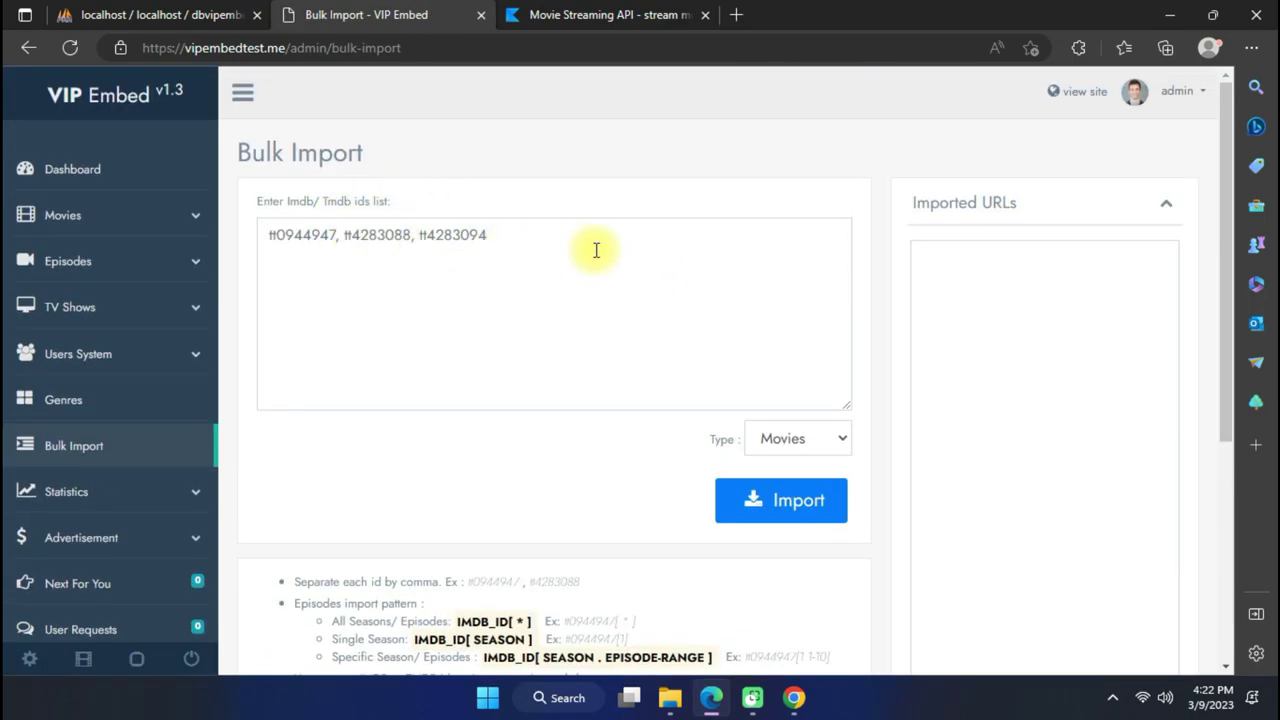
pyautogui.scroll(-3, 563, 340)
pyautogui.scroll(2, 94, 423)
pyautogui.scroll(-1, 137, 408)
pyautogui.scroll(2, 342, 358)
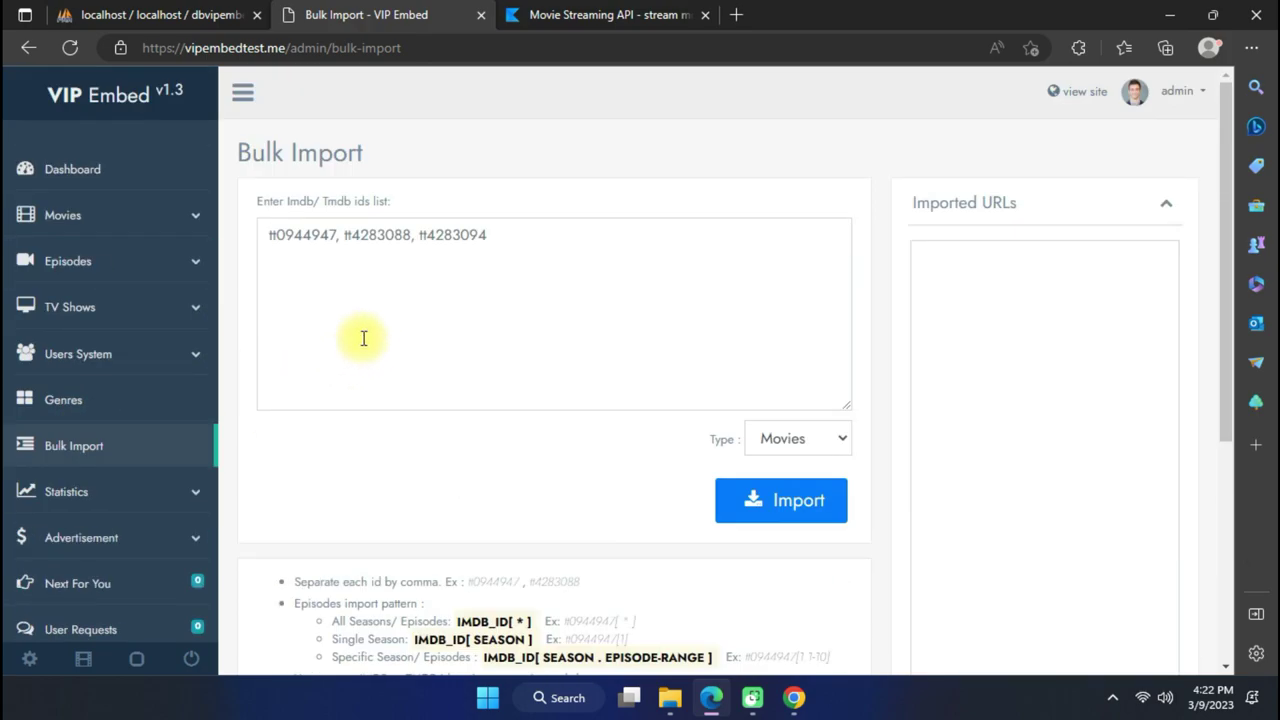
pyautogui.scroll(-2, 370, 350)
pyautogui.scroll(-2, 95, 409)
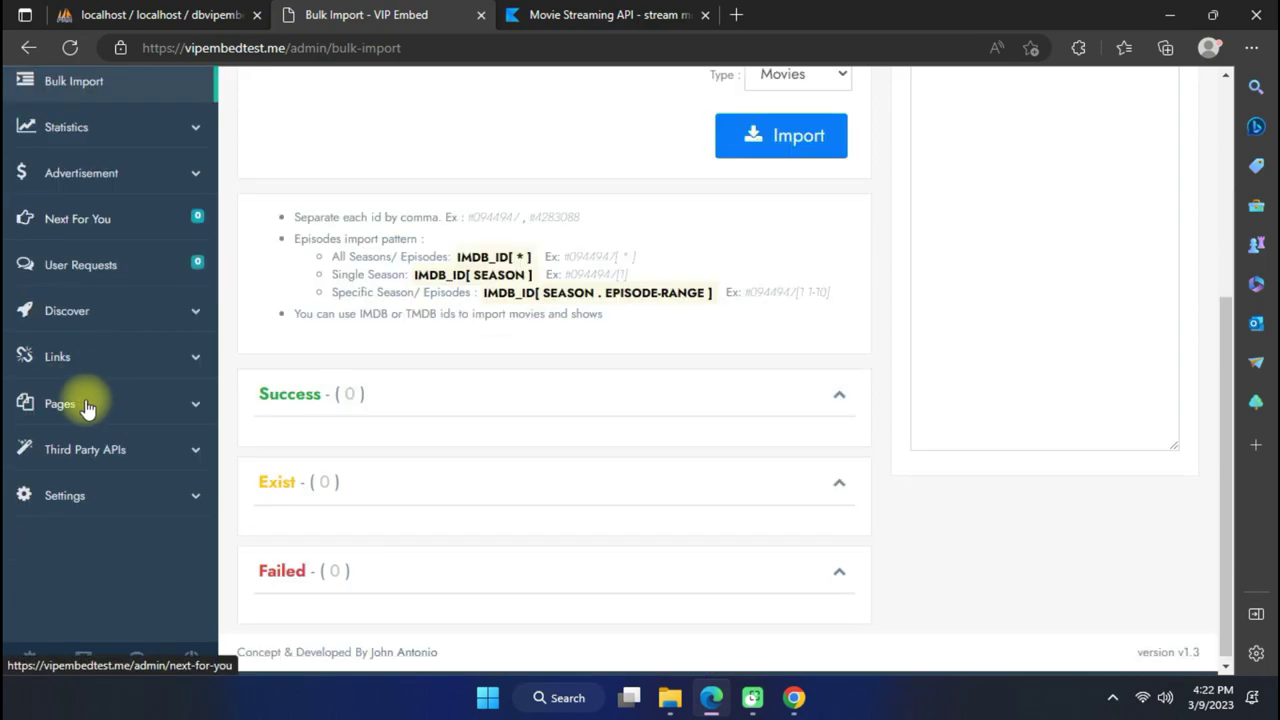
pyautogui.click(115, 316)
# List Discover Movies from 1960 sorted by popularity.
pyautogui.click(143, 370)
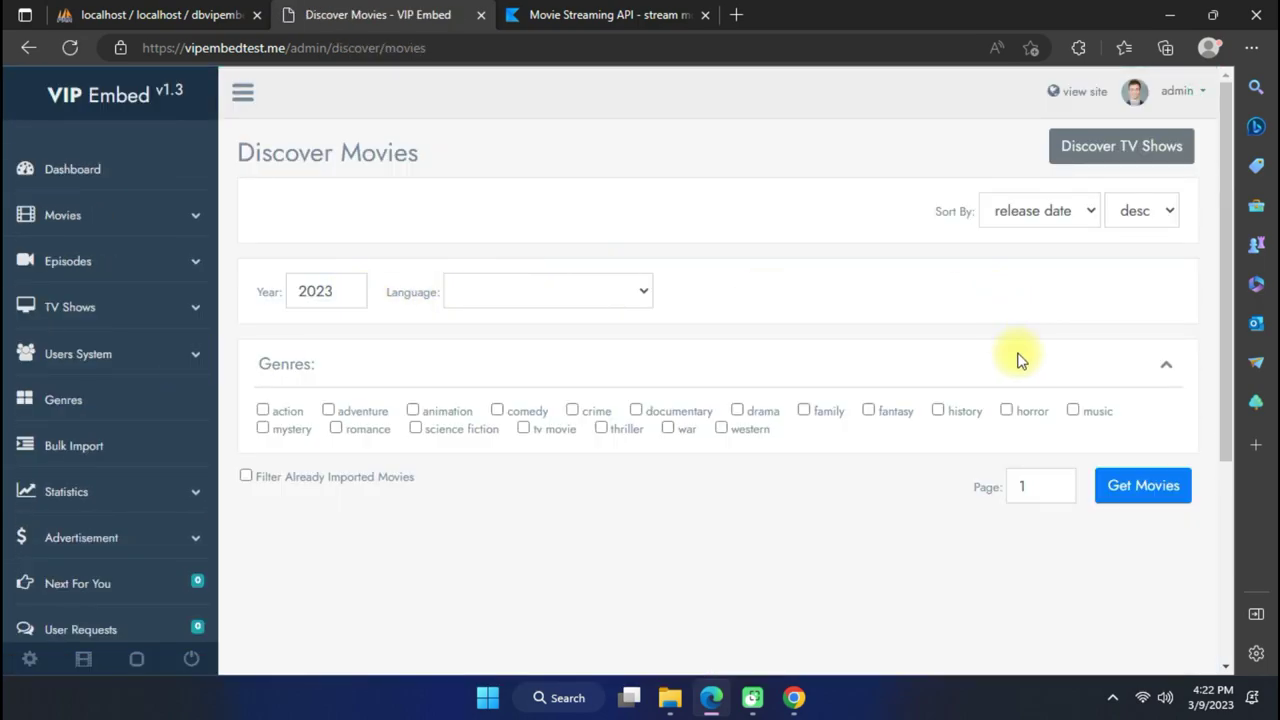
pyautogui.doubleClick(335, 290)
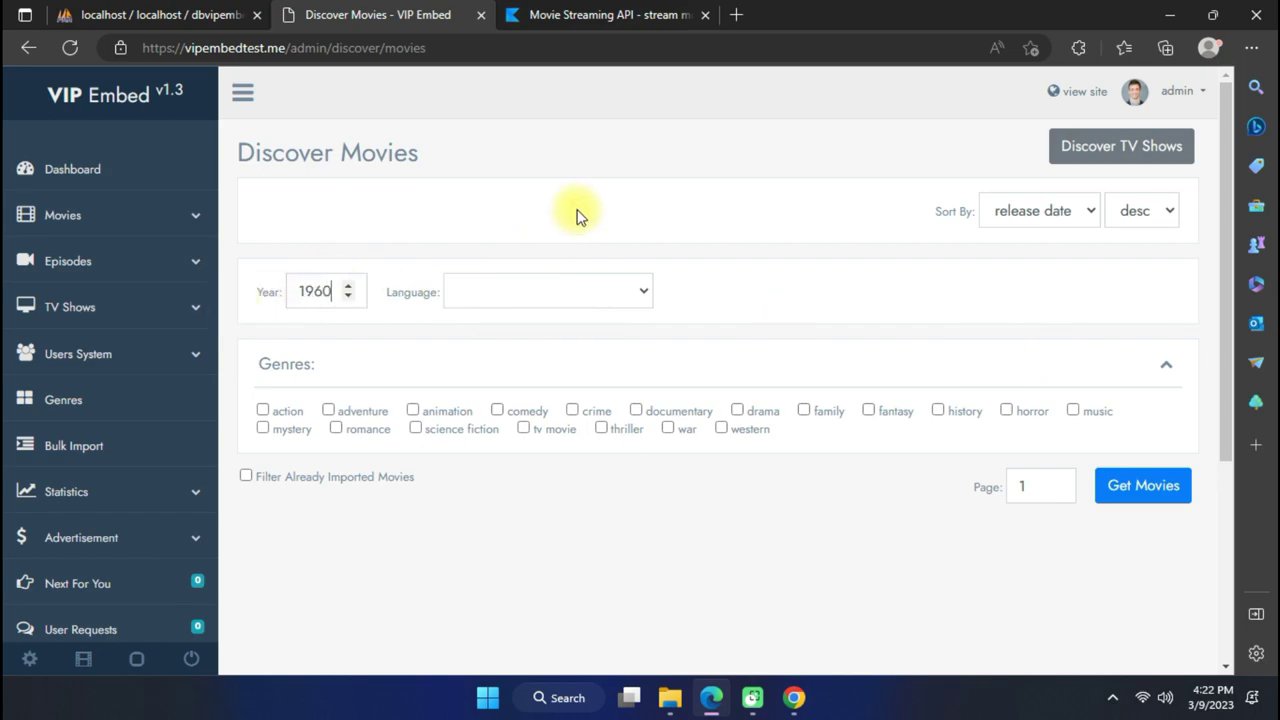
pyautogui.click(1052, 210)
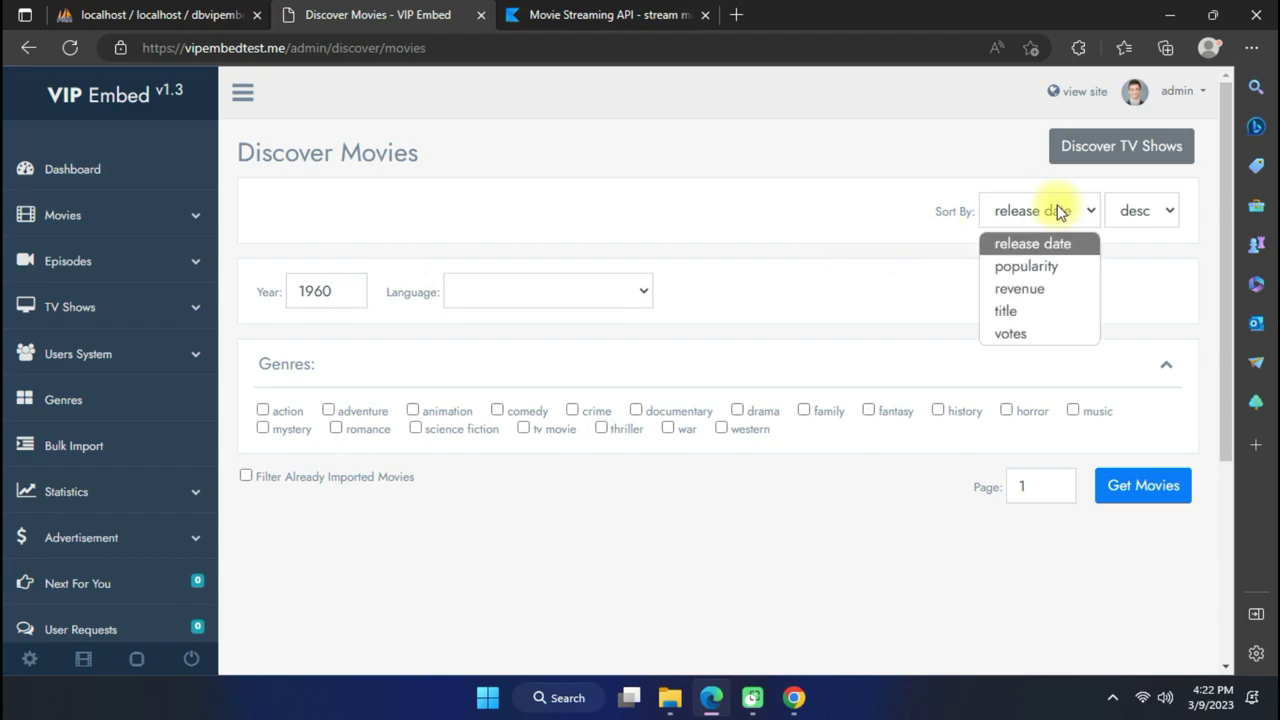
pyautogui.click(1049, 266)
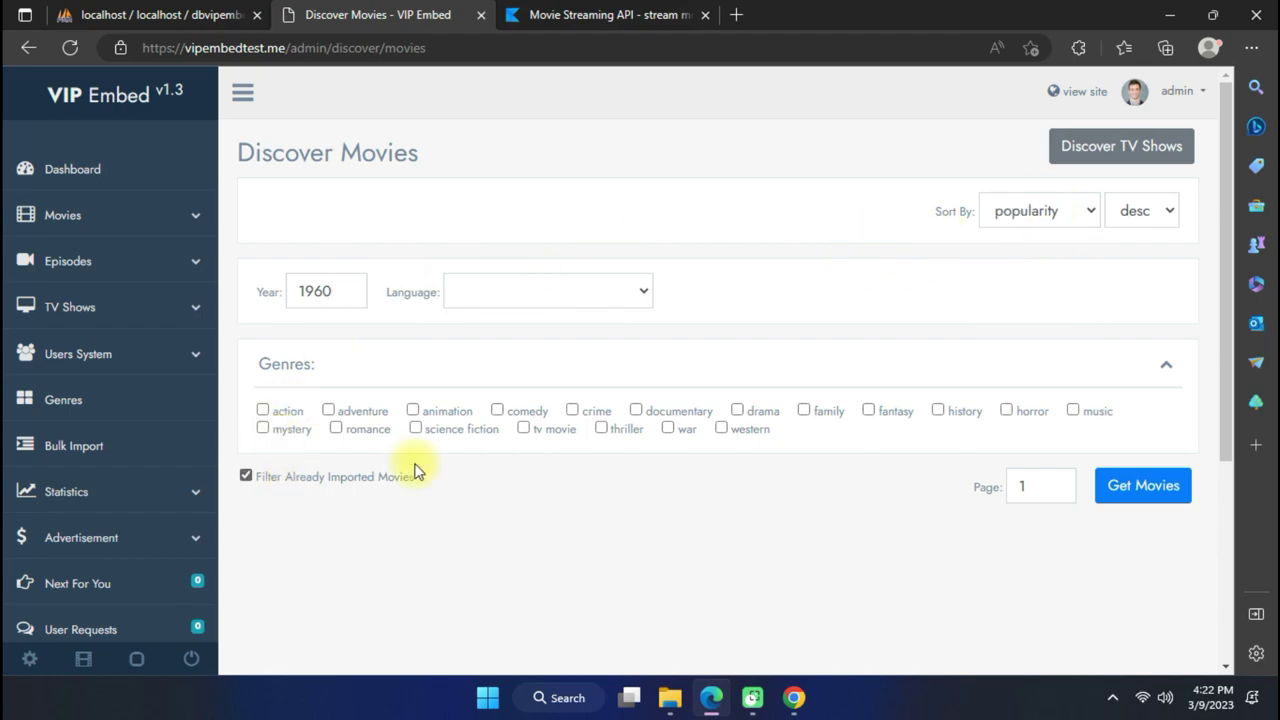
pyautogui.click(1137, 490)
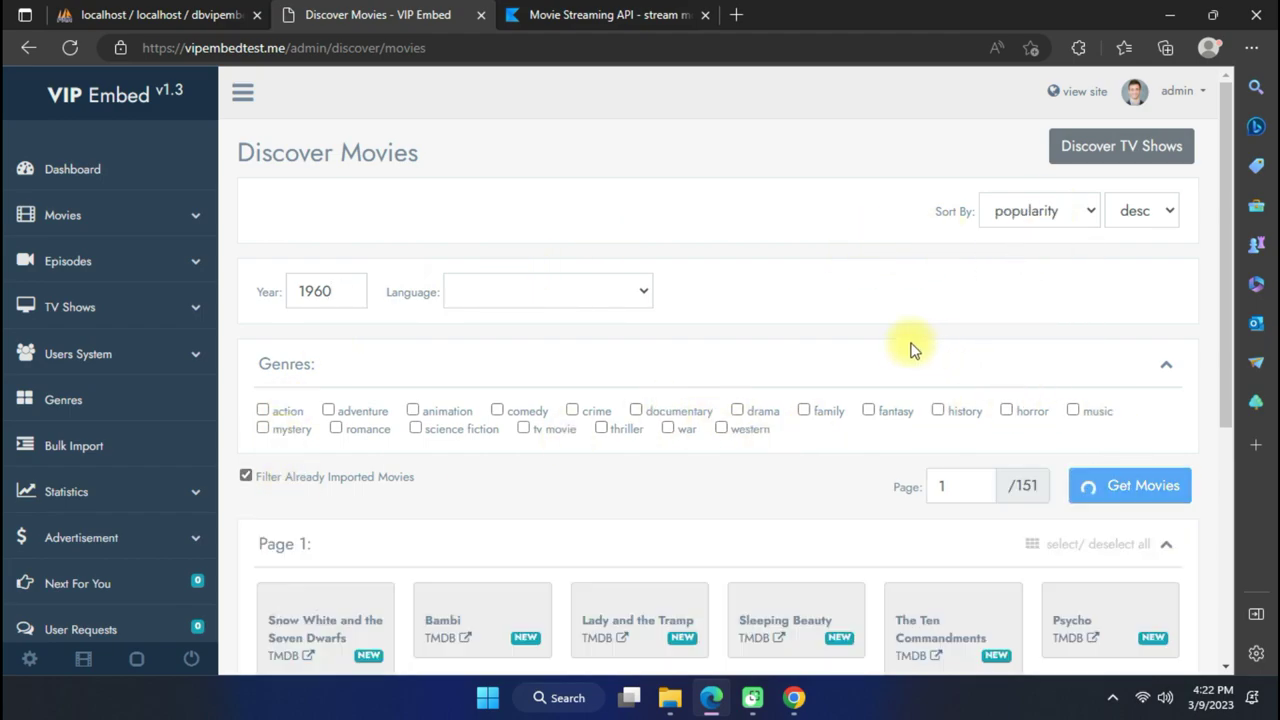
# Select all 20 movies on page 1 for bulk import.
pyautogui.scroll(-5, 823, 371)
pyautogui.scroll(-5, 815, 380)
pyautogui.scroll(8, 815, 386)
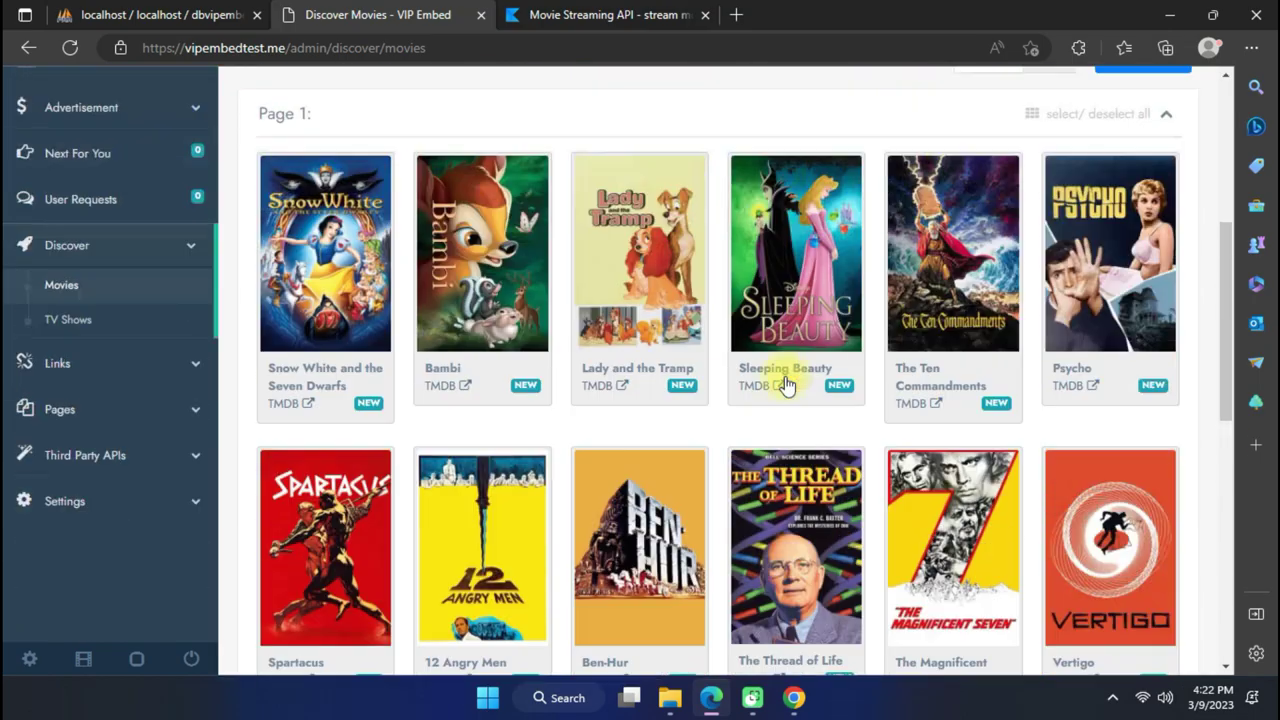
pyautogui.click(1137, 303)
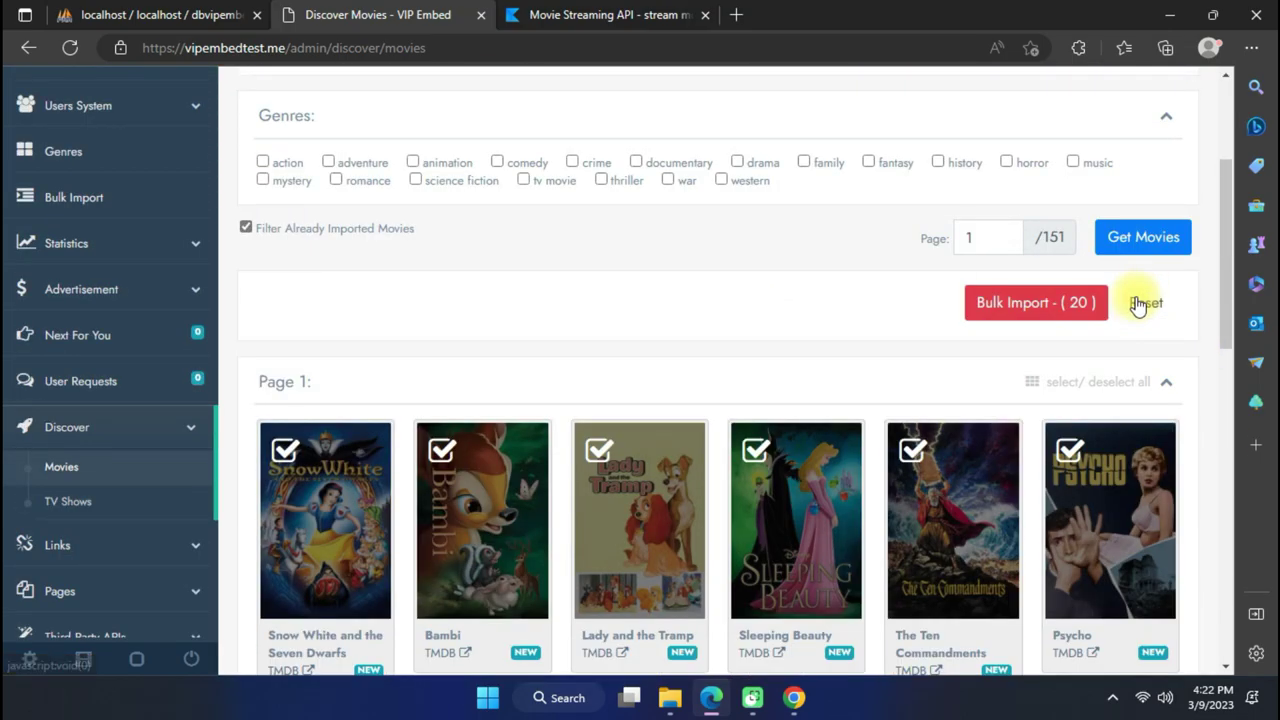
pyautogui.click(1034, 305)
pyautogui.scroll(-5, 900, 300)
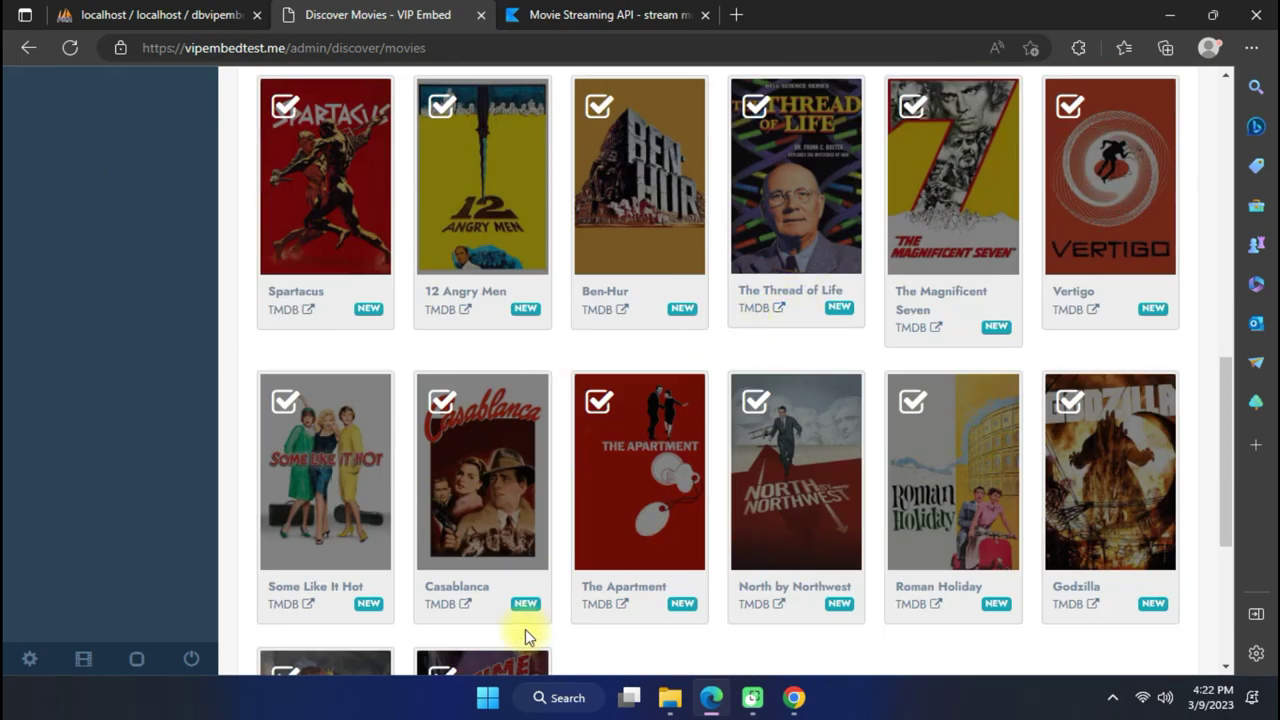
pyautogui.scroll(-3, 700, 560)
pyautogui.scroll(10, 866, 306)
# Send the 20 checked movies to Bulk Import and import them, with all 20 succeeding.
pyautogui.click(1010, 330)
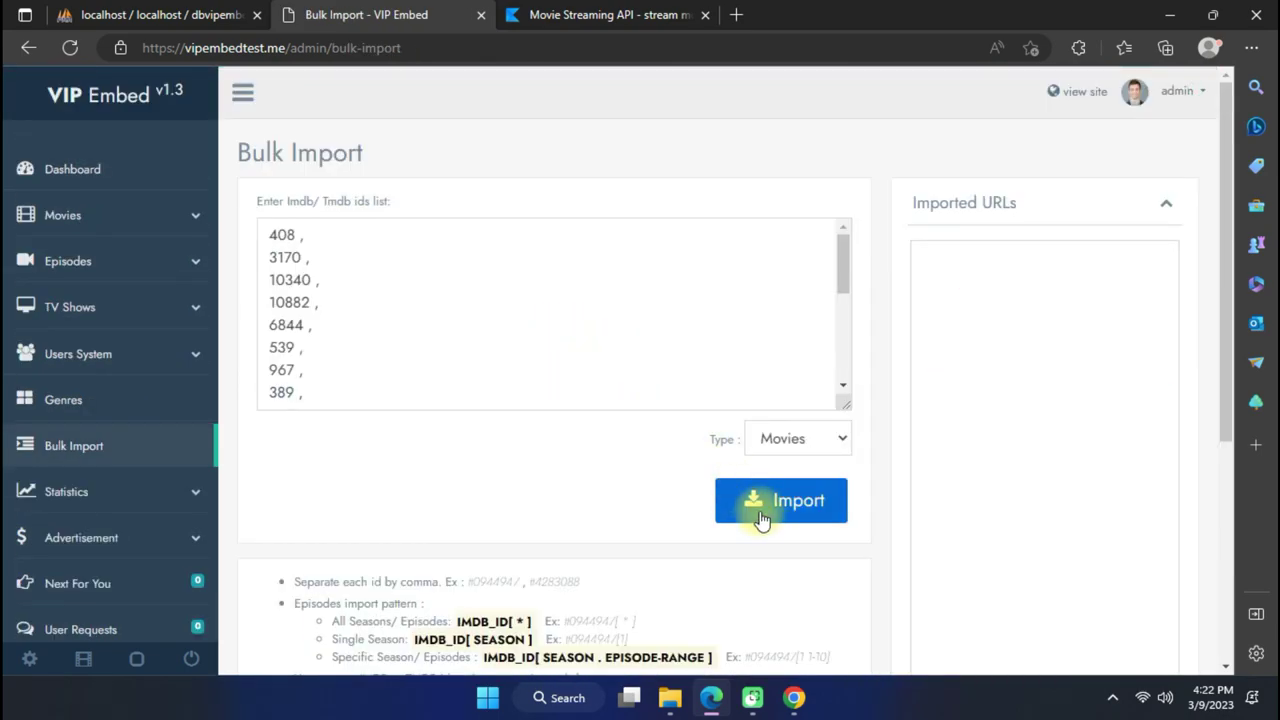
pyautogui.click(763, 500)
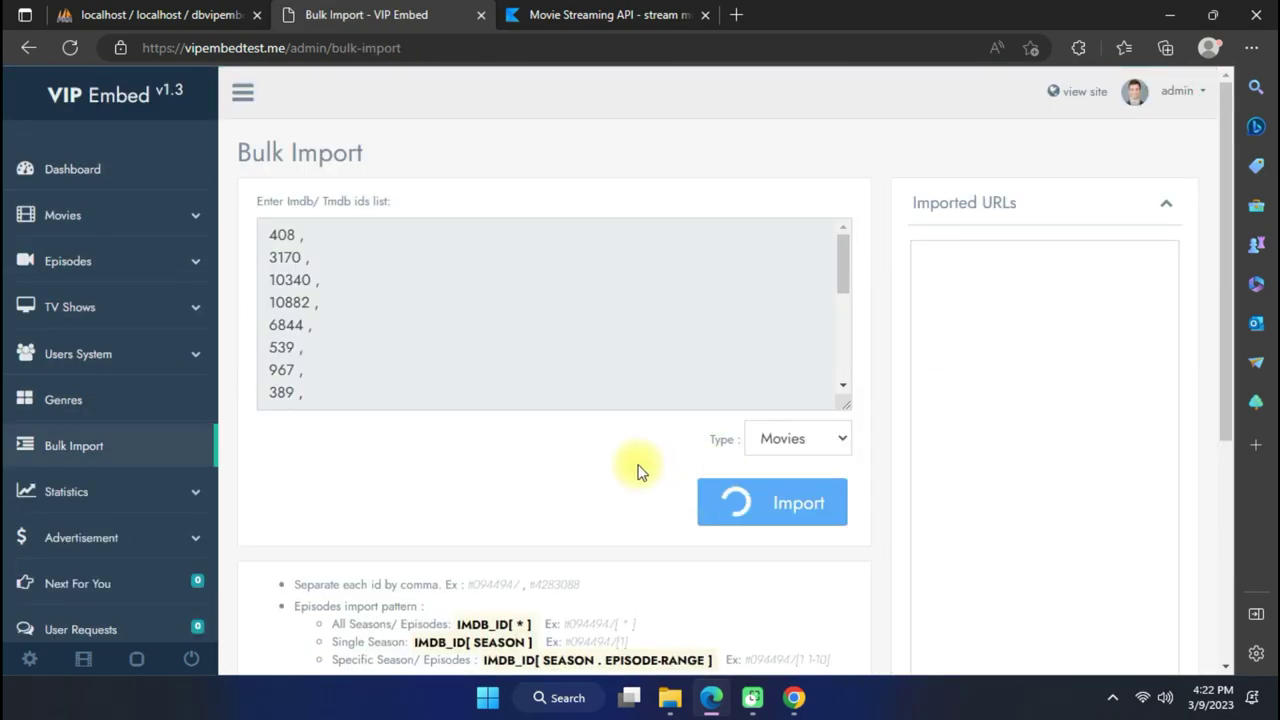
pyautogui.scroll(-3, 637, 466)
pyautogui.scroll(3, 640, 472)
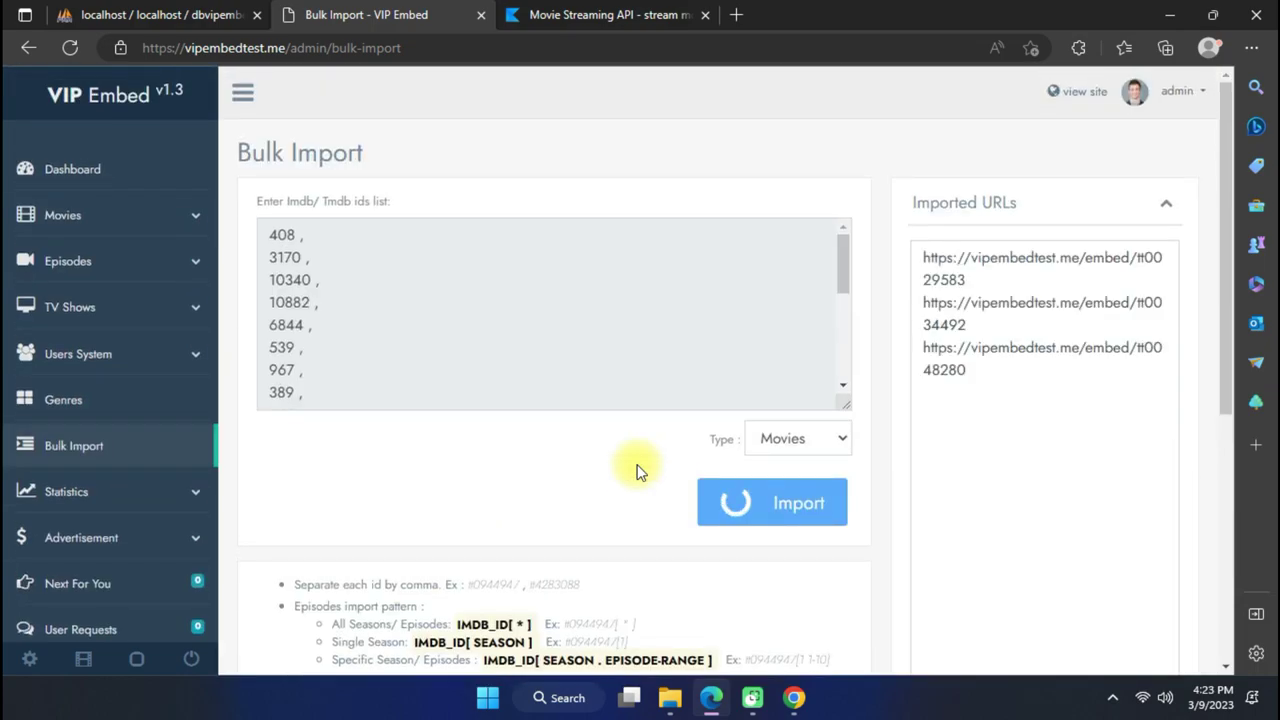
pyautogui.scroll(-2, 640, 472)
pyautogui.scroll(1, 640, 472)
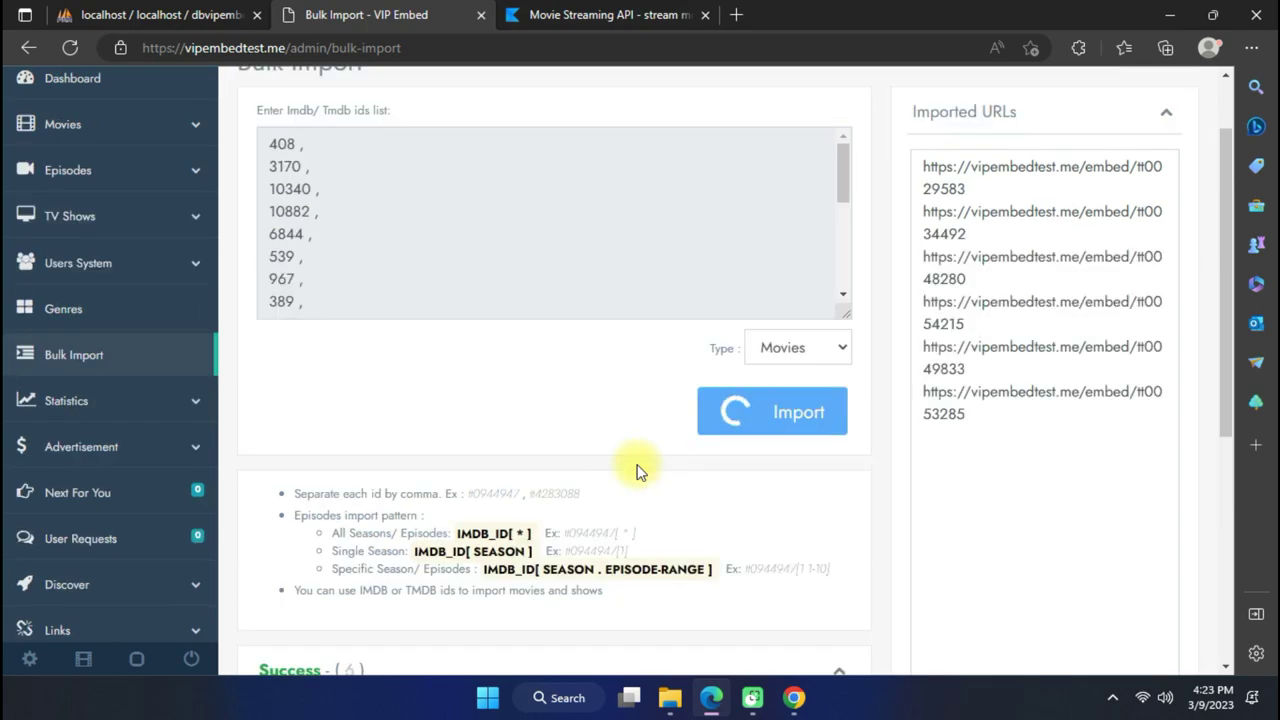
pyautogui.scroll(-2, 640, 472)
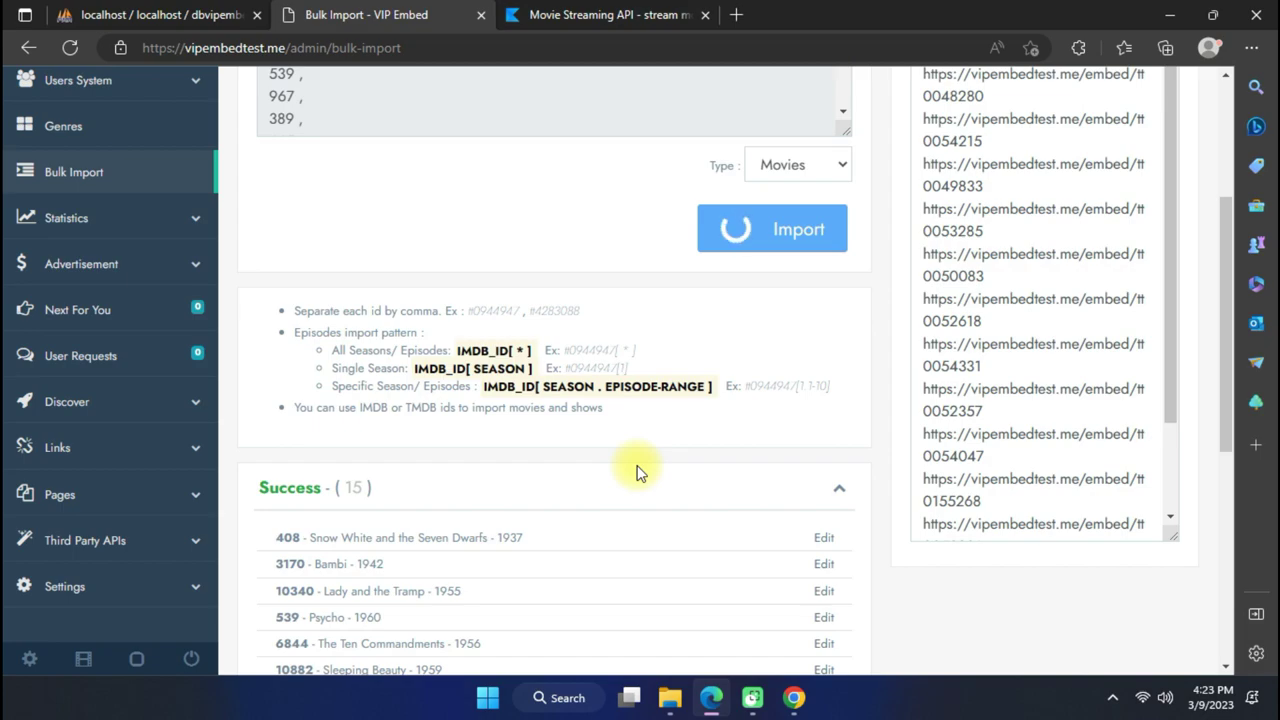
pyautogui.scroll(4, 640, 473)
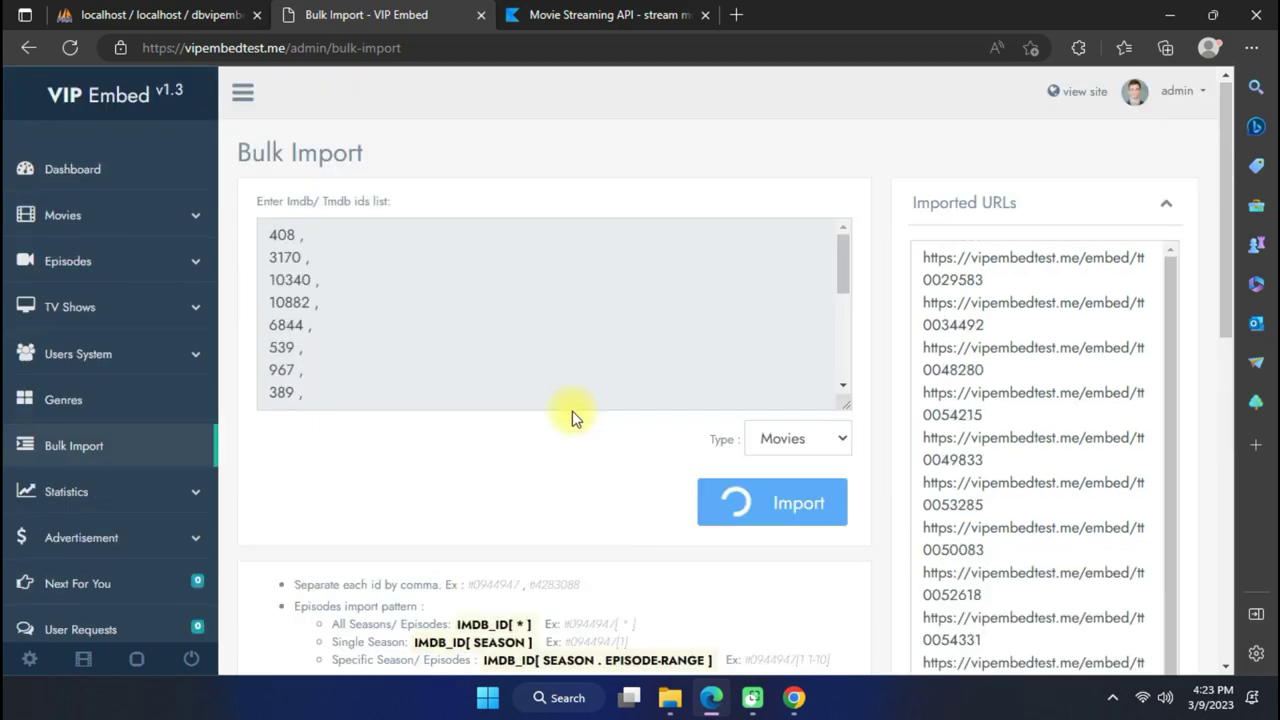
pyautogui.scroll(-3, 577, 466)
pyautogui.scroll(-2, 629, 523)
pyautogui.scroll(2, 623, 520)
pyautogui.scroll(2, 580, 471)
pyautogui.scroll(-10, 580, 471)
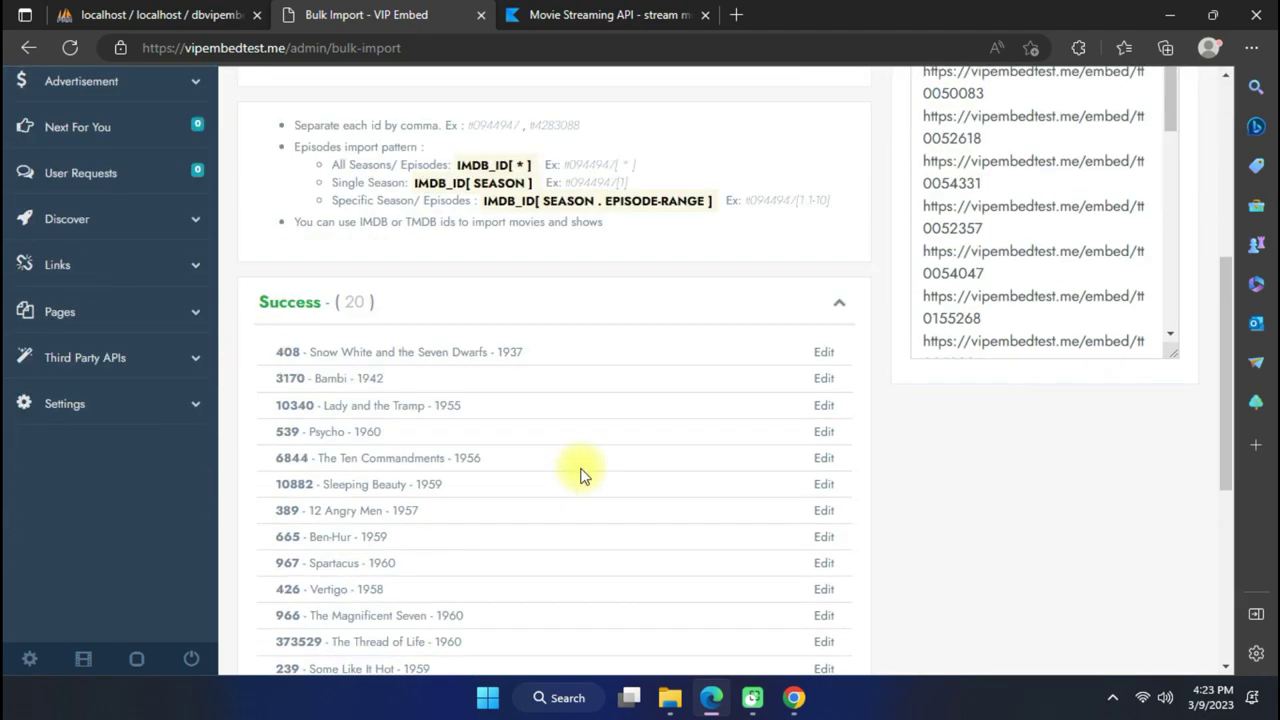
pyautogui.scroll(3, 551, 477)
pyautogui.scroll(6, 445, 390)
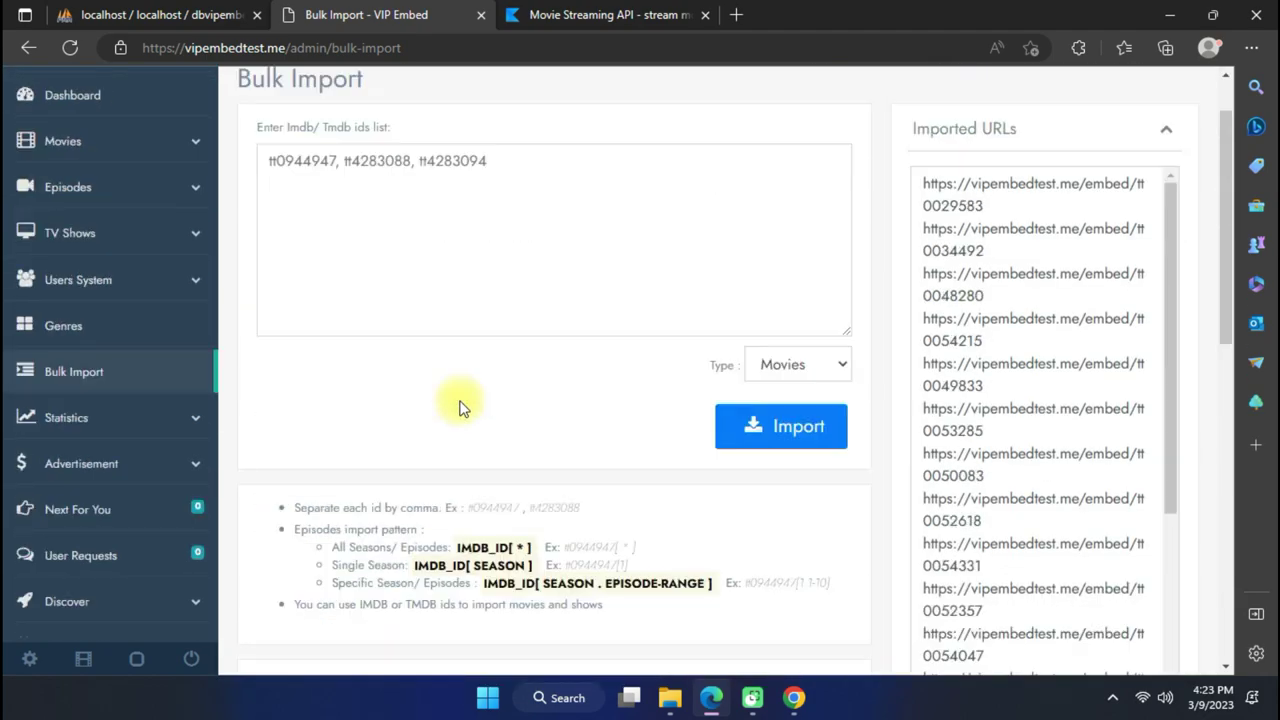
pyautogui.click(1077, 91)
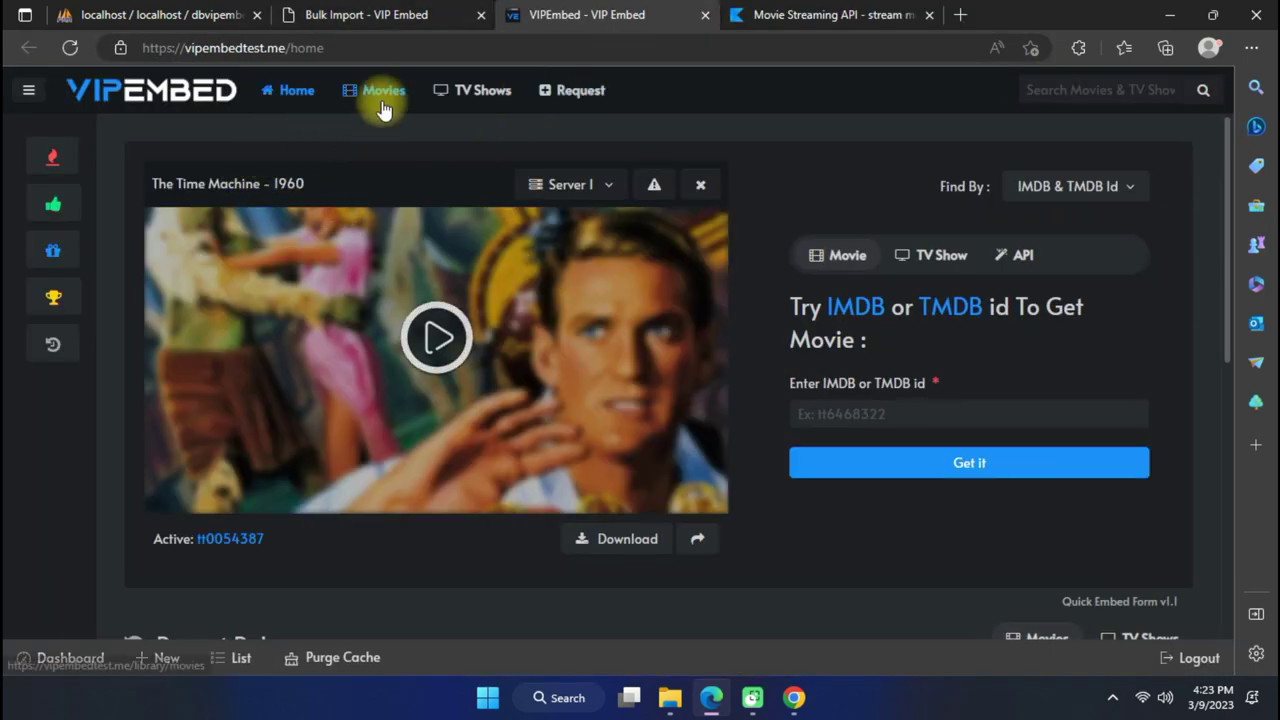
pyautogui.click(383, 92)
pyautogui.scroll(-10, 470, 260)
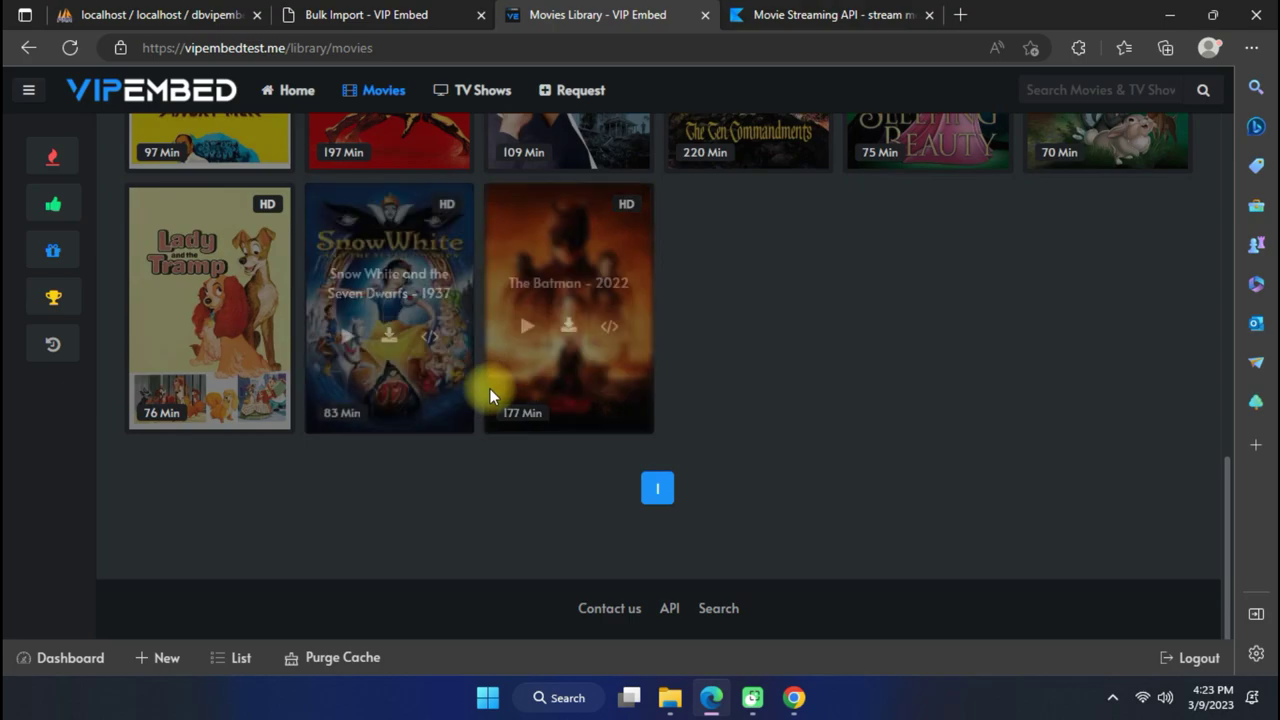
pyautogui.scroll(10, 470, 370)
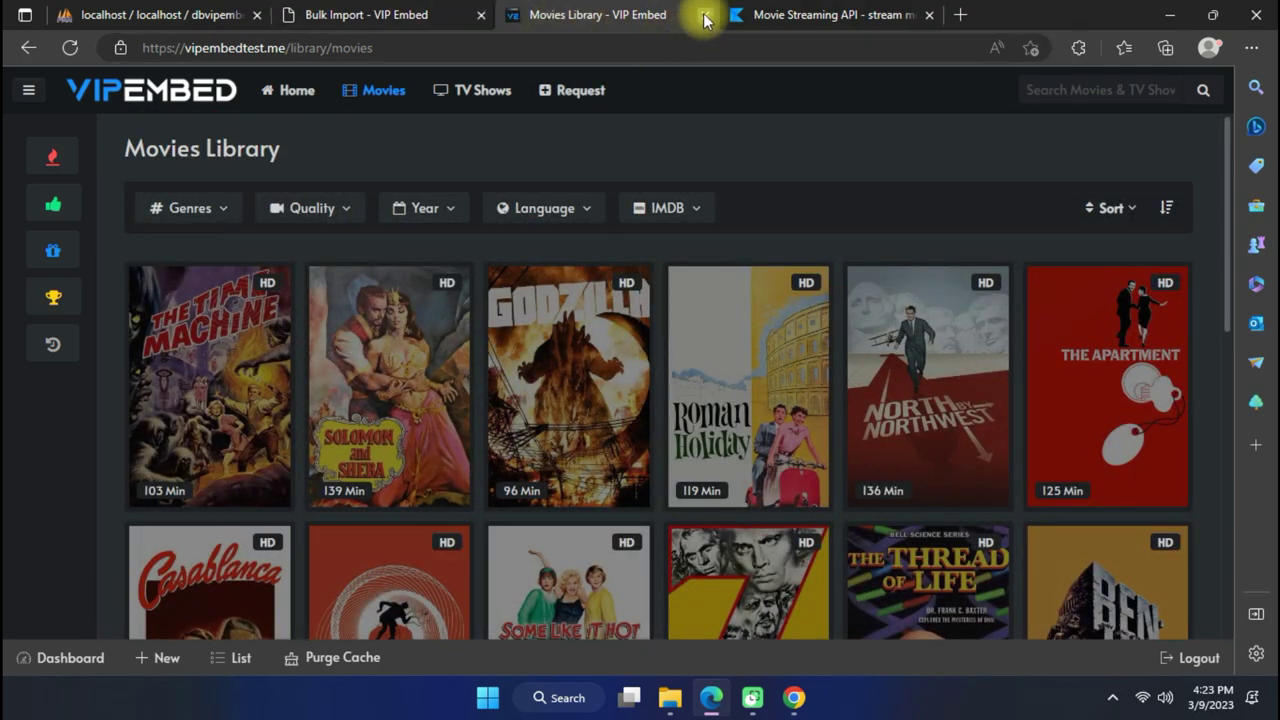
pyautogui.click(705, 16)
pyautogui.scroll(-5, 640, 406)
pyautogui.scroll(2, 136, 350)
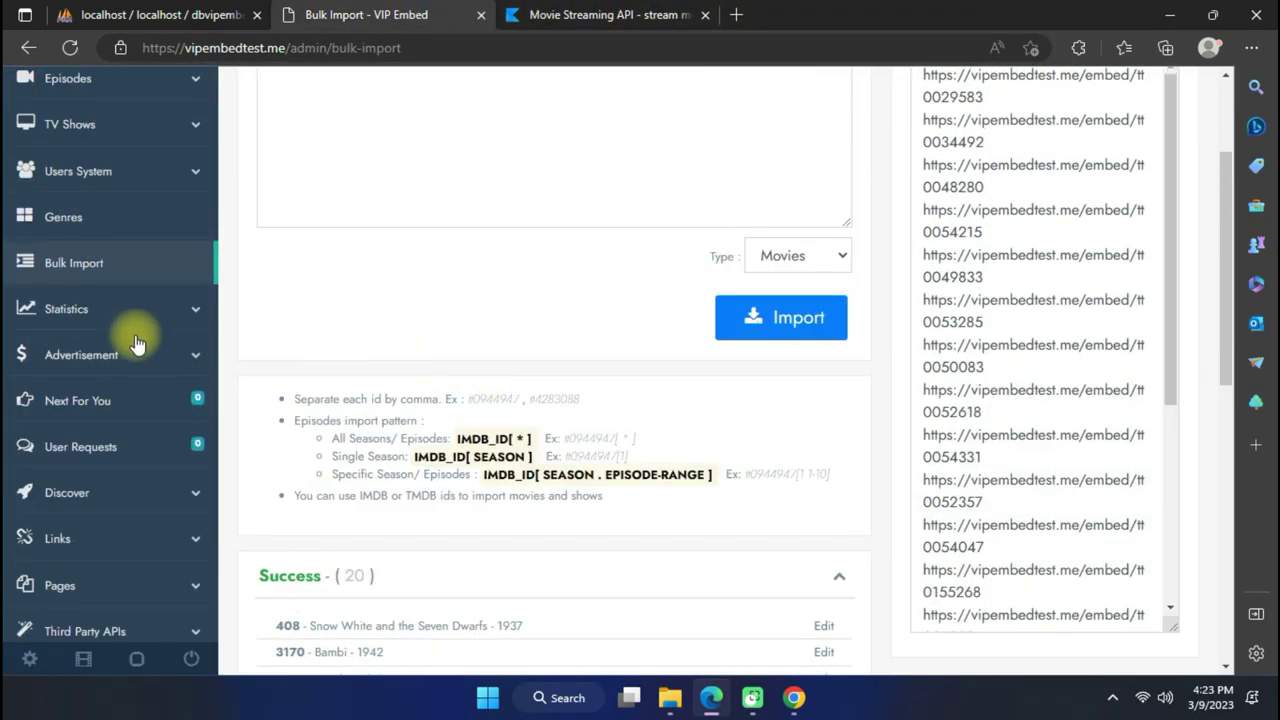
pyautogui.scroll(-3, 136, 350)
# List popular 2023 TV shows in Discover, hiding ones already imported.
pyautogui.click(140, 226)
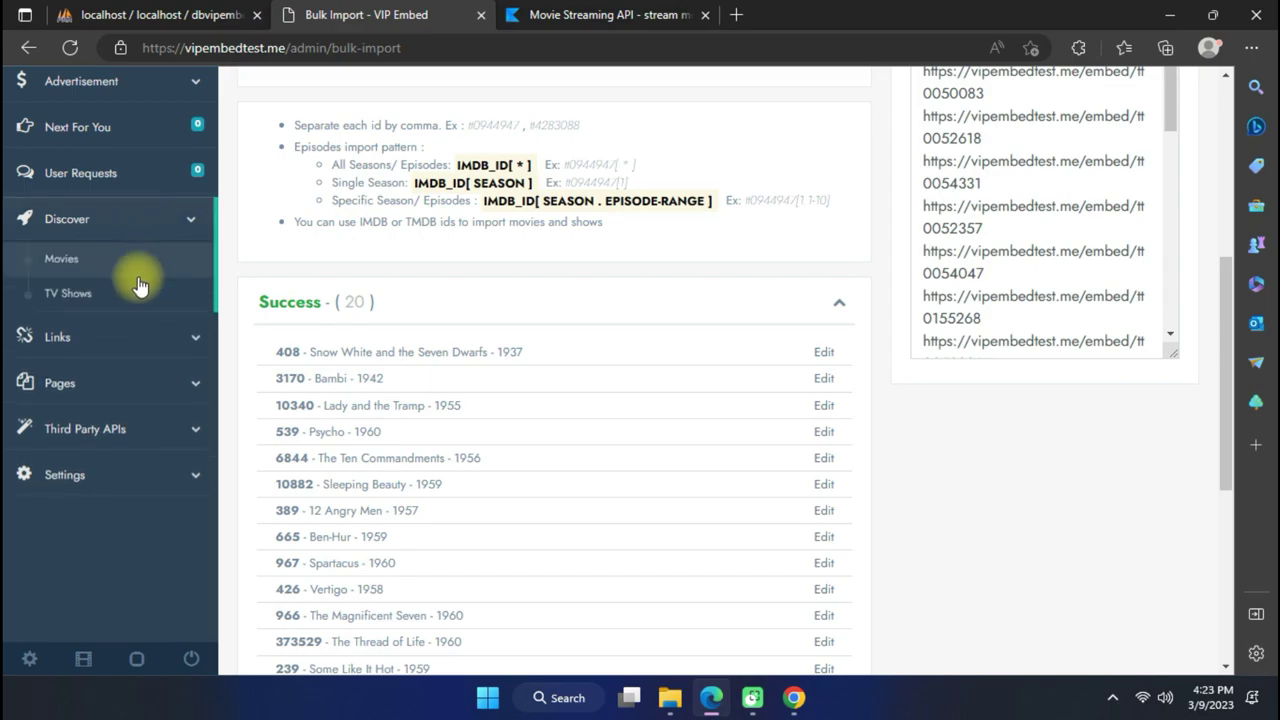
pyautogui.click(137, 292)
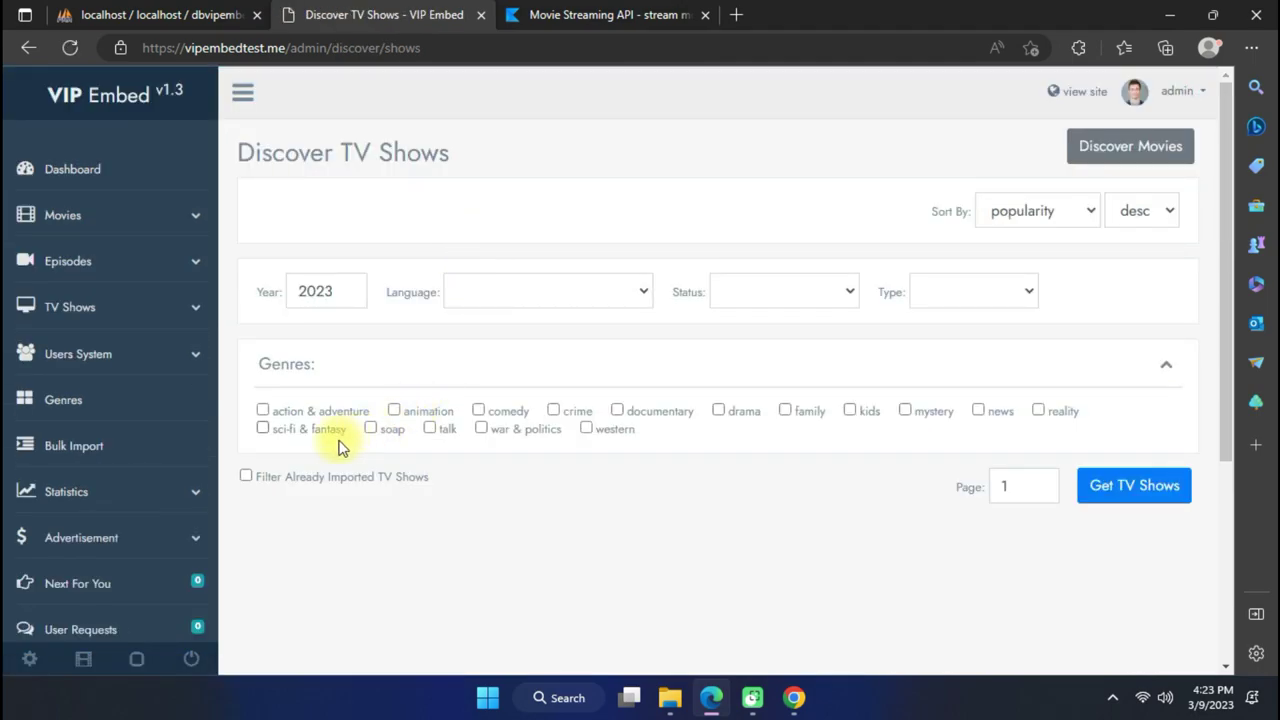
pyautogui.click(313, 481)
pyautogui.moveTo(321, 310); pyautogui.dragTo(240, 289)
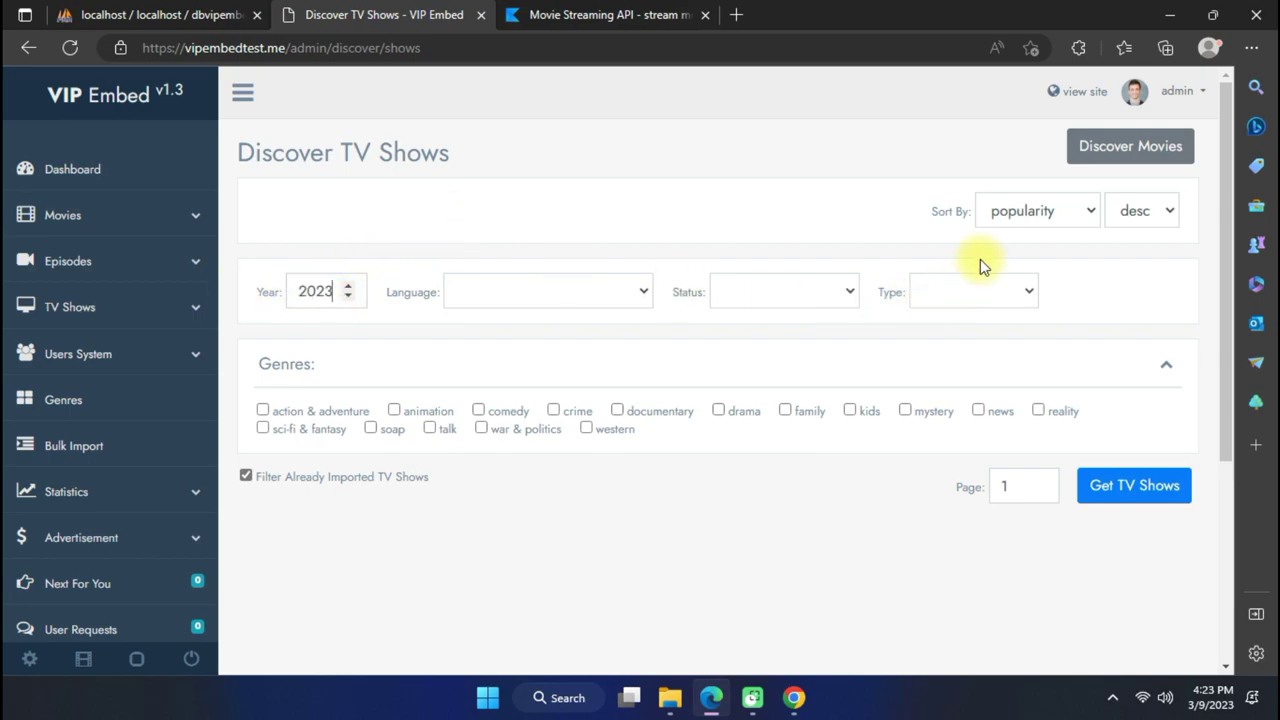
pyautogui.click(1009, 214)
pyautogui.click(1006, 253)
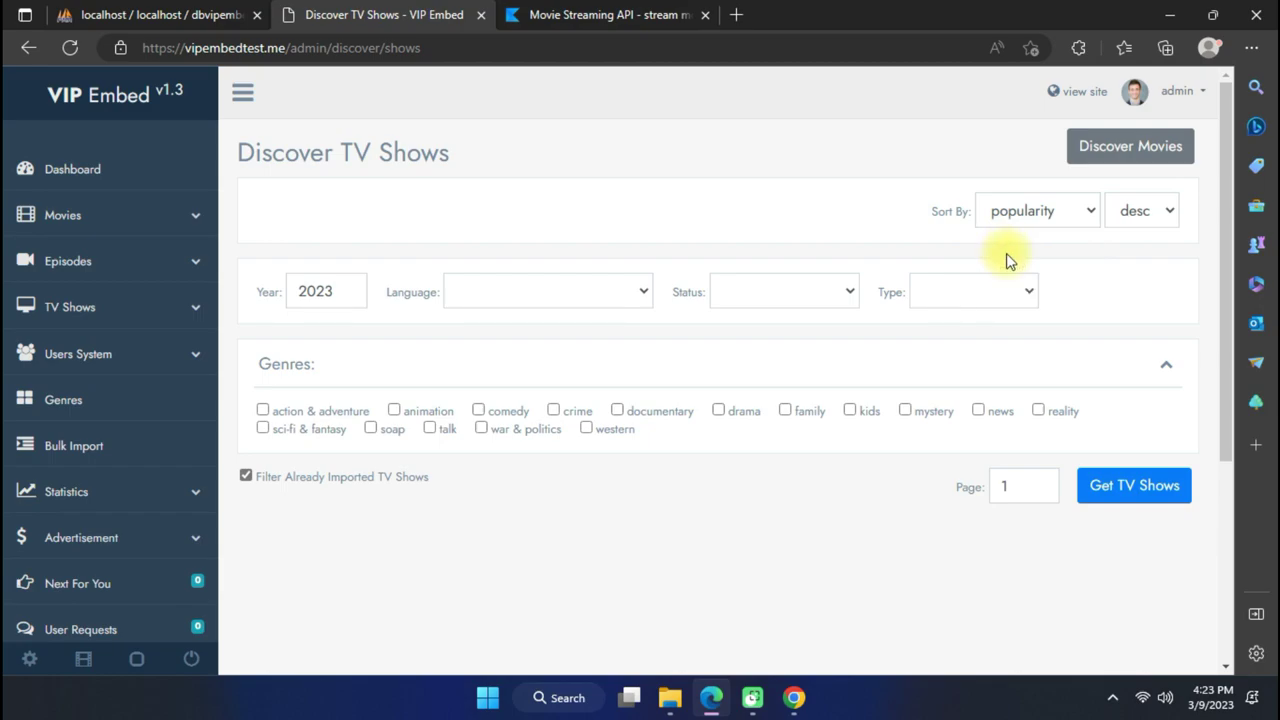
pyautogui.click(1099, 478)
# Mark The Last of Us, Anne Rice's Mayfair Witches and Wolf Pack and send them to Bulk Import.
pyautogui.scroll(-4, 735, 466)
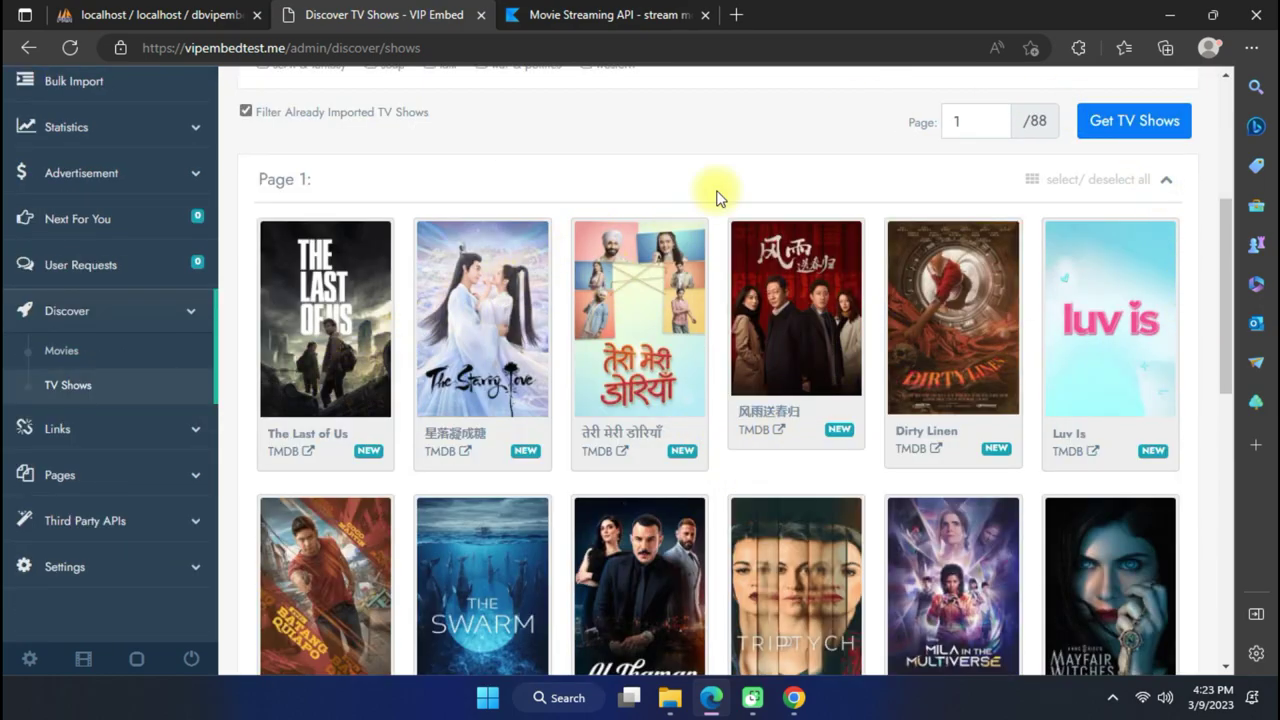
pyautogui.scroll(-3, 737, 286)
pyautogui.scroll(2, 763, 321)
pyautogui.scroll(-2, 755, 318)
pyautogui.scroll(2, 755, 318)
pyautogui.click(330, 232)
pyautogui.scroll(-2, 1062, 400)
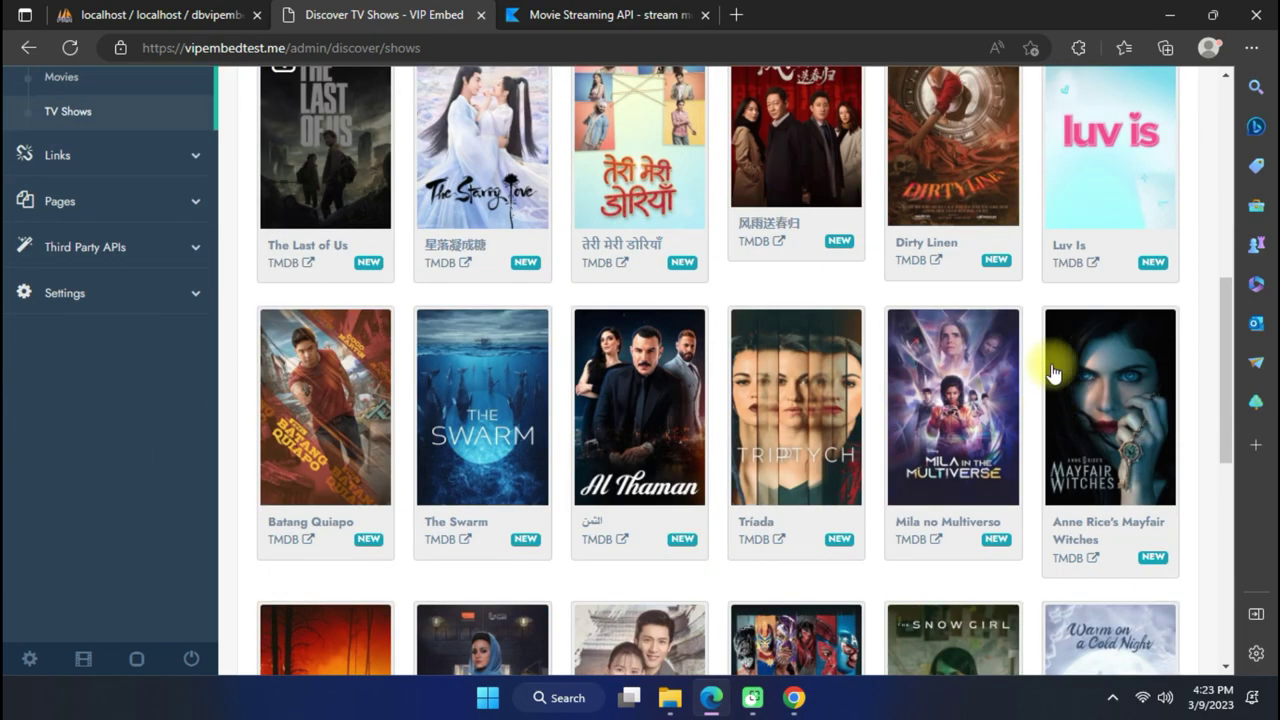
pyautogui.click(1090, 380)
pyautogui.scroll(1, 720, 277)
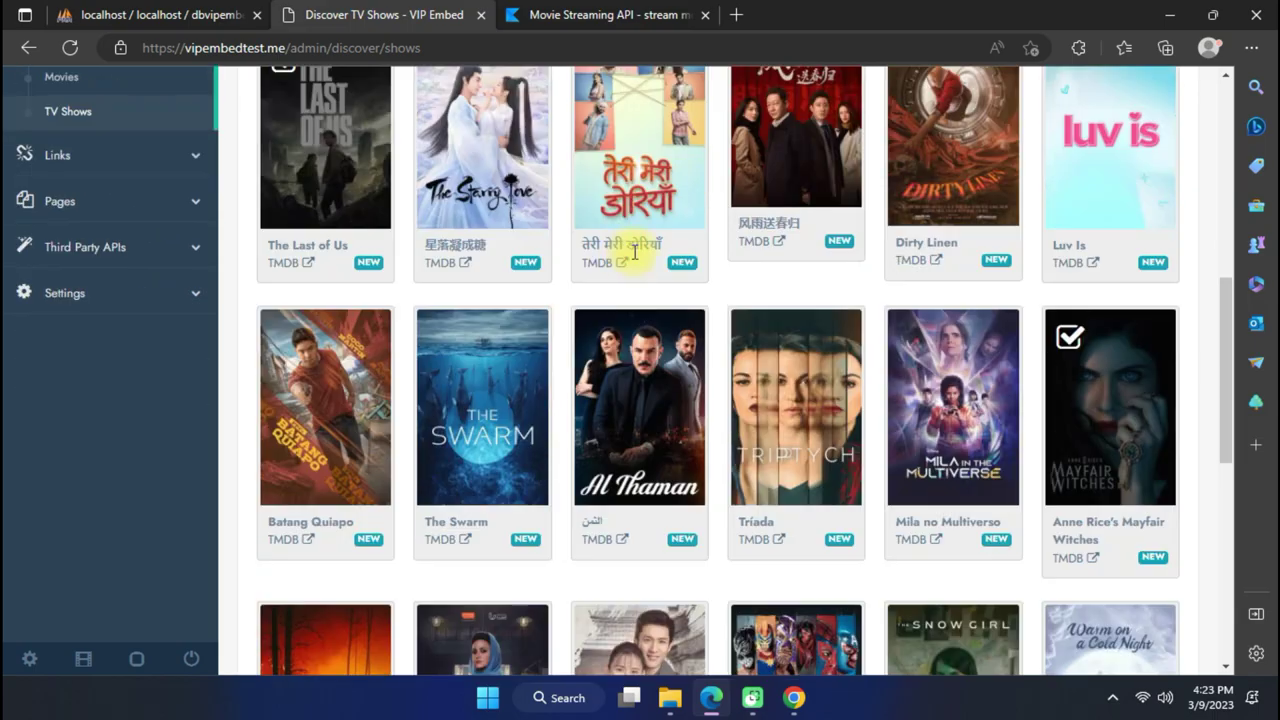
pyautogui.scroll(-3, 1008, 336)
pyautogui.scroll(-2, 530, 232)
pyautogui.click(337, 342)
pyautogui.scroll(9, 395, 360)
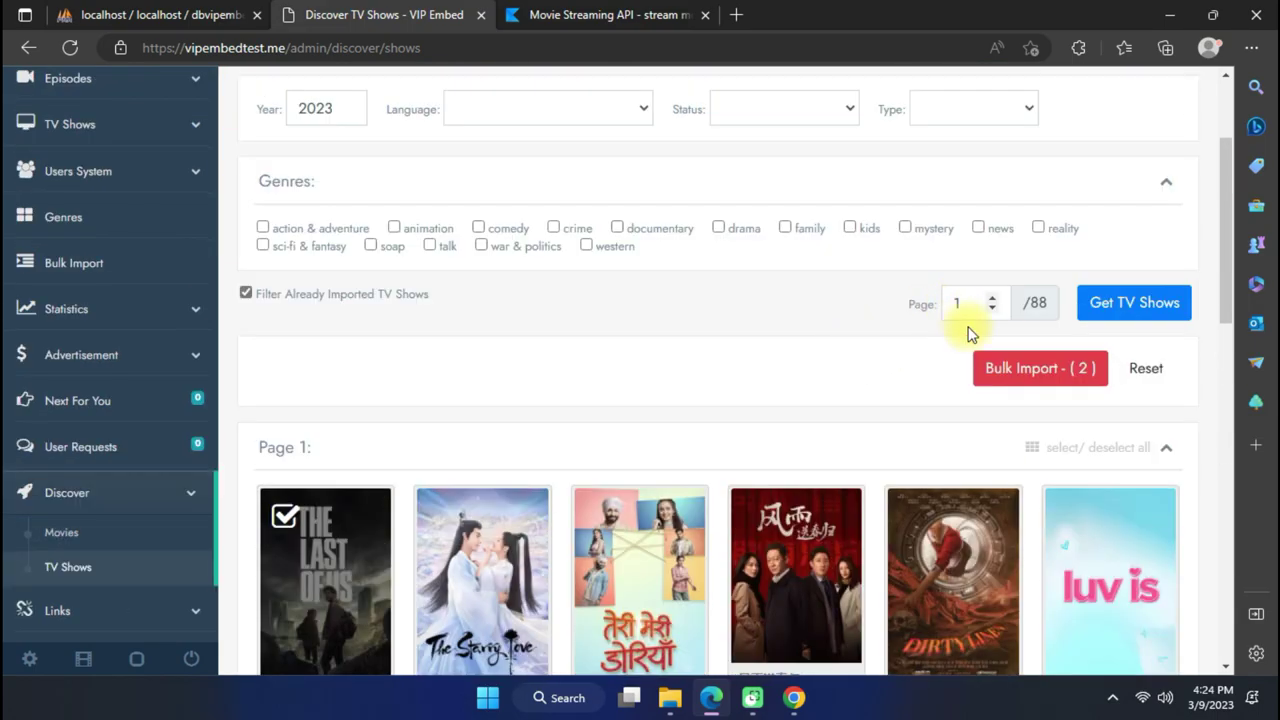
pyautogui.click(1012, 366)
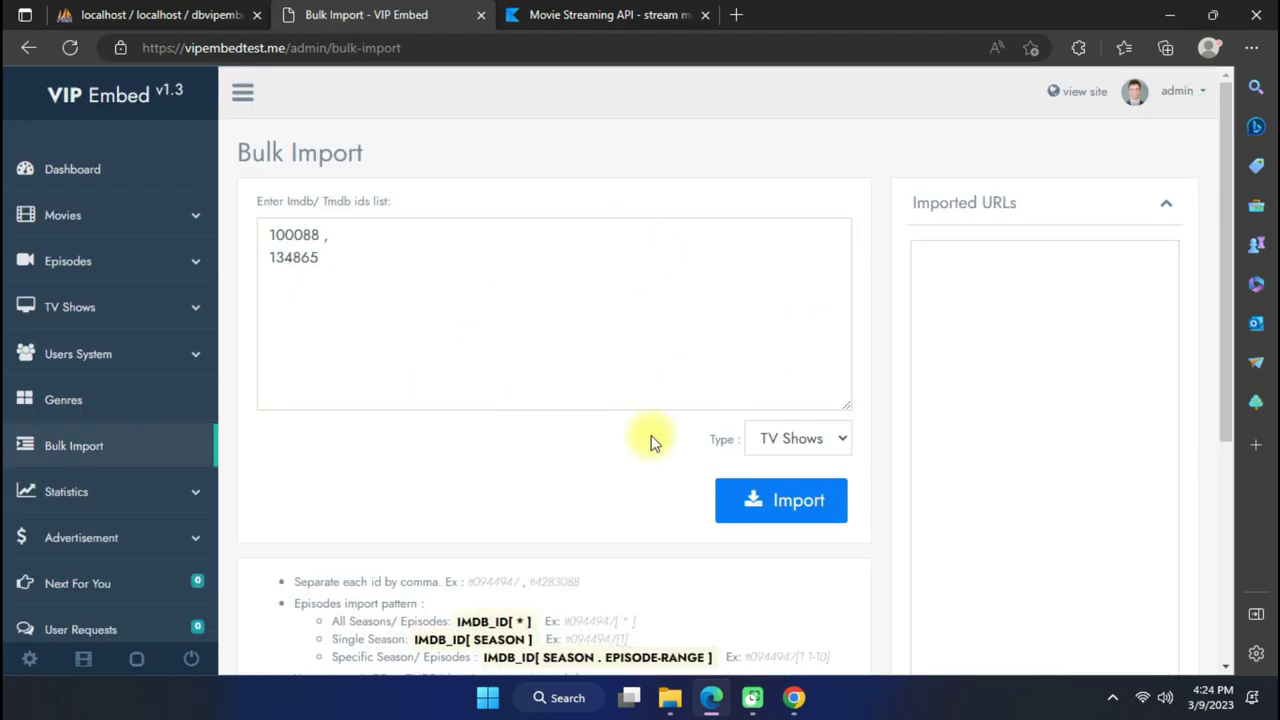
# Import TV show IDs 100088 and 134865 with type TV Shows.
pyautogui.click(751, 500)
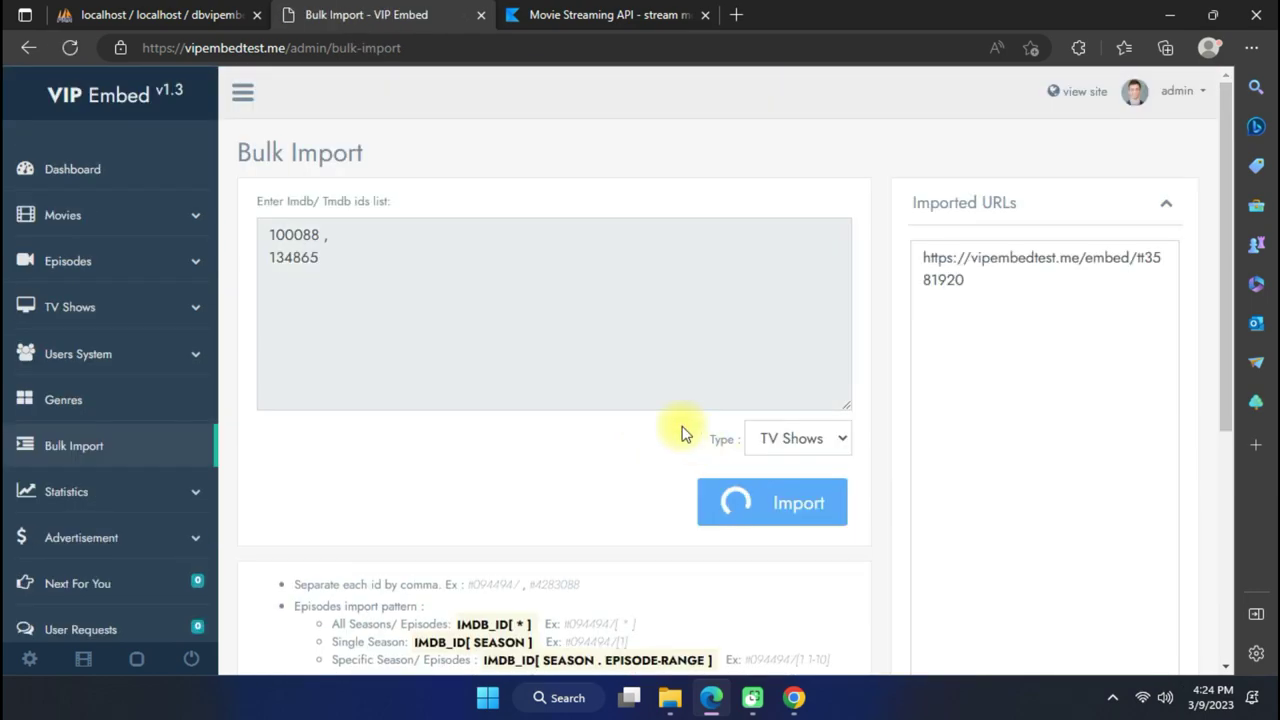
pyautogui.scroll(-1, 683, 433)
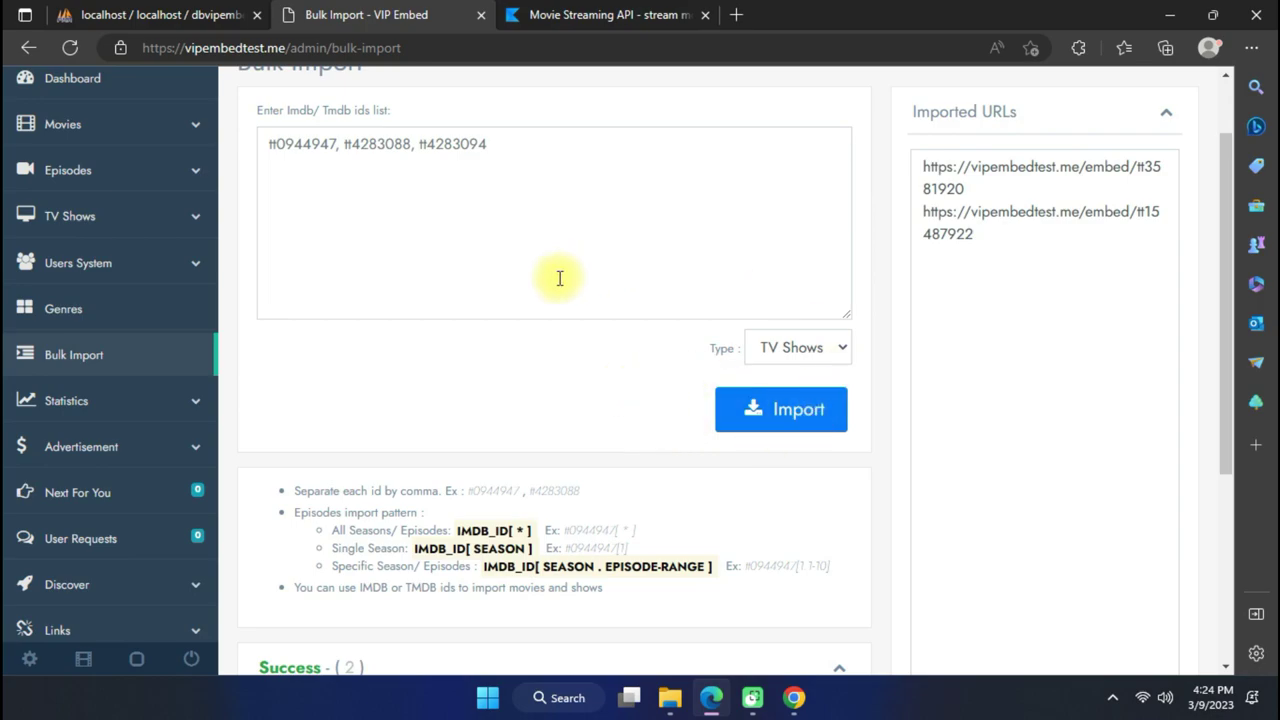
pyautogui.scroll(1, 580, 271)
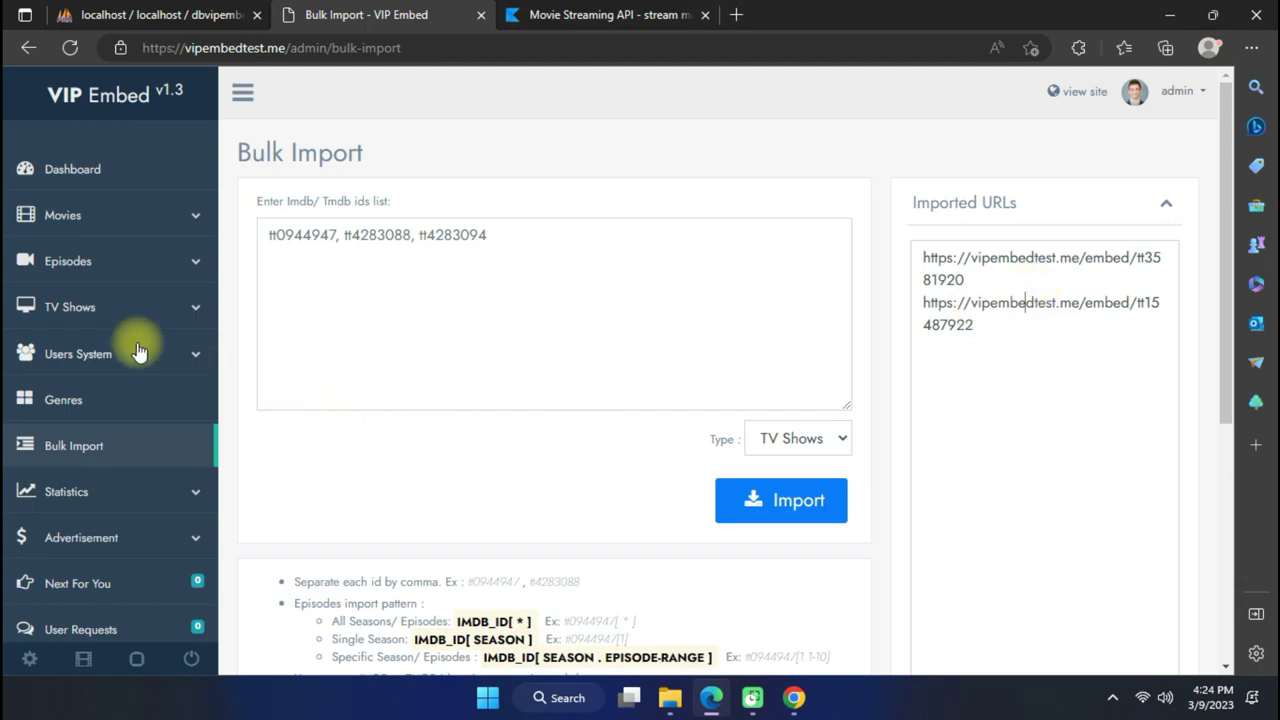
# Check the front-end TV Shows Library for the new shows, then return to the admin TV Shows section.
pyautogui.click(1088, 93)
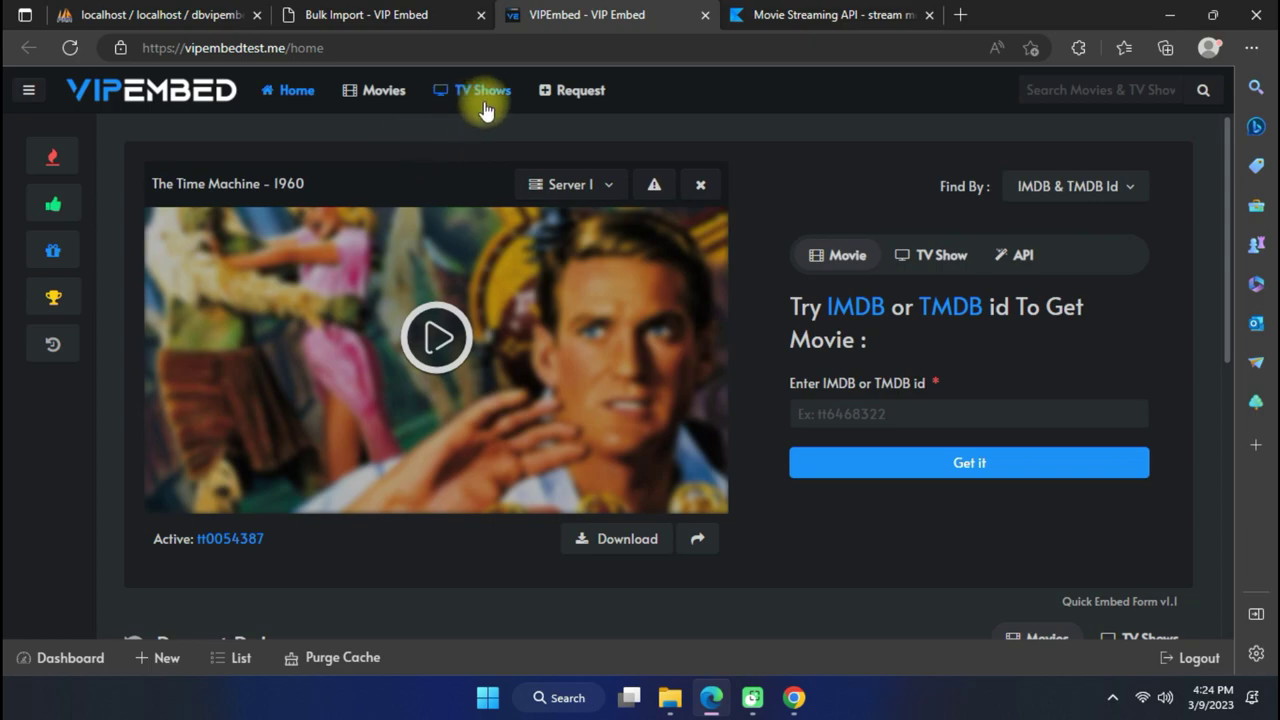
pyautogui.click(483, 104)
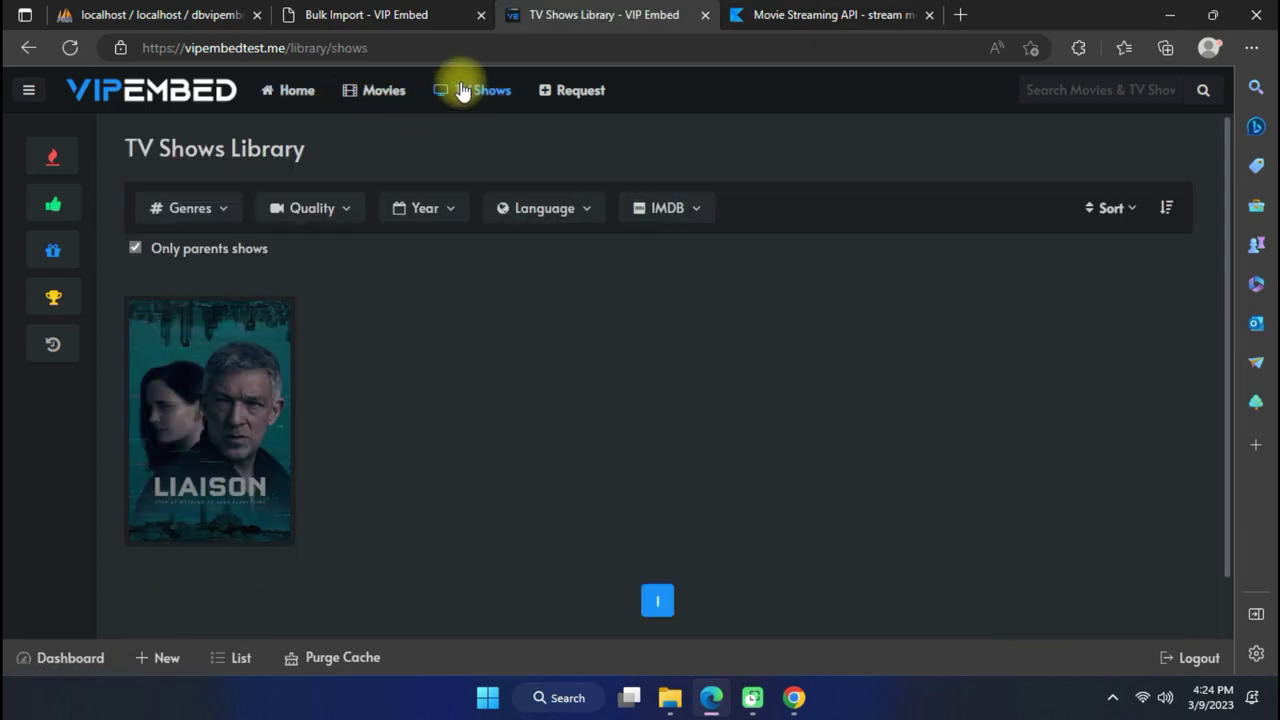
pyautogui.click(385, 92)
pyautogui.click(455, 100)
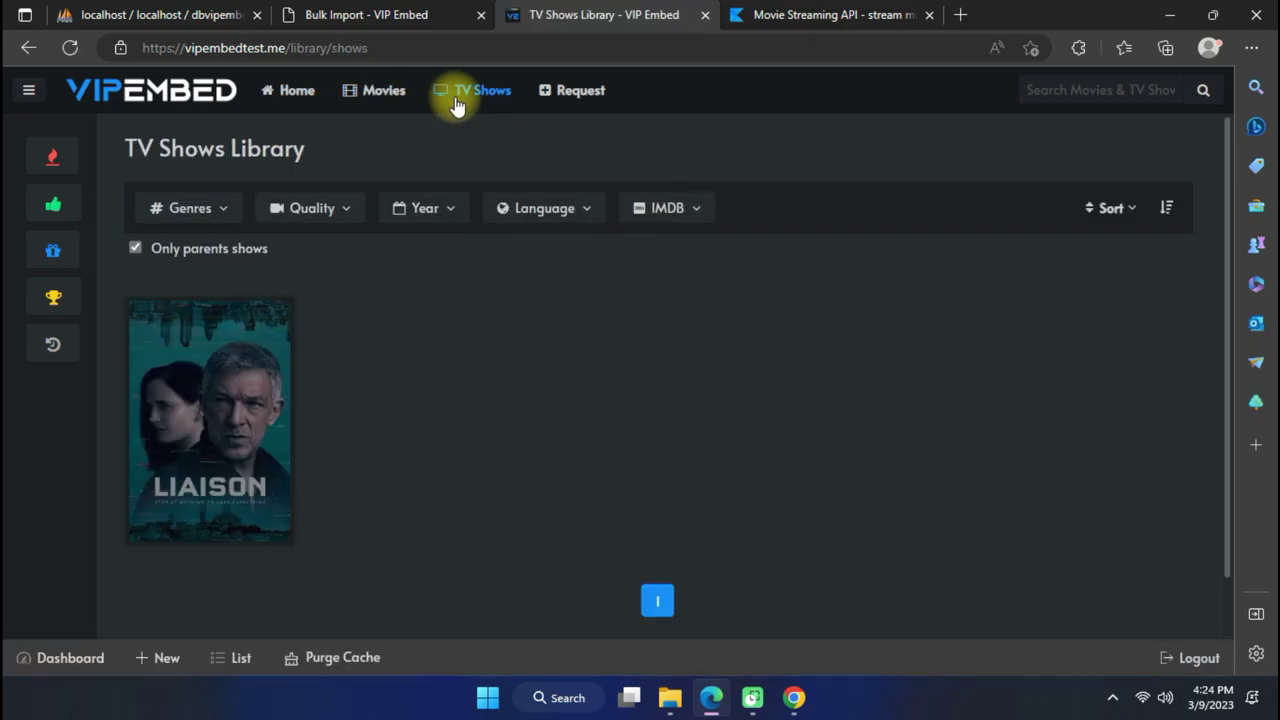
pyautogui.click(420, 15)
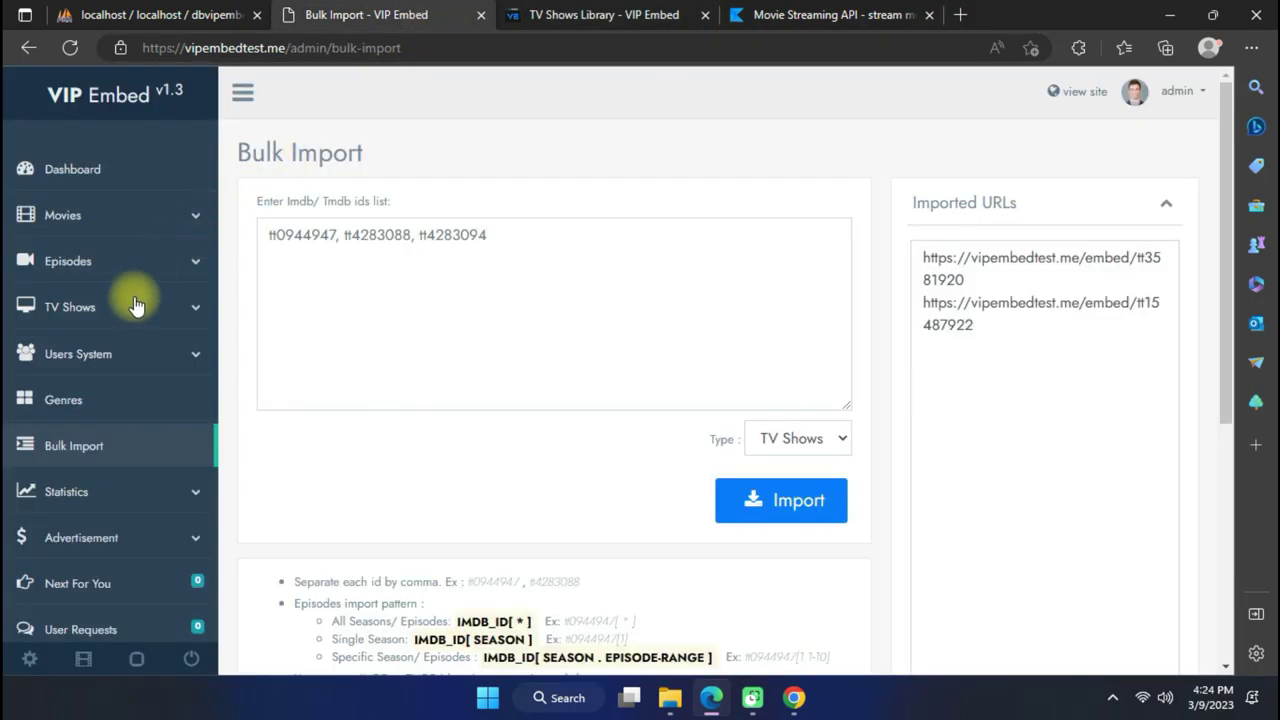
pyautogui.click(100, 307)
# Delete The Last of Us and Liaison from the admin TV show list, leaving Wolf Pack (ID 42).
pyautogui.click(100, 381)
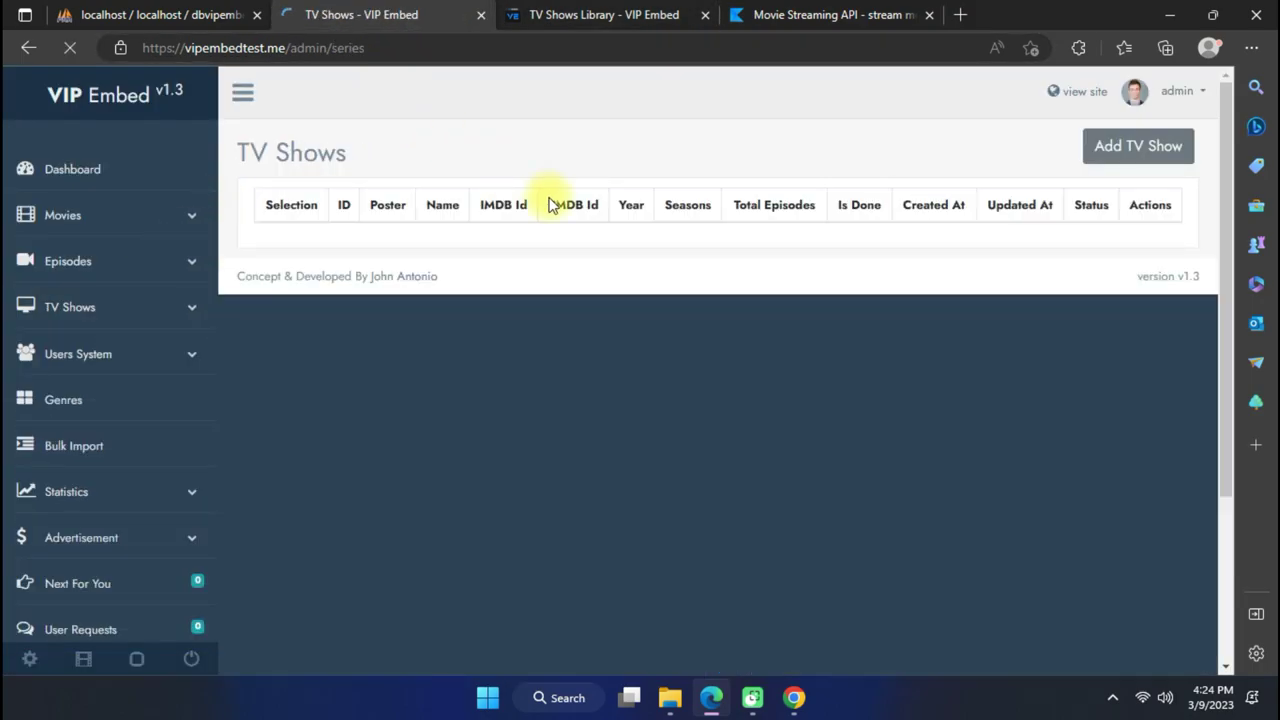
pyautogui.scroll(-3, 663, 336)
pyautogui.scroll(3, 663, 336)
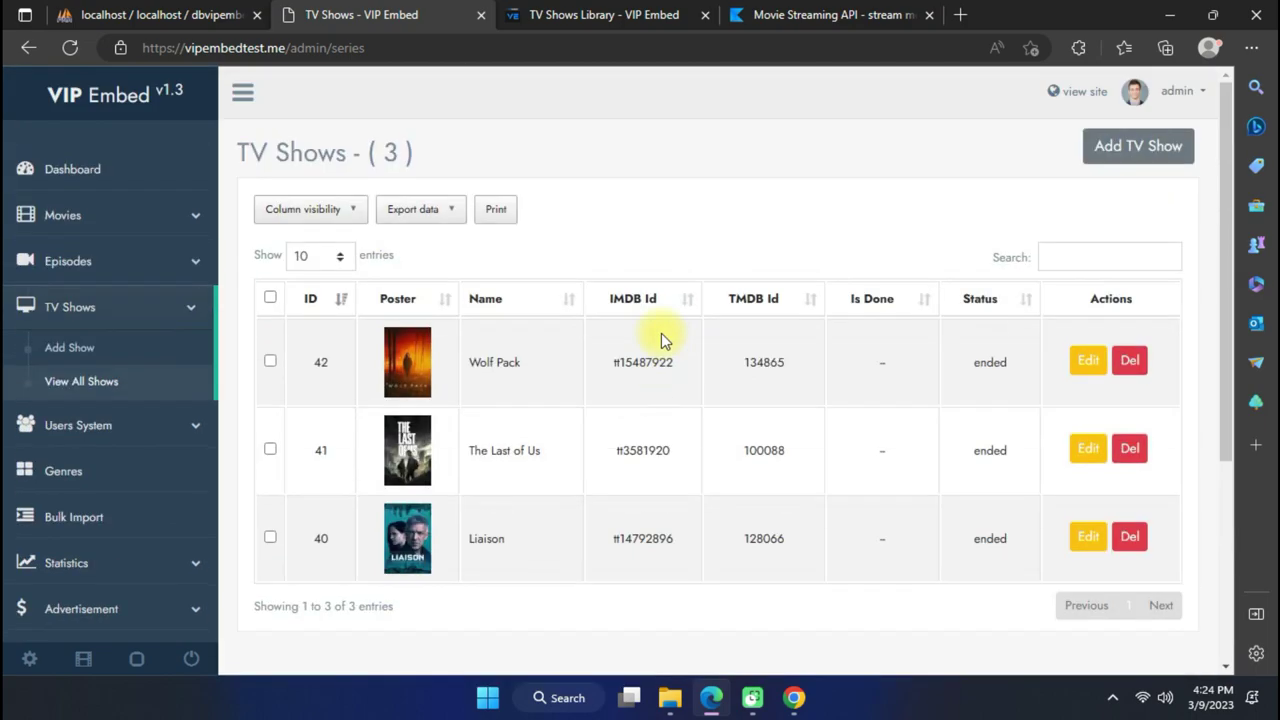
pyautogui.scroll(-1, 620, 305)
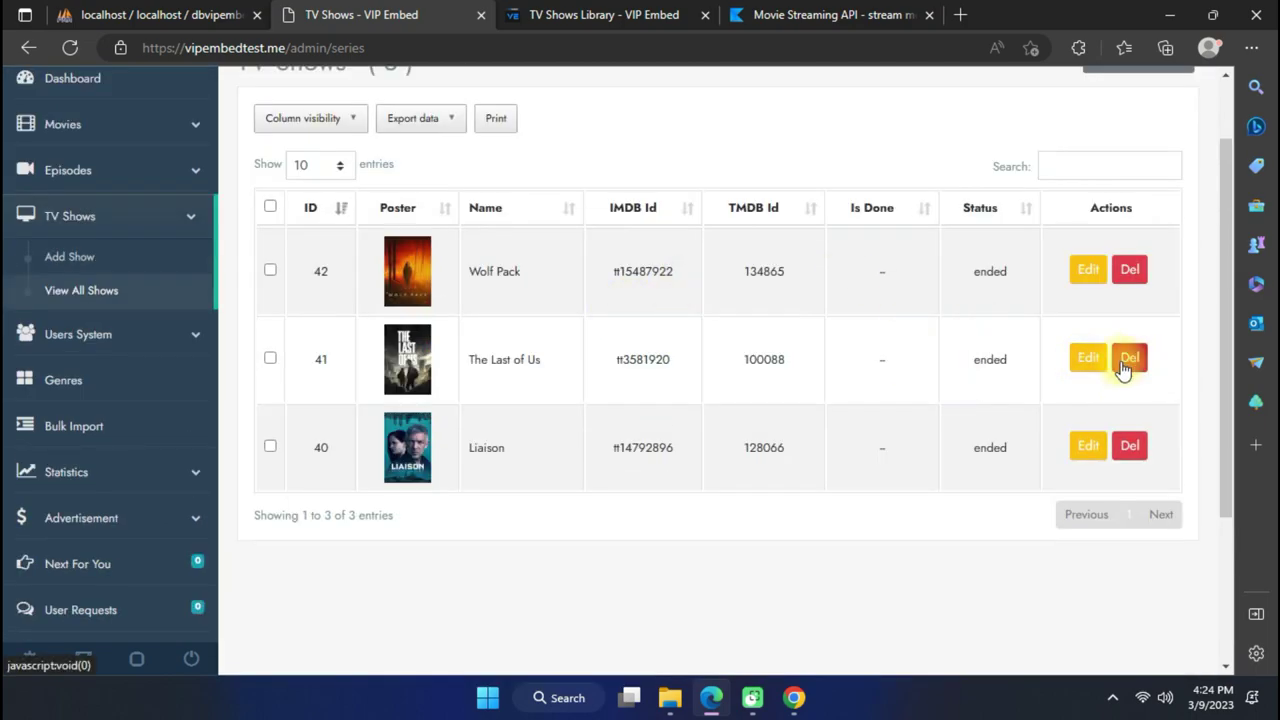
pyautogui.click(270, 359)
pyautogui.click(270, 447)
pyautogui.click(614, 122)
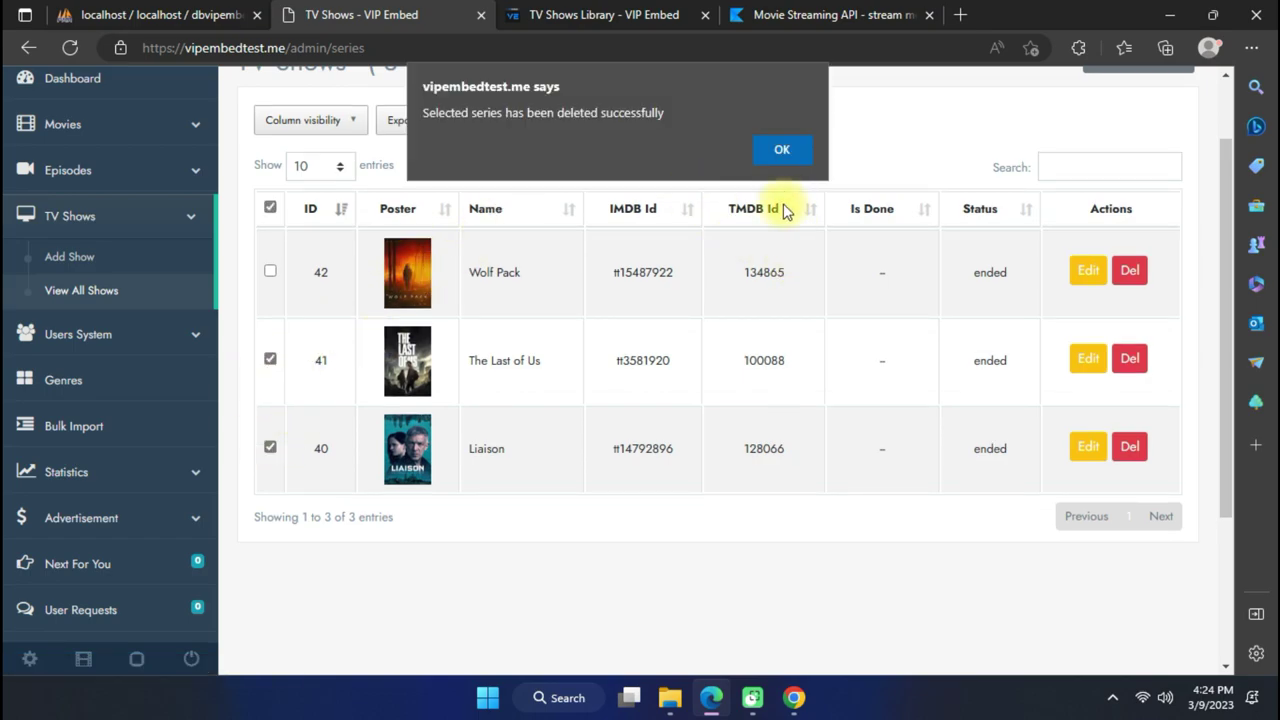
pyautogui.click(783, 156)
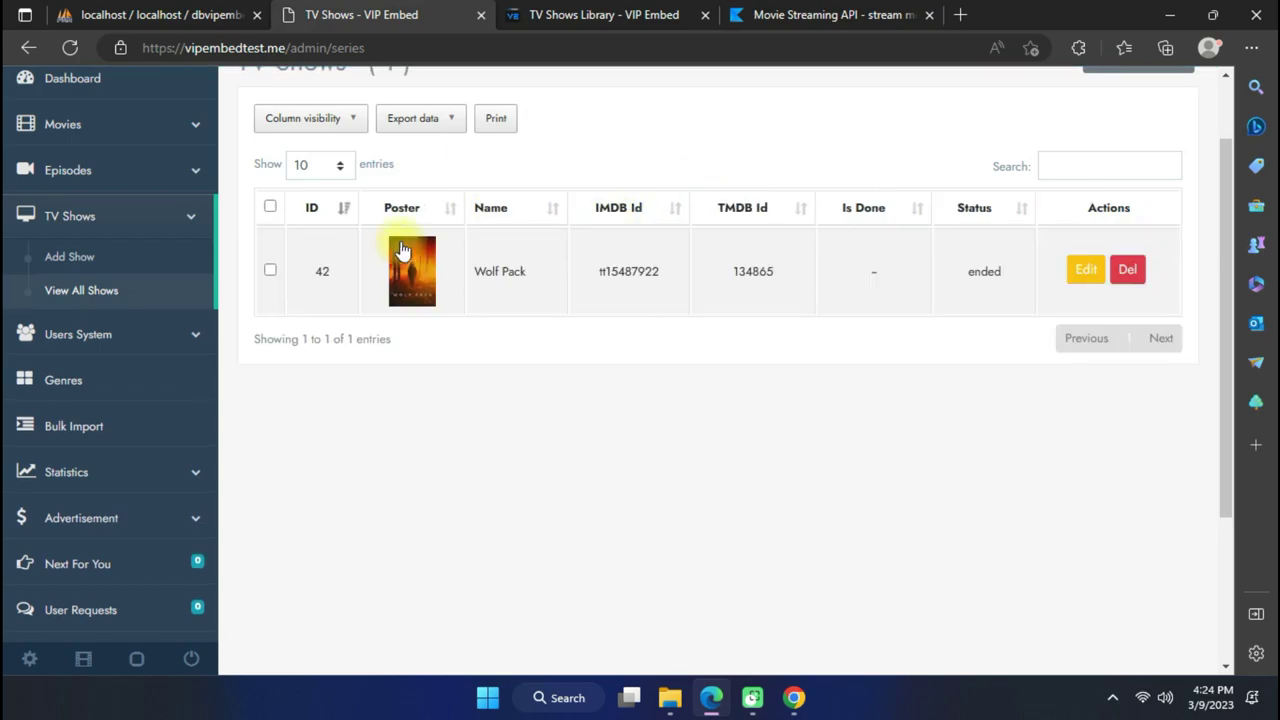
pyautogui.scroll(-2, 130, 395)
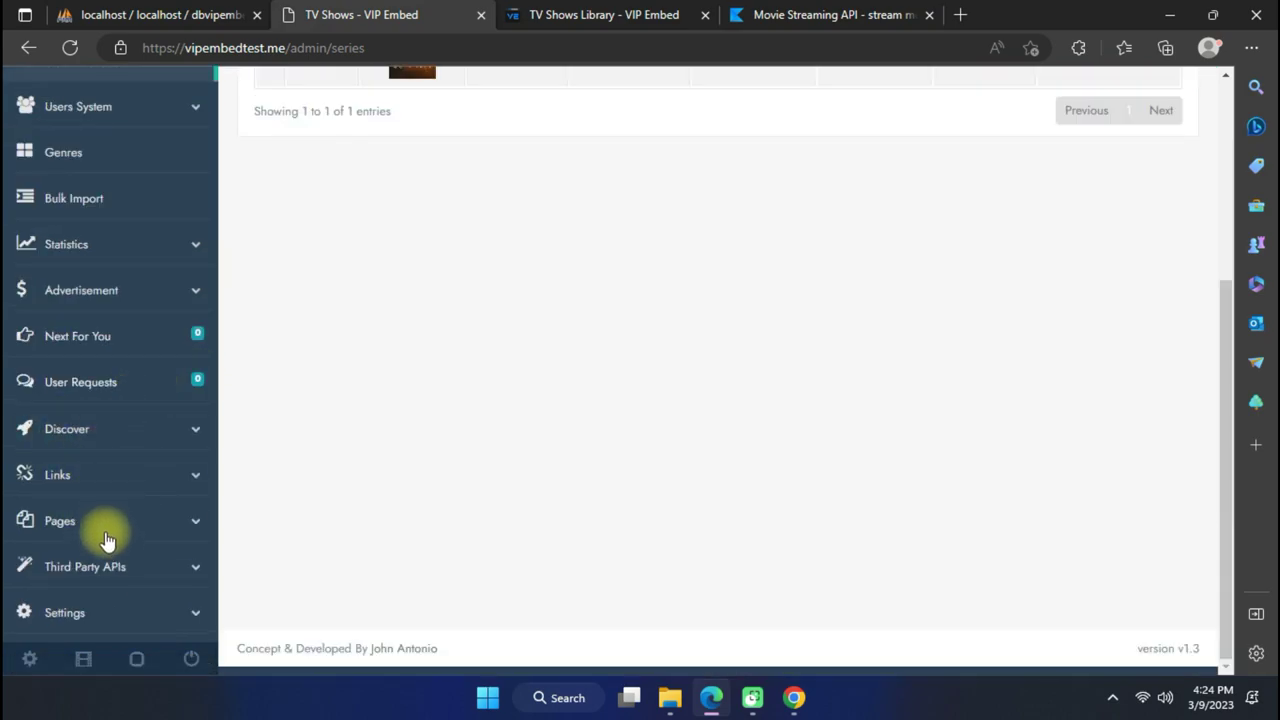
pyautogui.click(128, 440)
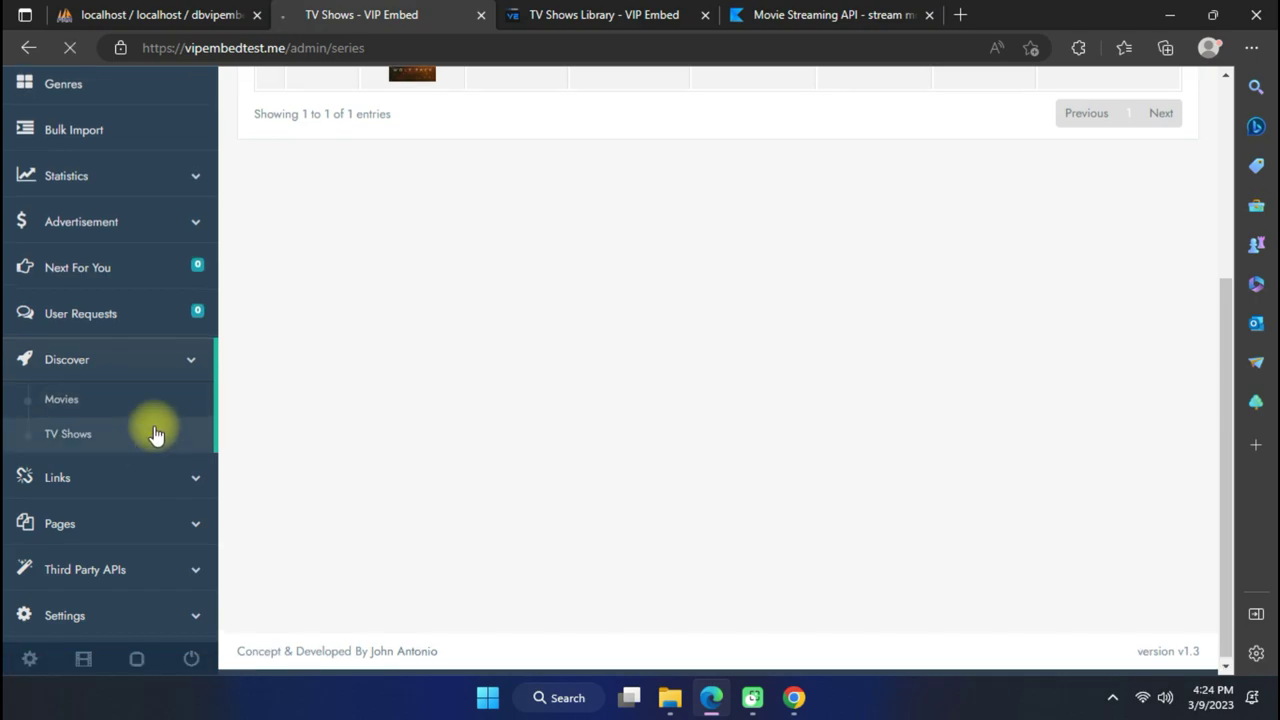
# Fetch popular TV shows on the Discover TV Shows page.
pyautogui.click(134, 440)
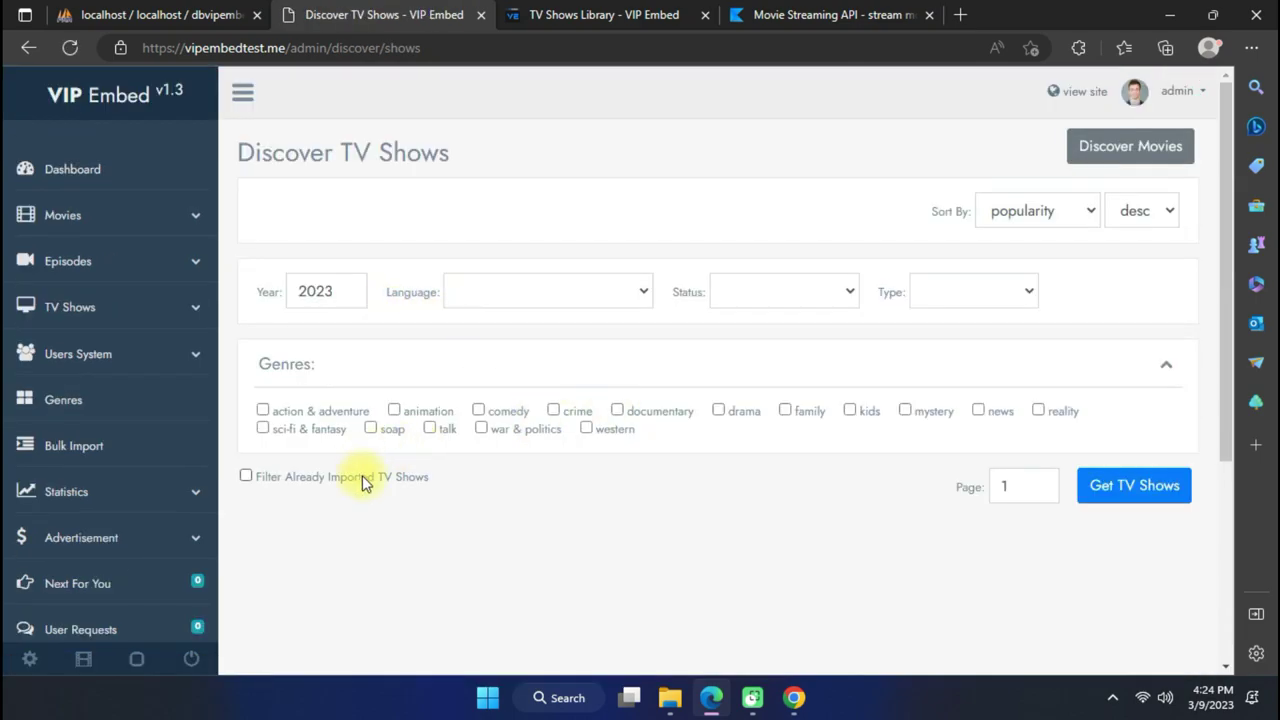
pyautogui.click(1049, 211)
pyautogui.click(1049, 211)
pyautogui.click(1129, 486)
# Mark The Last of Us and Dirty Linen (IDs 100088, 202250) and send them to Bulk Import.
pyautogui.scroll(-3, 479, 392)
pyautogui.click(380, 365)
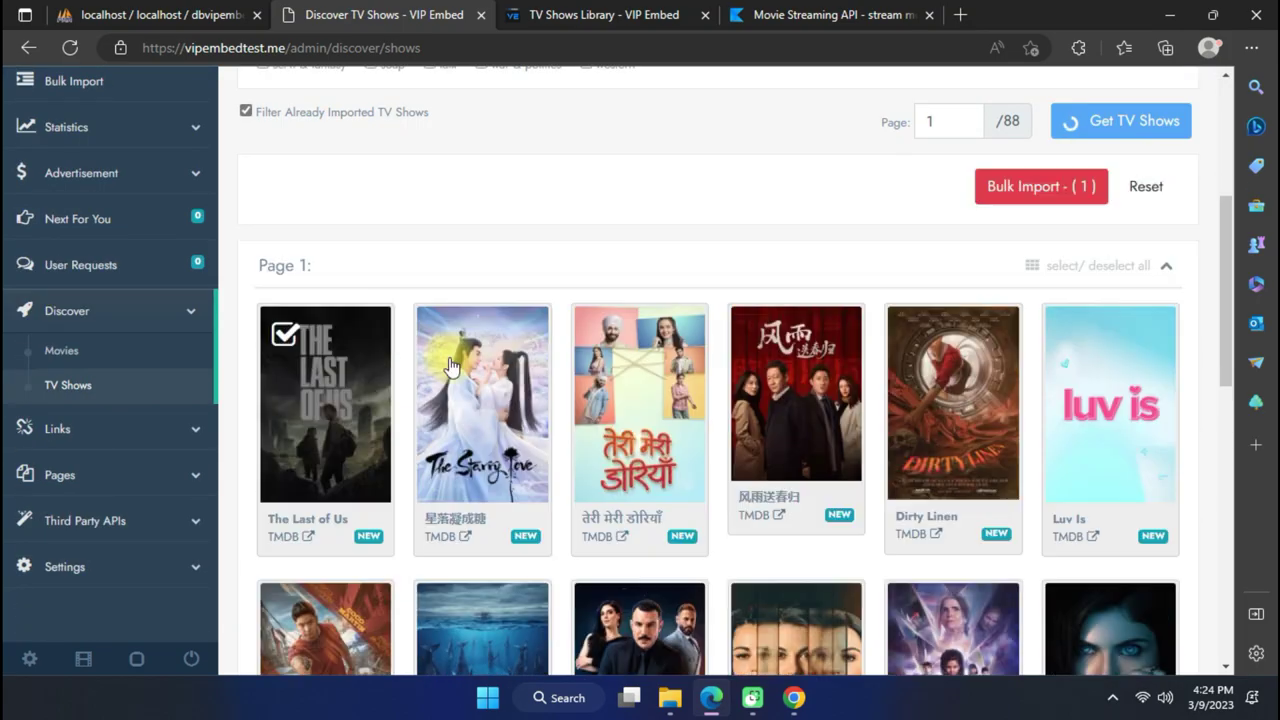
pyautogui.scroll(-5, 420, 363)
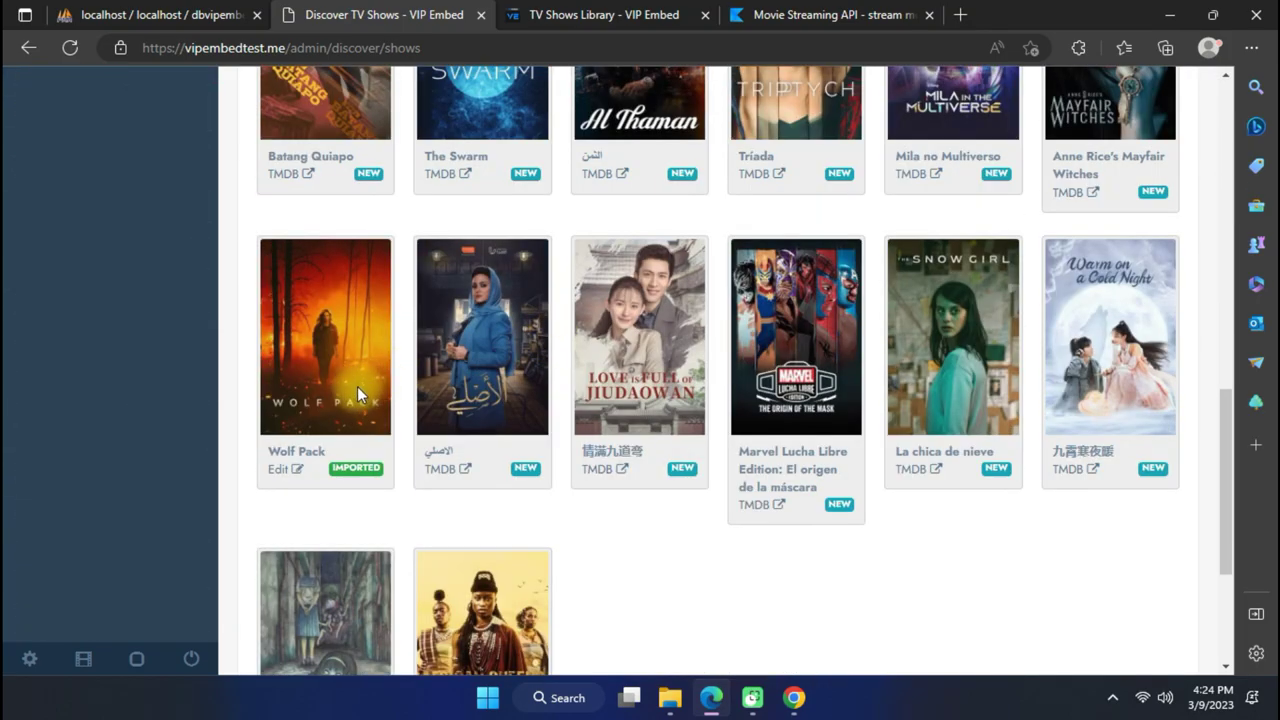
pyautogui.scroll(5, 440, 340)
pyautogui.scroll(-2, 450, 345)
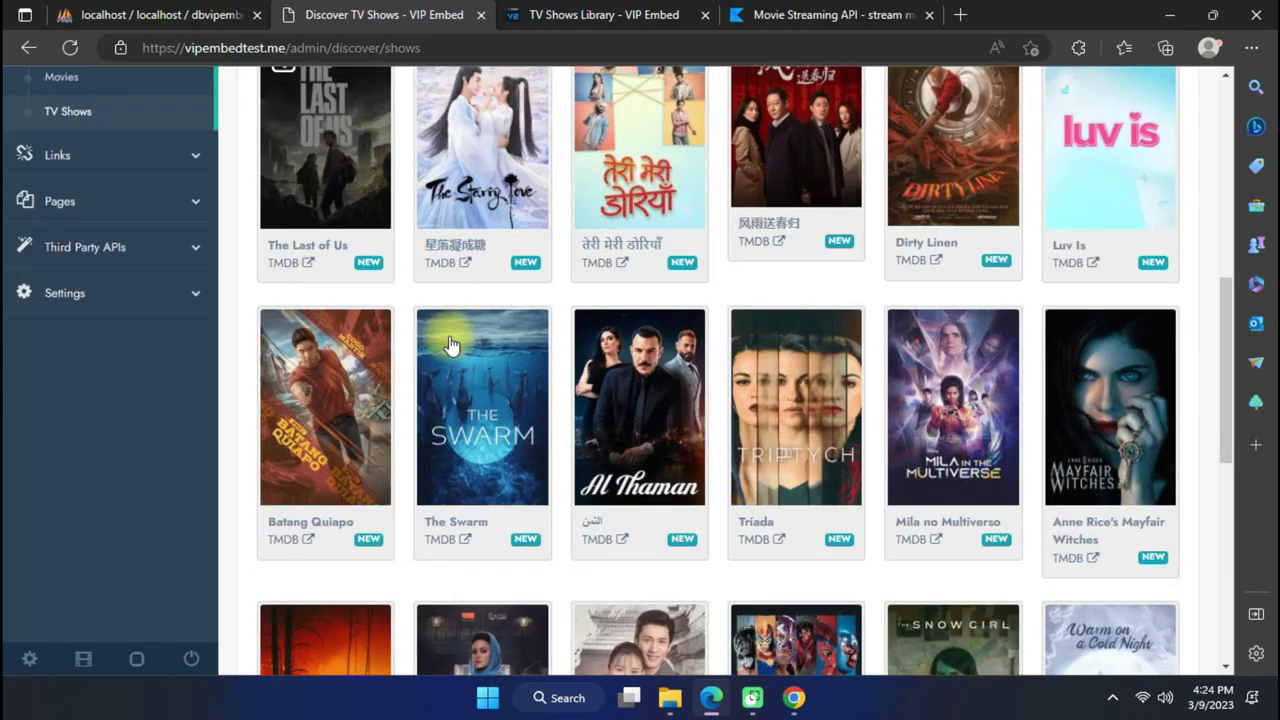
pyautogui.scroll(1, 450, 345)
pyautogui.click(360, 470)
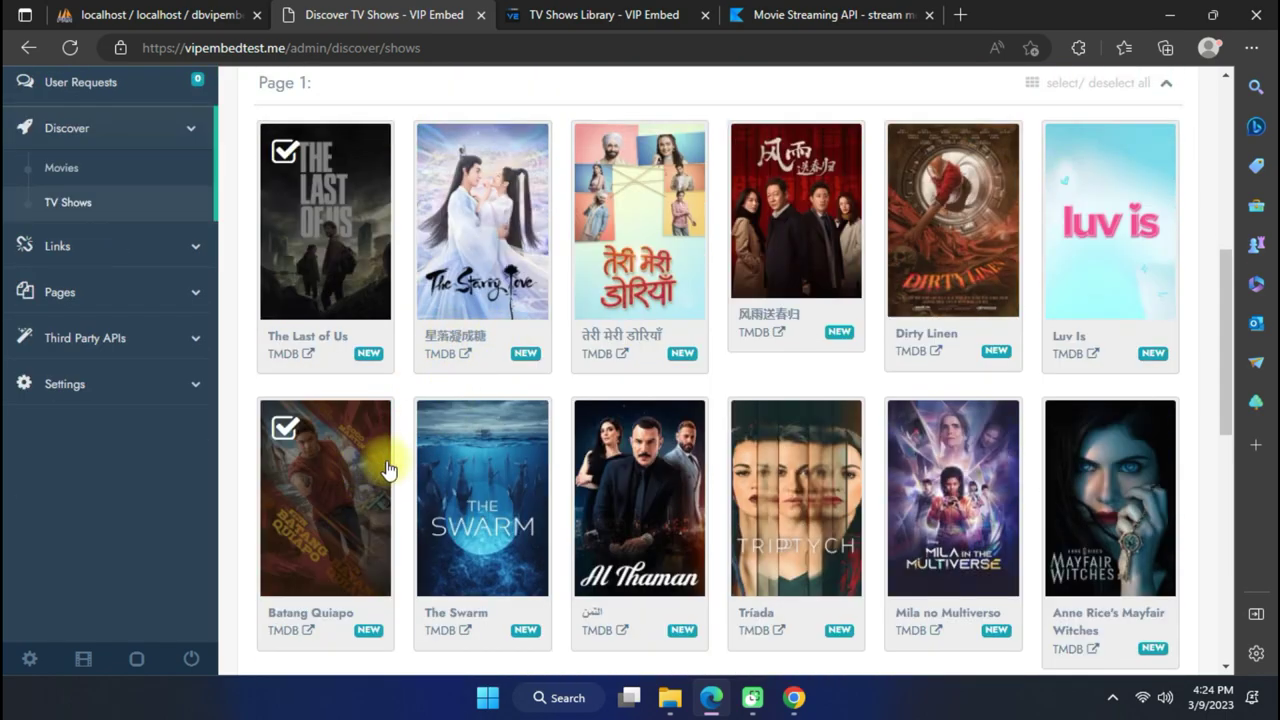
pyautogui.click(351, 486)
pyautogui.scroll(2, 500, 400)
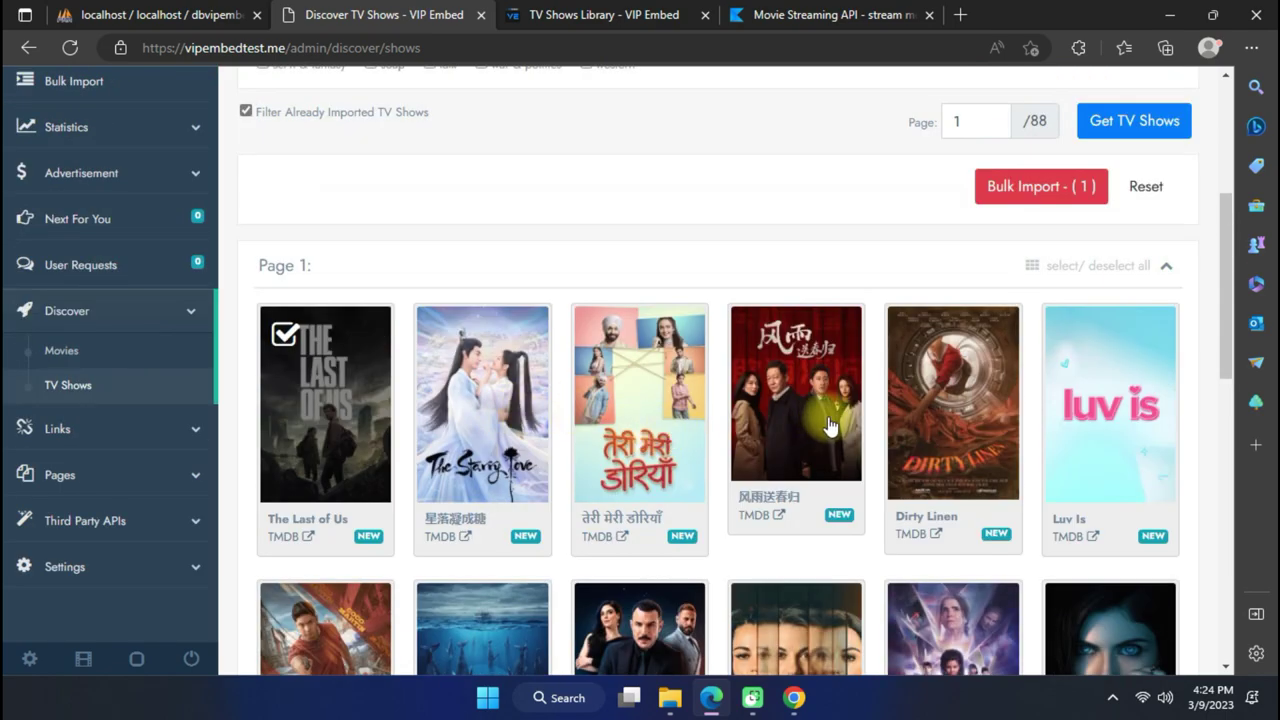
pyautogui.scroll(-2, 830, 427)
pyautogui.click(940, 257)
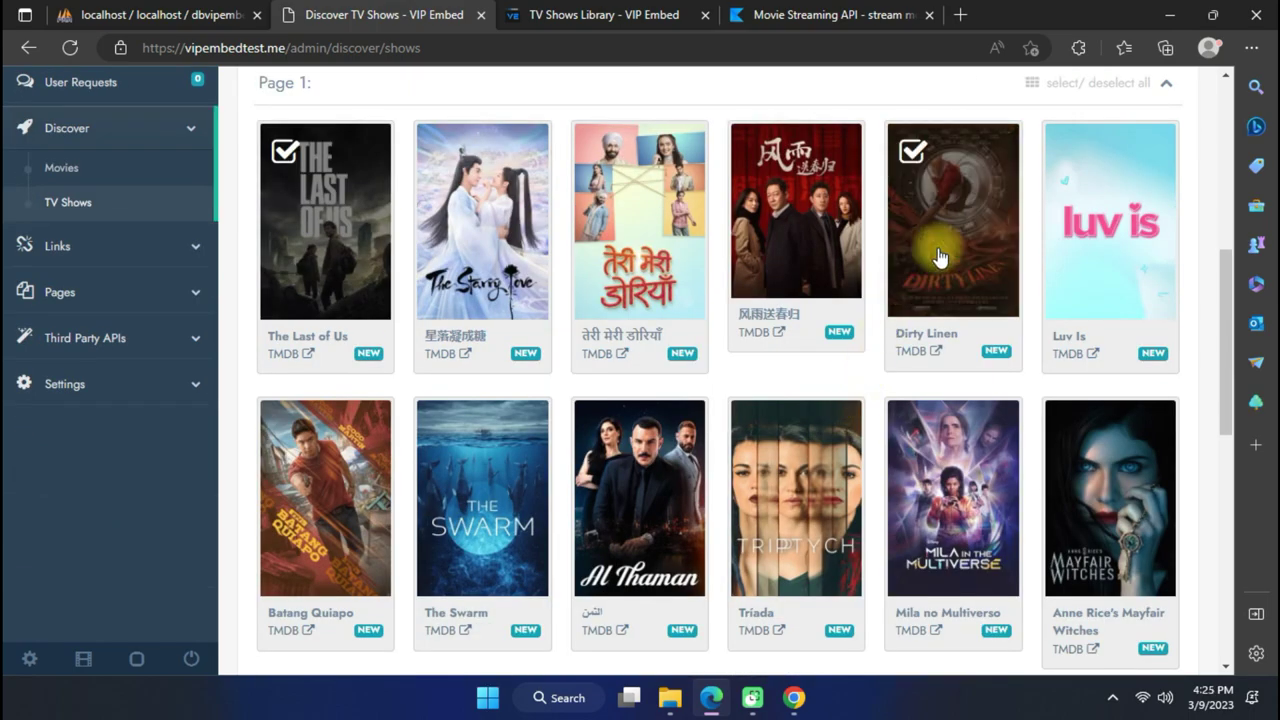
pyautogui.scroll(2, 940, 257)
pyautogui.click(1078, 192)
pyautogui.scroll(-4, 599, 318)
pyautogui.scroll(4, 528, 391)
pyautogui.scroll(-2, 309, 237)
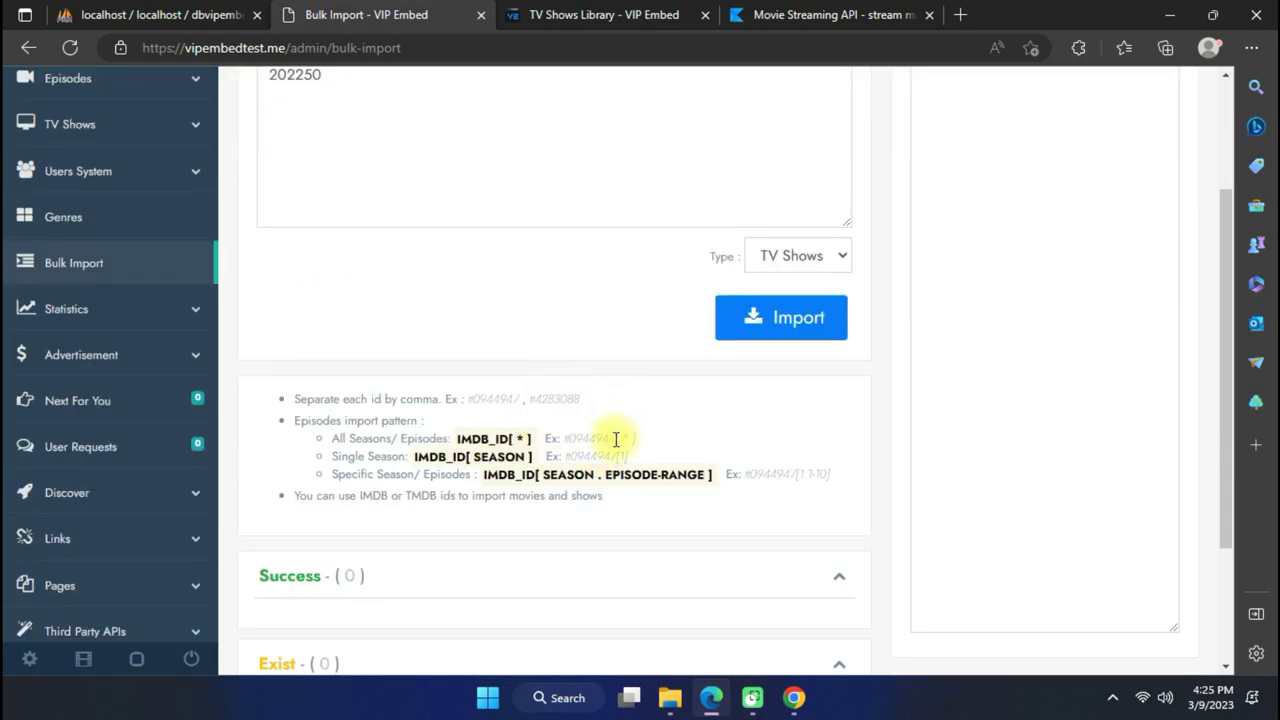
# Append the [ * ] all-seasons pattern to IDs 100088 and 202250 and start the import.
pyautogui.rightClick(628, 444)
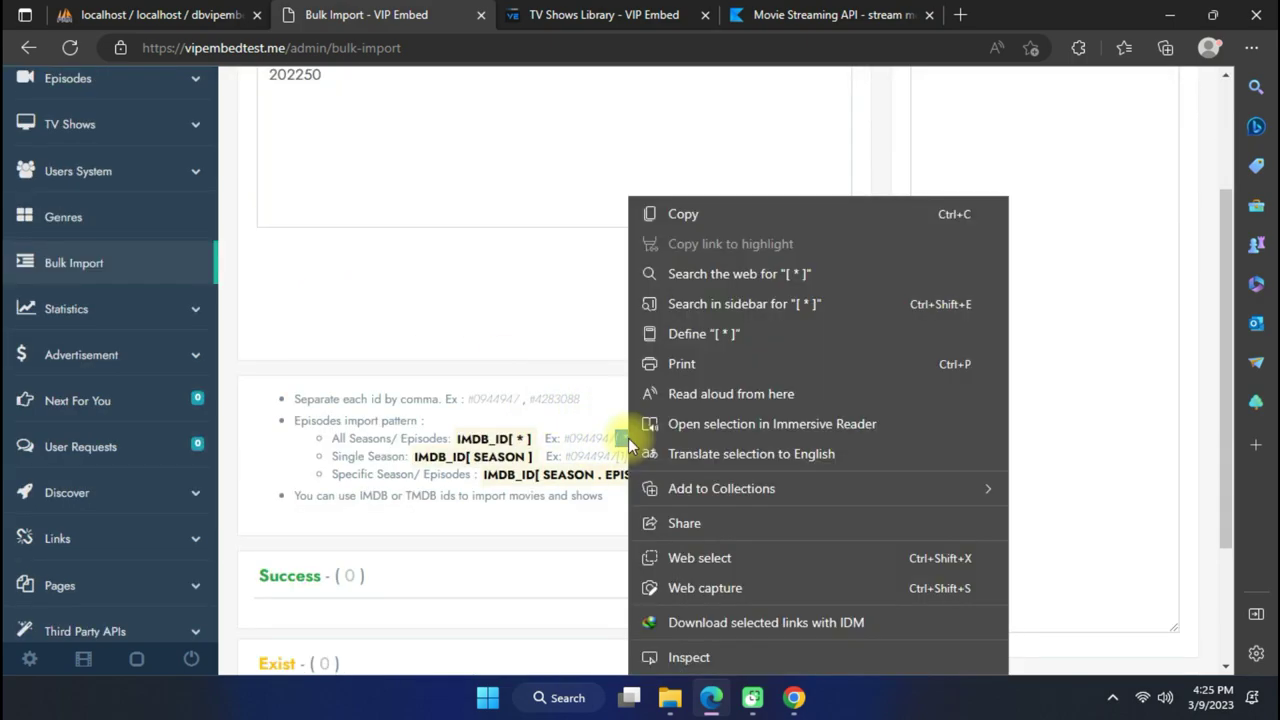
pyautogui.click(721, 220)
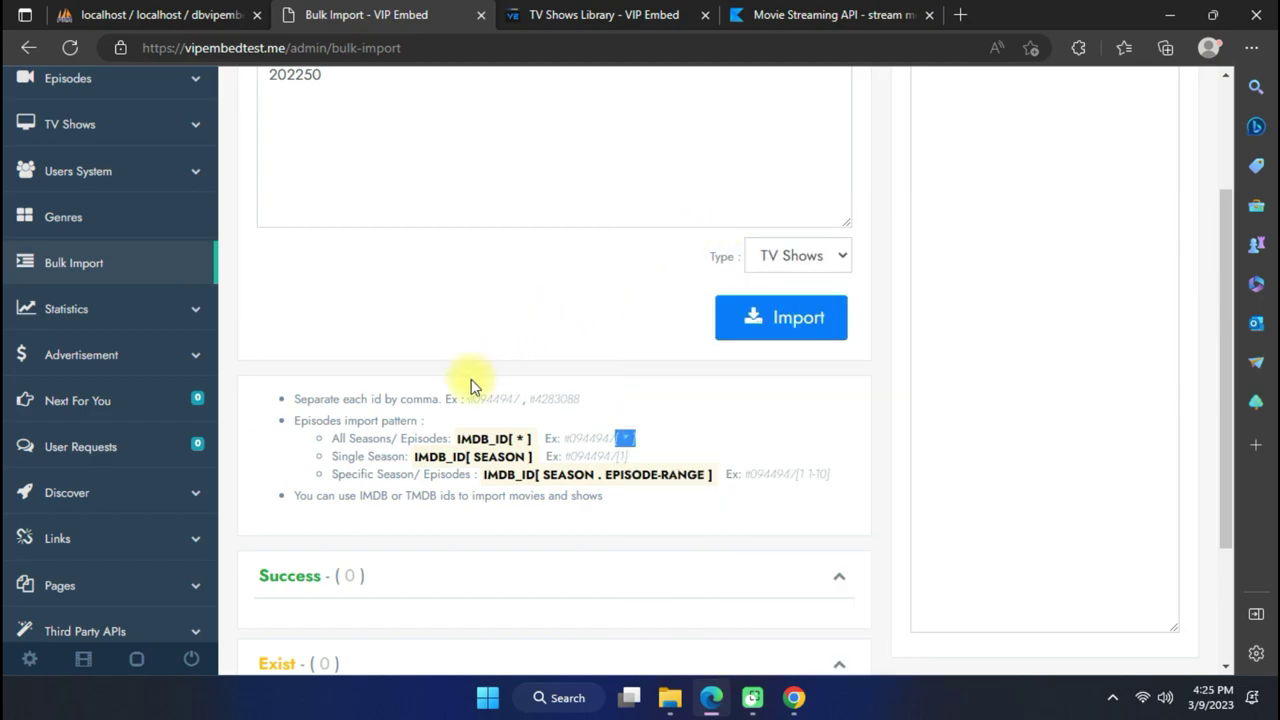
pyautogui.scroll(2, 470, 385)
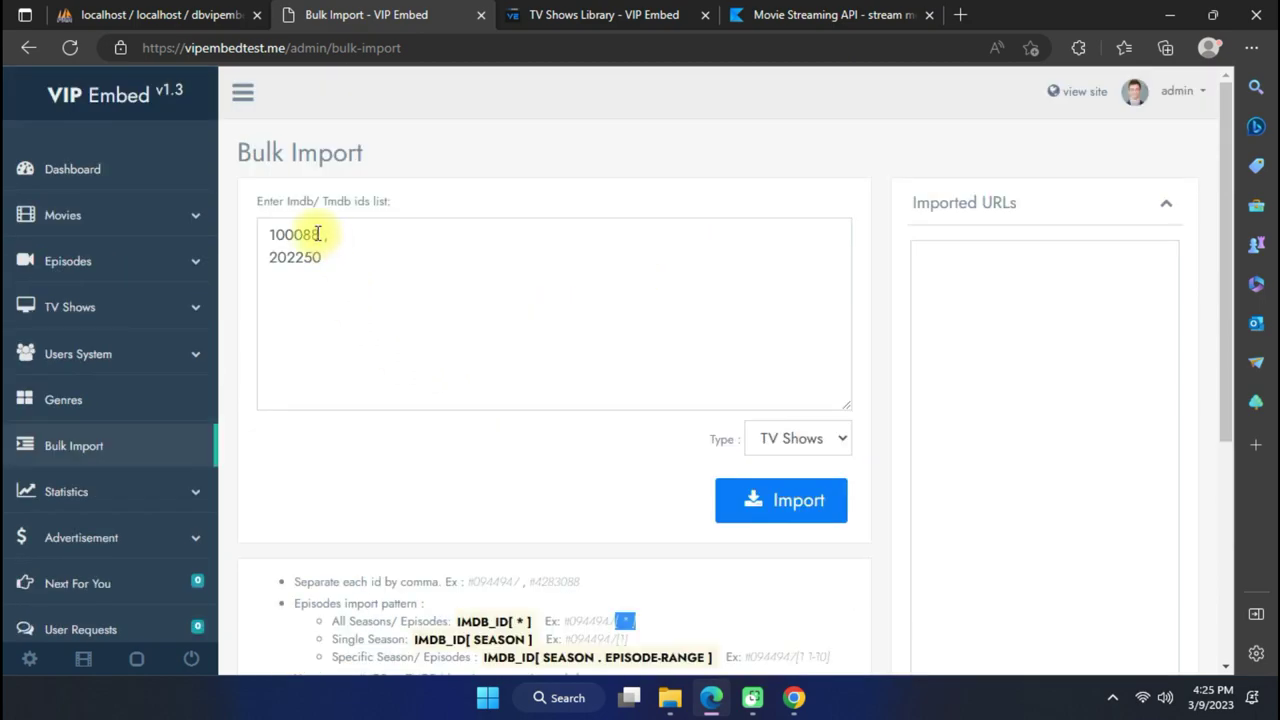
pyautogui.click(321, 235)
pyautogui.write(',')
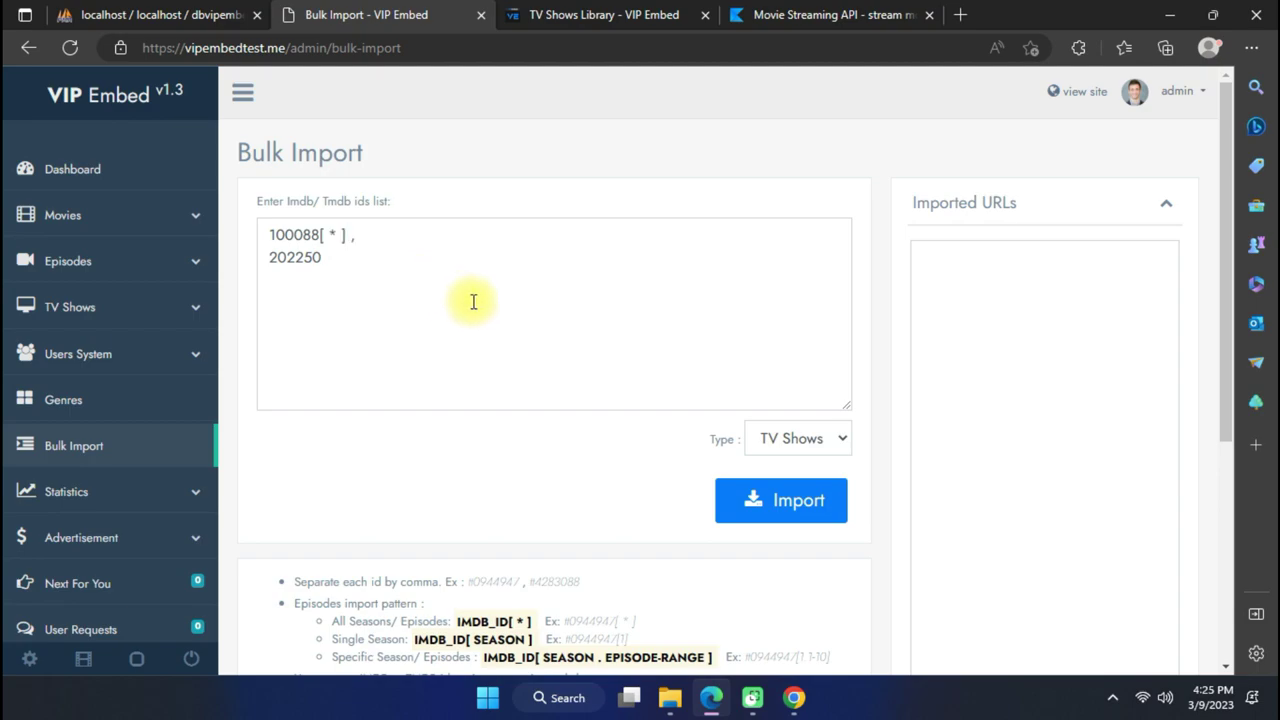
pyautogui.click(381, 283)
pyautogui.hotkey('ctrl', 'v')
pyautogui.click(784, 503)
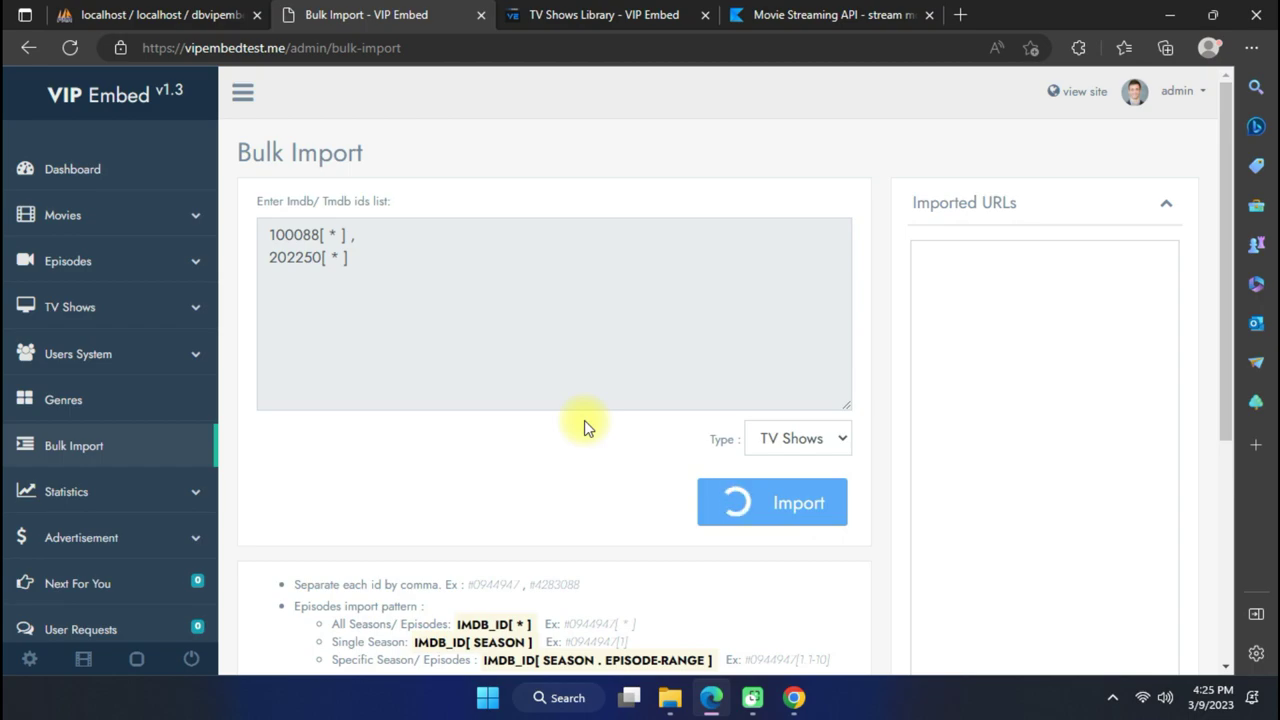
# Review the 61 successful imports, covering The Last of Us S01E01–E09 and Dirty Linen episodes.
pyautogui.scroll(-4, 584, 426)
pyautogui.scroll(3, 584, 426)
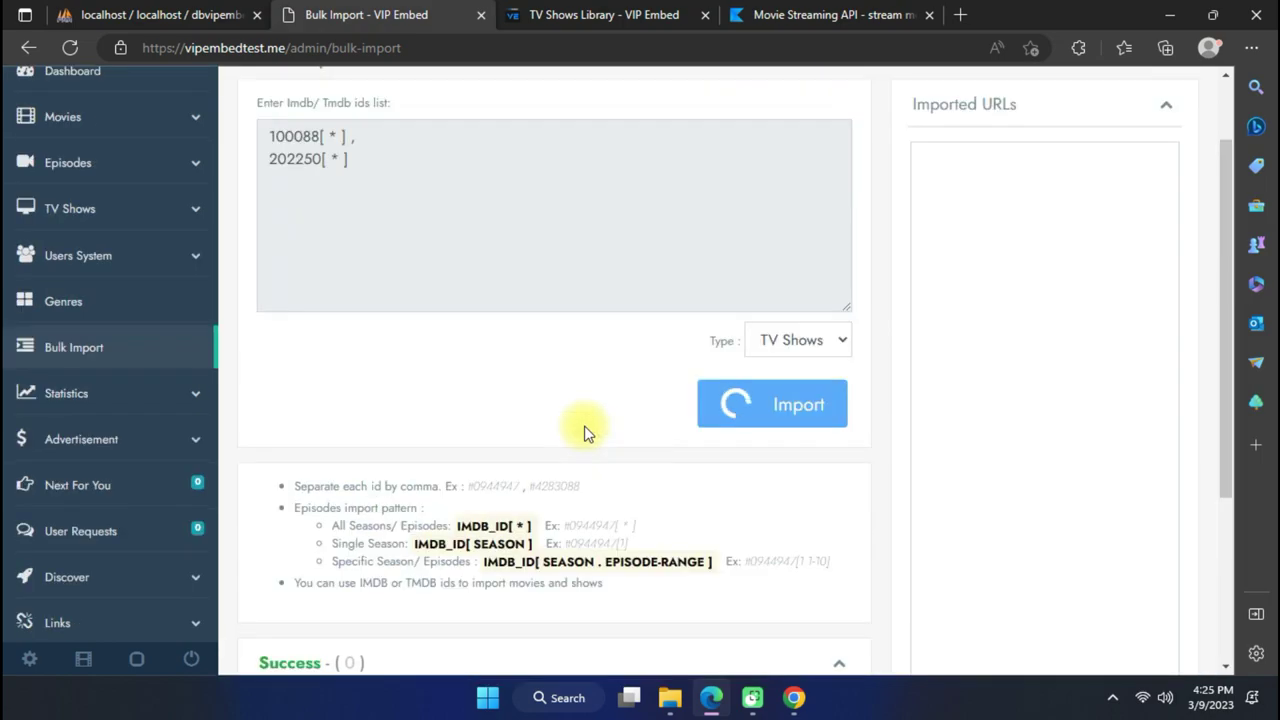
pyautogui.scroll(-3, 584, 426)
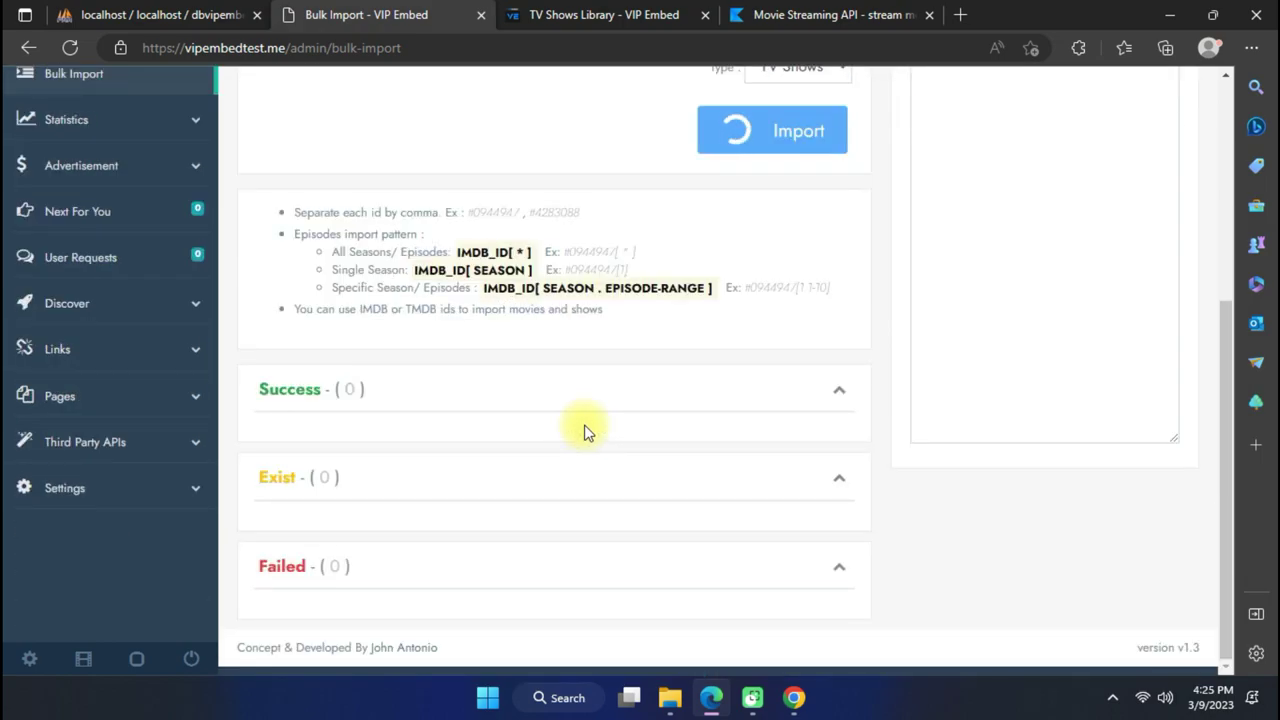
pyautogui.scroll(-4, 586, 426)
pyautogui.scroll(2, 785, 300)
pyautogui.scroll(2, 740, 295)
pyautogui.scroll(-3, 588, 364)
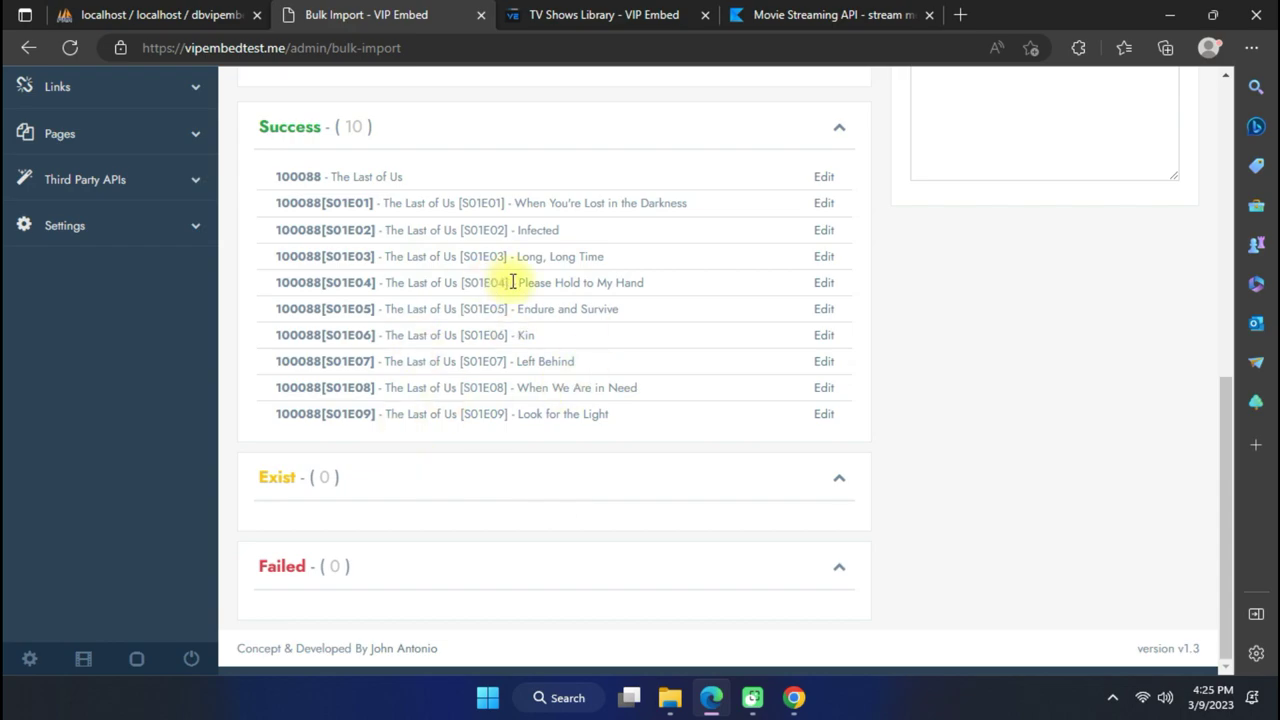
pyautogui.scroll(6, 871, 371)
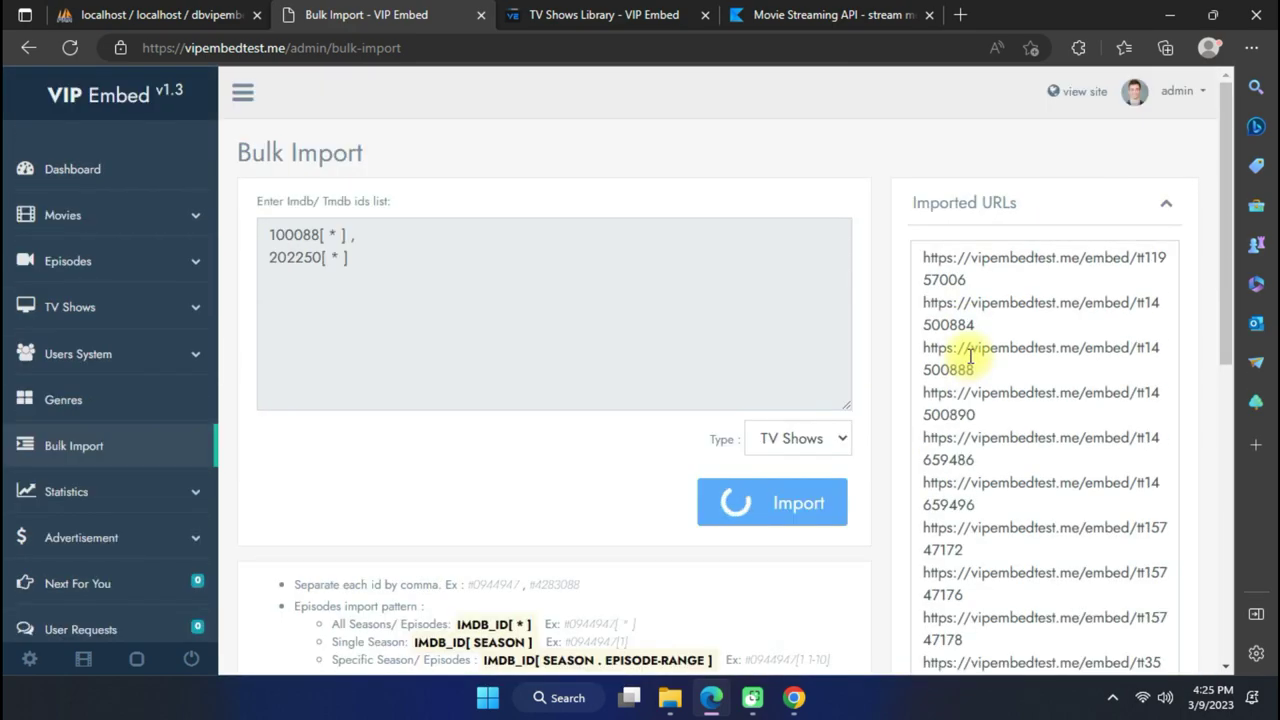
pyautogui.scroll(-6, 593, 473)
pyautogui.scroll(3, 578, 478)
pyautogui.scroll(-3, 578, 478)
pyautogui.scroll(5, 578, 473)
pyautogui.scroll(1, 578, 473)
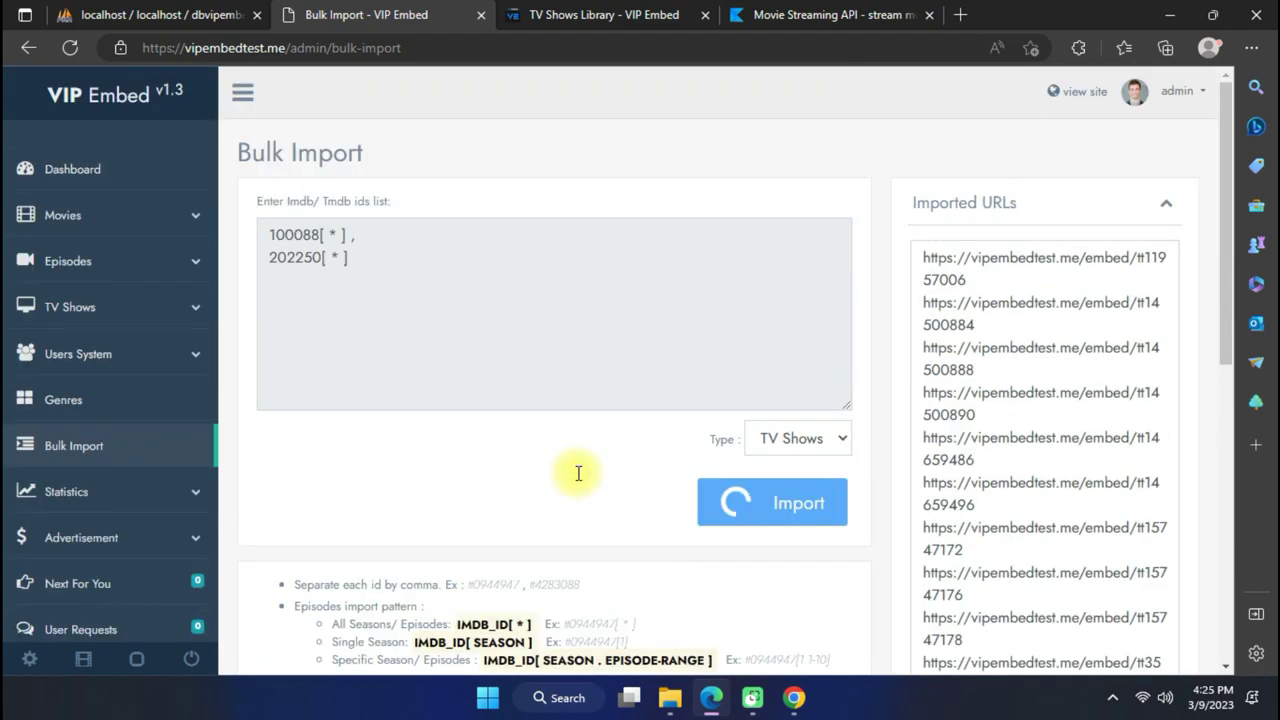
pyautogui.scroll(-5, 578, 473)
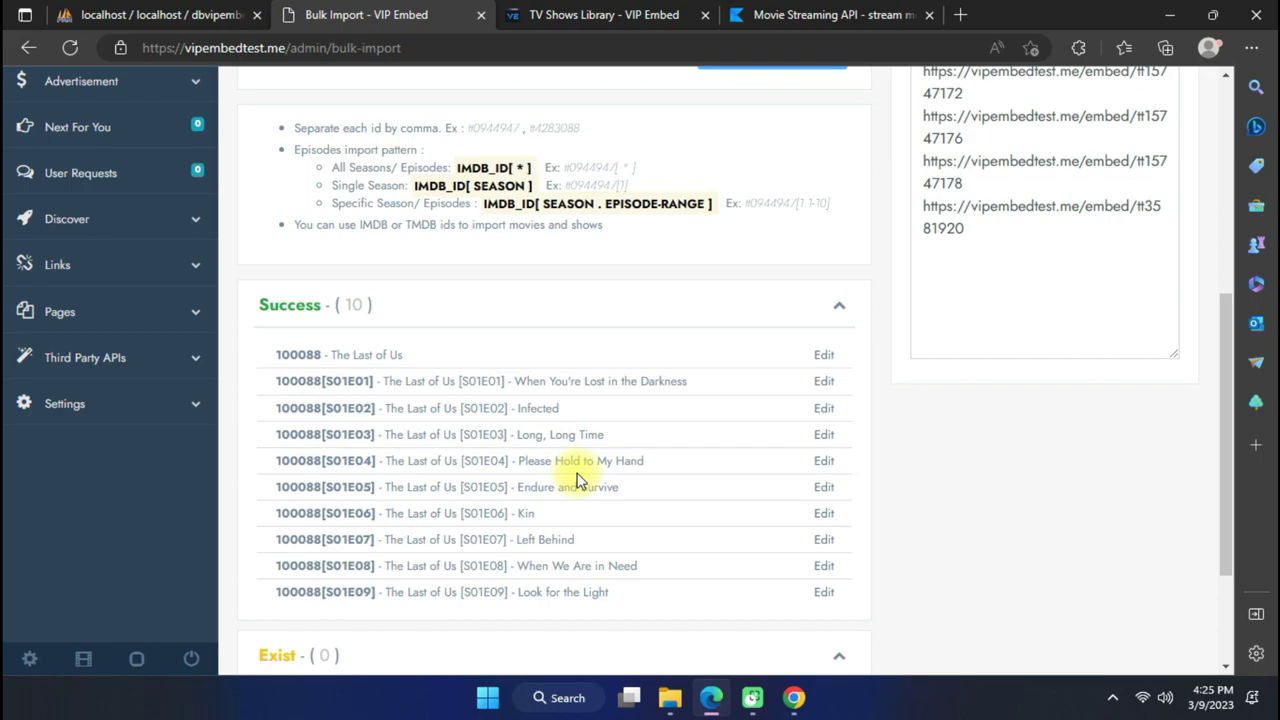
pyautogui.scroll(4, 576, 481)
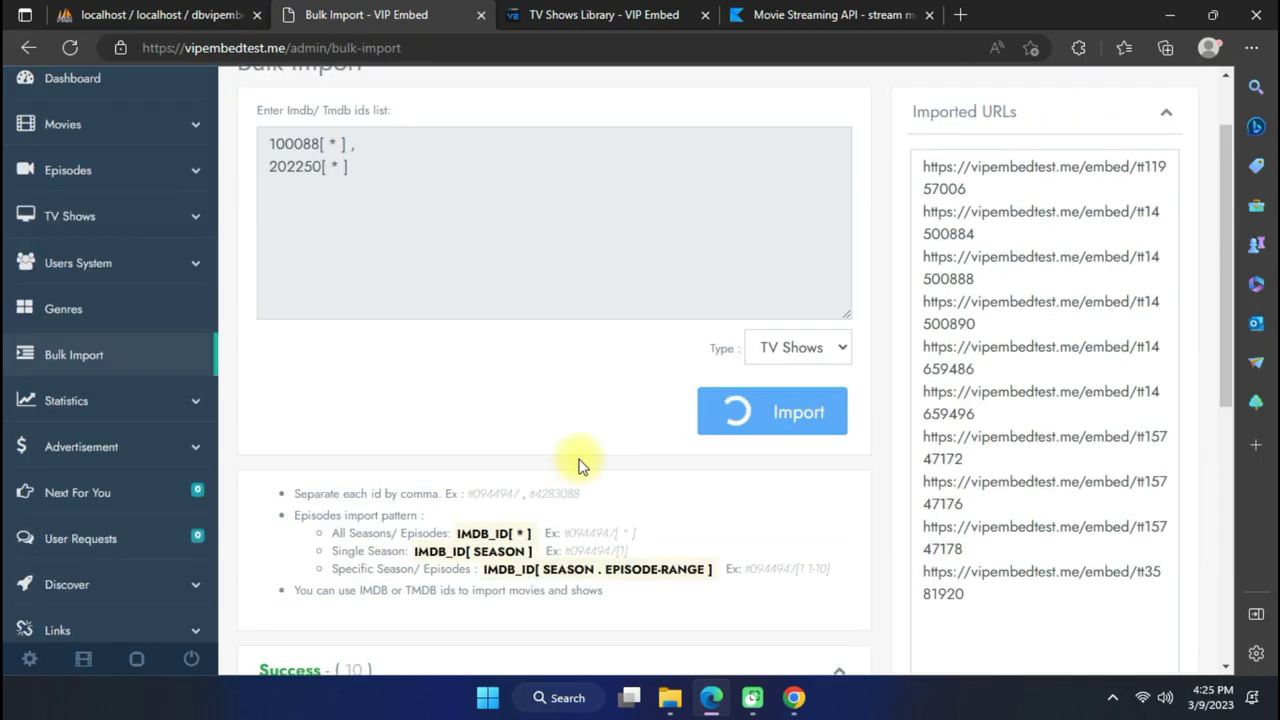
pyautogui.scroll(-6, 586, 440)
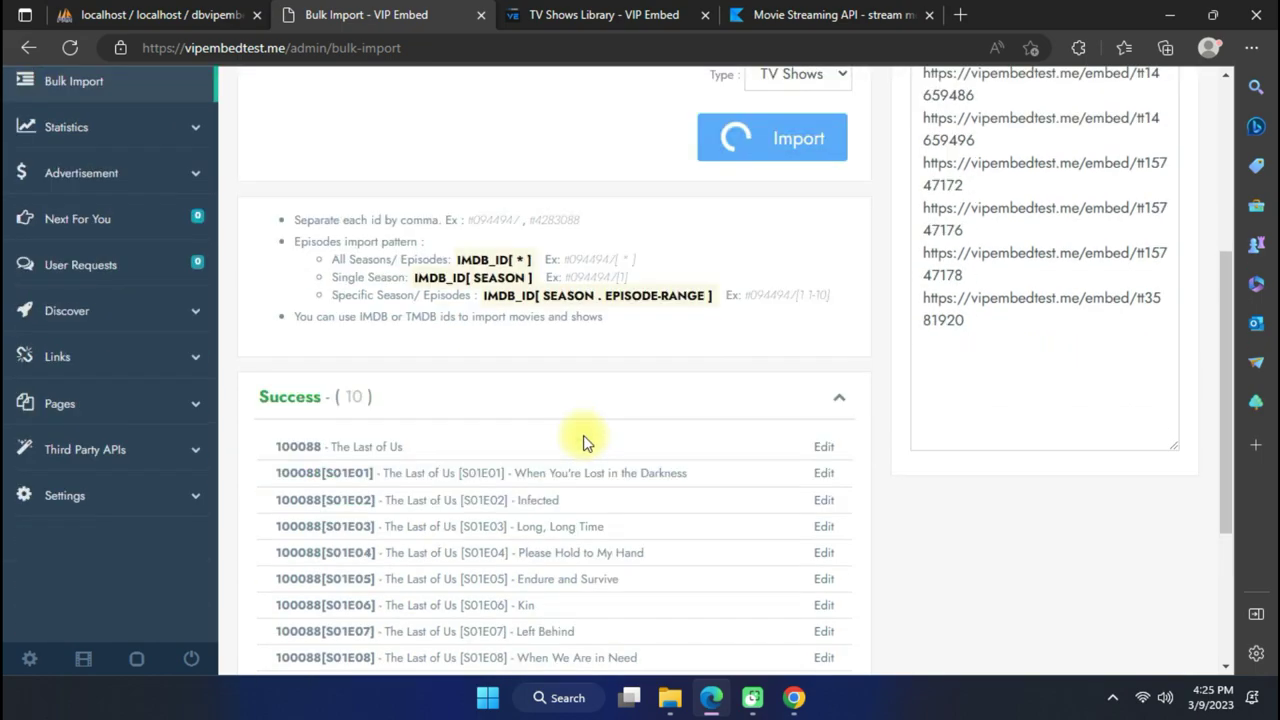
pyautogui.scroll(2, 589, 432)
pyautogui.scroll(5, 589, 430)
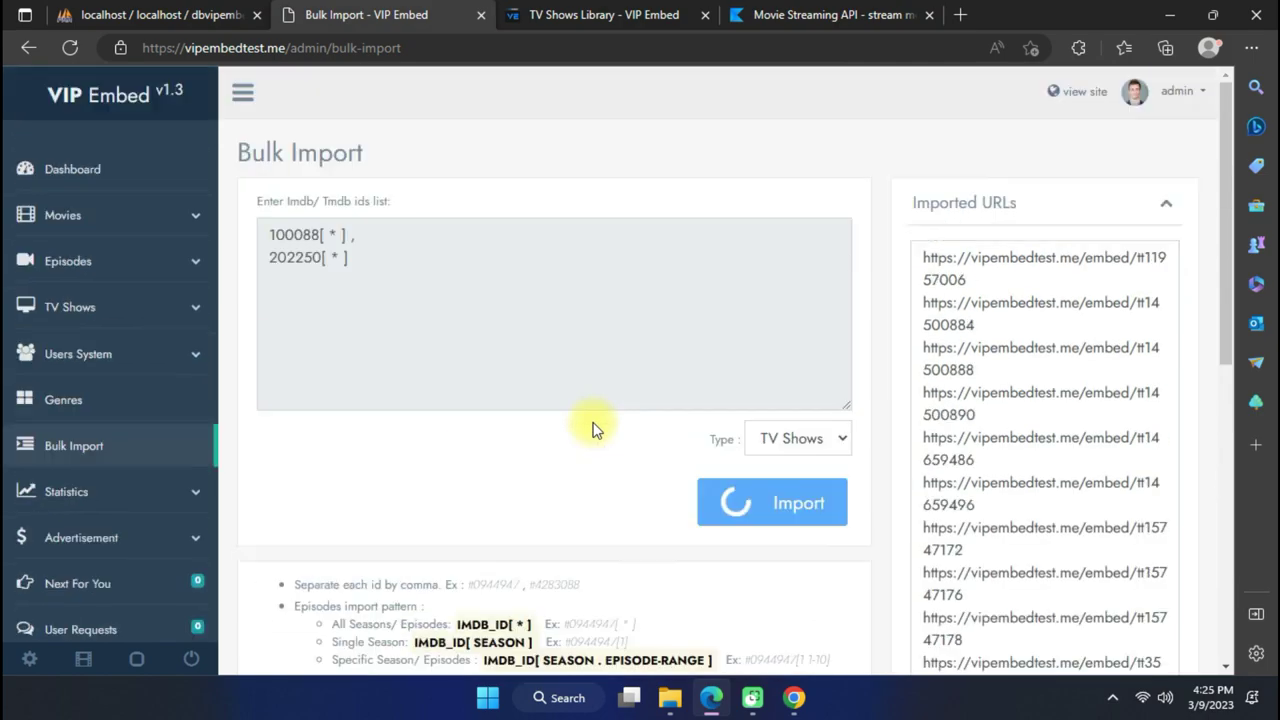
pyautogui.scroll(-6, 650, 448)
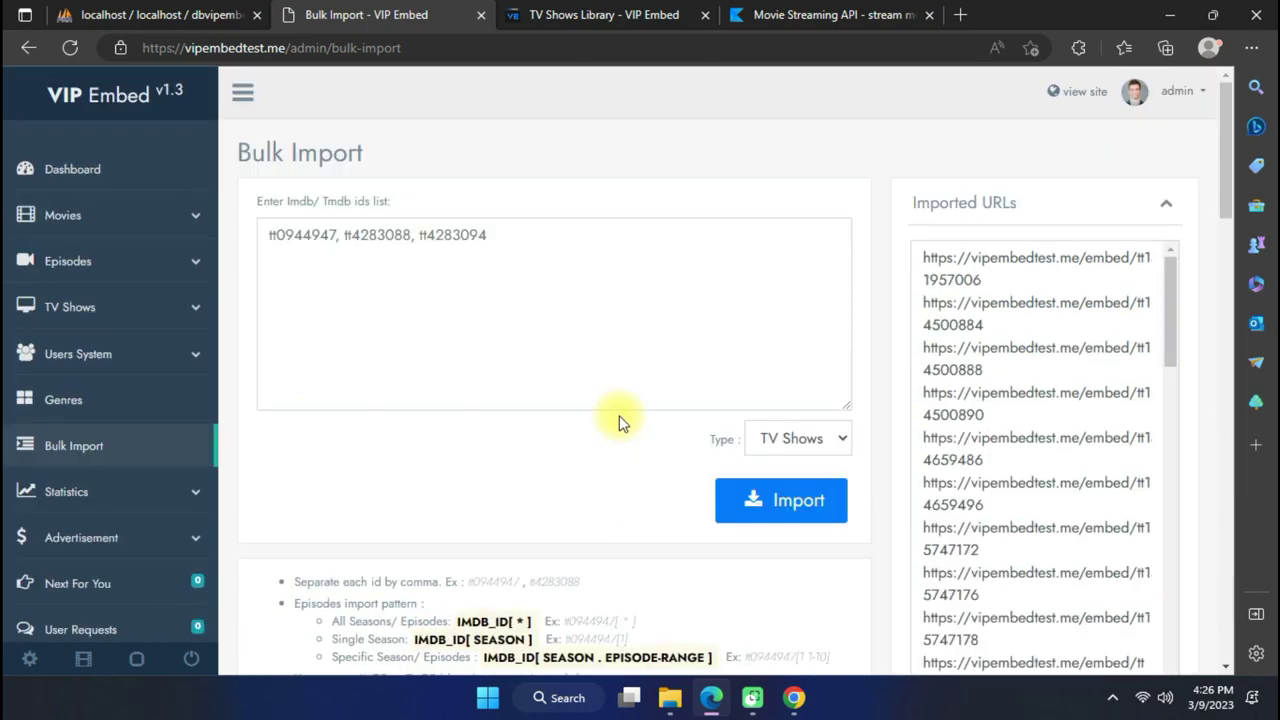
pyautogui.scroll(-15, 619, 420)
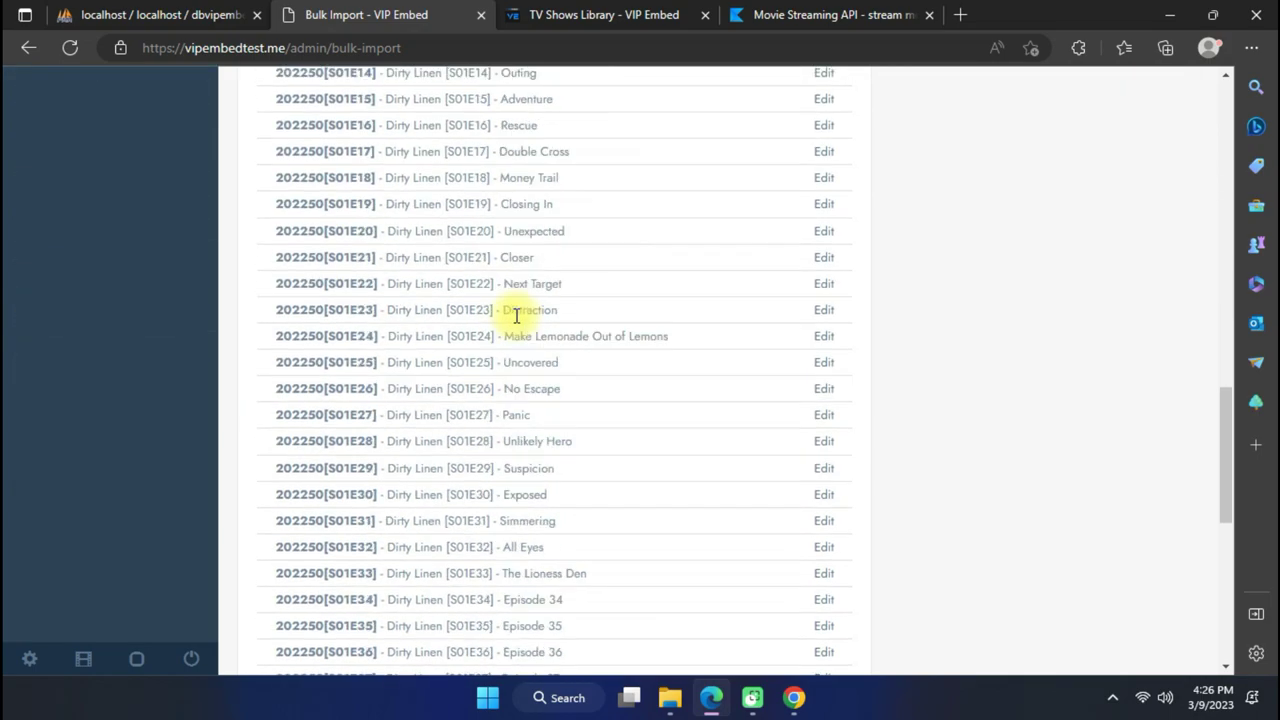
pyautogui.scroll(-6, 519, 320)
pyautogui.scroll(20, 355, 252)
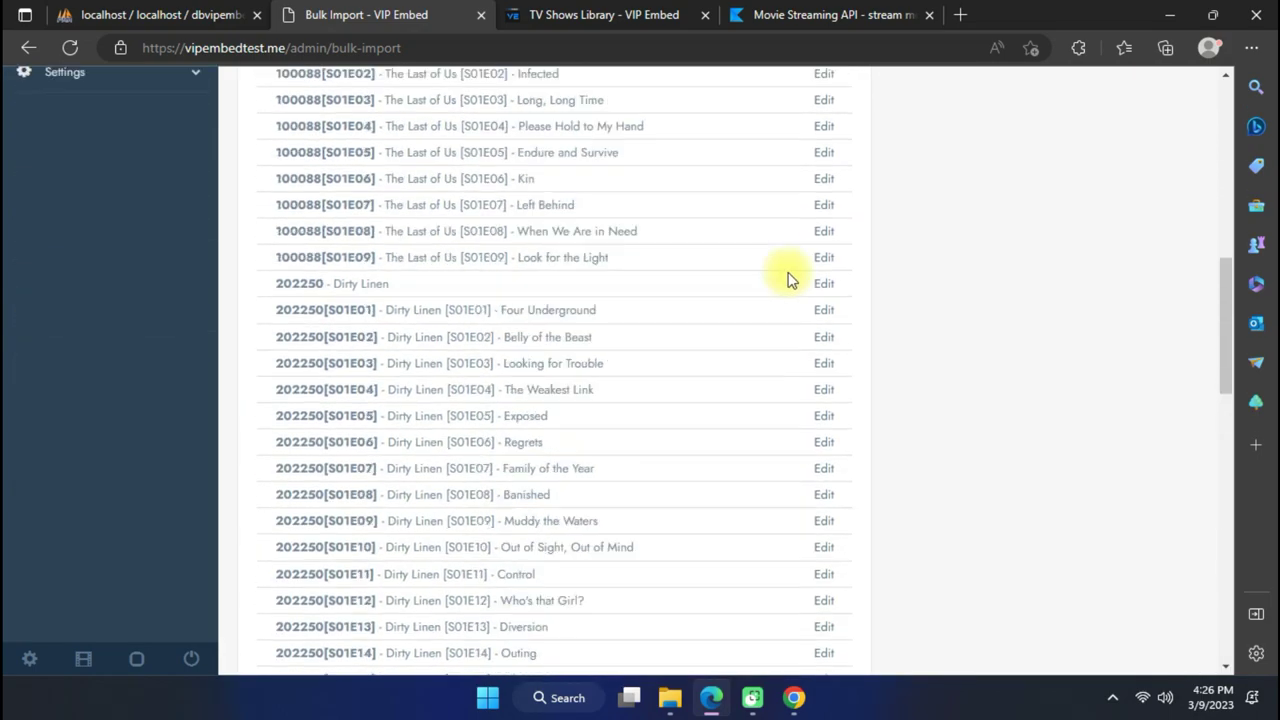
# On the public site, play The Last of Us and switch to episode 9, Look for the Light.
pyautogui.click(1069, 97)
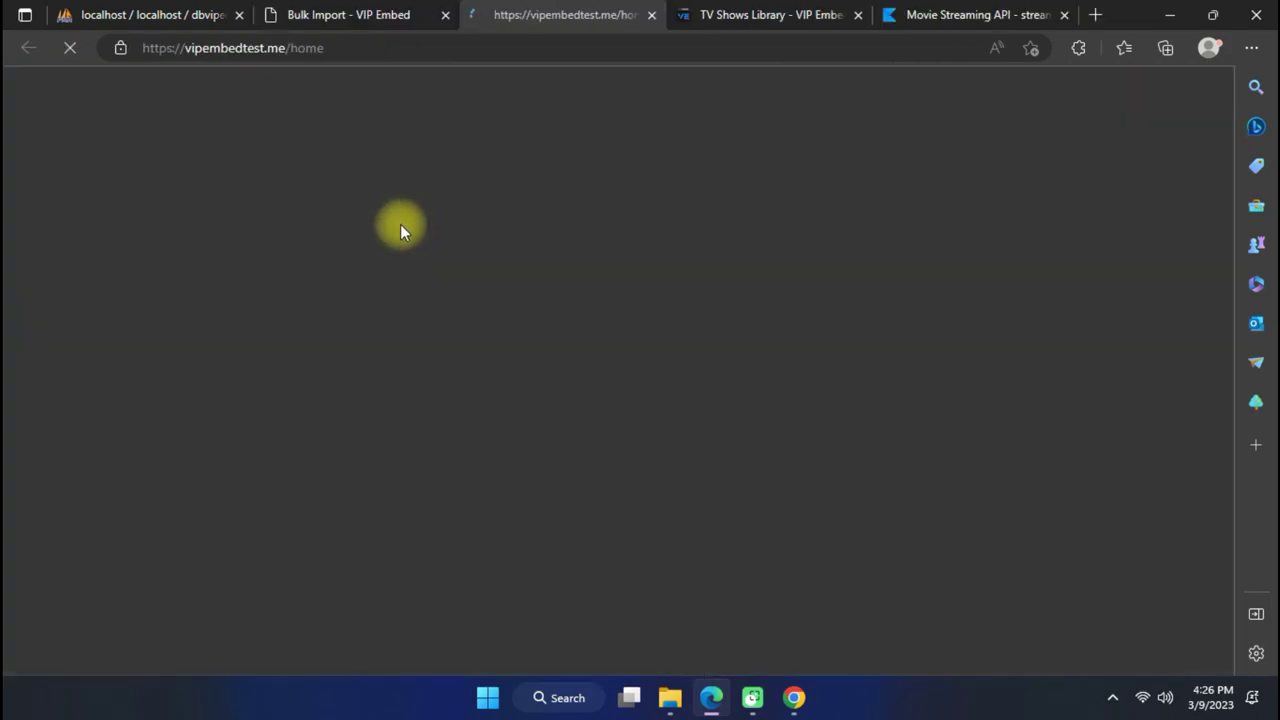
pyautogui.click(484, 92)
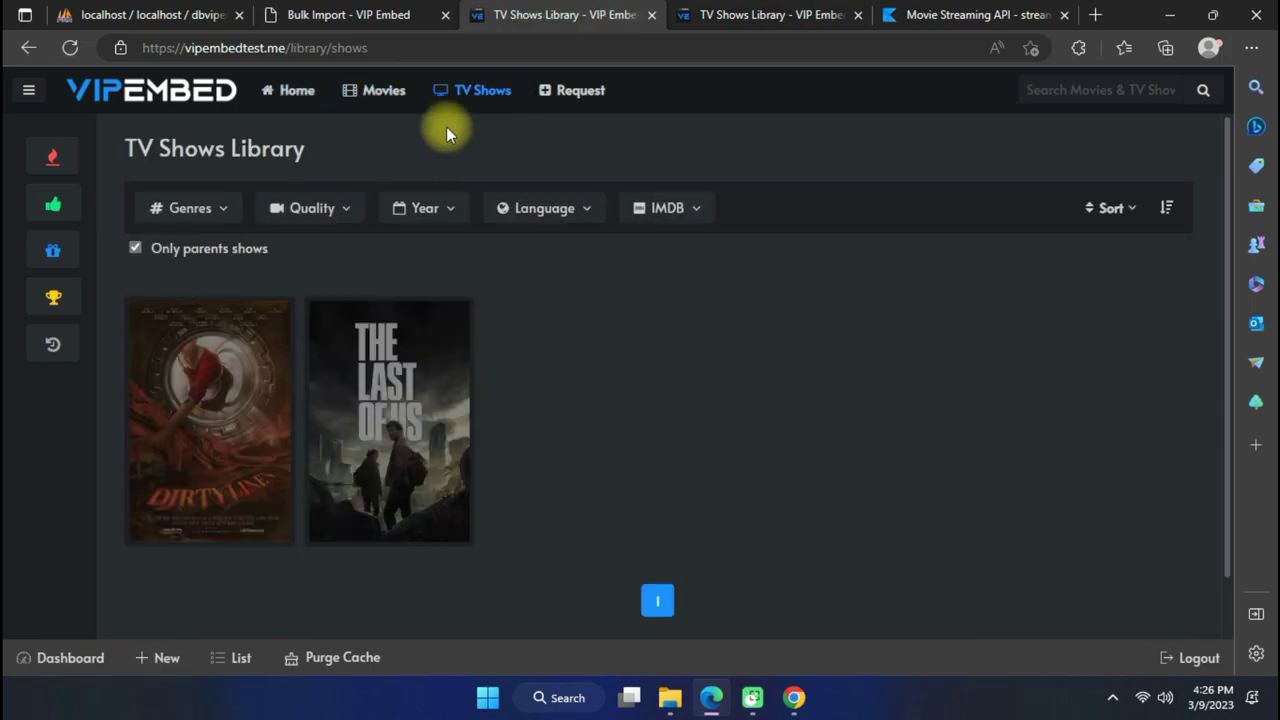
pyautogui.scroll(-1, 340, 420)
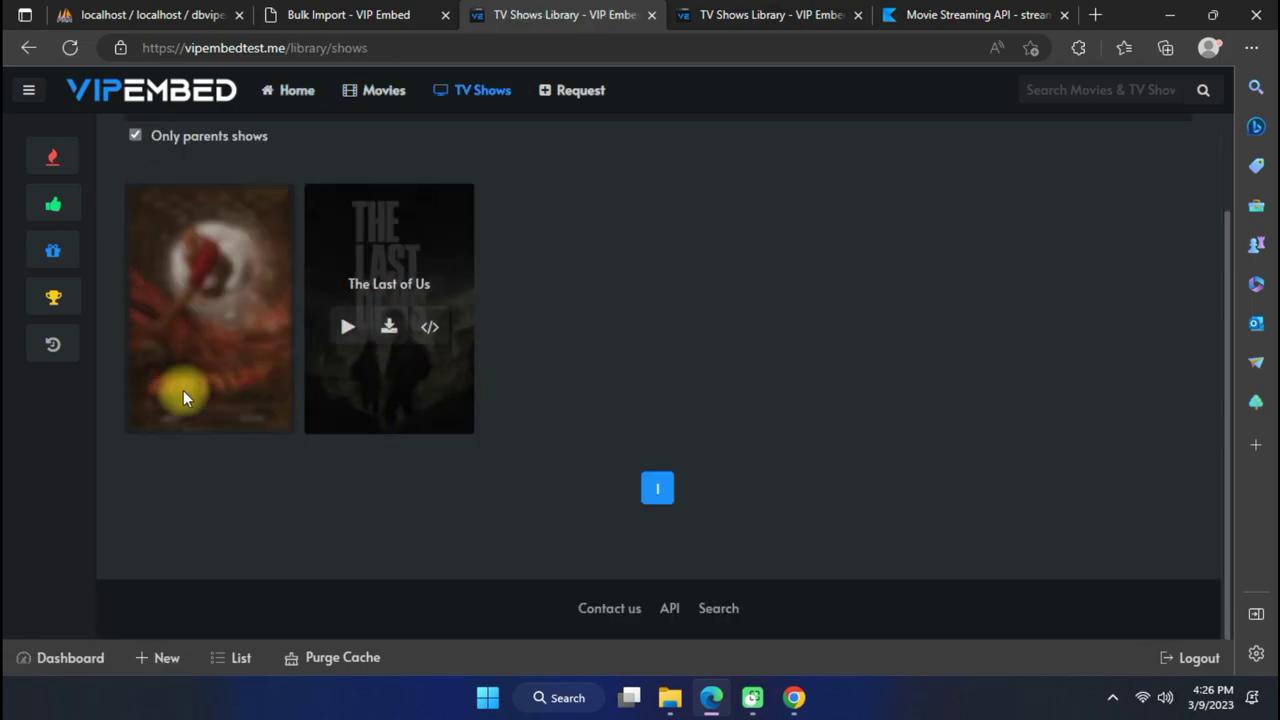
pyautogui.click(348, 326)
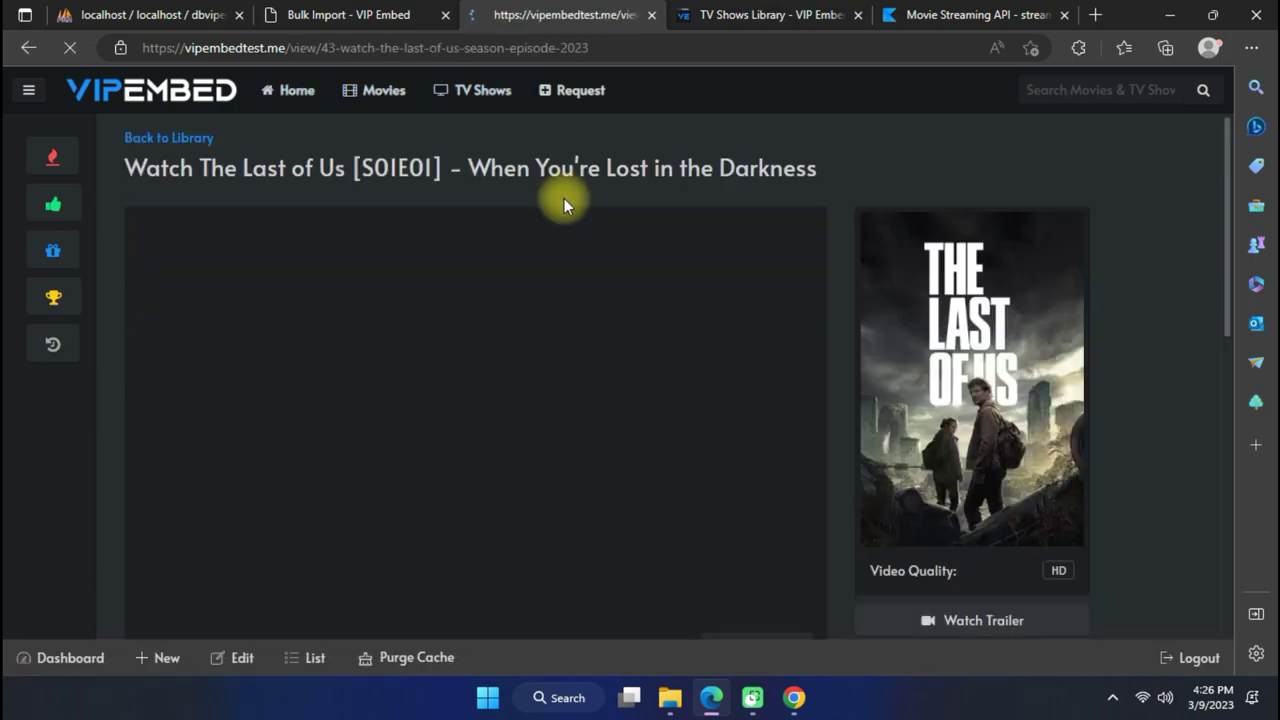
pyautogui.scroll(-4, 491, 334)
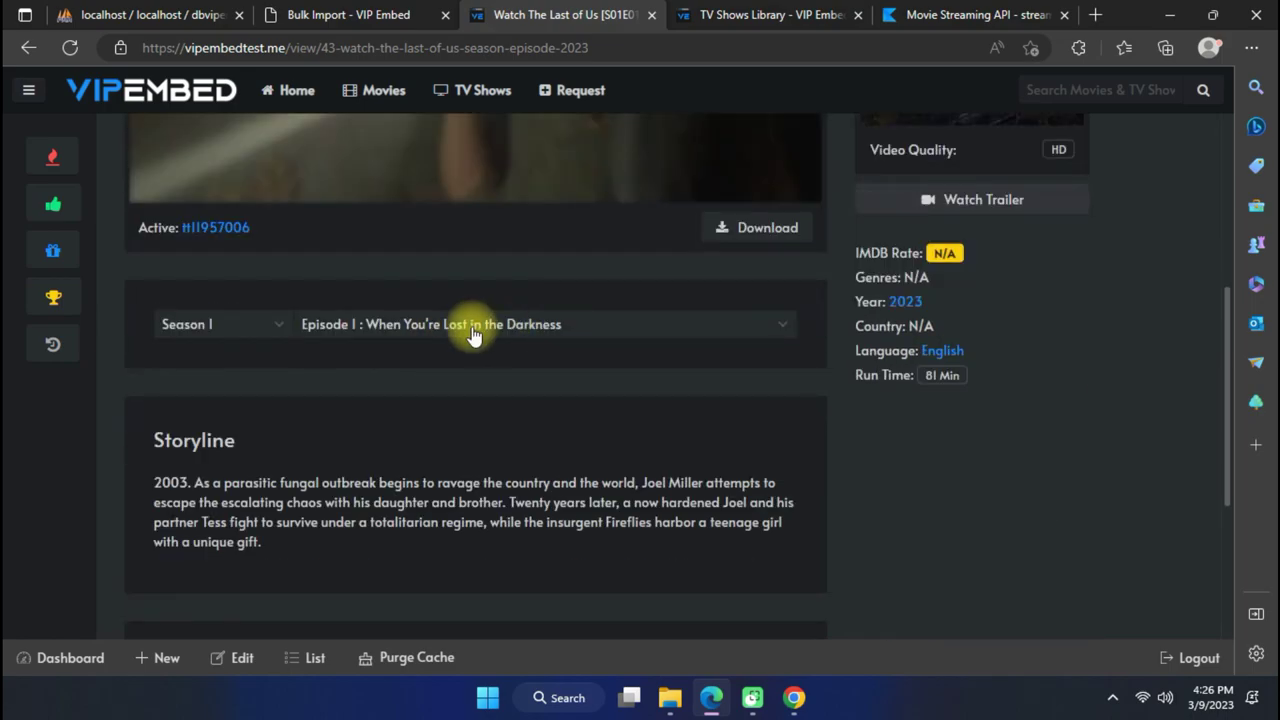
pyautogui.click(480, 330)
pyautogui.click(441, 504)
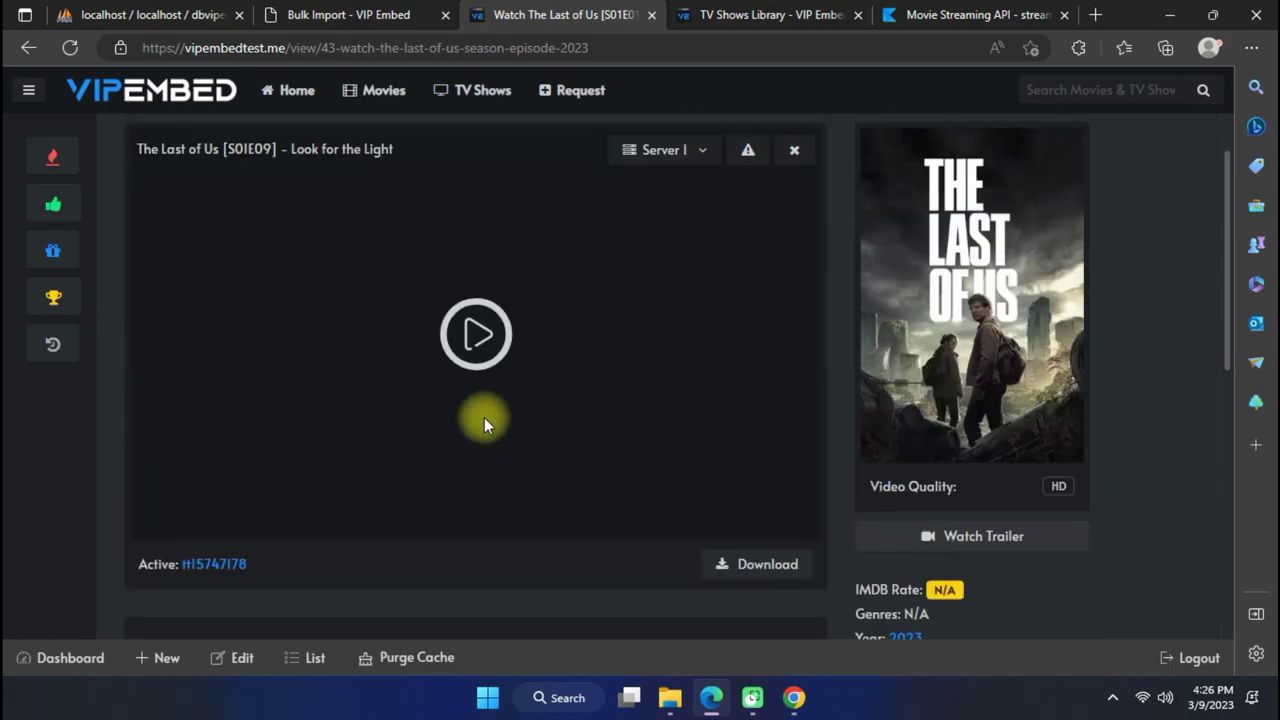
pyautogui.click(462, 90)
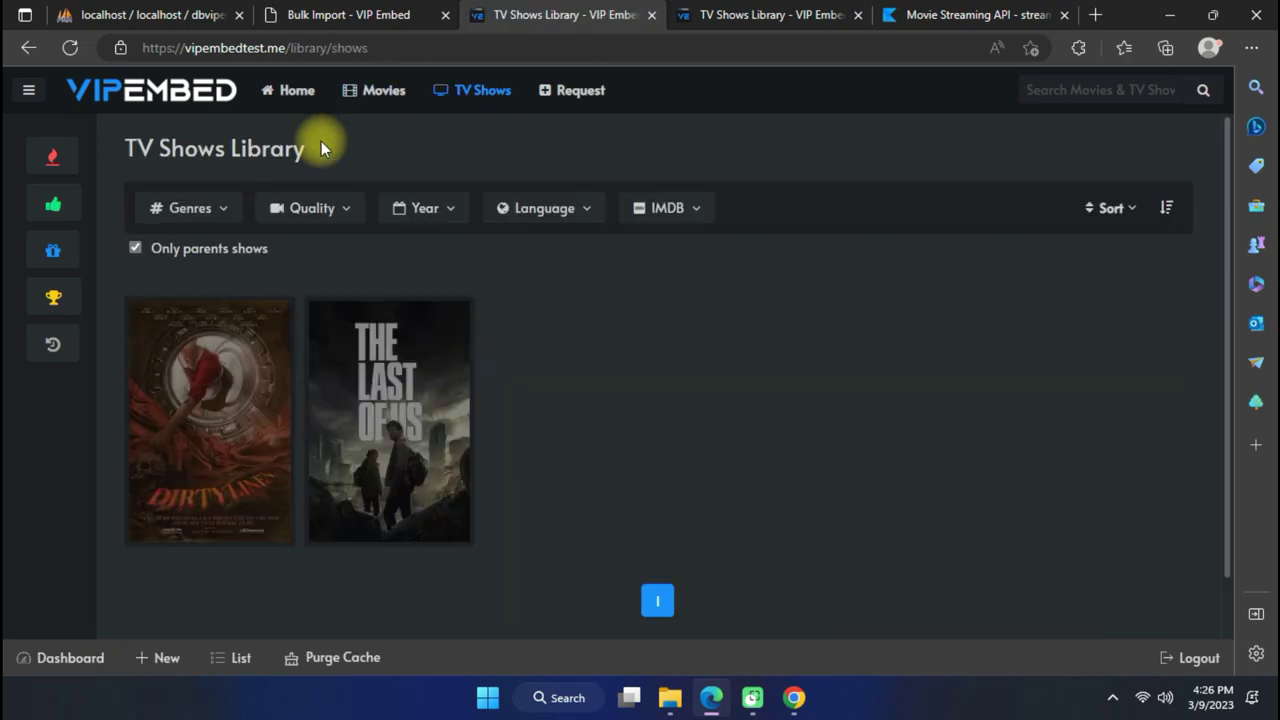
pyautogui.scroll(-2, 321, 141)
pyautogui.moveTo(250, 326)
pyautogui.click(165, 335)
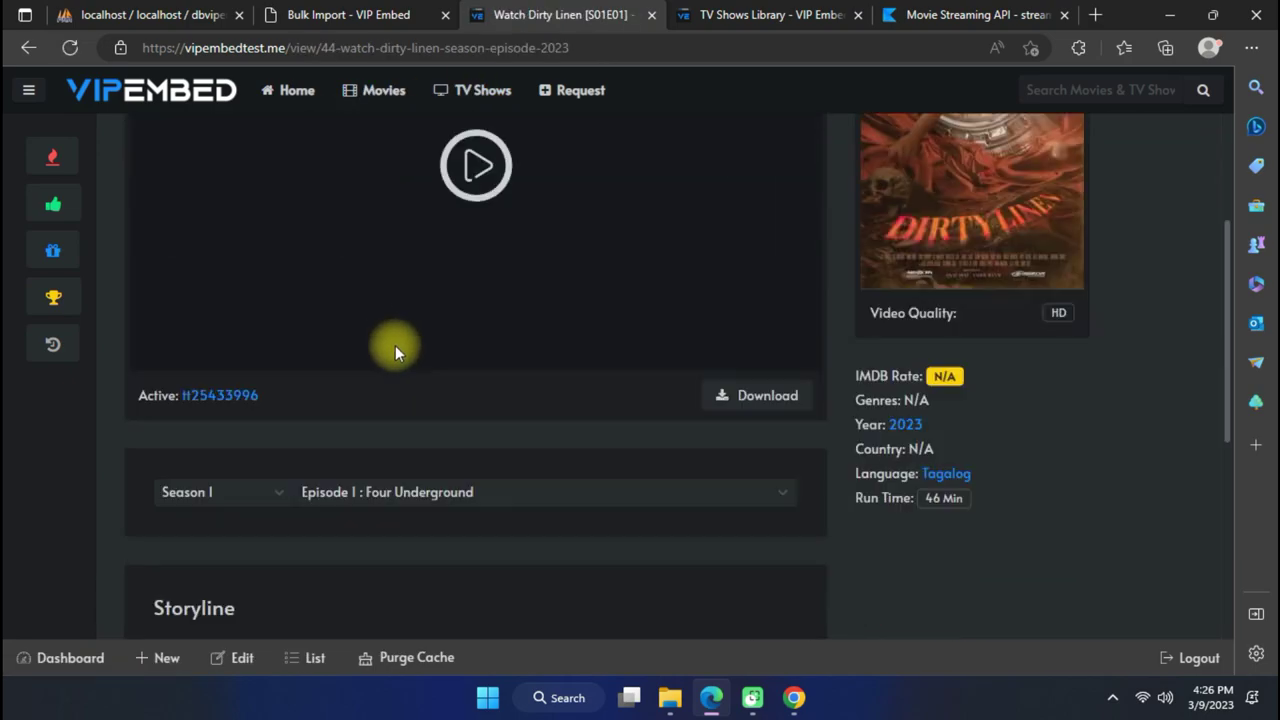
pyautogui.scroll(-3, 391, 343)
pyautogui.click(253, 330)
pyautogui.click(343, 310)
pyautogui.scroll(-10, 400, 420)
pyautogui.scroll(10, 459, 517)
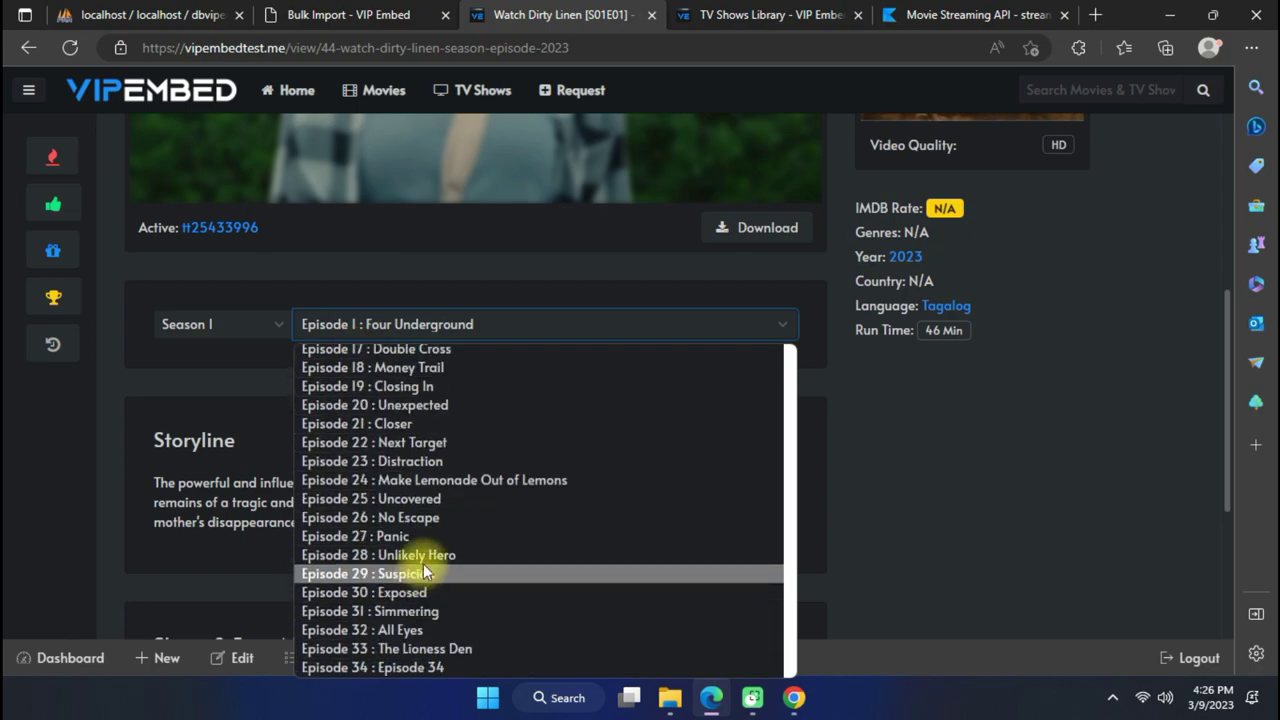
pyautogui.scroll(-10, 504, 428)
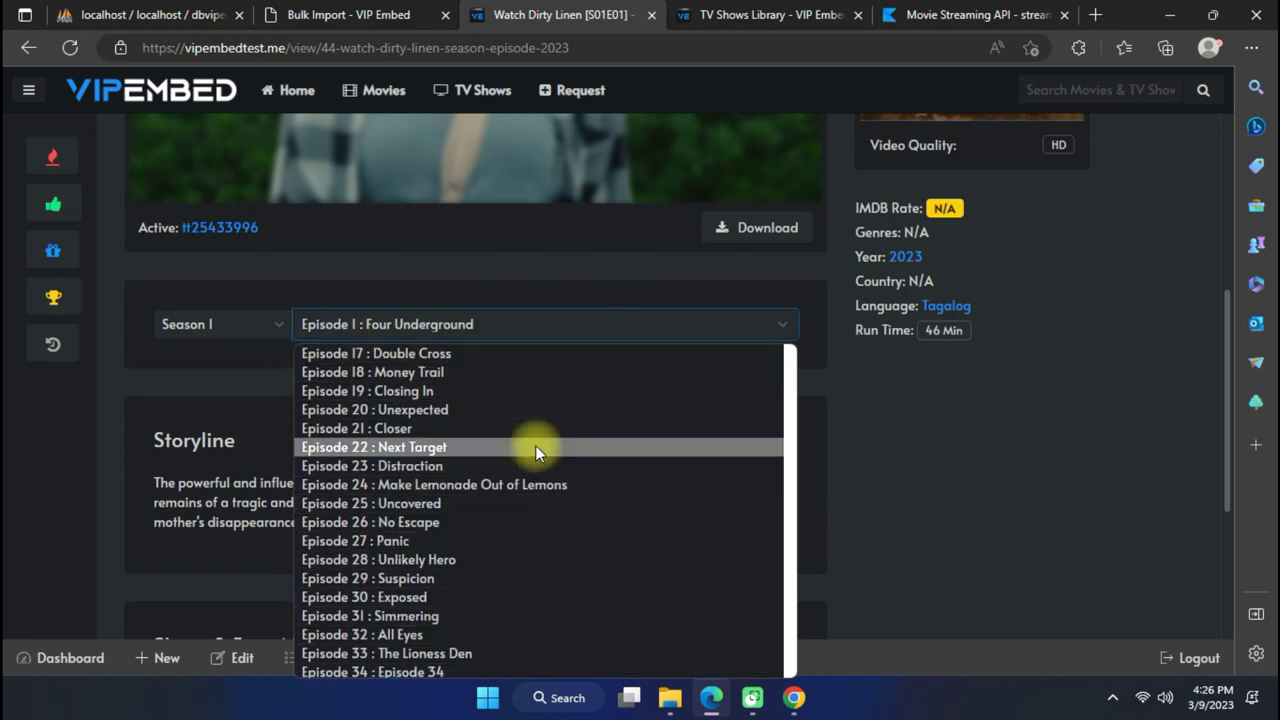
pyautogui.click(262, 433)
# Close the public site tabs and return to the Bulk Import admin page.
pyautogui.scroll(4, 571, 329)
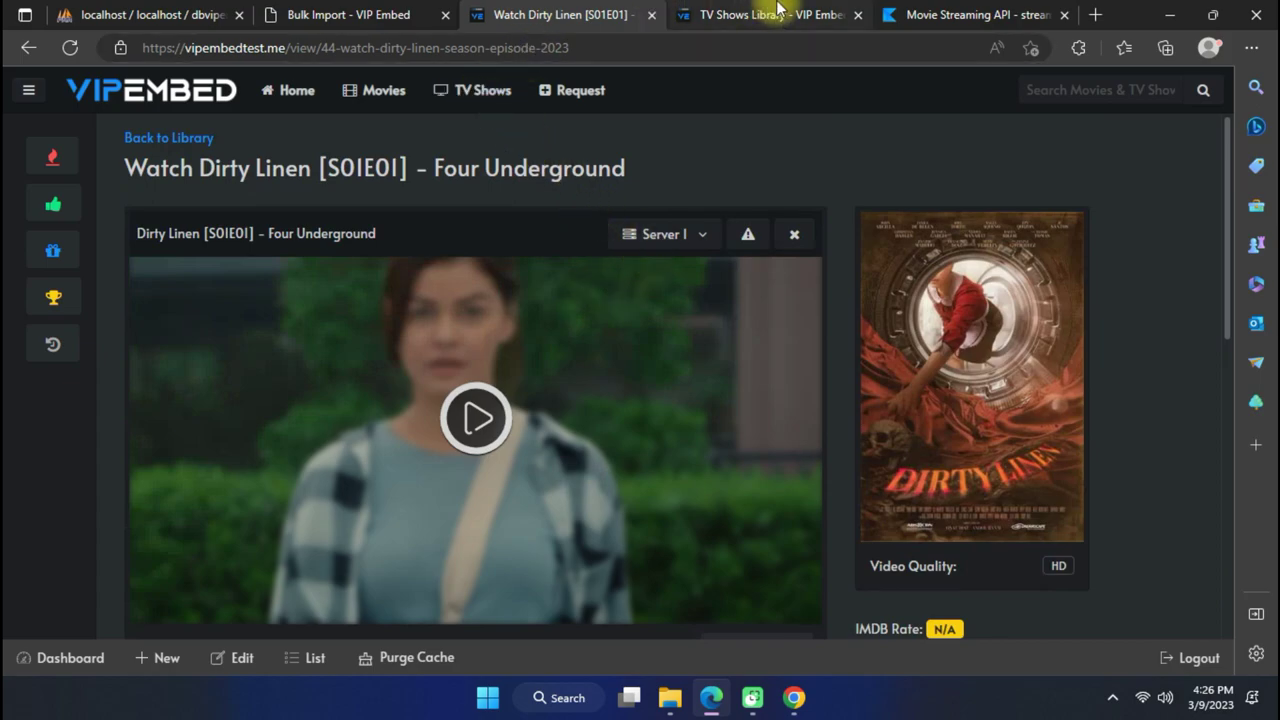
pyautogui.click(651, 15)
pyautogui.click(618, 15)
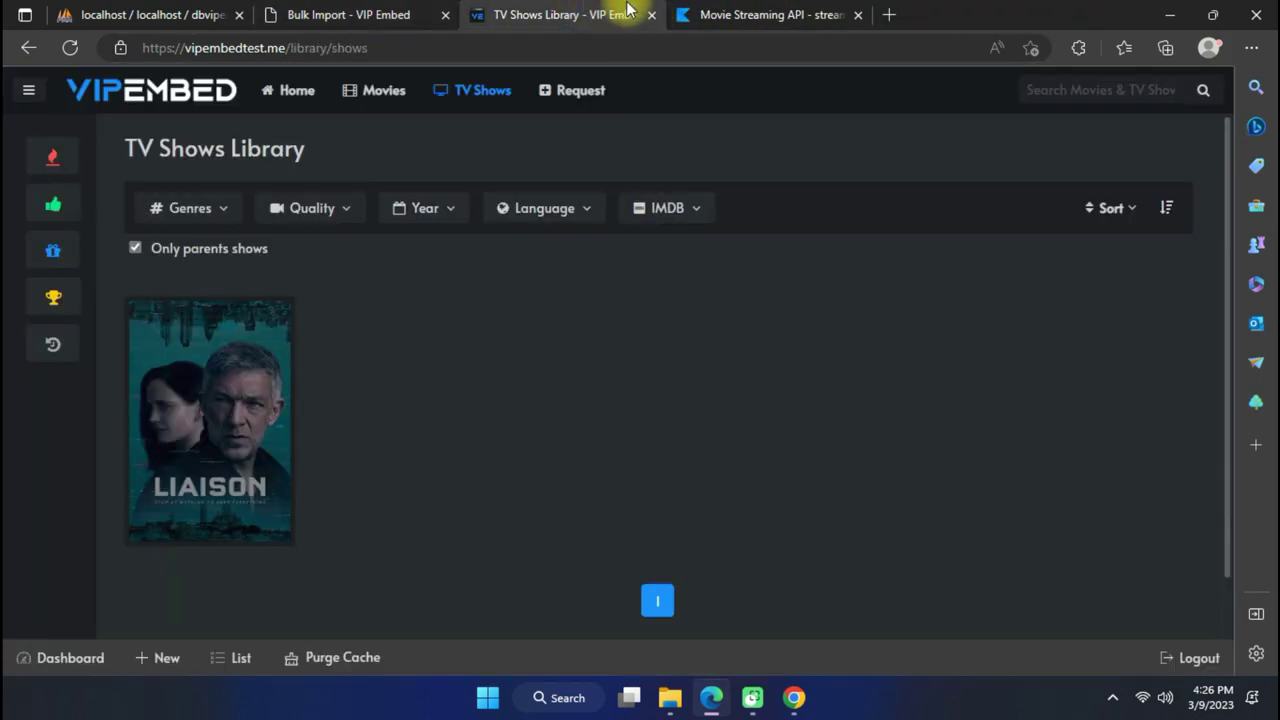
pyautogui.click(651, 15)
pyautogui.click(340, 15)
pyautogui.scroll(-1, 563, 348)
pyautogui.scroll(1, 383, 287)
# Review the admin list of all movies.
pyautogui.click(120, 215)
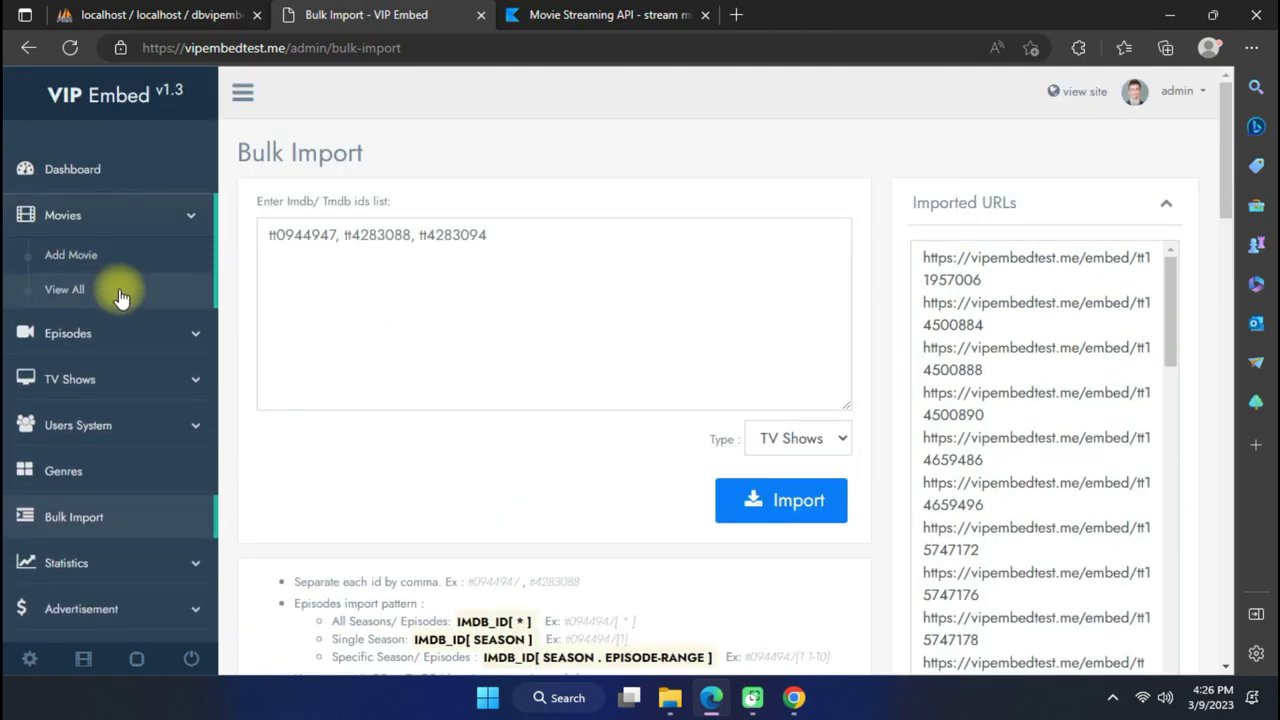
pyautogui.click(115, 290)
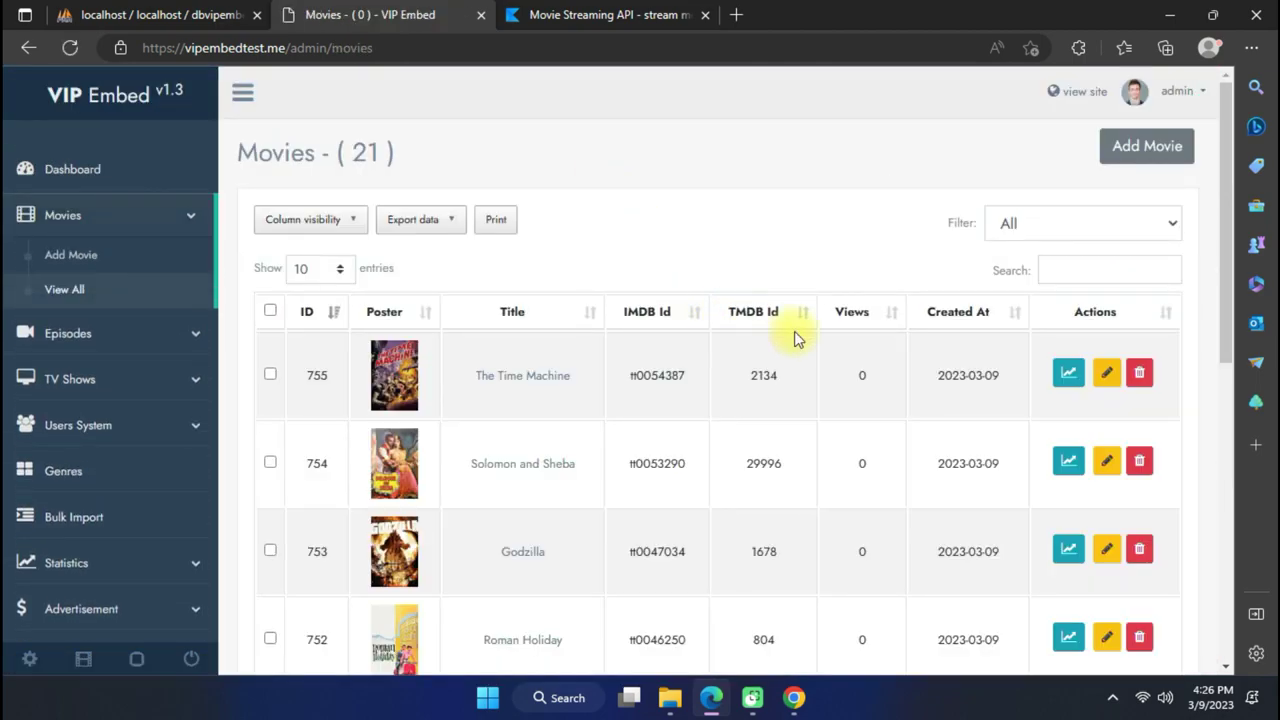
pyautogui.scroll(-4, 700, 400)
pyautogui.scroll(-2, 675, 423)
pyautogui.scroll(6, 620, 390)
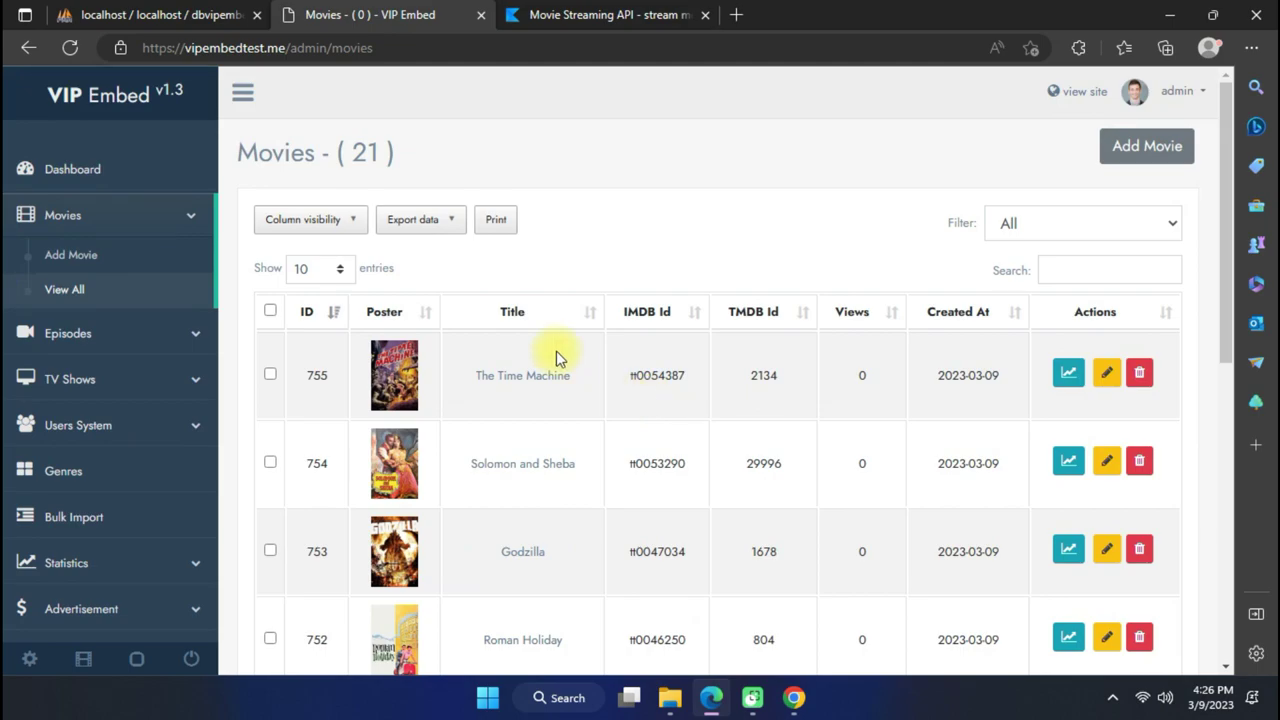
# Show the admin list of all TV shows, three shows including Wolf Pack.
pyautogui.click(116, 328)
pyautogui.click(135, 366)
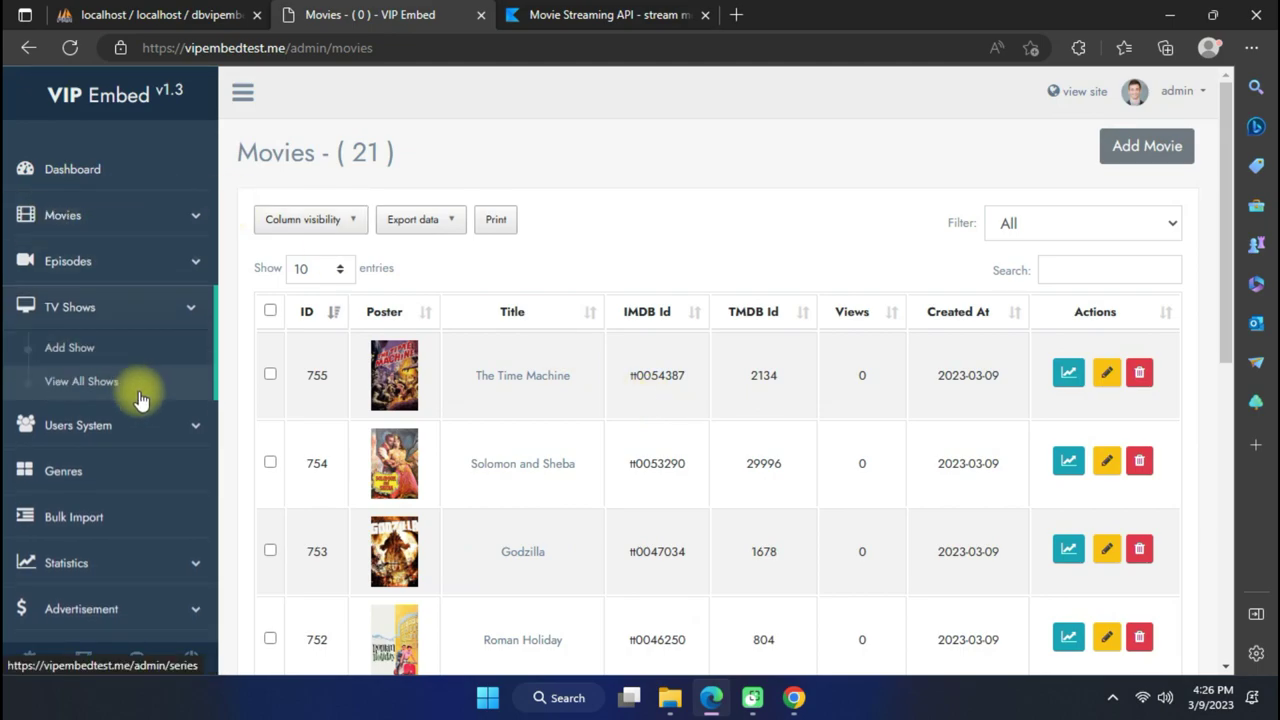
pyautogui.click(134, 386)
pyautogui.scroll(-3, 505, 453)
pyautogui.scroll(3, 505, 453)
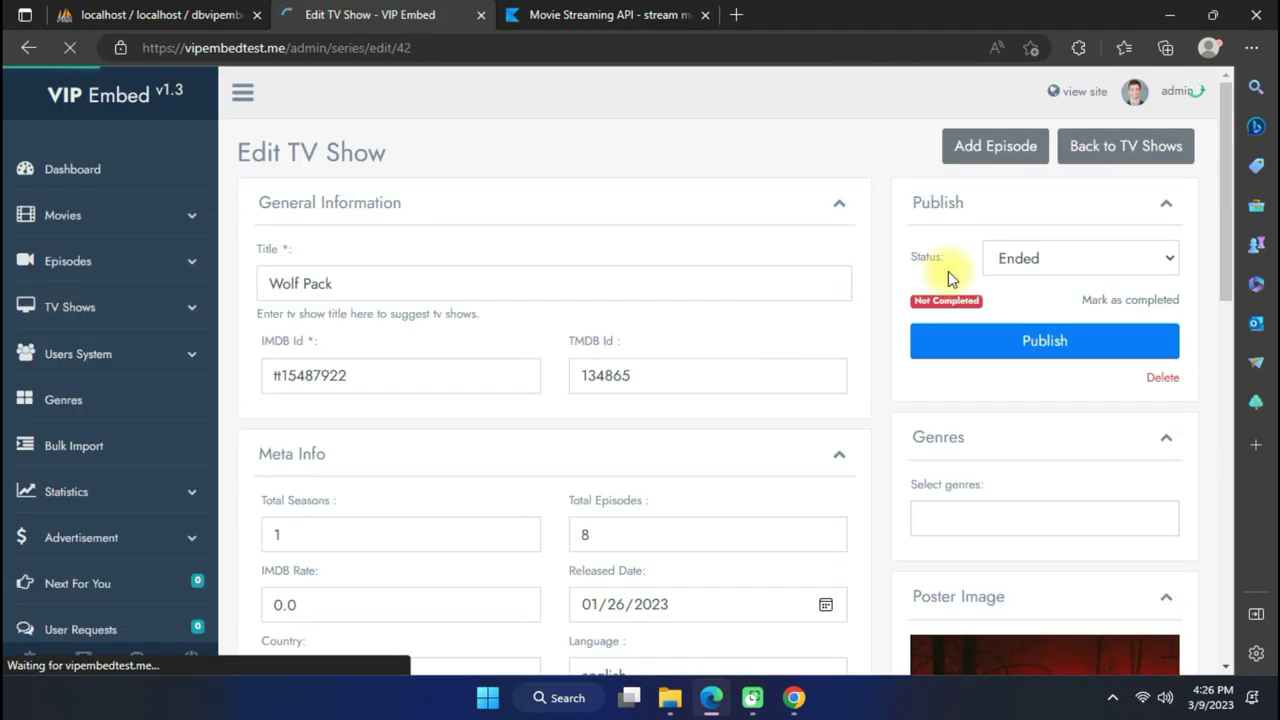
# Save Wolf Pack S01E01 'From a Spark to a Flame' with IMDB-loaded details, closing the extra tabs.
pyautogui.click(977, 165)
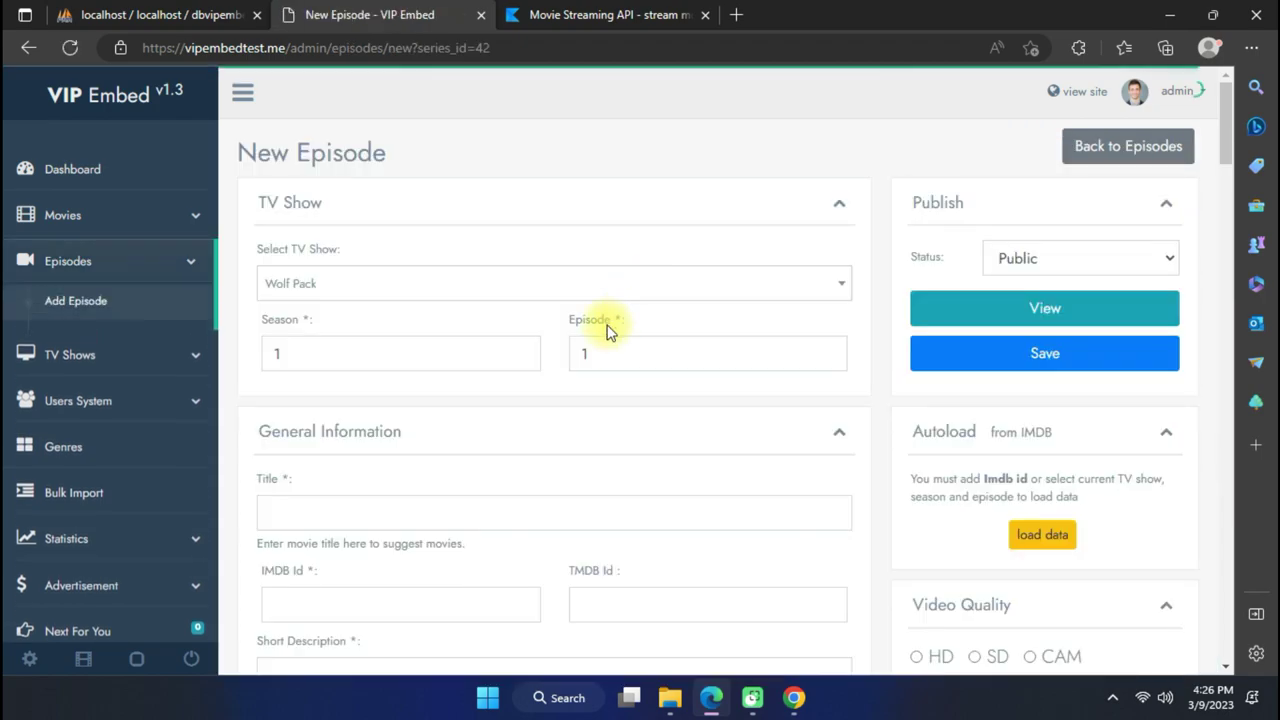
pyautogui.scroll(-2, 882, 443)
pyautogui.click(1040, 356)
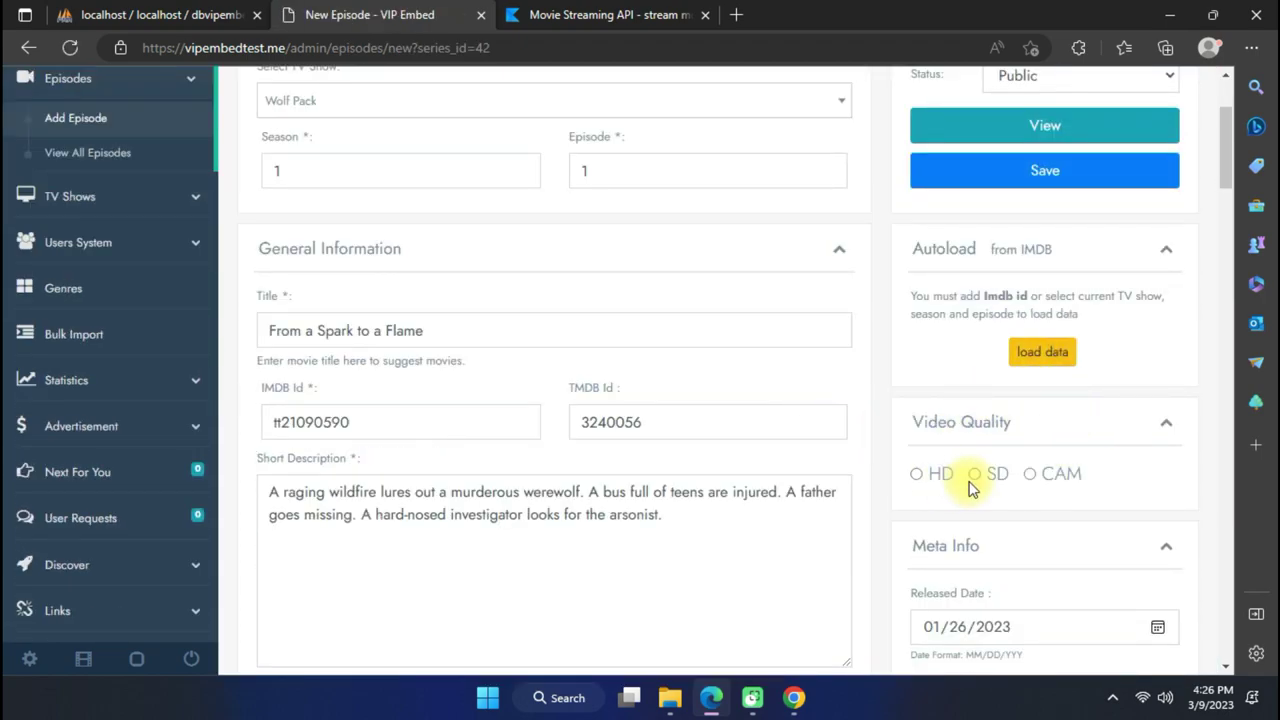
pyautogui.scroll(2, 990, 430)
pyautogui.click(1071, 351)
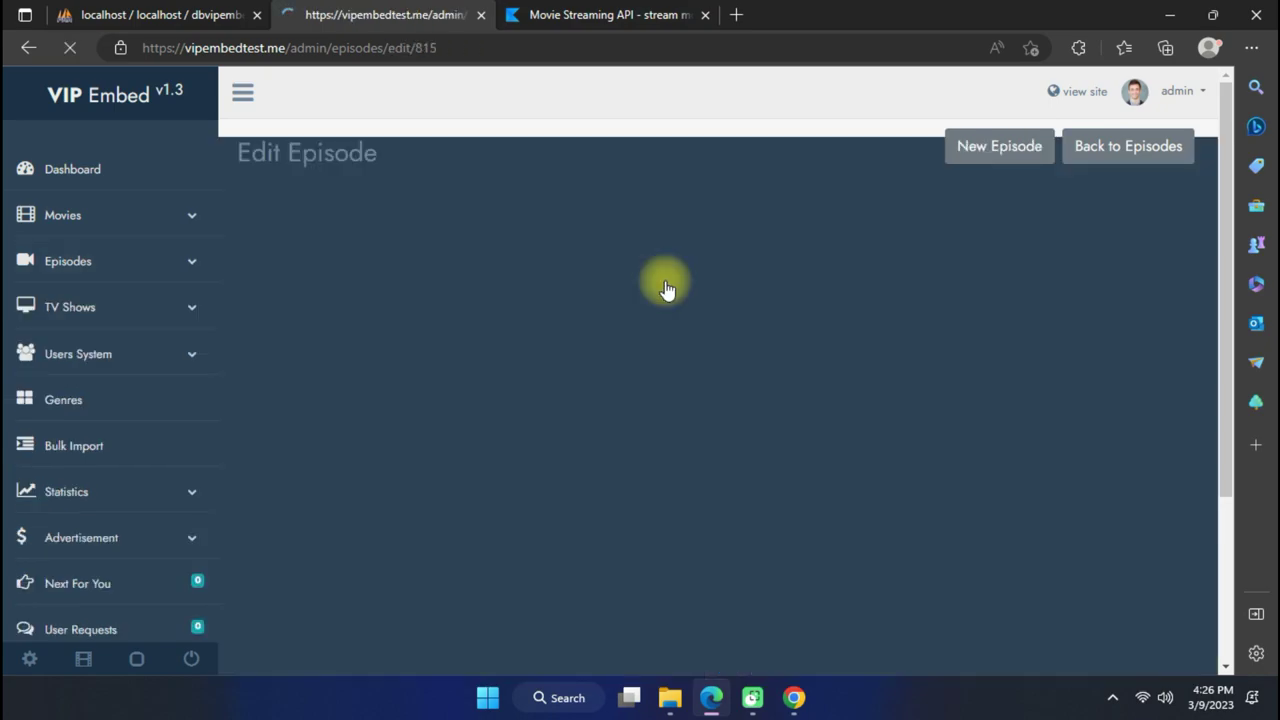
pyautogui.scroll(-20, 649, 280)
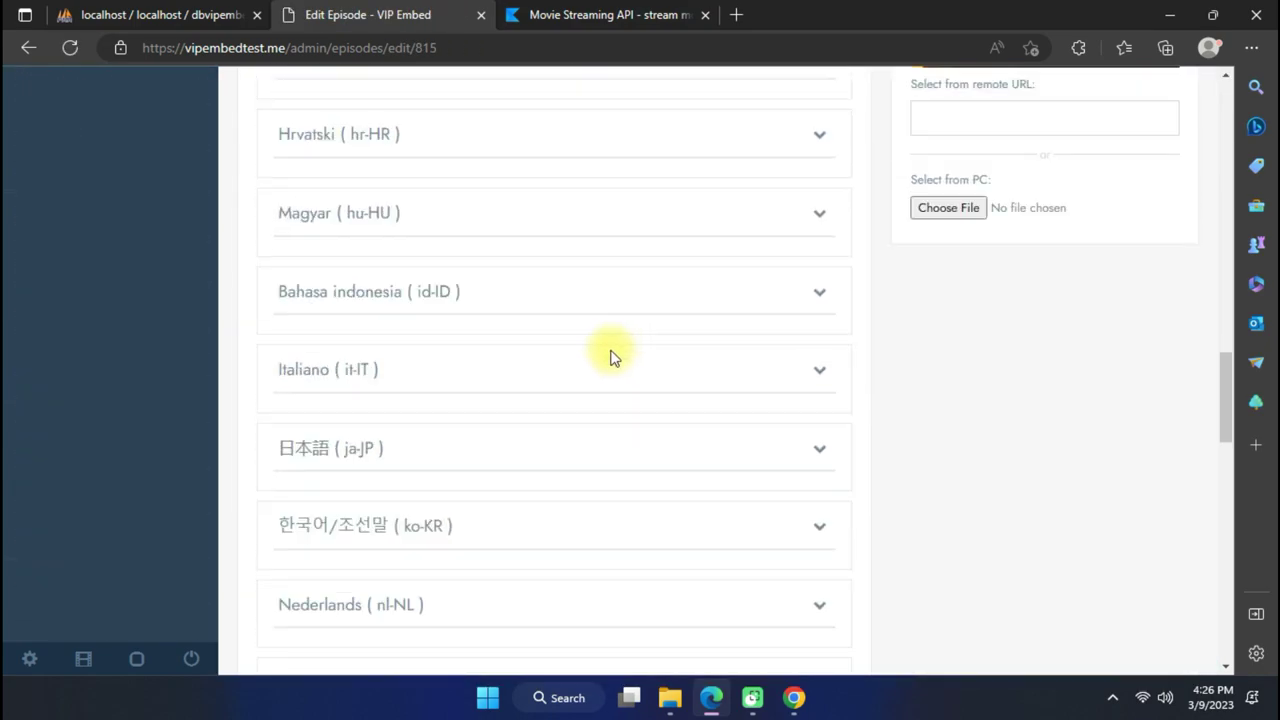
pyautogui.scroll(20, 277, 240)
pyautogui.click(479, 16)
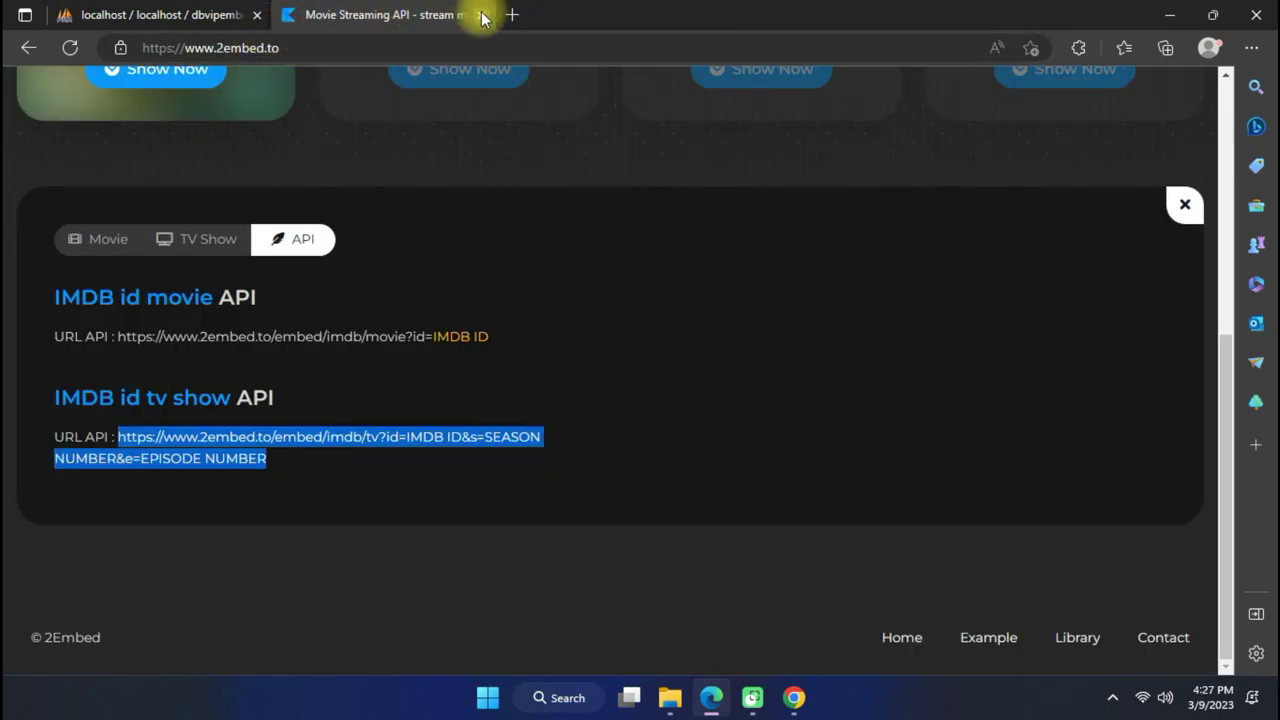
pyautogui.click(484, 15)
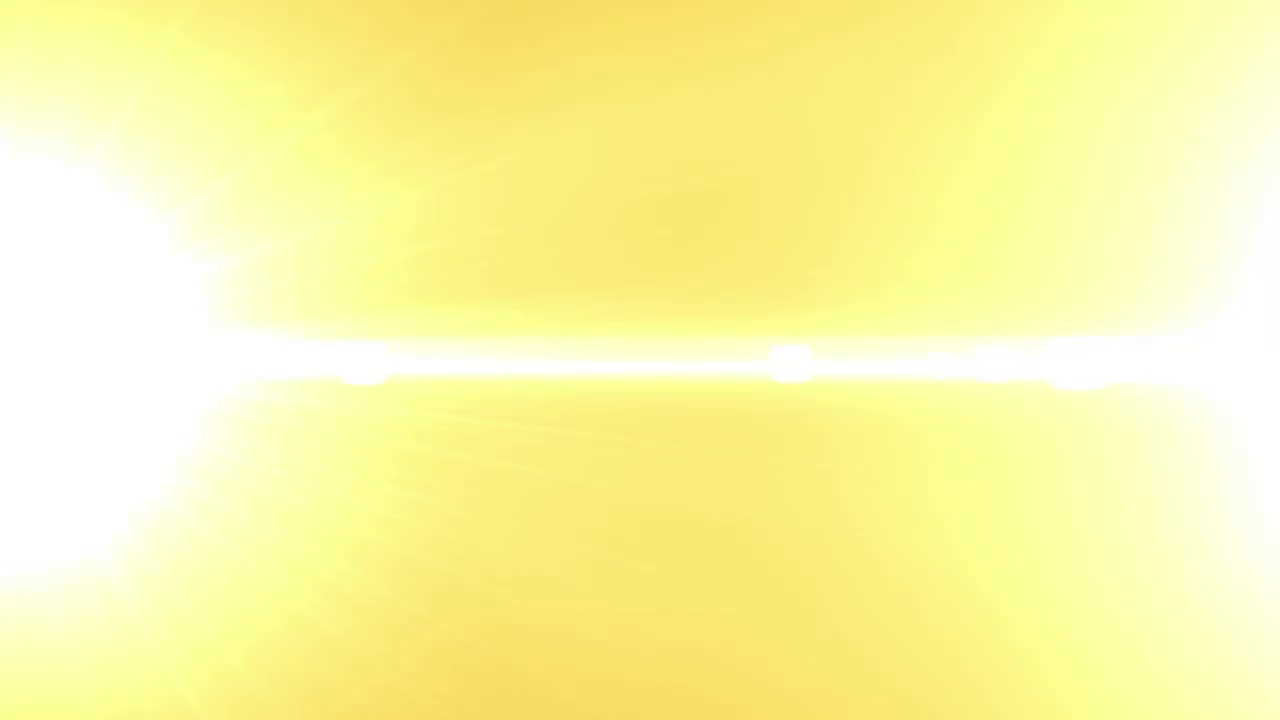